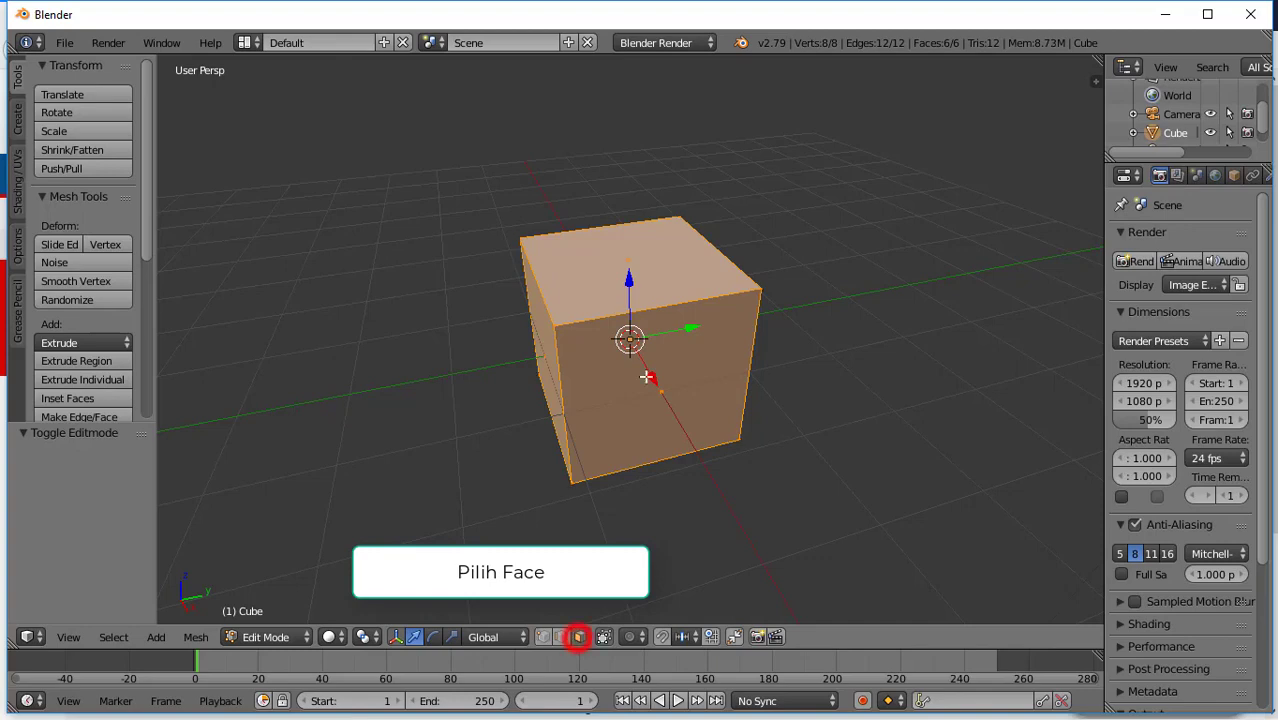
# - Move the cube's top face down about 1.75 units along Z to make a thin slab
pyautogui.rightClick(630, 277)
pyautogui.moveTo(629, 208); pyautogui.dragTo(634, 340)
pyautogui.moveTo(736, 379); pyautogui.dragTo(613, 328, button='middle')
# - Move the slab's positive-Y side face outward about 2.08 units along Y to lengthen it
pyautogui.rightClick(700, 432)
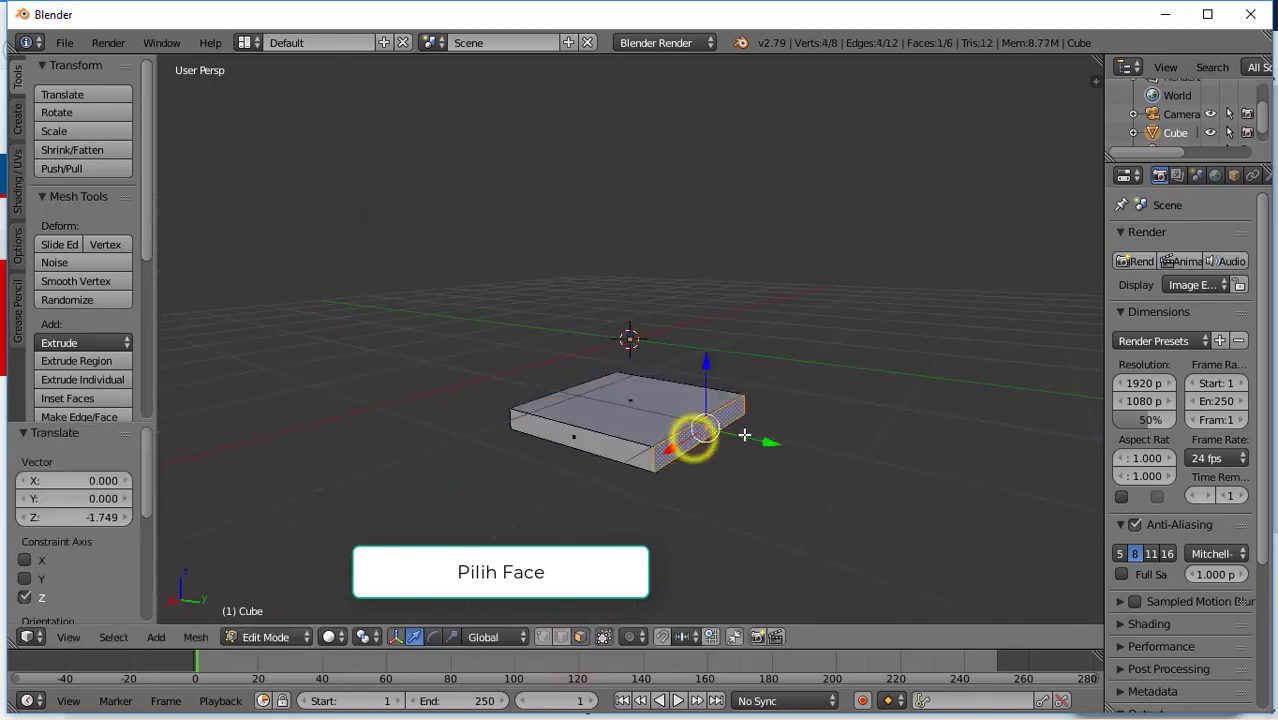
pyautogui.moveTo(766, 441); pyautogui.dragTo(961, 509)
pyautogui.scroll(-2, 822, 425)
pyautogui.moveTo(719, 473); pyautogui.dragTo(635, 501, button='middle')
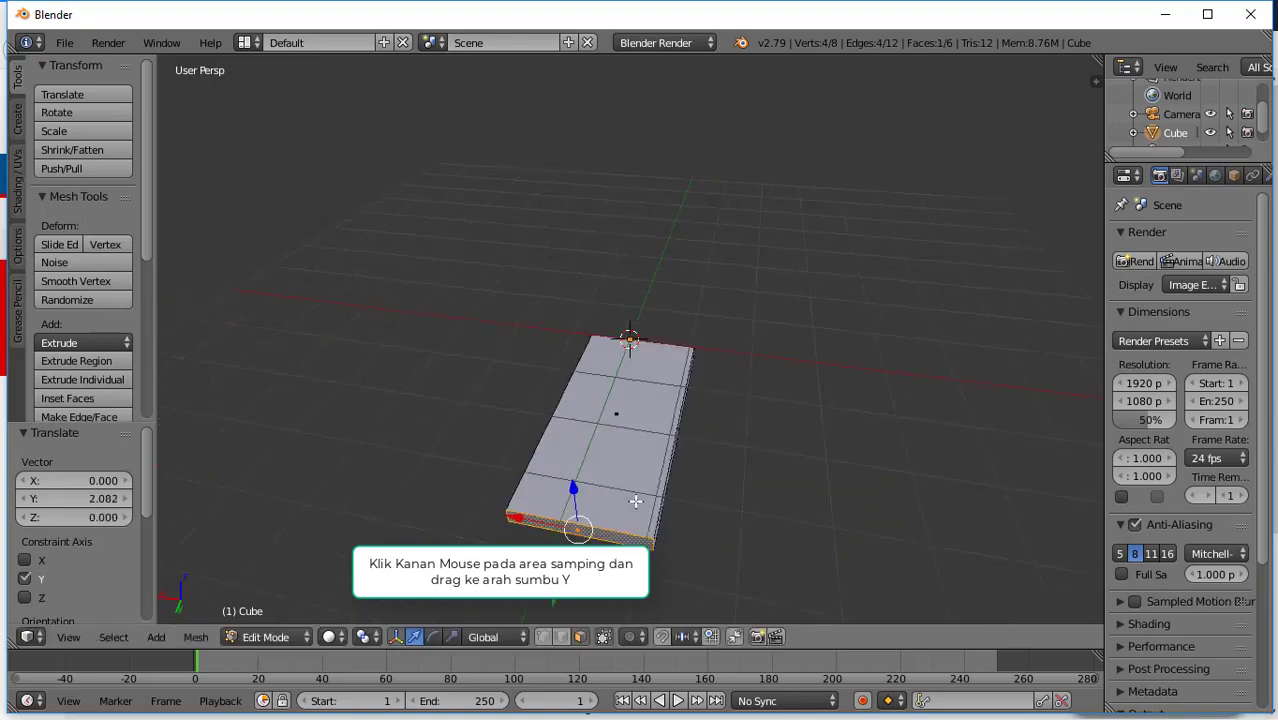
# - Select the whole slab mesh and scale it uniformly by about 1.62
pyautogui.moveTo(710, 462); pyautogui.dragTo(725, 397, button='middle')
pyautogui.press('s')
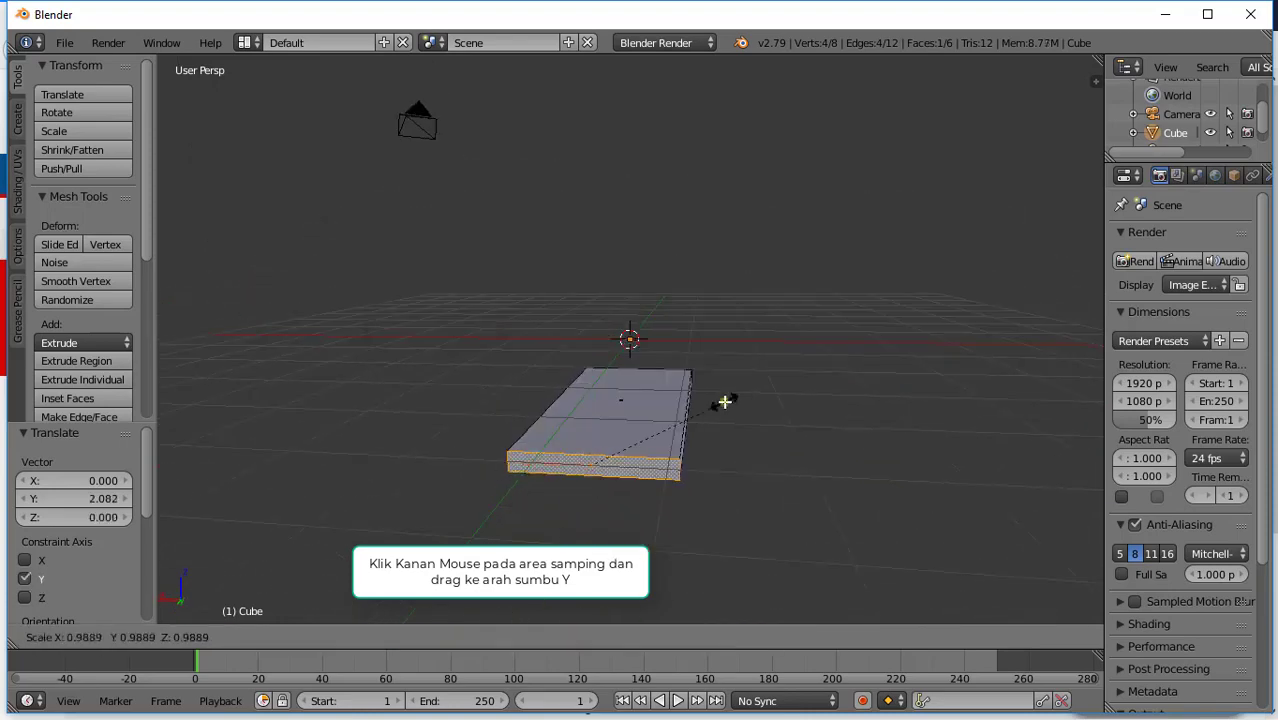
pyautogui.rightClick(725, 402)
pyautogui.press('a')
pyautogui.press('a')
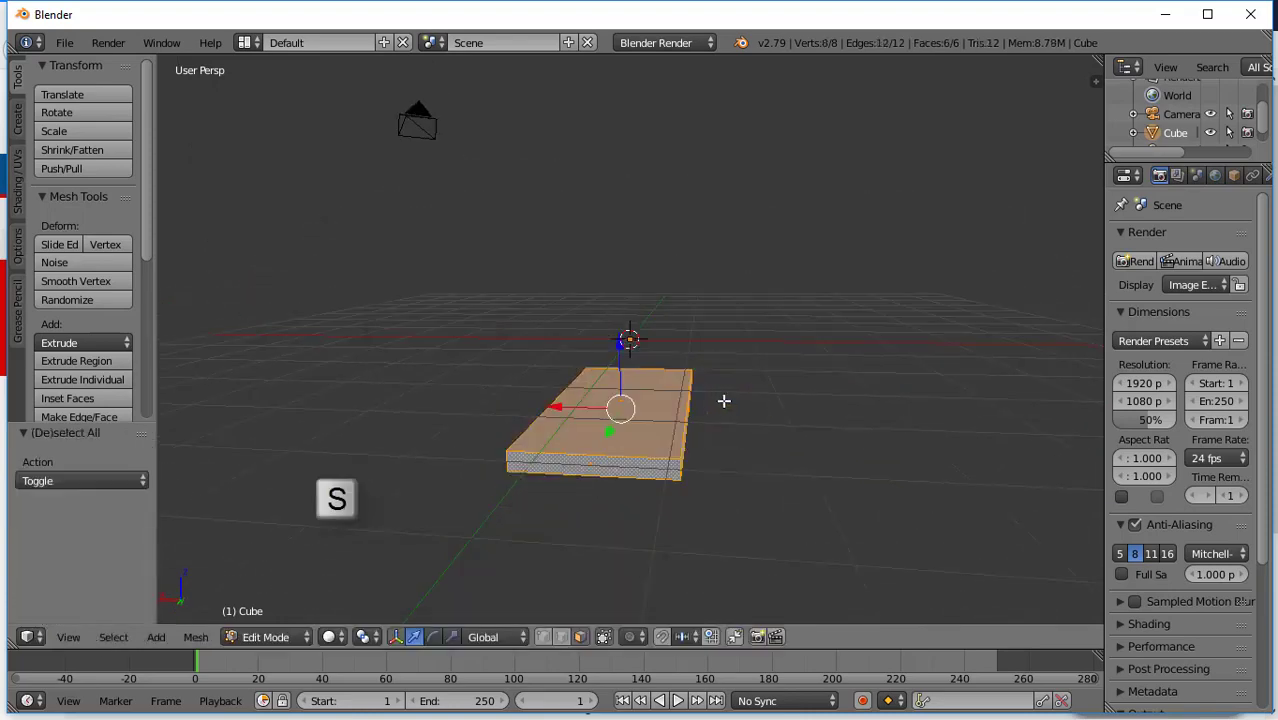
pyautogui.press('s')
pyautogui.click(787, 419)
# - Flatten the whole slab by scaling it to about 0.36 along Z
pyautogui.moveTo(787, 419); pyautogui.dragTo(621, 400, button='middle')
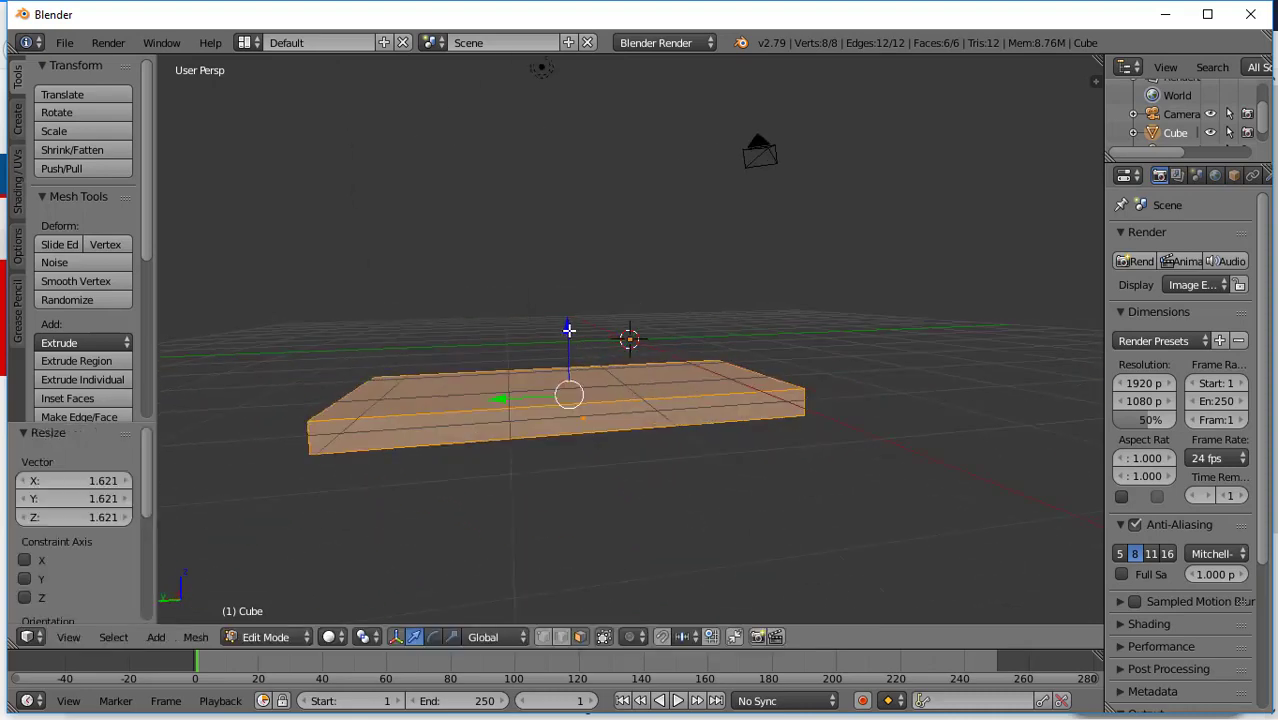
pyautogui.press('s')
pyautogui.press('z')
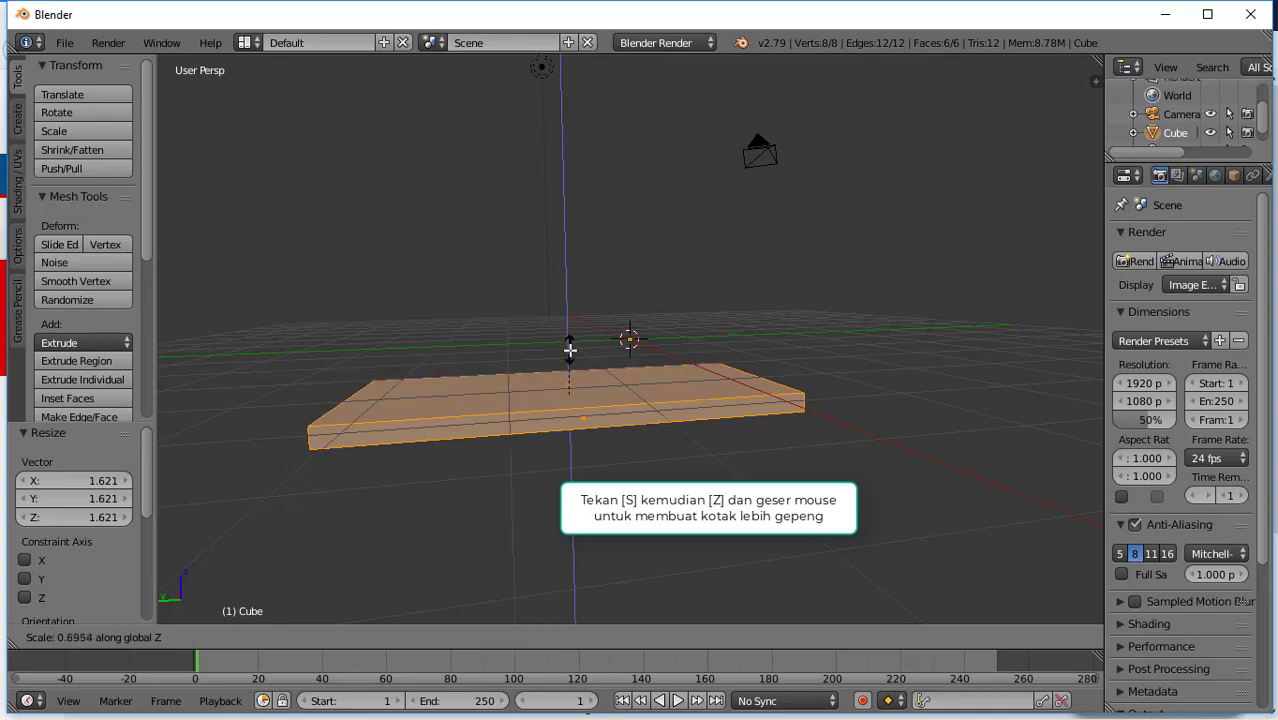
pyautogui.click(569, 371)
pyautogui.moveTo(449, 465); pyautogui.dragTo(572, 519, button='middle')
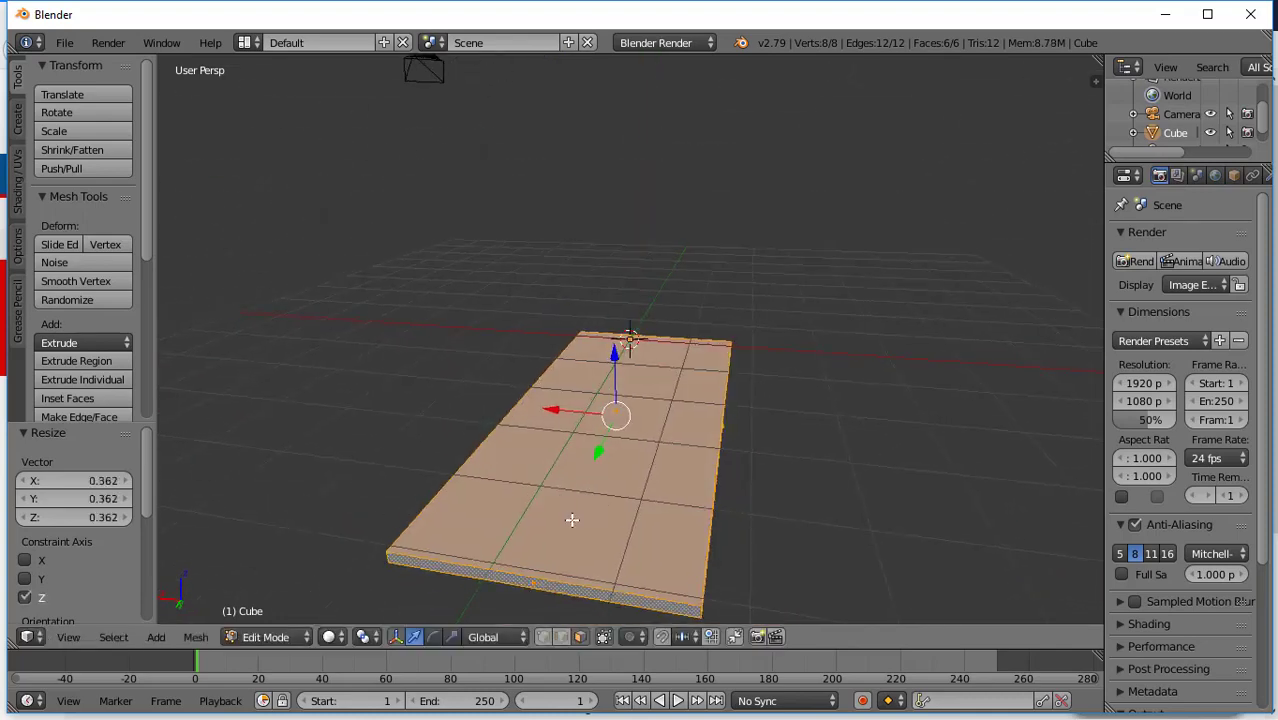
# - Set the viewport to a top view in orthographic projection
pyautogui.click(68, 637)
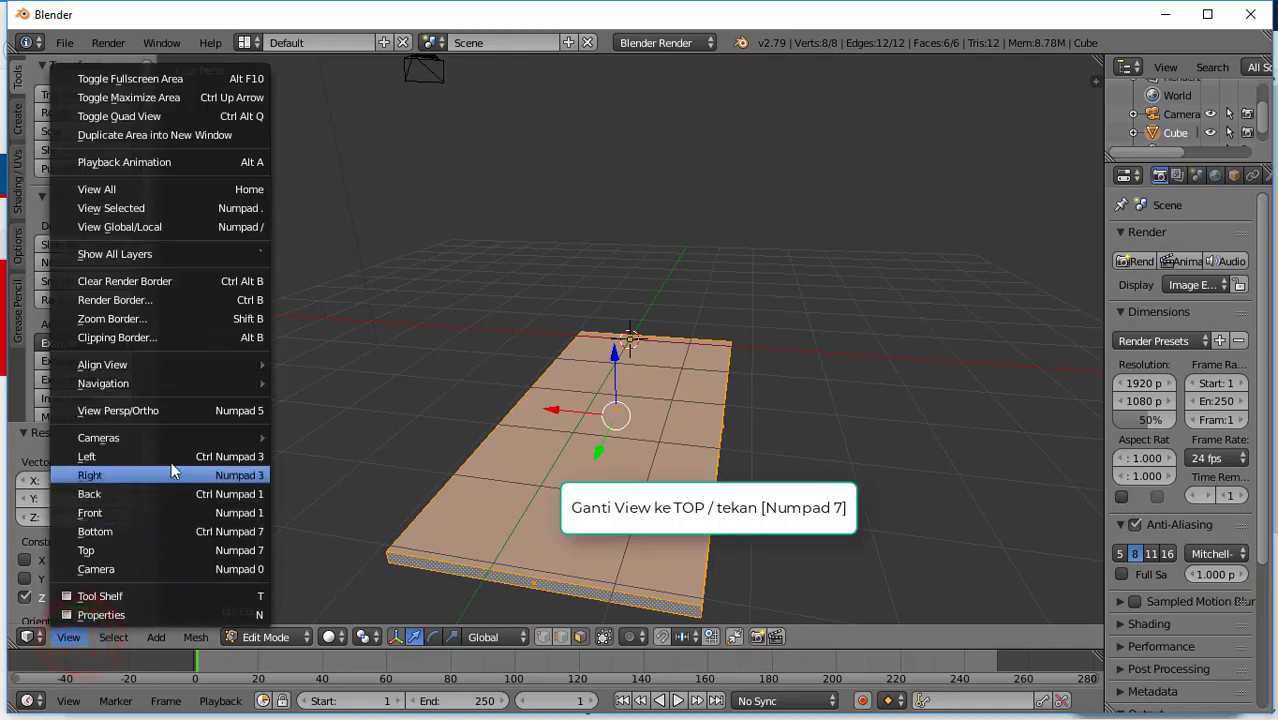
pyautogui.click(176, 548)
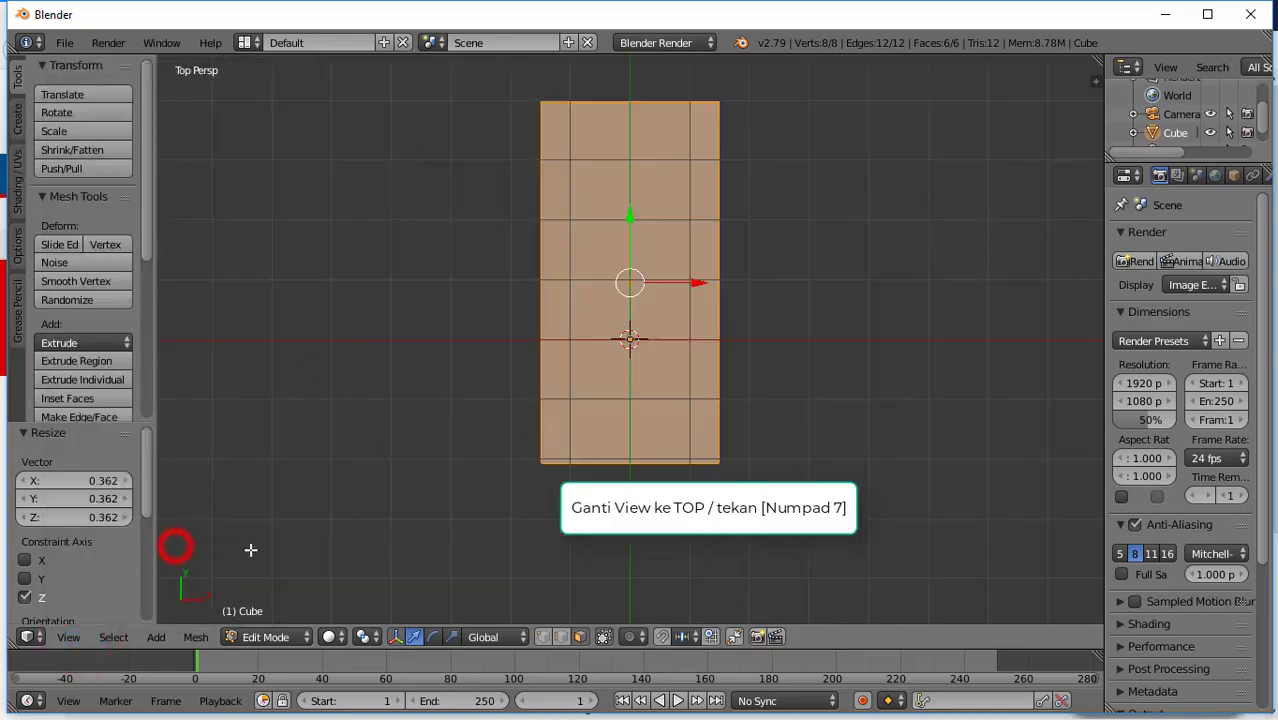
pyautogui.keyDown('shift'); pyautogui.moveTo(756, 313); pyautogui.dragTo(753, 385, button='middle'); pyautogui.keyUp('shift')
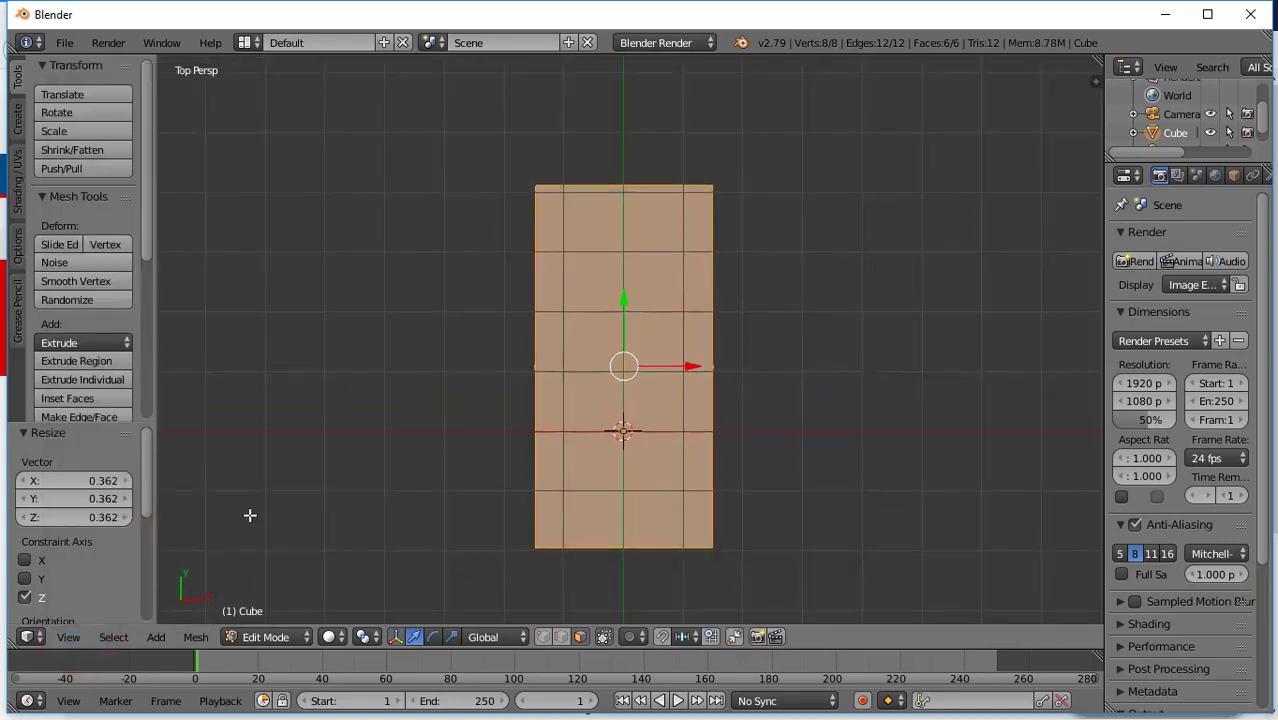
pyautogui.click(66, 638)
pyautogui.click(168, 410)
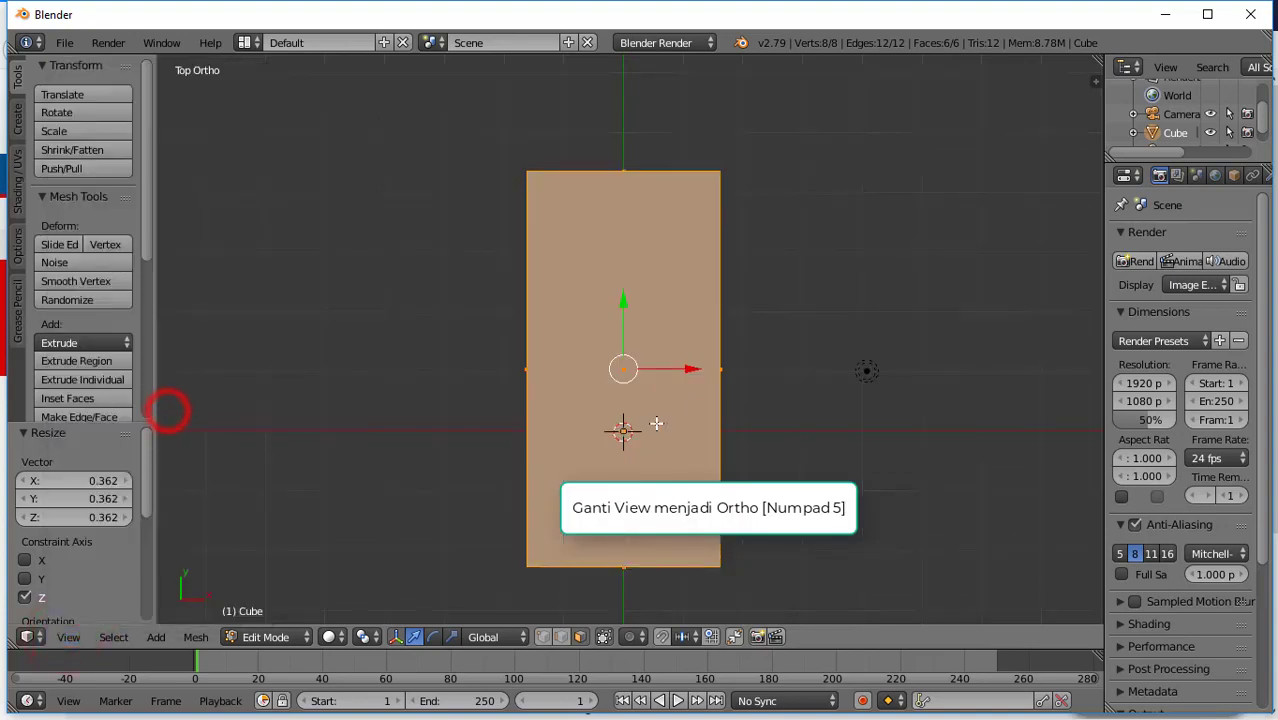
# - Change the viewport shading to Wireframe while staying in Edit Mode
pyautogui.click(279, 637)
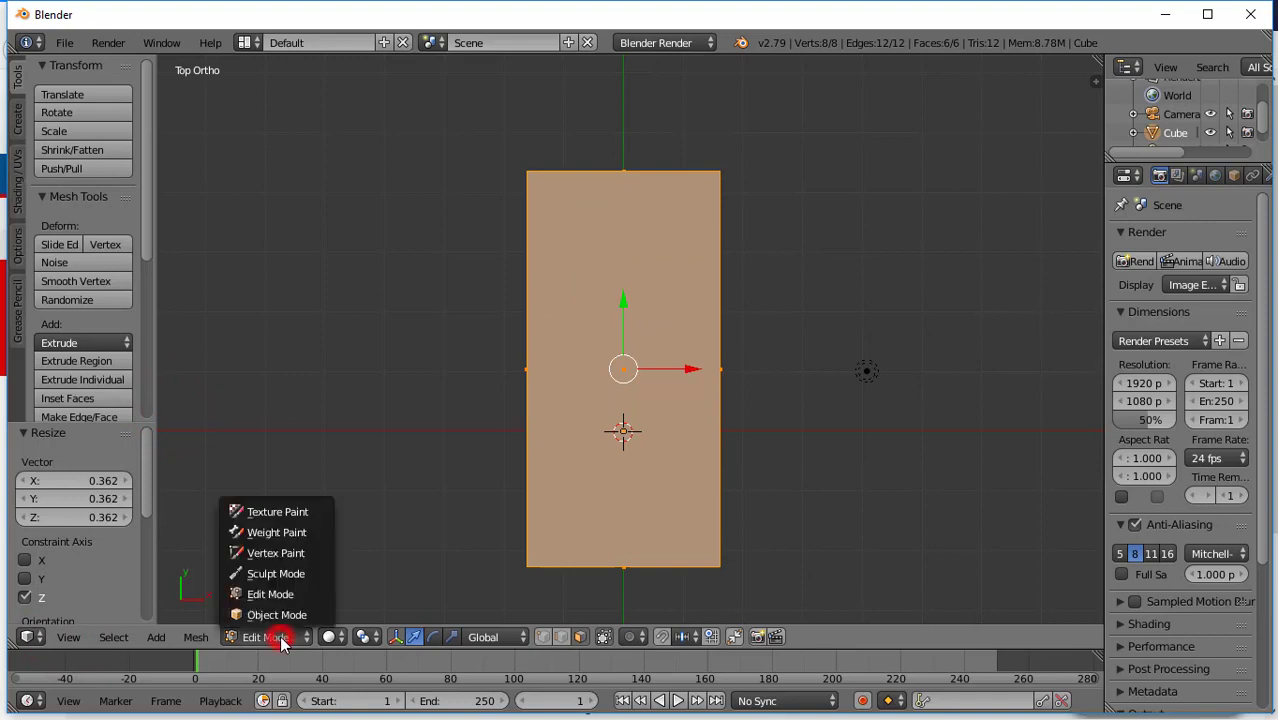
pyautogui.click(329, 637)
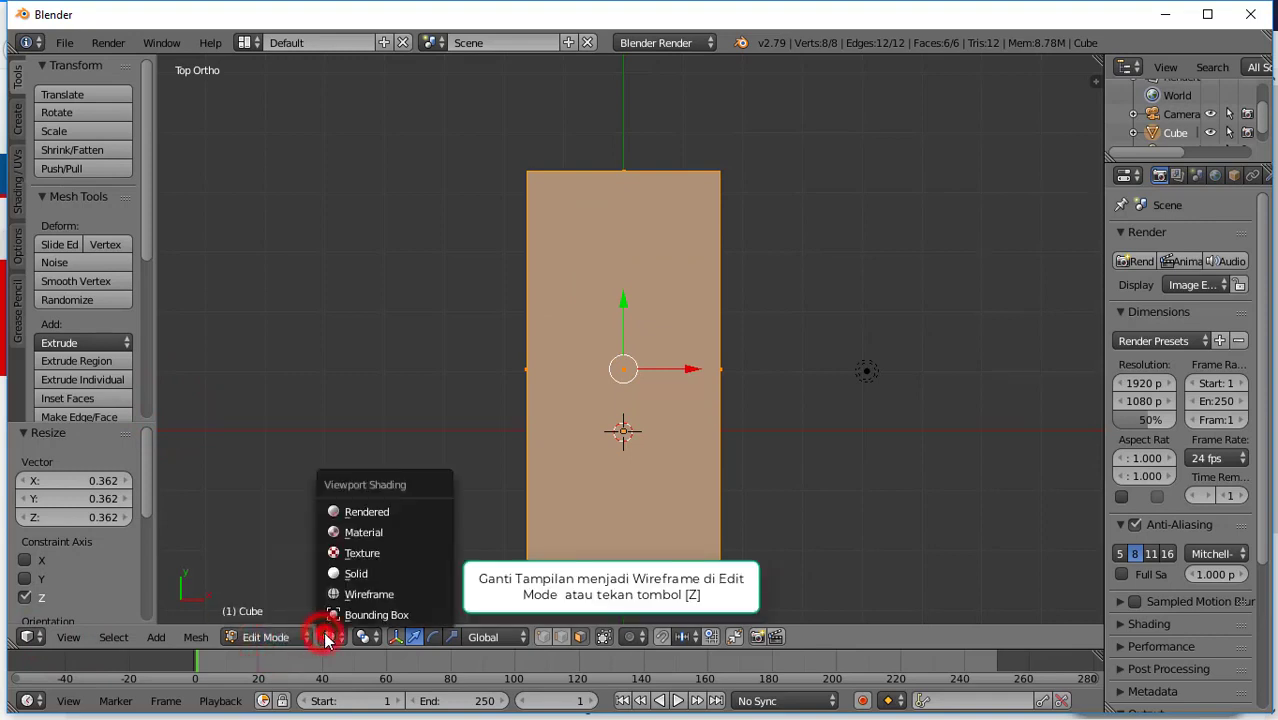
pyautogui.click(340, 594)
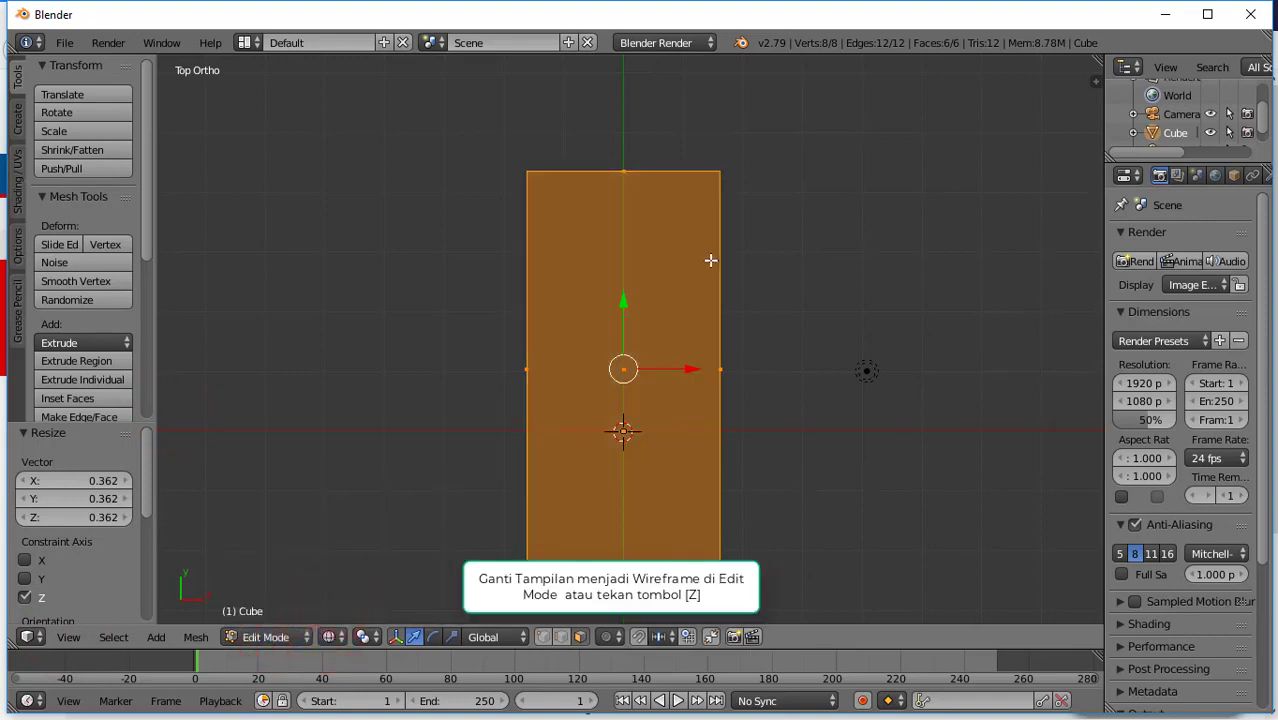
# - Add one crosswise loop cut close to each short end of the slab
pyautogui.hotkey('ctrl', 'r')
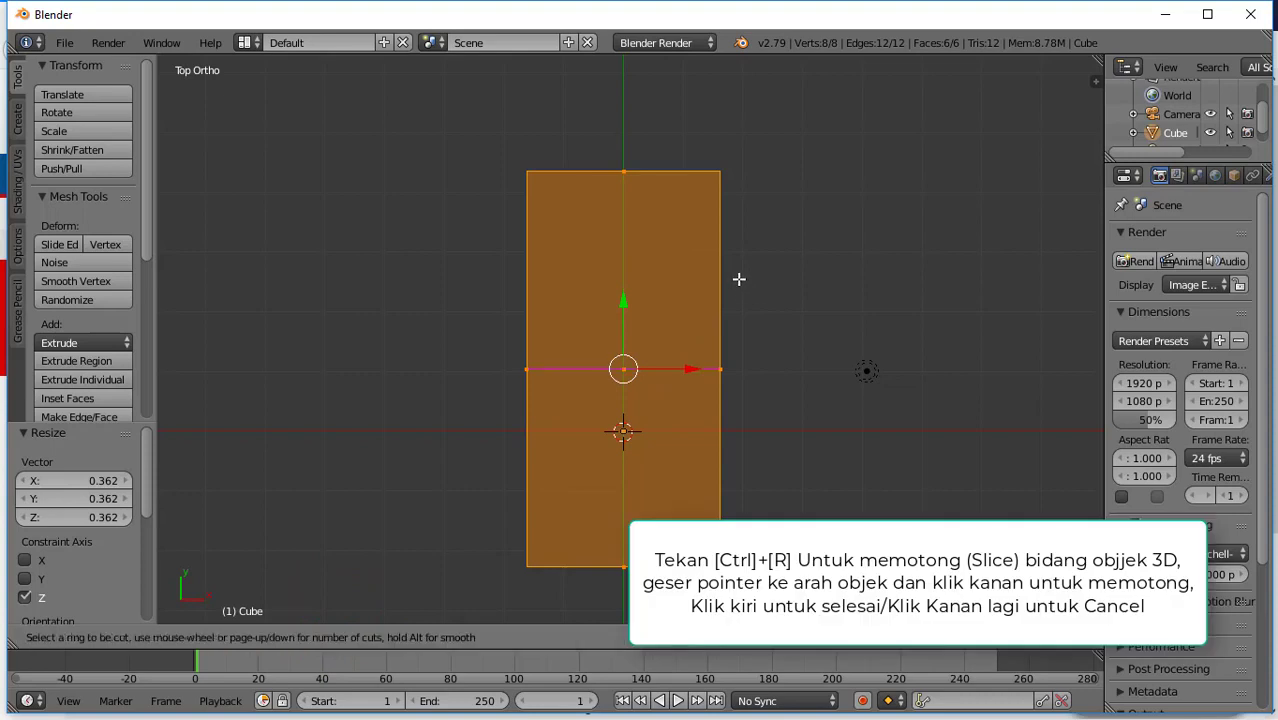
pyautogui.click(716, 358)
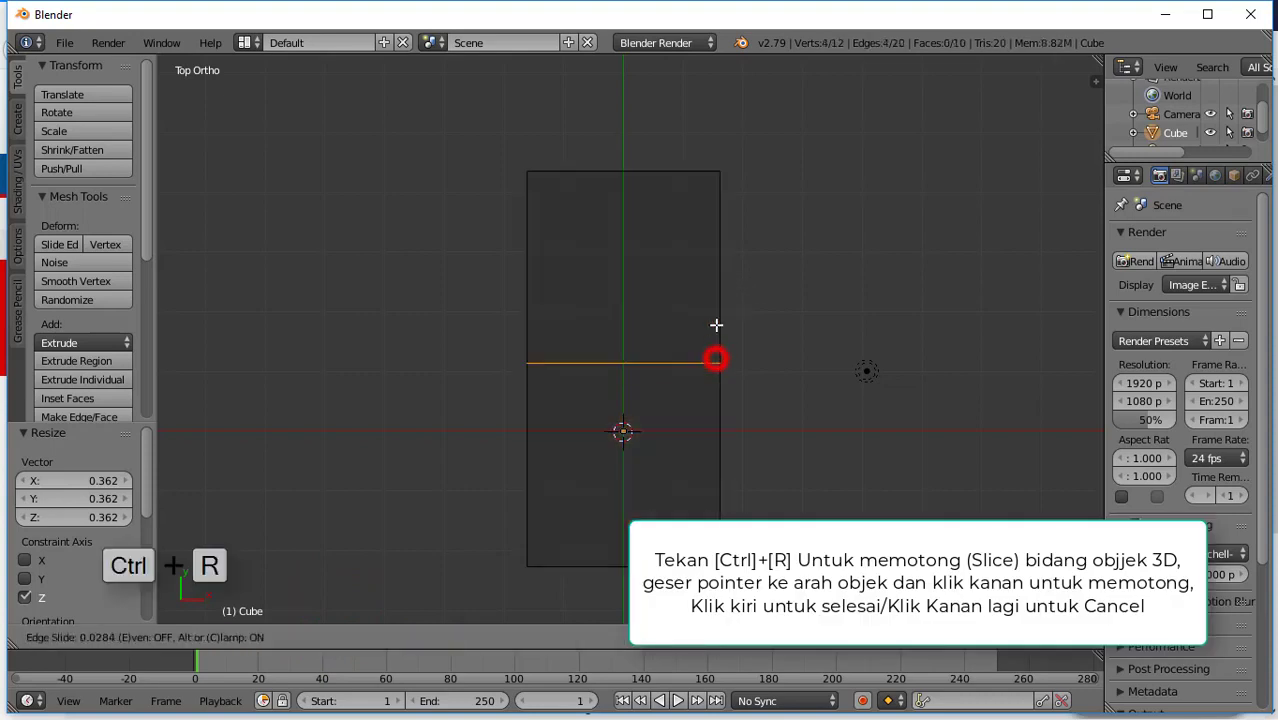
pyautogui.click(712, 183)
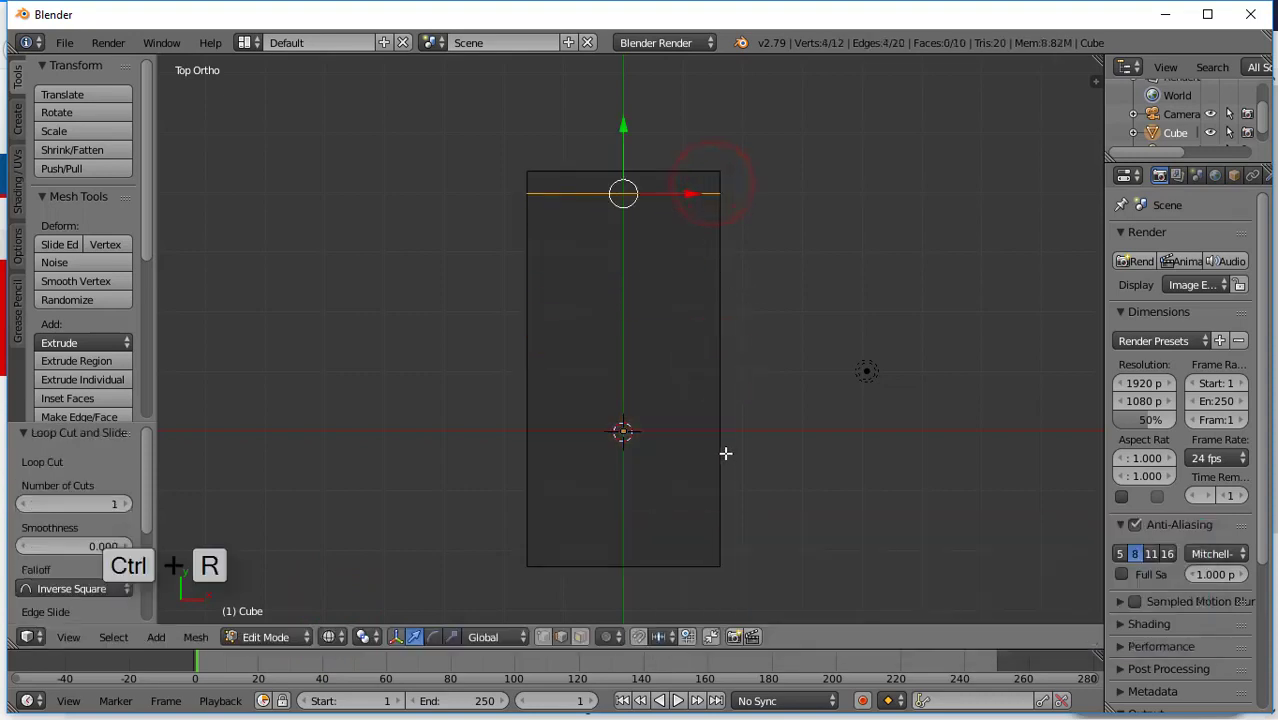
pyautogui.hotkey('ctrl', 'r')
pyautogui.click(725, 452)
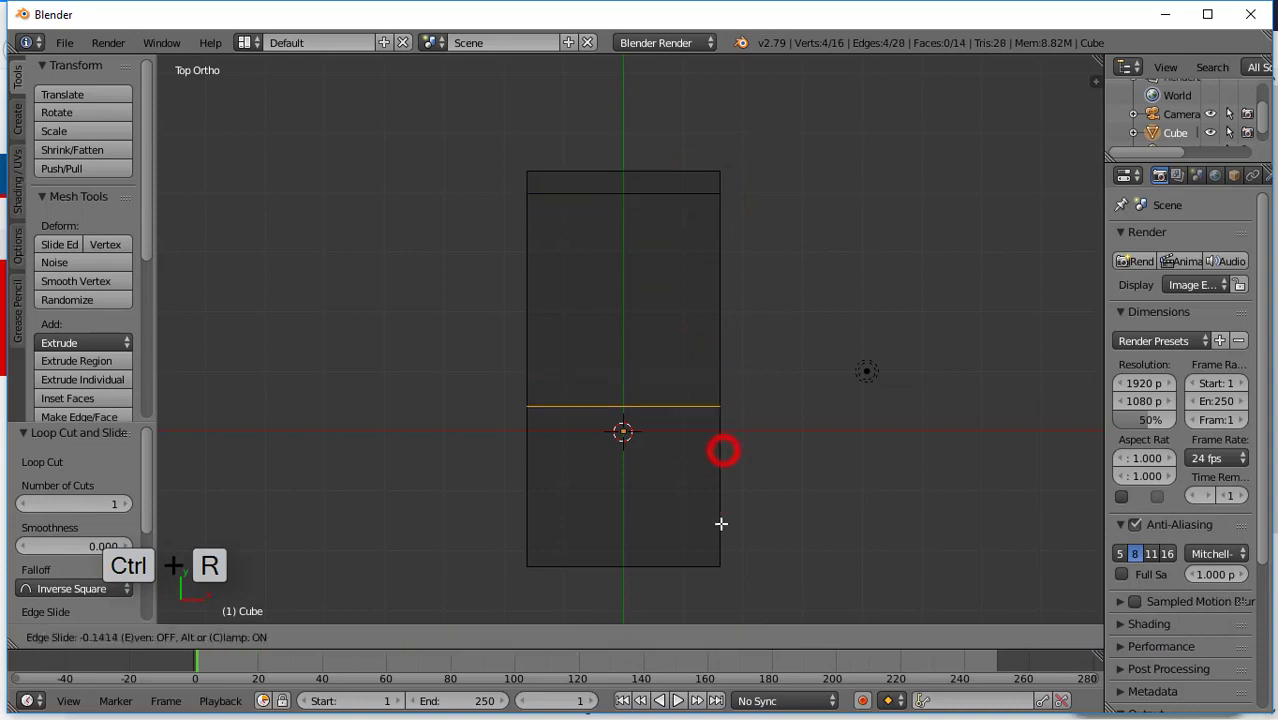
pyautogui.click(732, 614)
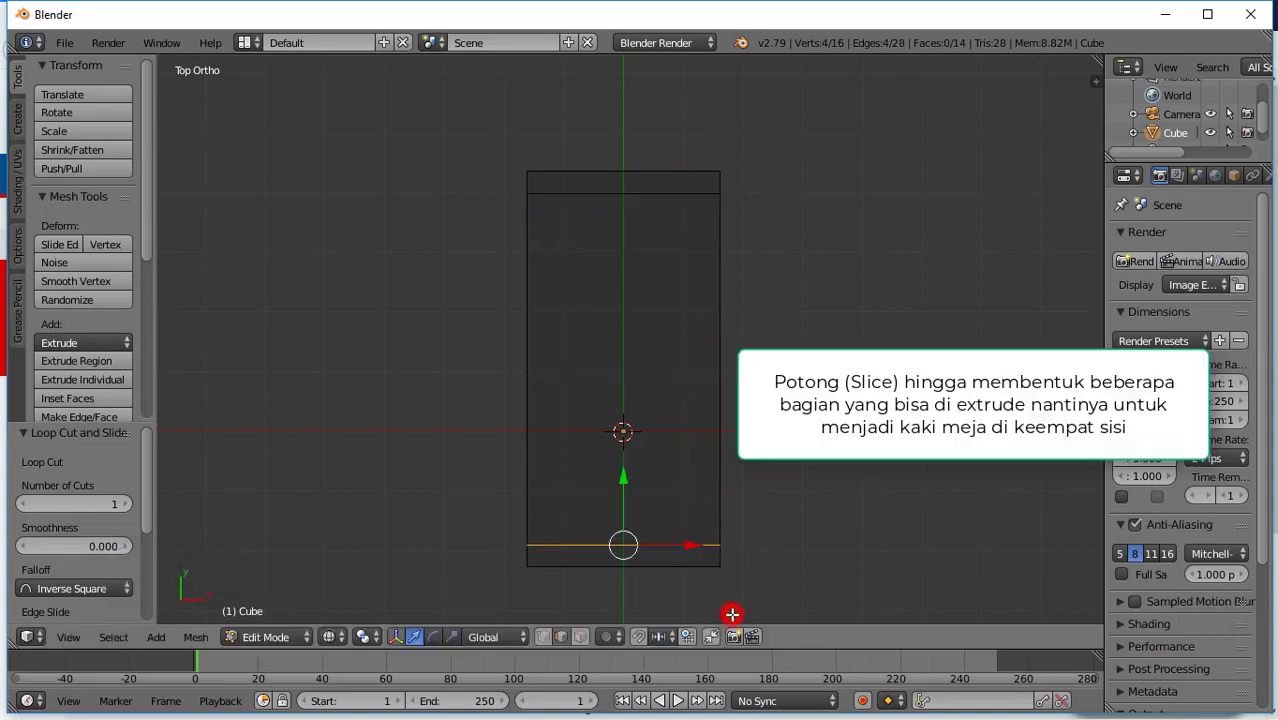
# - Add a second crosswise loop cut just inside the existing cut at each short end of the slab
pyautogui.hotkey('ctrl', 'r')
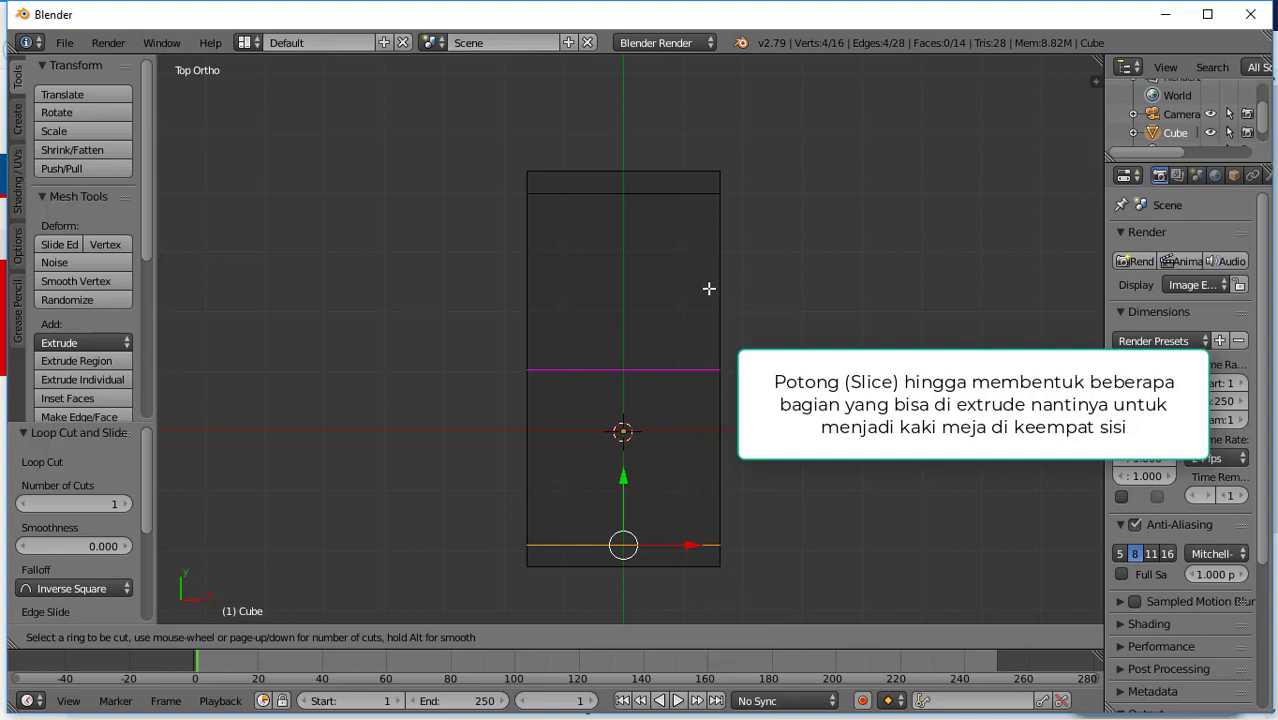
pyautogui.click(721, 363)
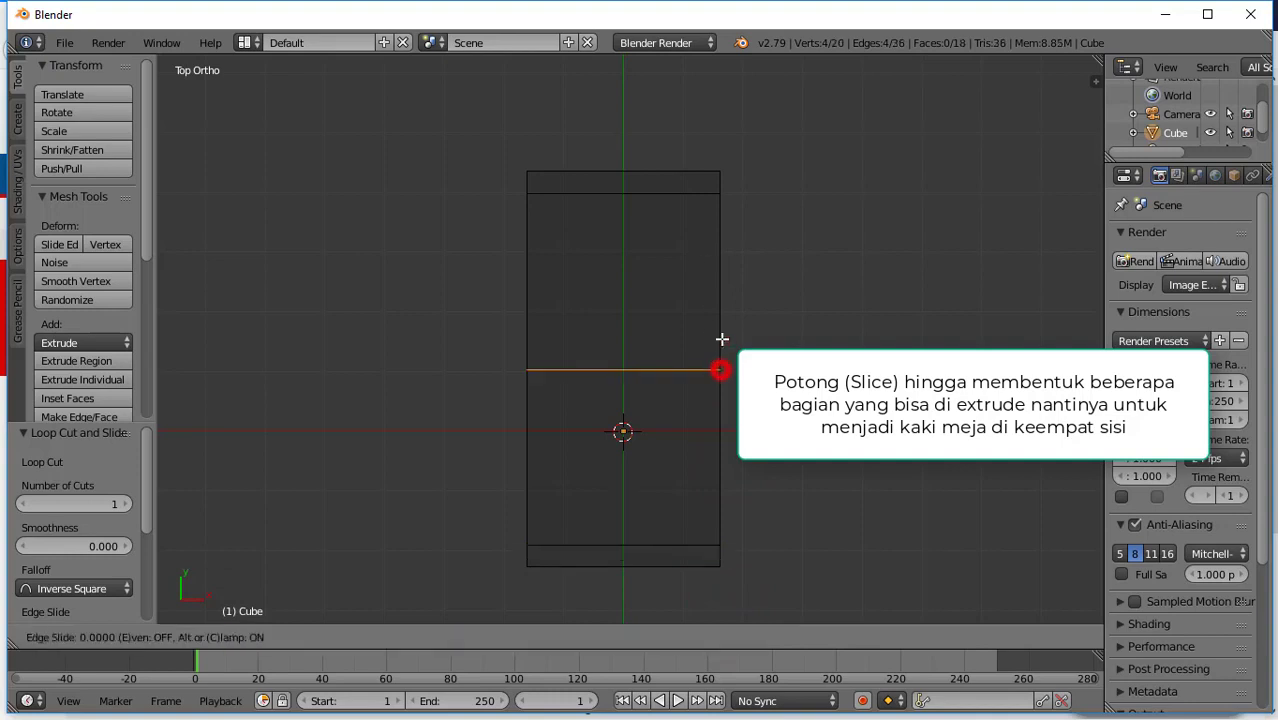
pyautogui.click(726, 215)
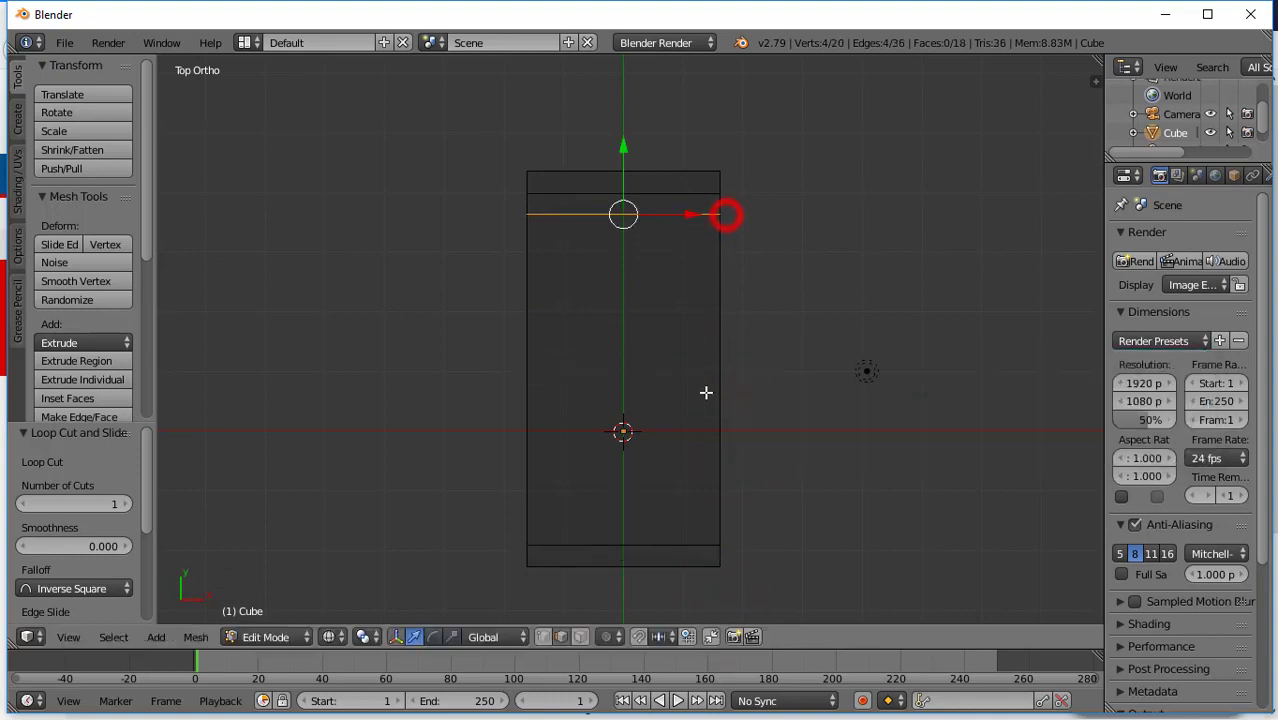
pyautogui.hotkey('ctrl', 'r')
pyautogui.click(718, 386)
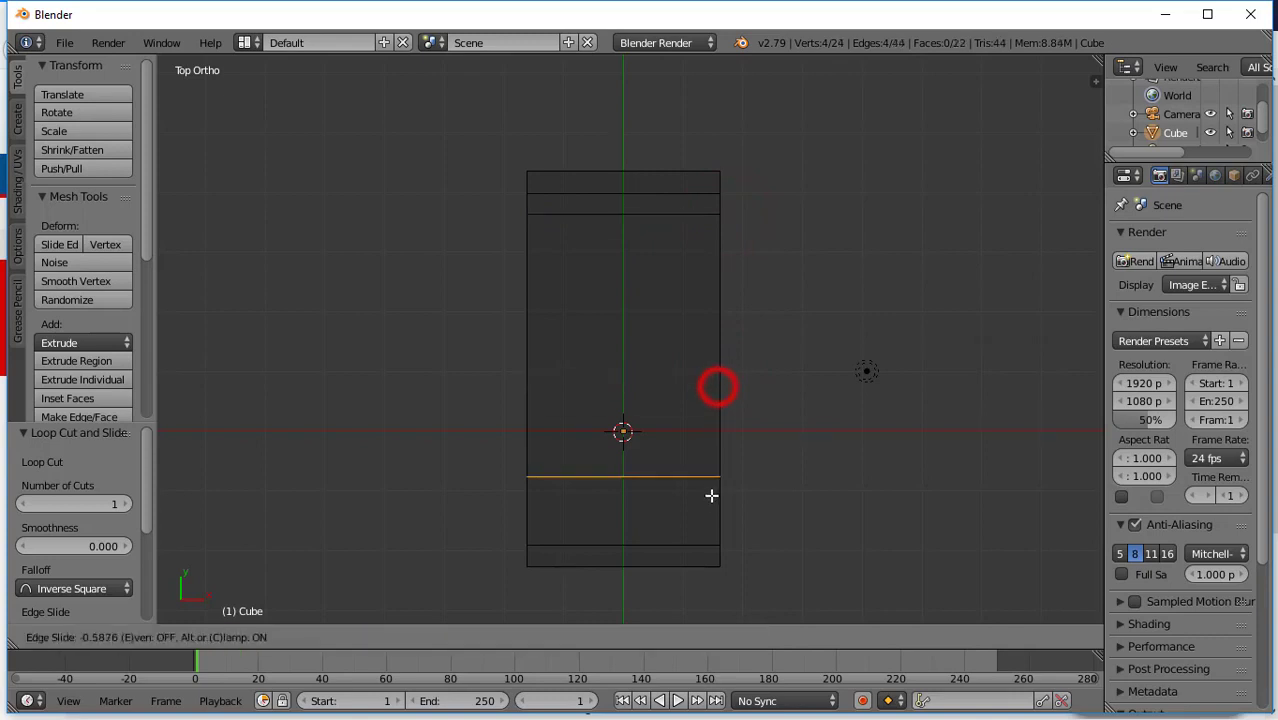
pyautogui.click(709, 531)
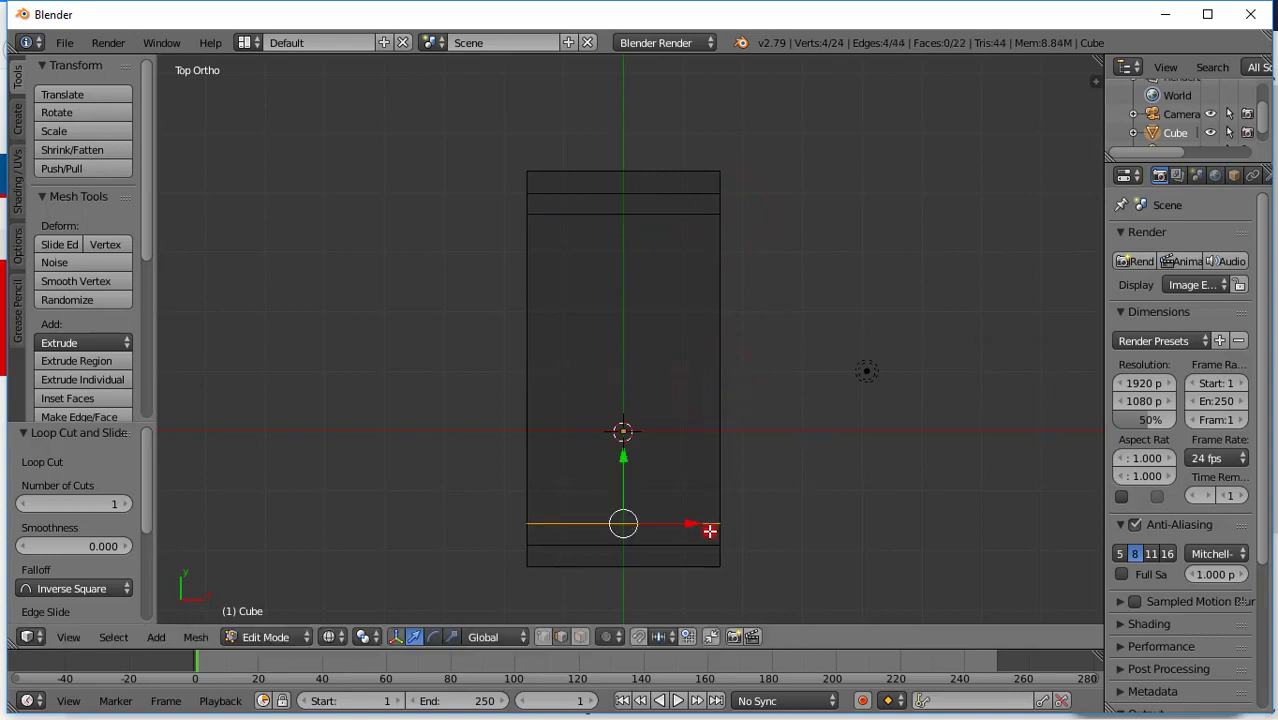
# - Add two lengthwise loop cuts near the slab's positive-X long side, the second slightly further inward
pyautogui.hotkey('ctrl', 'r')
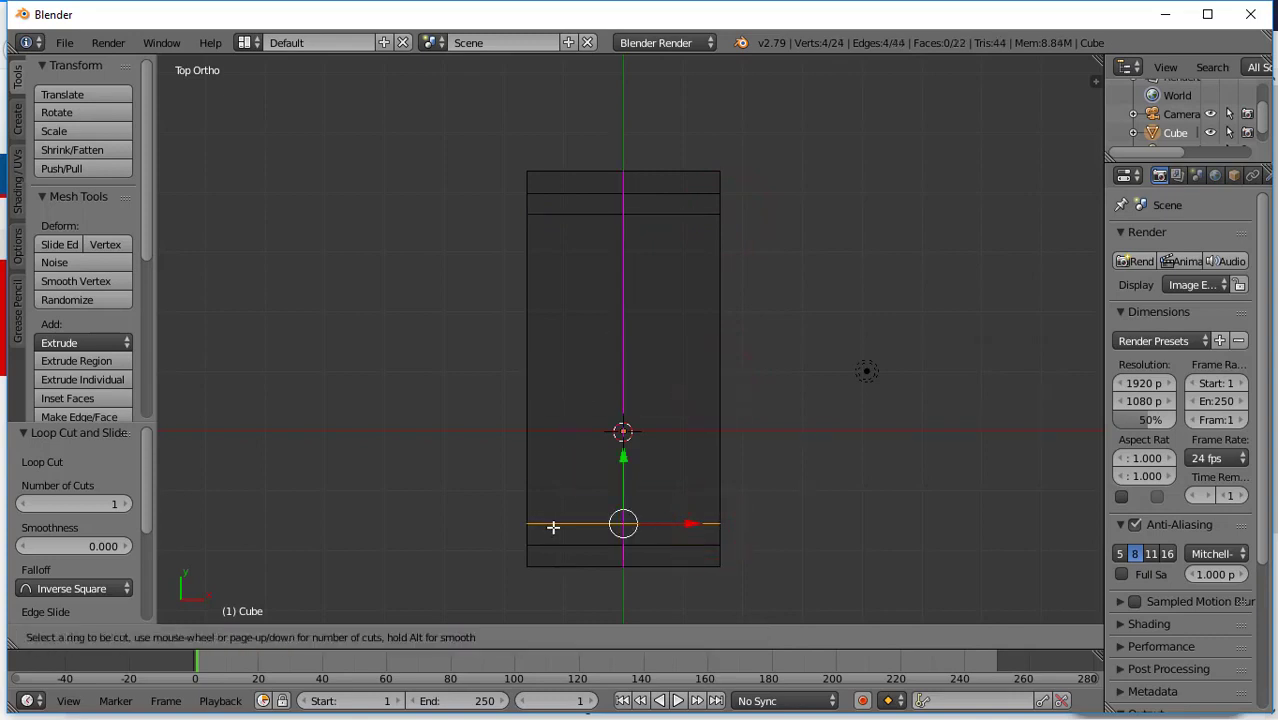
pyautogui.click(606, 521)
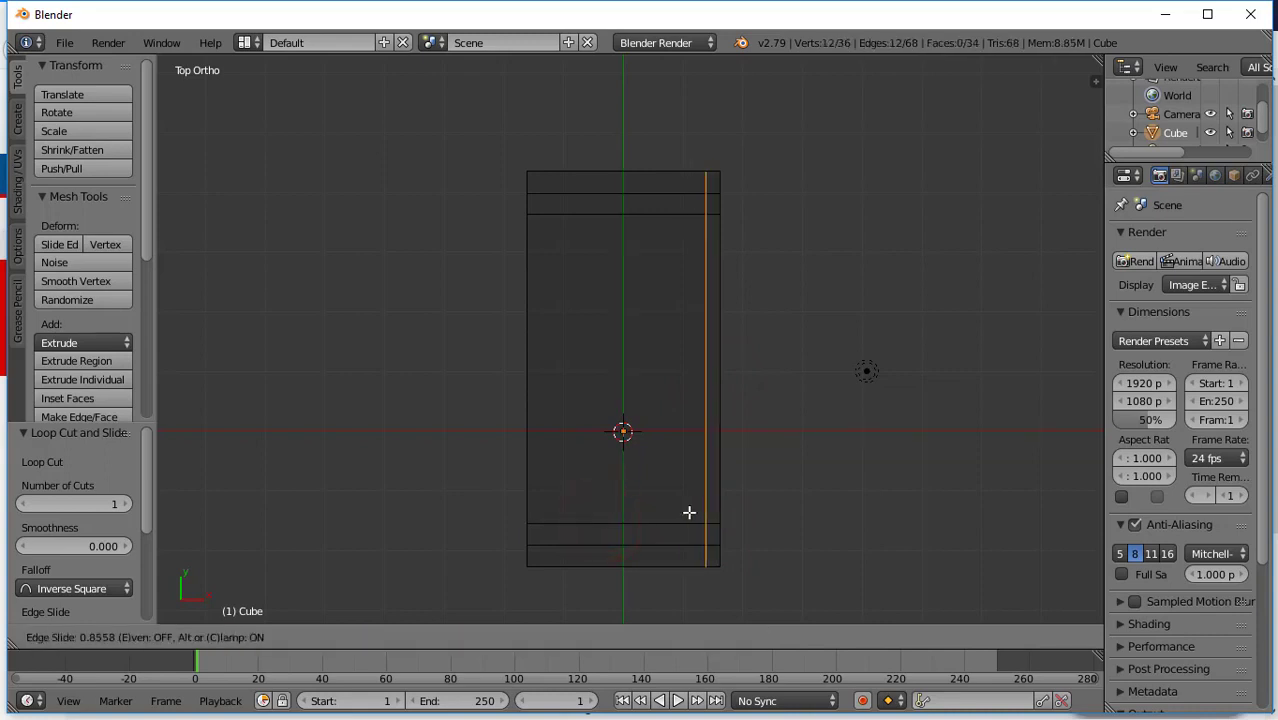
pyautogui.click(687, 512)
pyautogui.hotkey('ctrl', 'r')
pyautogui.click(671, 513)
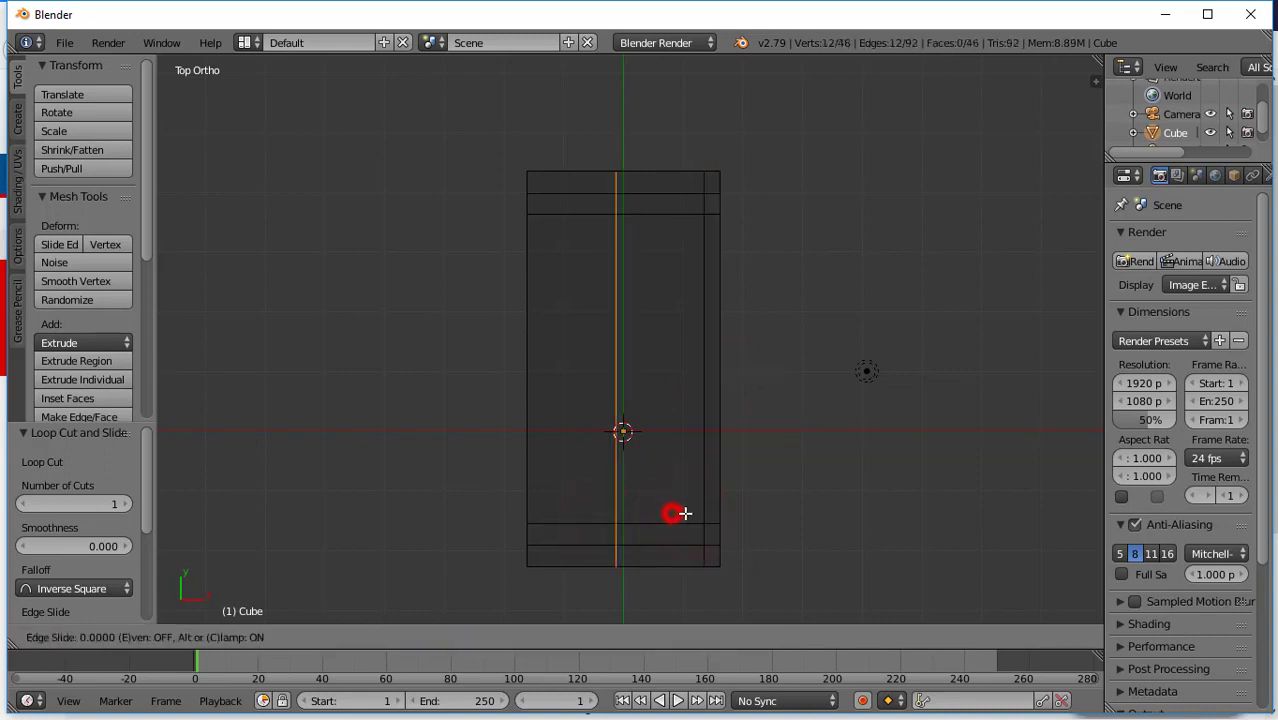
pyautogui.click(738, 513)
# - Add two lengthwise loop cuts near the slab's negative-X long side, the second slightly further inward
pyautogui.hotkey('ctrl', 'r')
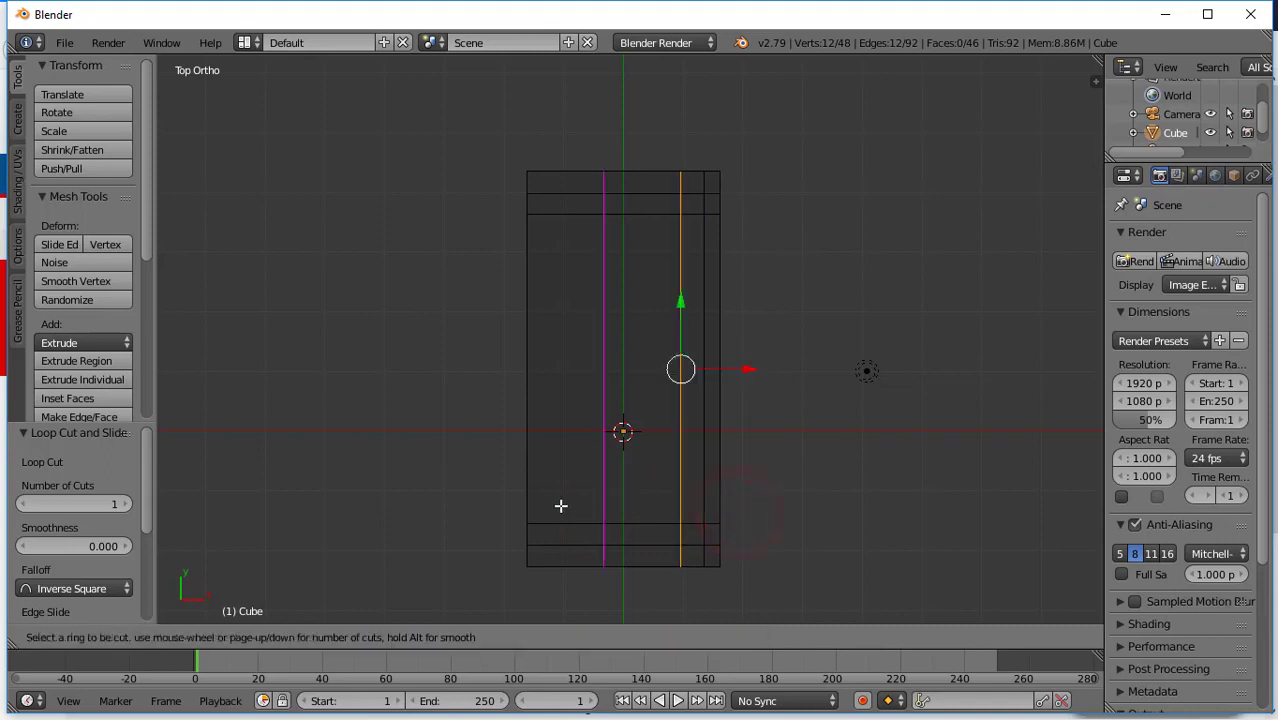
pyautogui.click(604, 508)
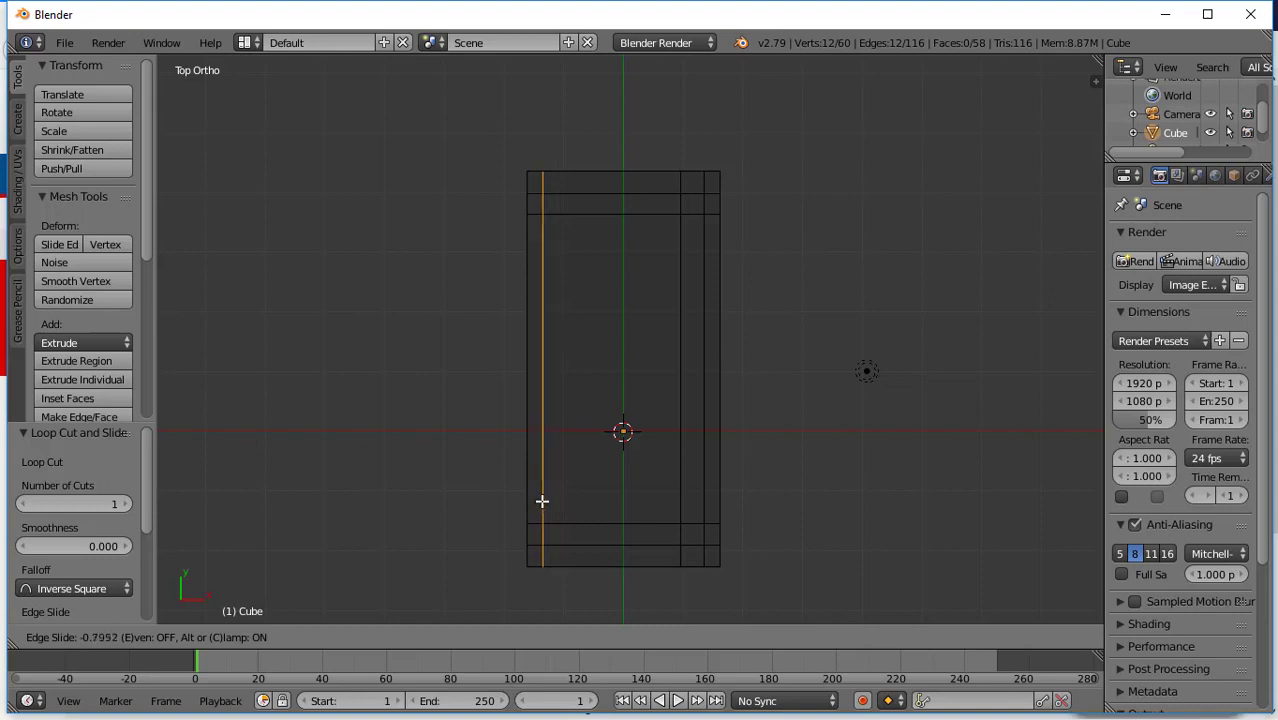
pyautogui.click(541, 501)
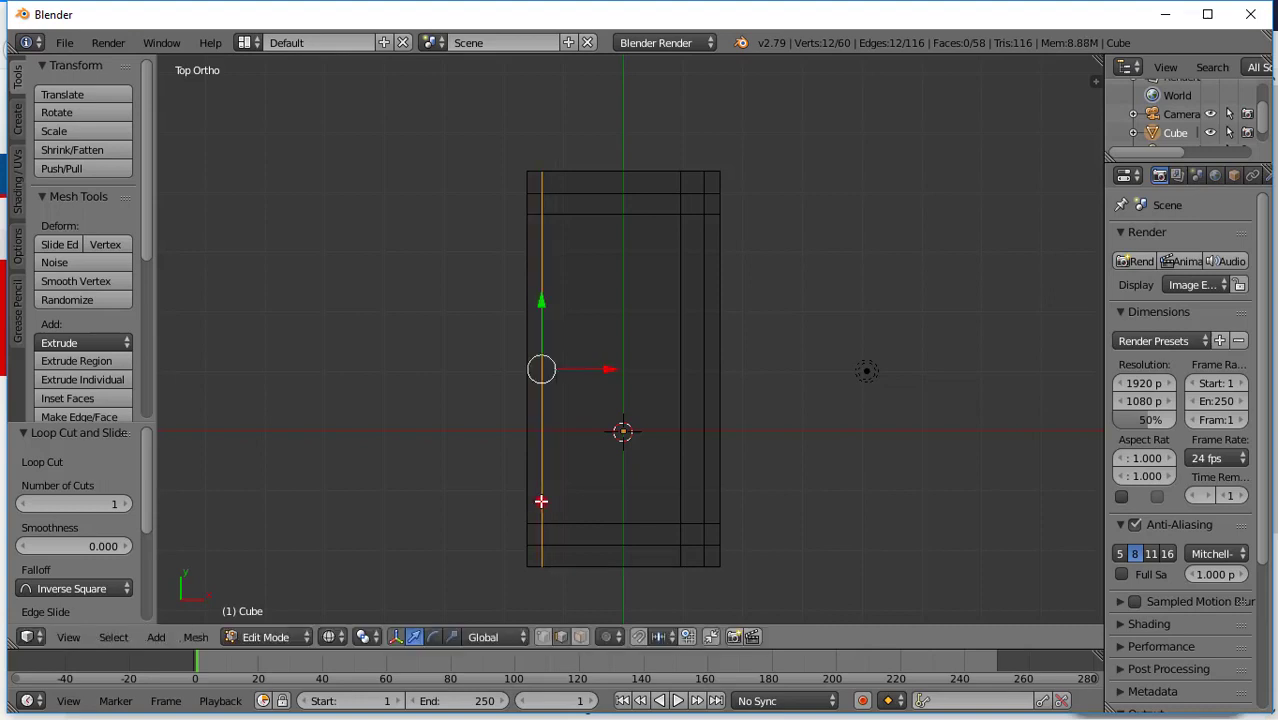
pyautogui.hotkey('ctrl', 'r')
pyautogui.click(601, 508)
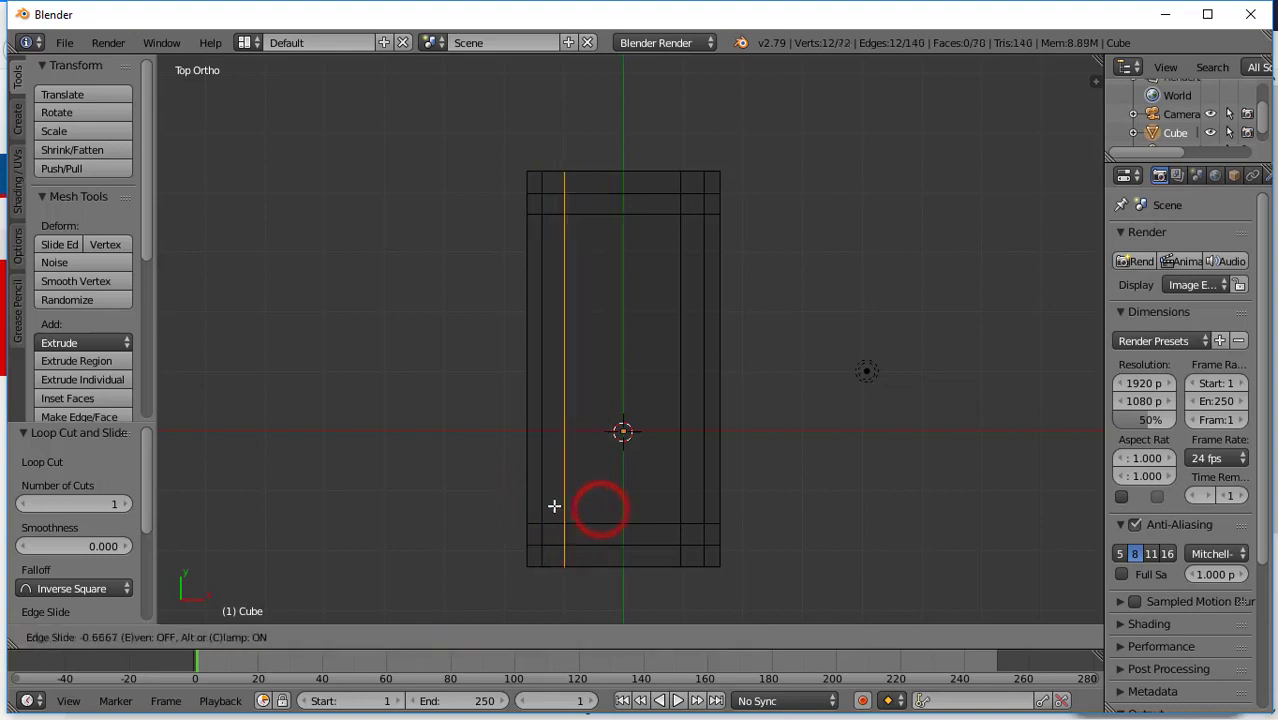
pyautogui.click(552, 505)
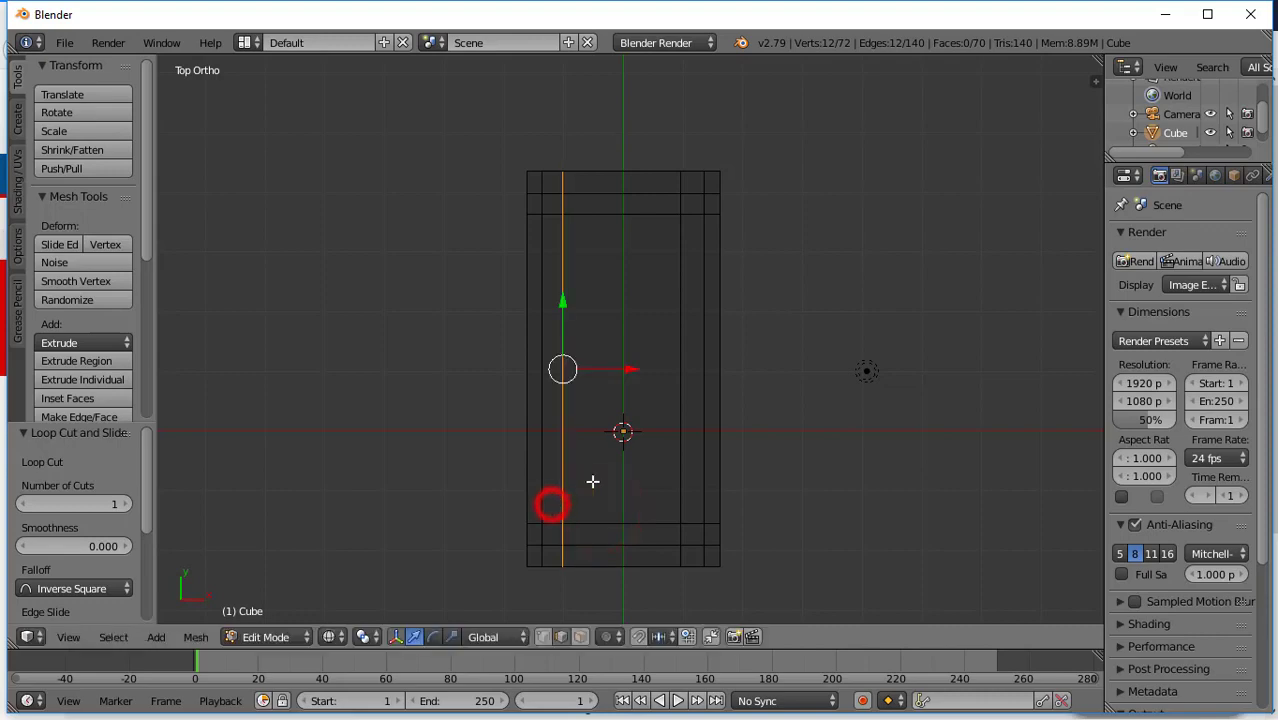
# - Select the four small square faces at the cut intersections near the slab's underside corners, in solid shading
pyautogui.moveTo(689, 439)
pyautogui.mouseDown(button='middle')
pyautogui.moveTo(659, 474)
pyautogui.moveTo(582, 305)
pyautogui.moveTo(593, 214)
pyautogui.moveTo(643, 187)
pyautogui.moveTo(642, 280)
pyautogui.moveTo(597, 420)
pyautogui.moveTo(605, 374)
pyautogui.mouseUp(button='middle')
pyautogui.press('z')
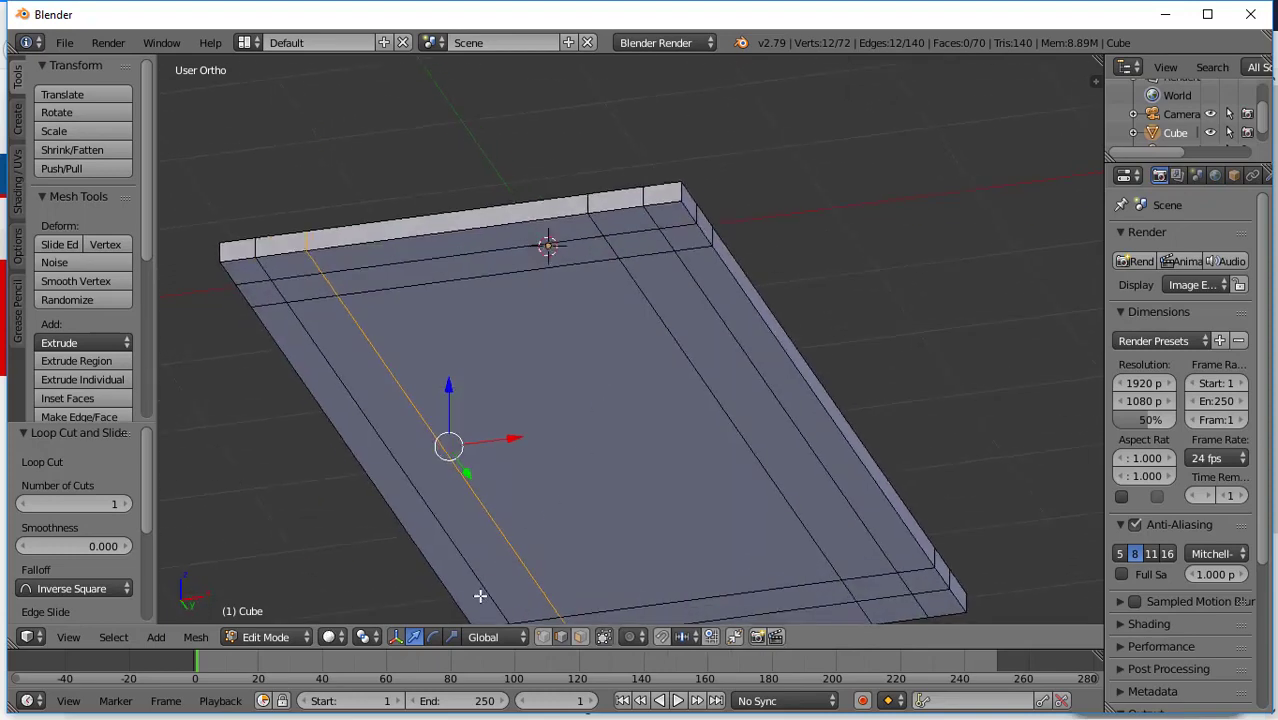
pyautogui.click(581, 637)
pyautogui.rightClick(640, 237)
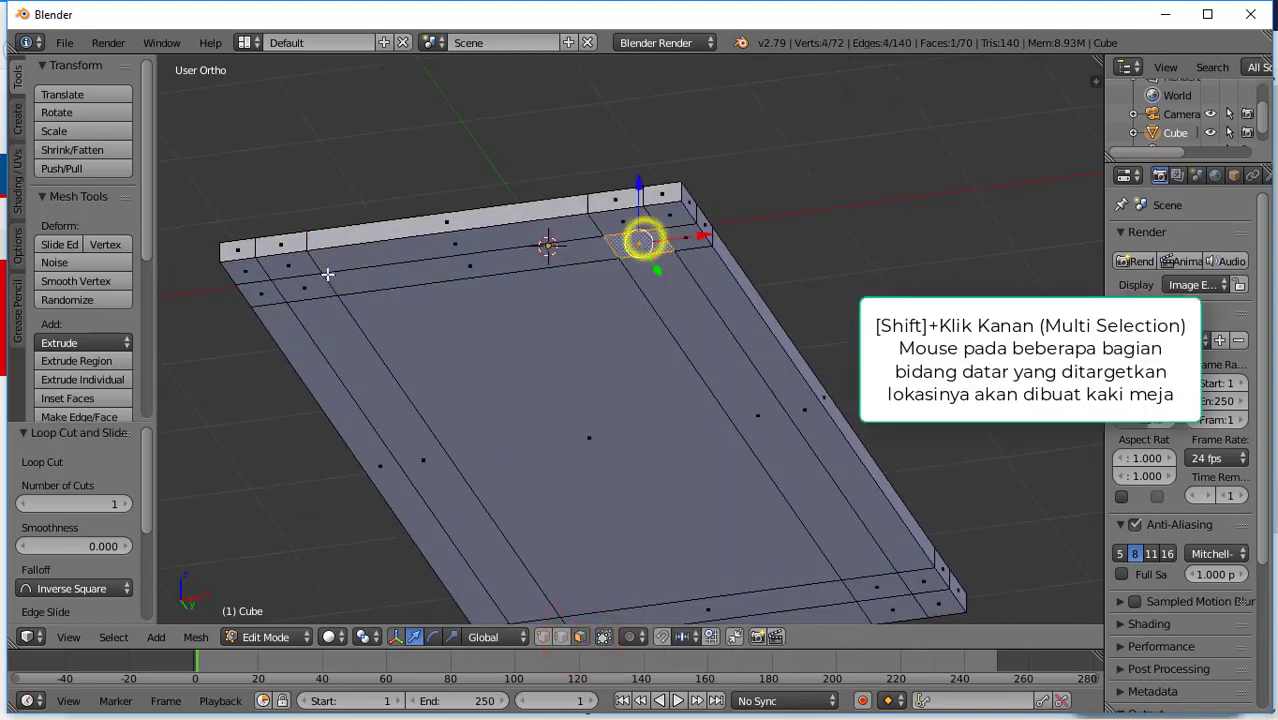
pyautogui.keyDown('shift'); pyautogui.rightClick(305, 285); pyautogui.keyUp('shift')
pyautogui.keyDown('shift'); pyautogui.moveTo(622, 508); pyautogui.dragTo(579, 351, button='middle'); pyautogui.keyUp('shift')
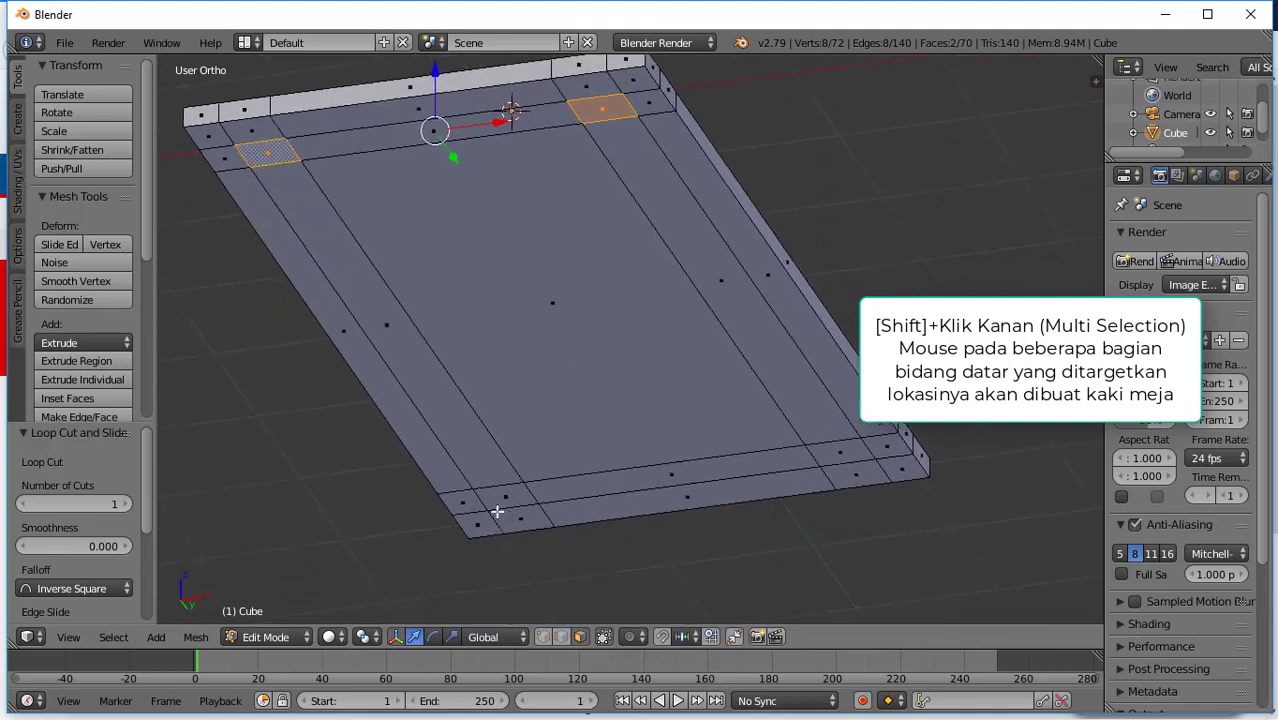
pyautogui.keyDown('shift'); pyautogui.rightClick(501, 497); pyautogui.keyUp('shift')
pyautogui.keyDown('shift'); pyautogui.rightClick(842, 450); pyautogui.keyUp('shift')
# - Extrude the four selected faces downward along Z to form the table legs, and return to Object Mode
pyautogui.moveTo(842, 450)
pyautogui.mouseDown(button='middle')
pyautogui.moveTo(703, 324)
pyautogui.moveTo(659, 337)
pyautogui.mouseUp(button='middle')
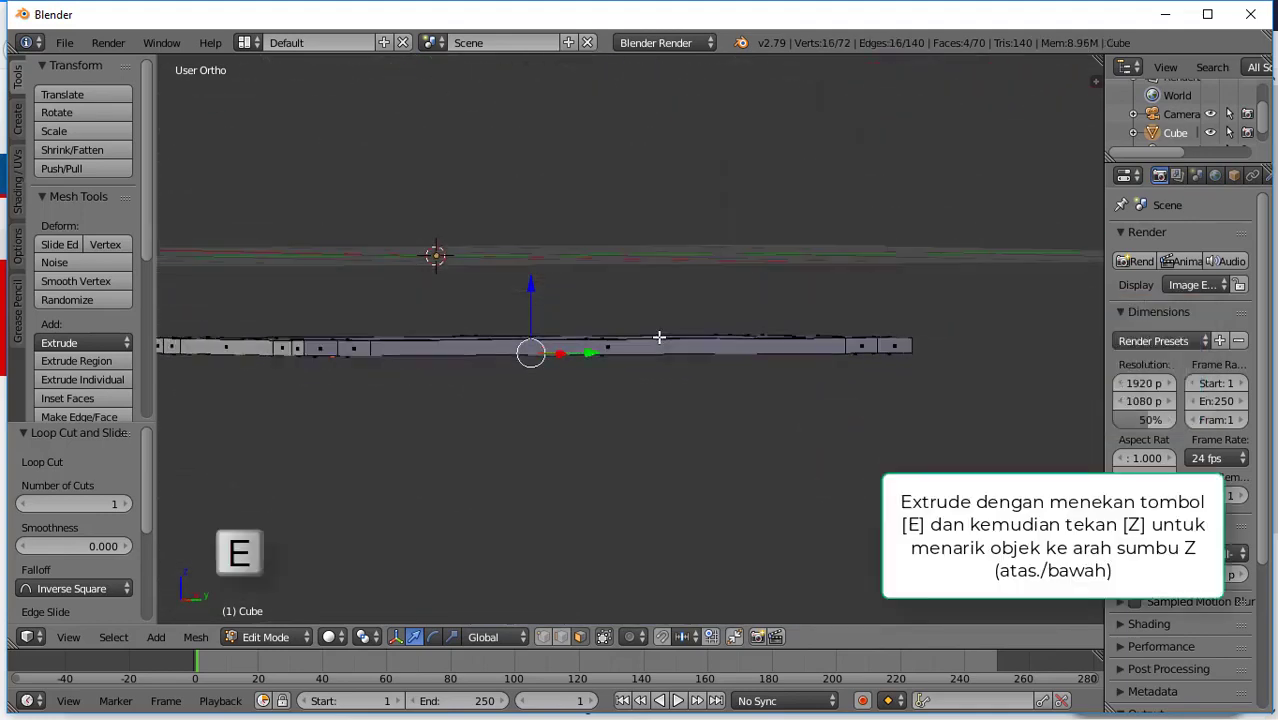
pyautogui.press('e')
pyautogui.press('z')
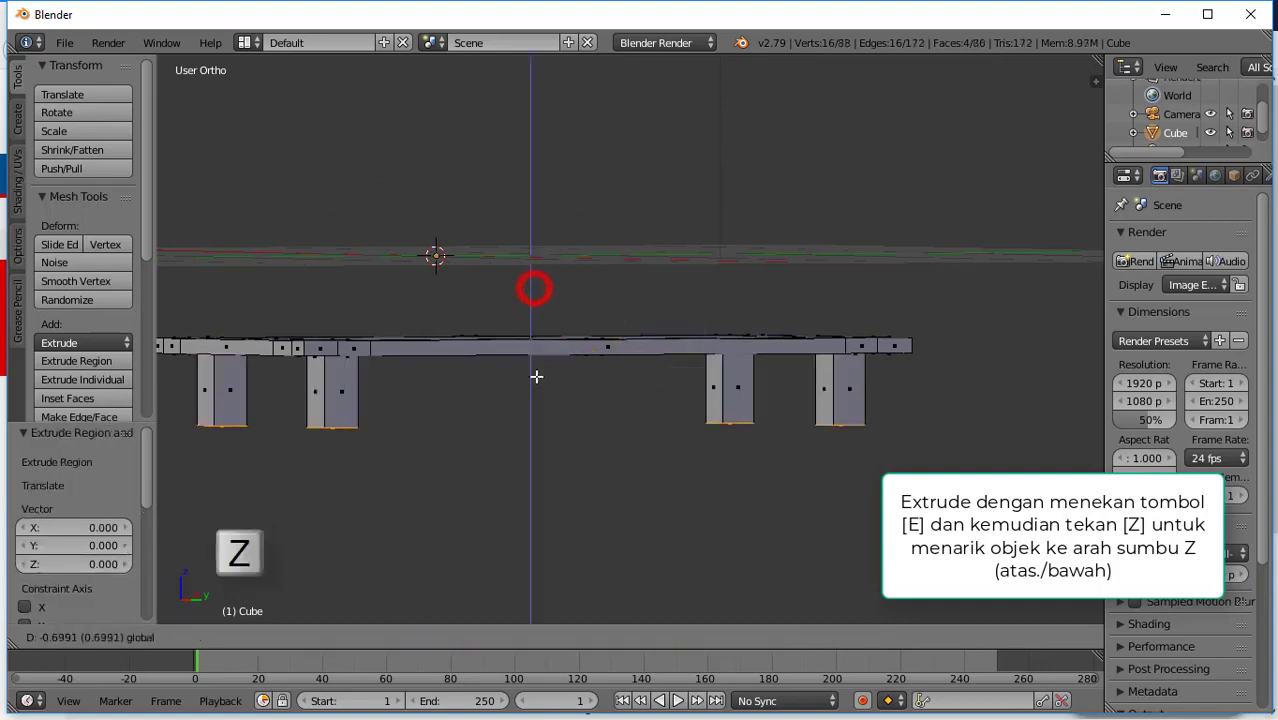
pyautogui.click(650, 482)
pyautogui.moveTo(653, 480); pyautogui.dragTo(501, 523, button='middle')
pyautogui.press('Tab')
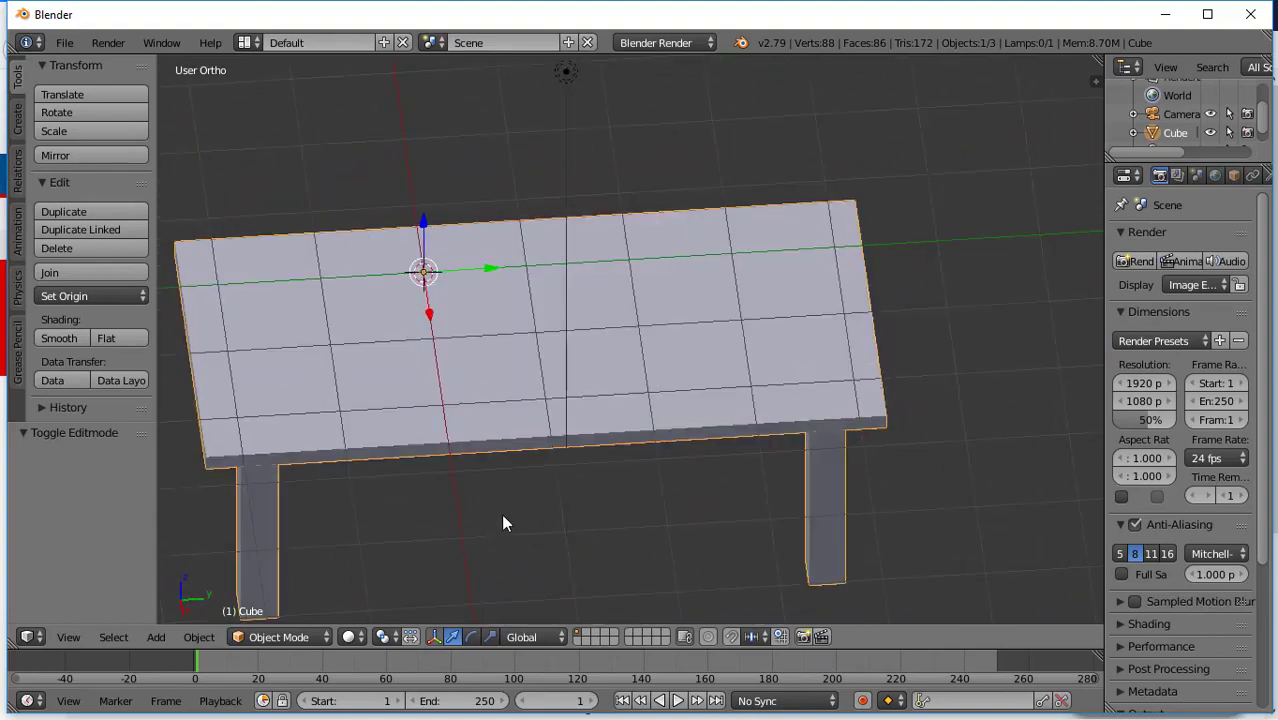
# - Set the table material's diffuse color to orange, about R 0.800, G 0.330, B 0.027
pyautogui.moveTo(1103, 206); pyautogui.dragTo(922, 206)
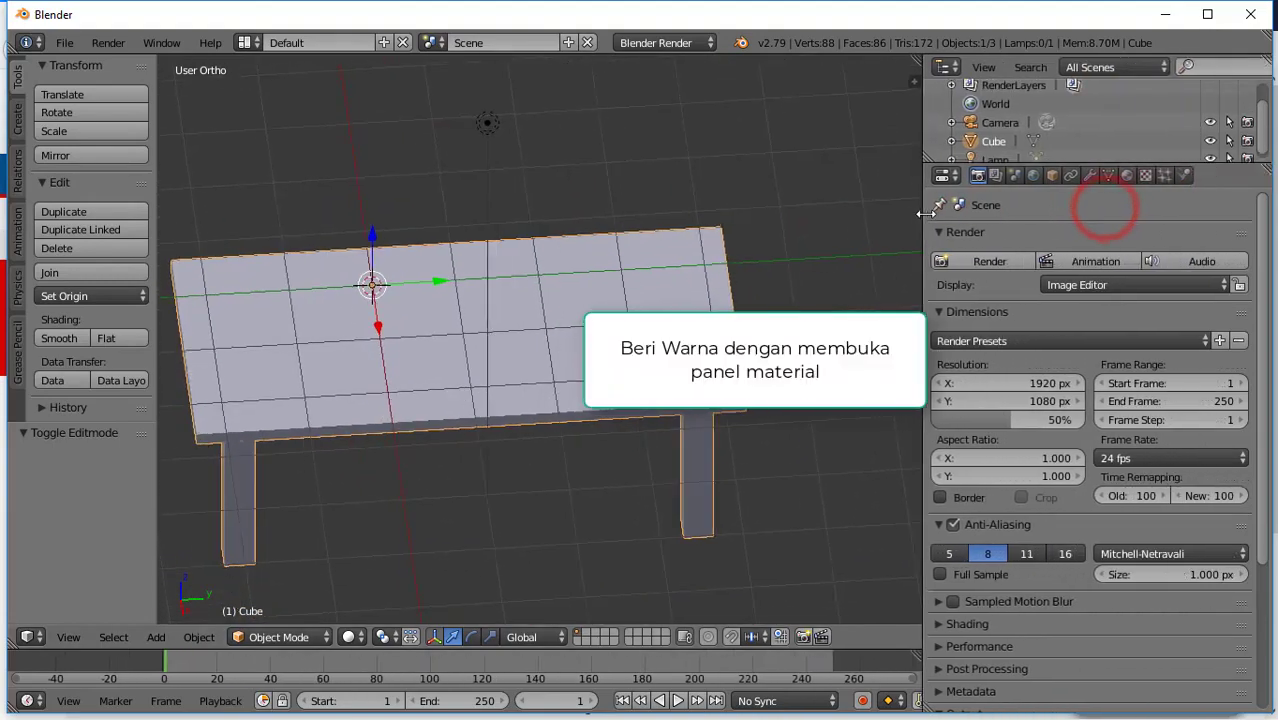
pyautogui.click(1126, 176)
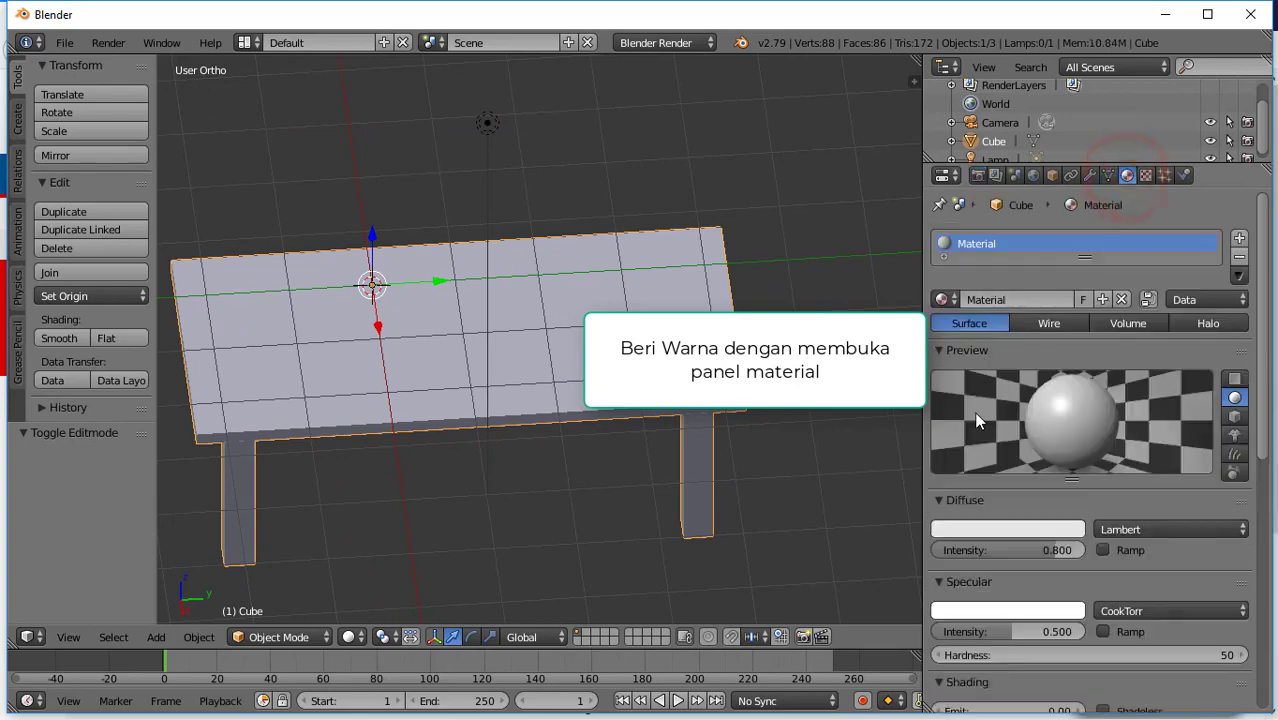
pyautogui.click(991, 526)
pyautogui.moveTo(990, 370); pyautogui.dragTo(981, 389)
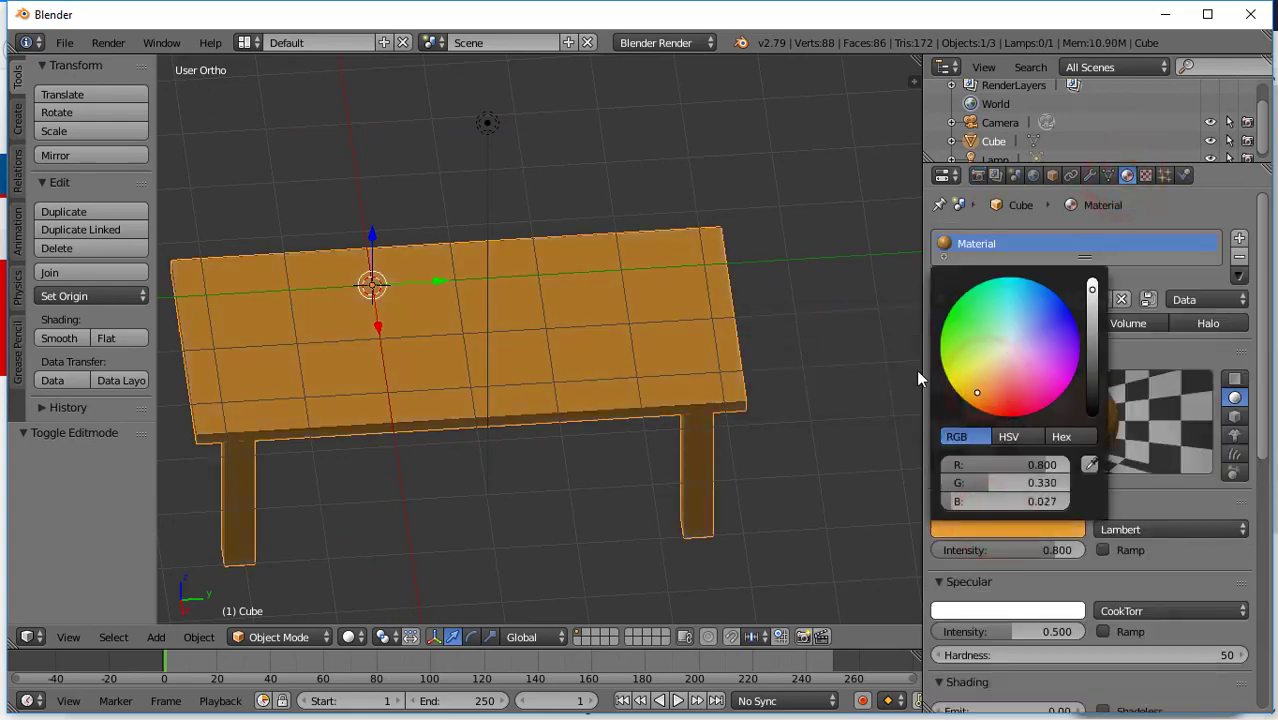
# - Move the table up about 2.39 units along Z
pyautogui.moveTo(787, 381); pyautogui.dragTo(598, 334, button='middle')
pyautogui.moveTo(612, 252); pyautogui.dragTo(648, 185)
pyautogui.moveTo(648, 185); pyautogui.dragTo(652, 273, button='middle')
# - Add a new cube mesh for the chair and move it about -3.96 units along X, beside the table
pyautogui.click(156, 637)
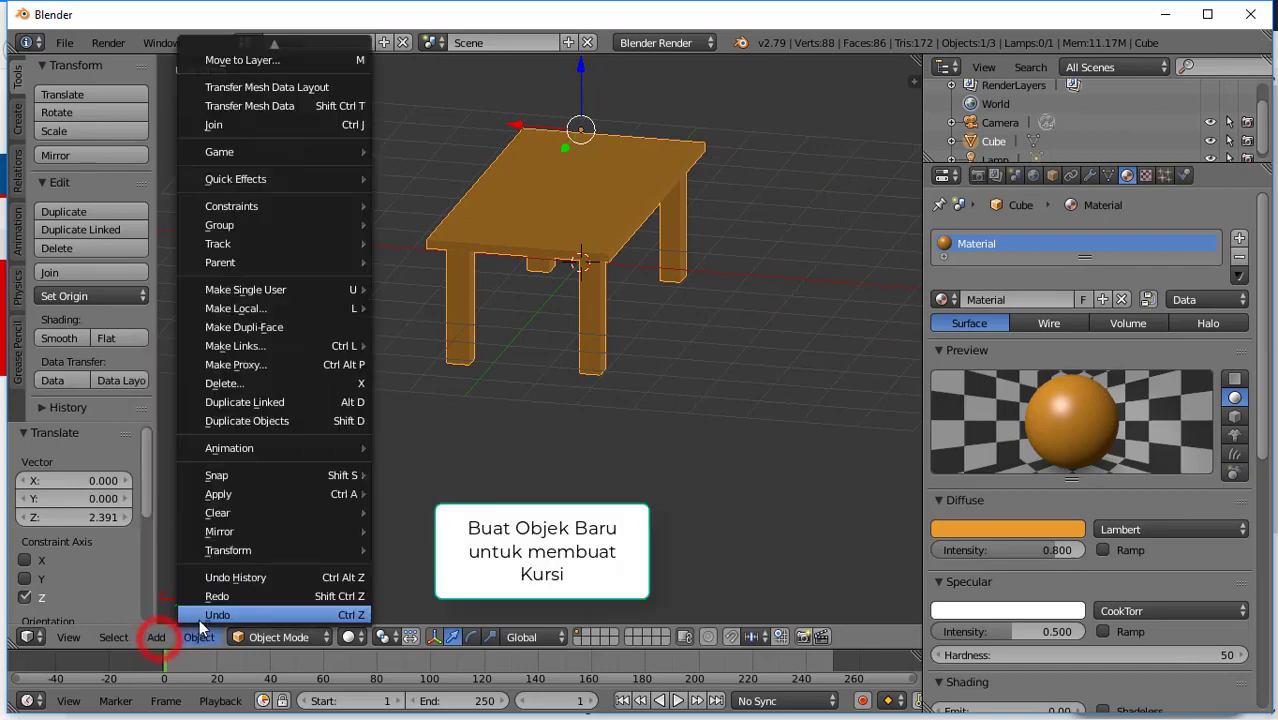
pyautogui.moveTo(160, 613)
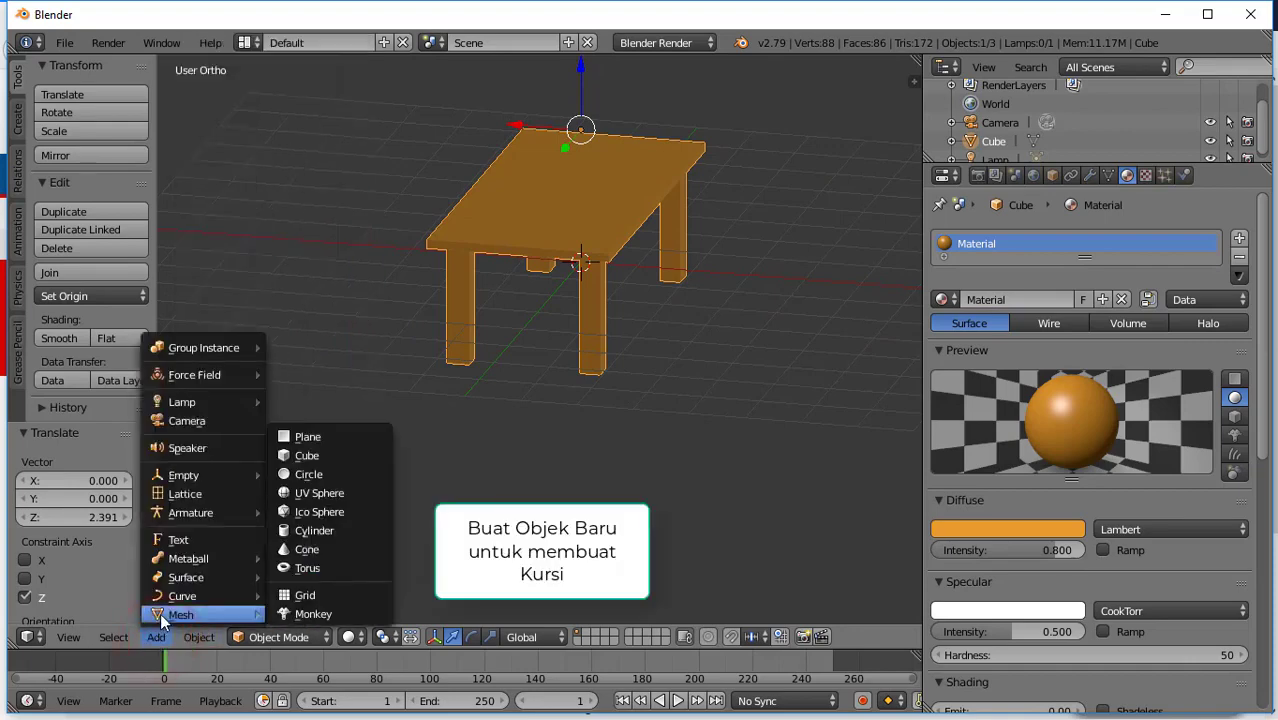
pyautogui.click(320, 457)
pyautogui.moveTo(533, 268); pyautogui.dragTo(807, 334)
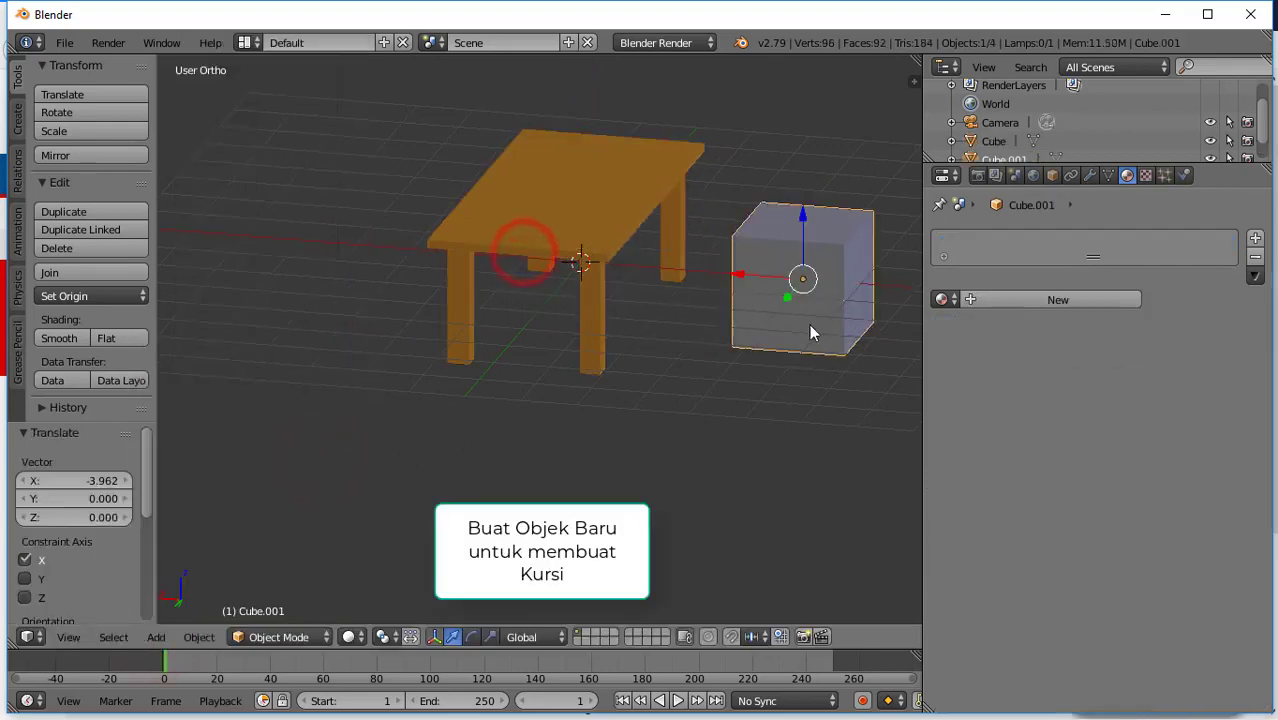
# - In Edit Mode, lower the new cube's top face along Z to flatten the cube into a thin seat slab
pyautogui.moveTo(807, 334); pyautogui.dragTo(699, 335, button='middle')
pyautogui.press('Tab')
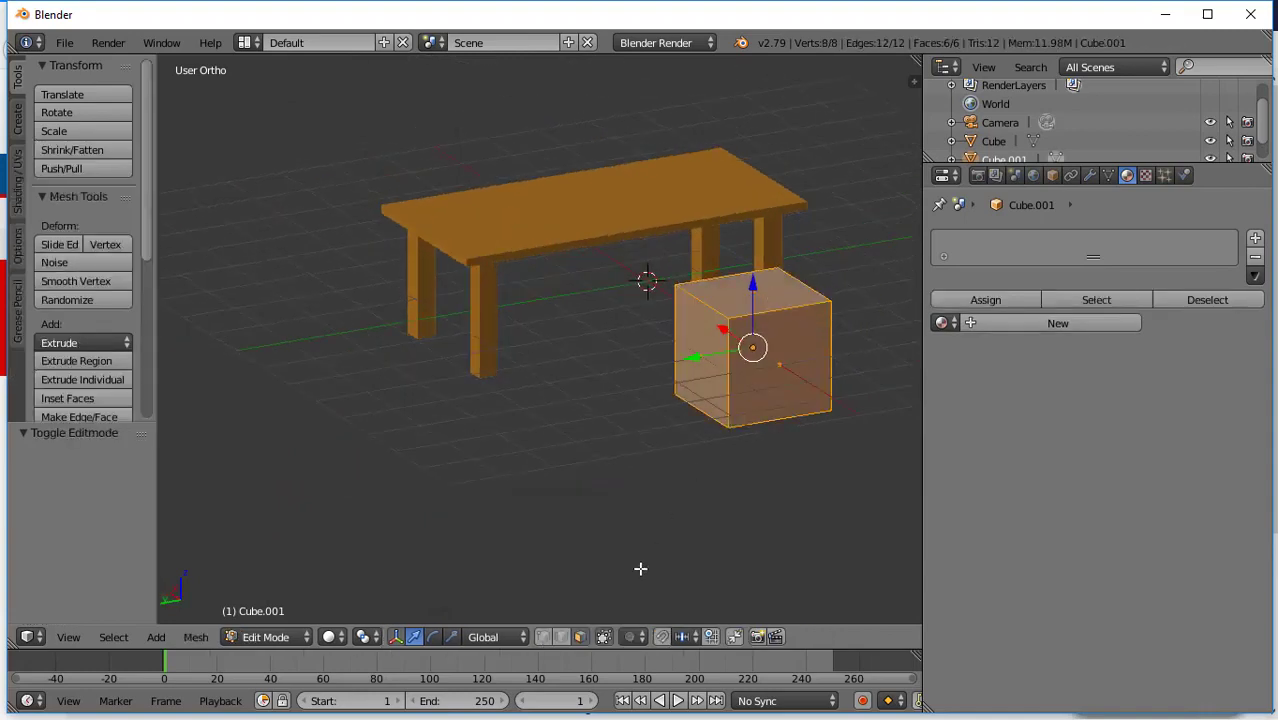
pyautogui.rightClick(735, 316)
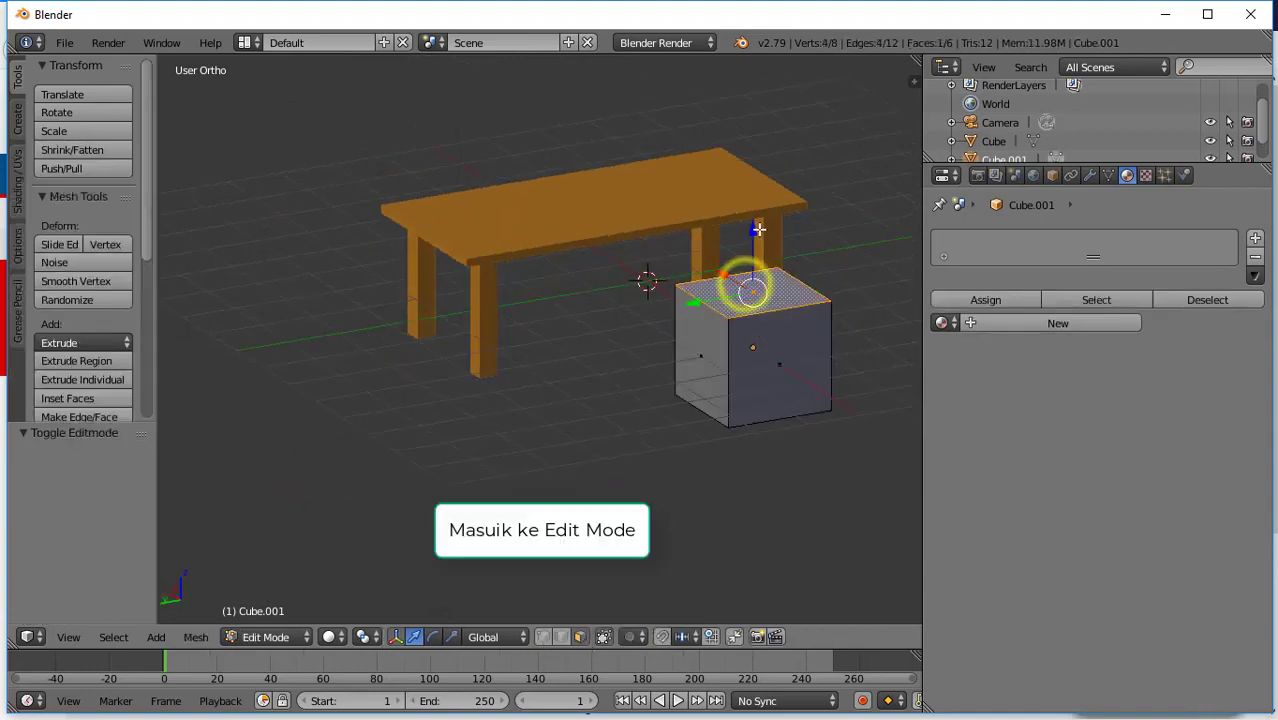
pyautogui.moveTo(754, 232); pyautogui.dragTo(753, 332)
# - Select the whole seat slab and move it about 2.60 units up along Z and about 0.60 back down
pyautogui.moveTo(753, 340); pyautogui.dragTo(818, 354, button='middle')
pyautogui.press('a')
pyautogui.press('a')
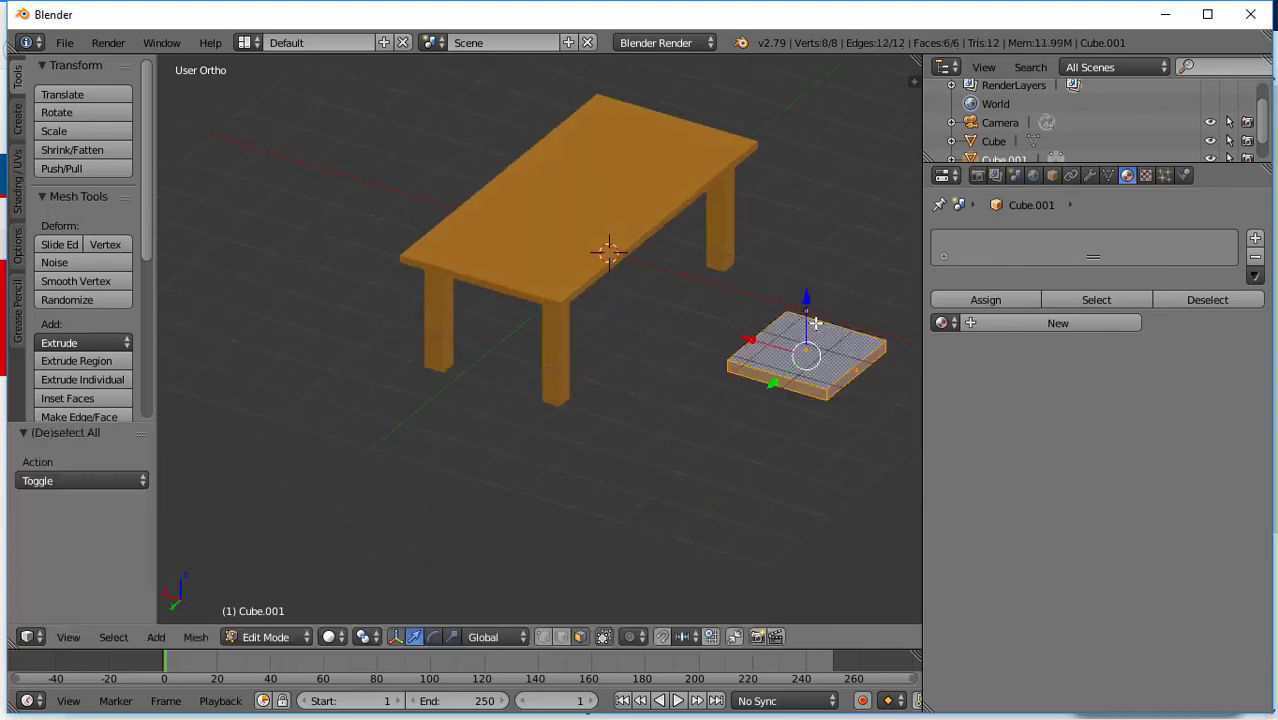
pyautogui.moveTo(809, 296); pyautogui.dragTo(809, 225)
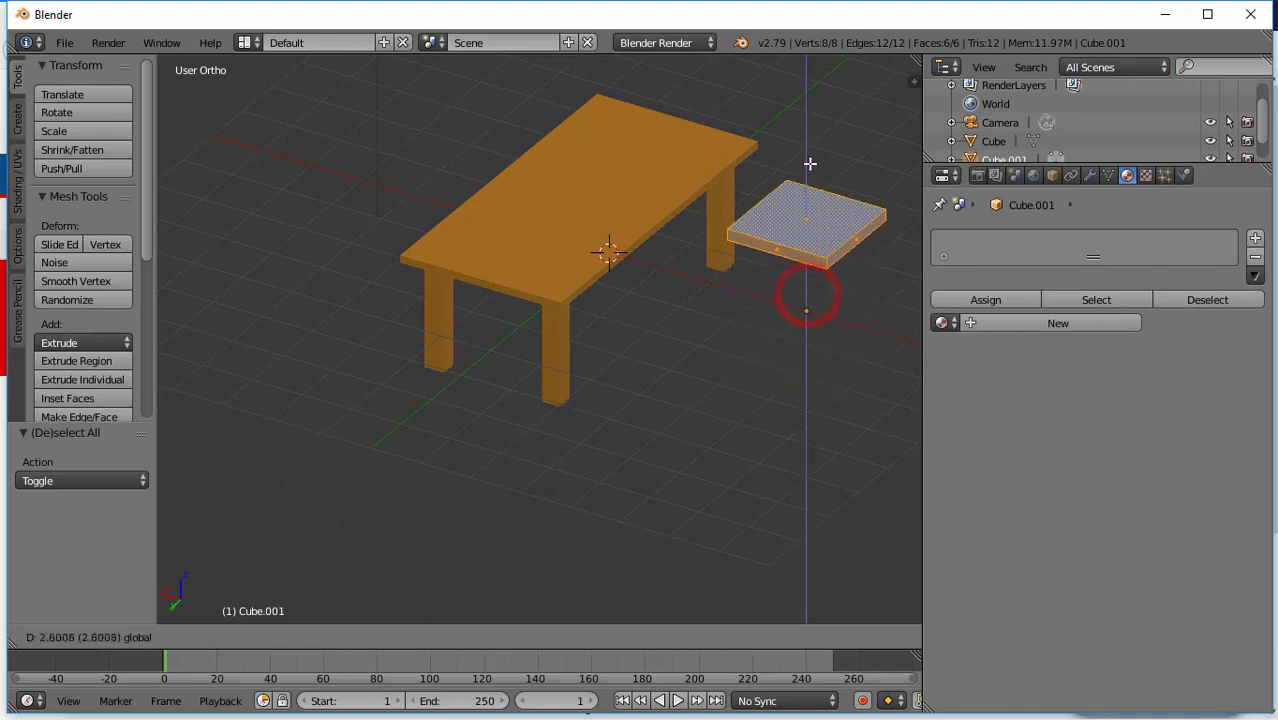
pyautogui.moveTo(809, 225); pyautogui.dragTo(500, 180, button='middle')
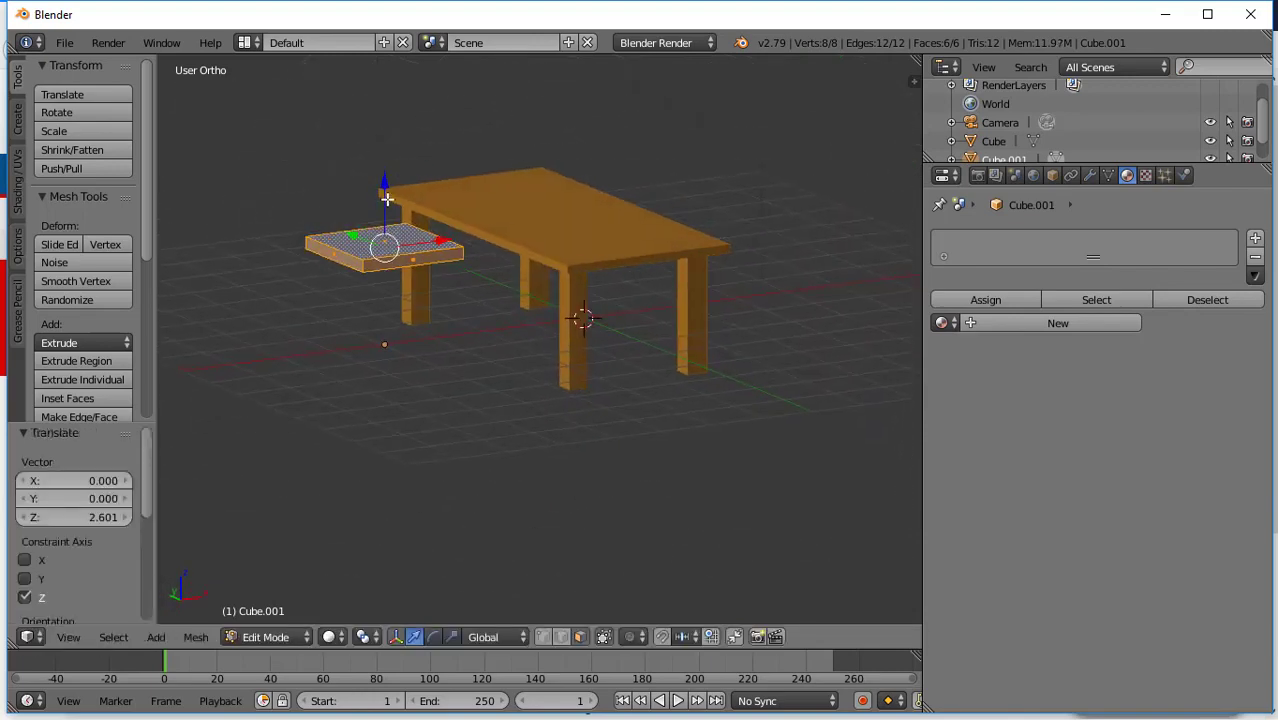
pyautogui.moveTo(385, 195); pyautogui.dragTo(380, 245)
# - In wireframe top view, add a loop cut across the seat slab close to its positive-Y edge
pyautogui.click(68, 637)
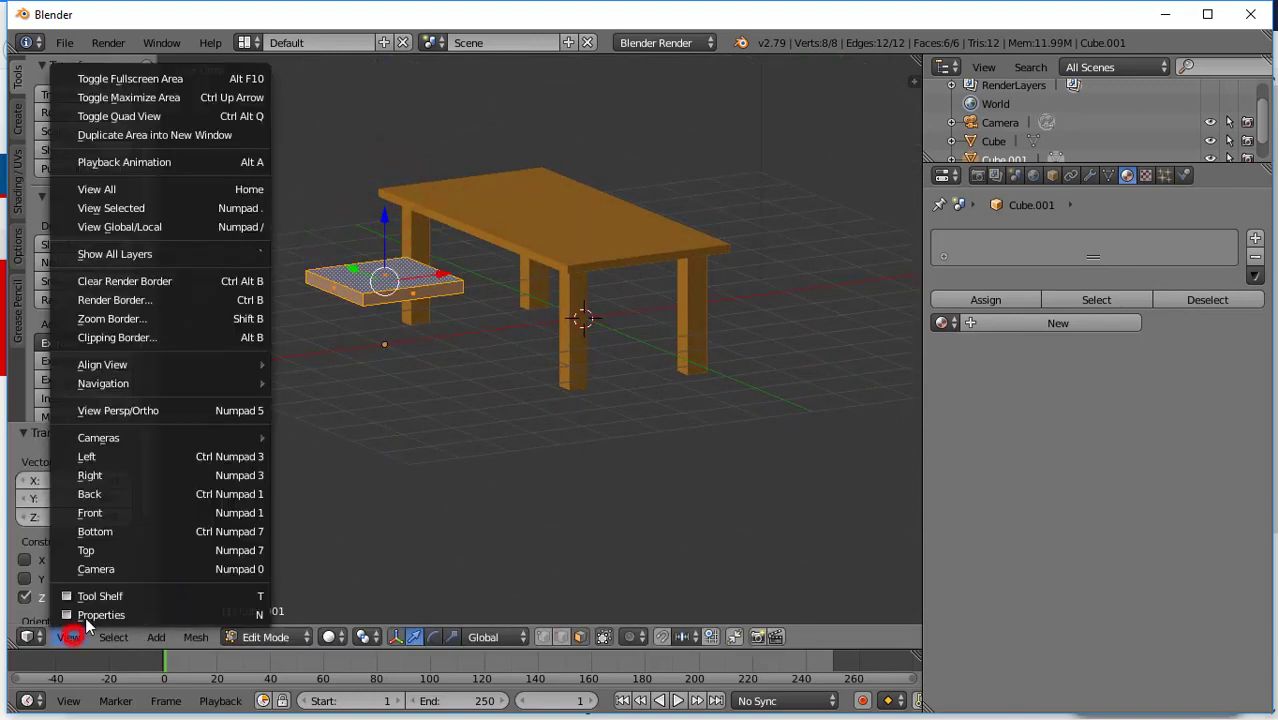
pyautogui.click(121, 550)
pyautogui.keyDown('shift'); pyautogui.moveTo(434, 407); pyautogui.dragTo(591, 345, button='middle'); pyautogui.keyUp('shift')
pyautogui.scroll(4, 679, 300)
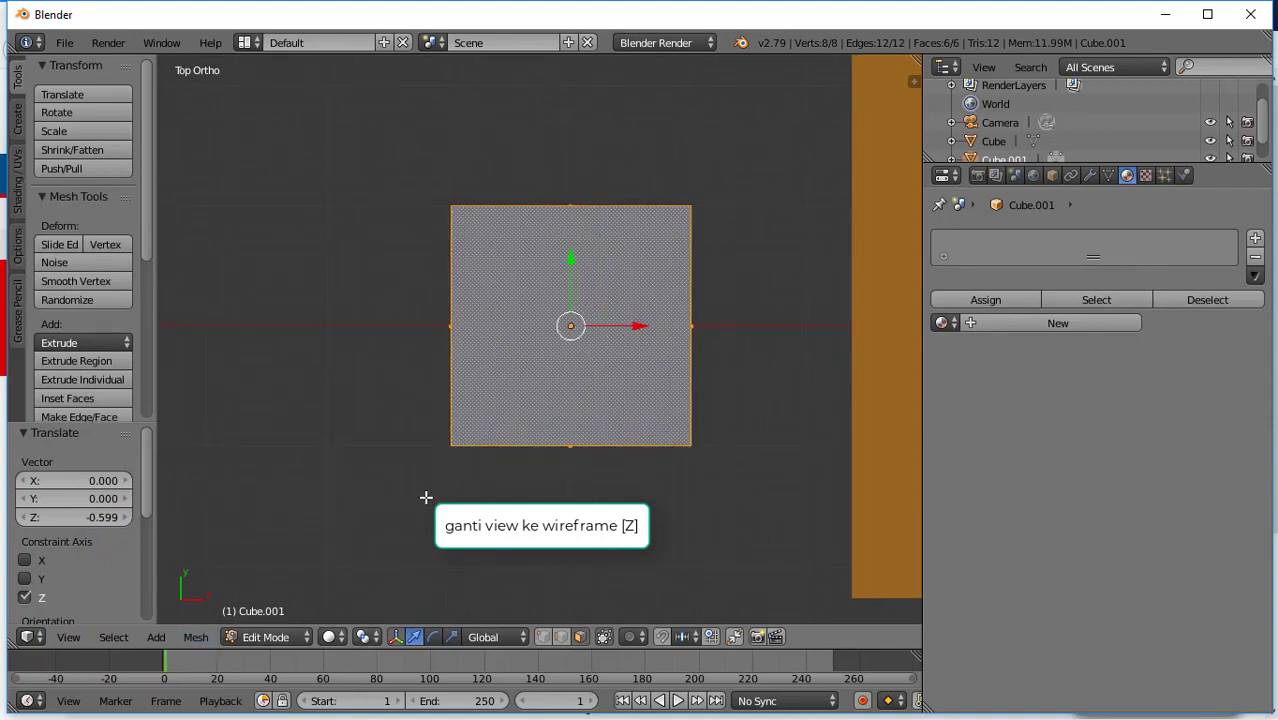
pyautogui.press('z')
pyautogui.hotkey('ctrl', 'r')
pyautogui.click(639, 355)
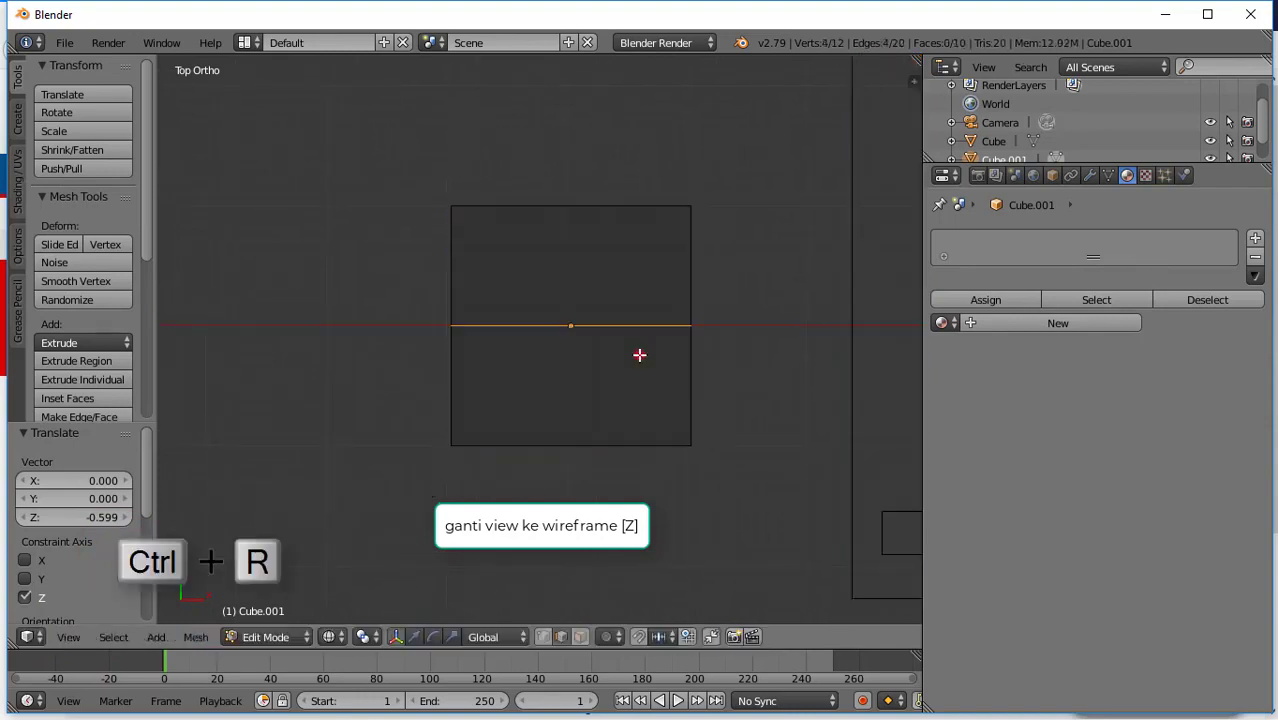
pyautogui.click(648, 249)
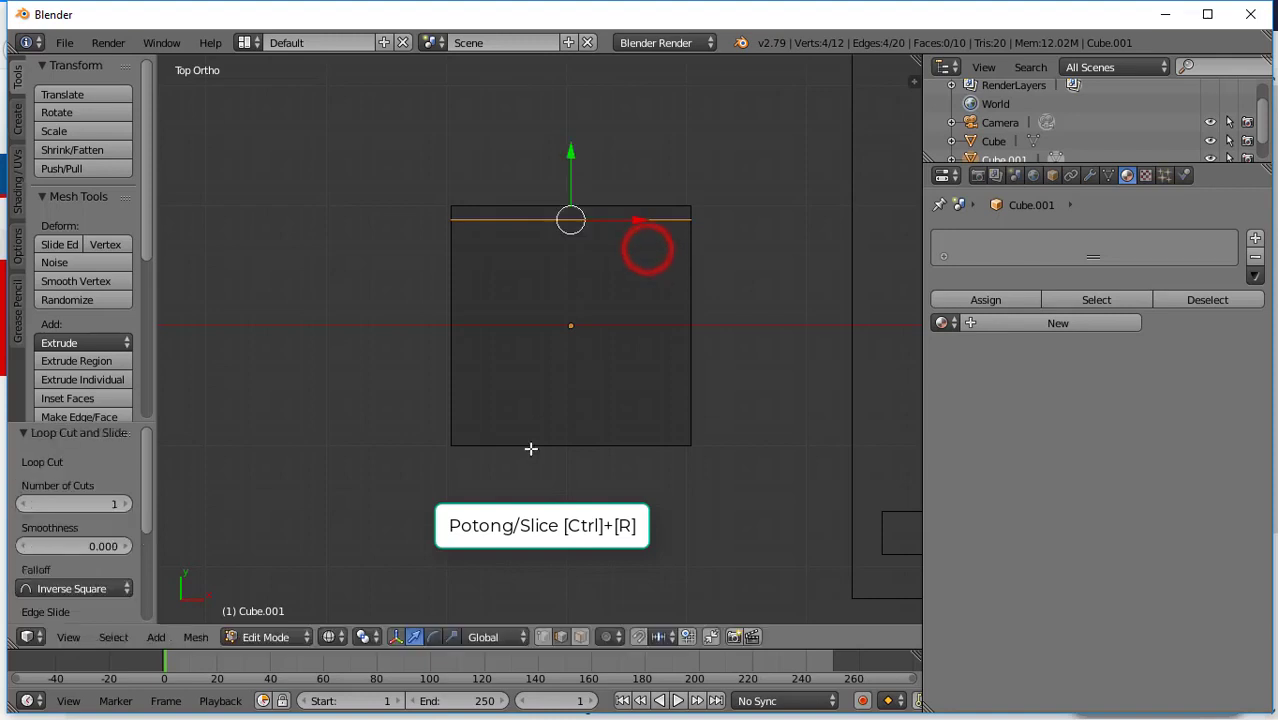
# - Add one loop cut along Y close to each of the seat's negative-X and positive-X edges
pyautogui.hotkey('ctrl', 'r')
pyautogui.click(530, 449)
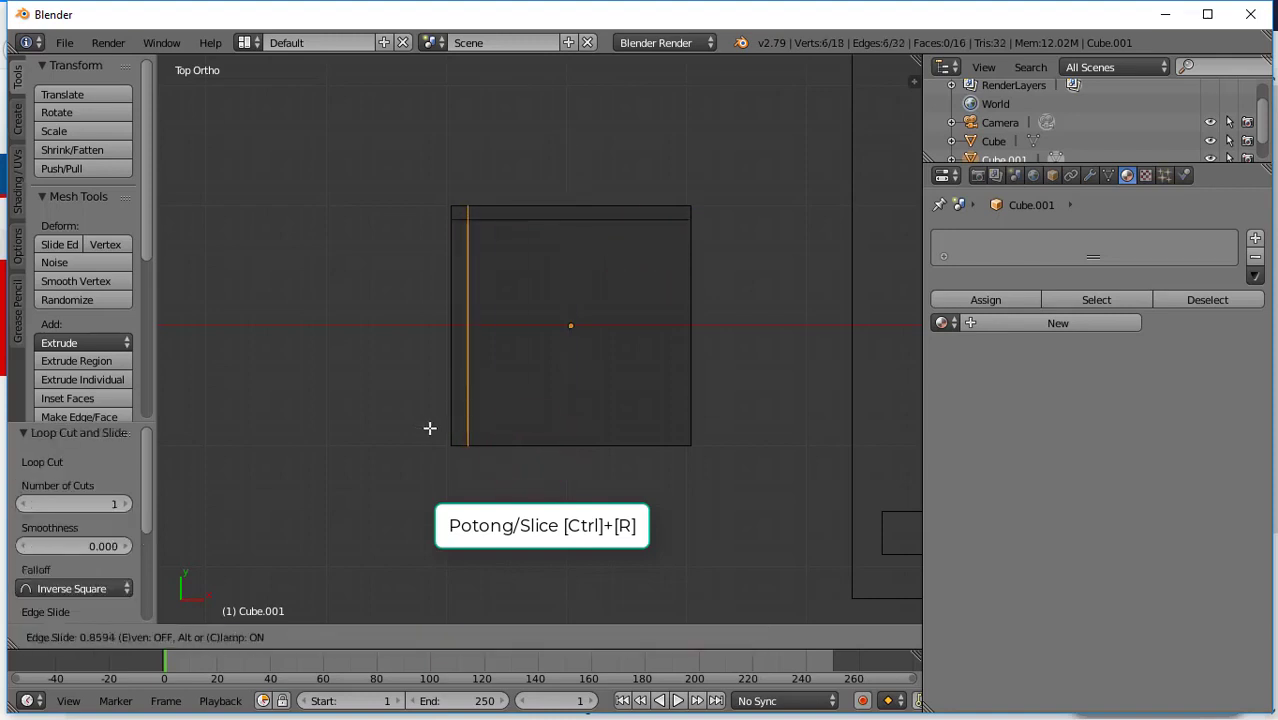
pyautogui.click(431, 429)
pyautogui.hotkey('ctrl', 'r')
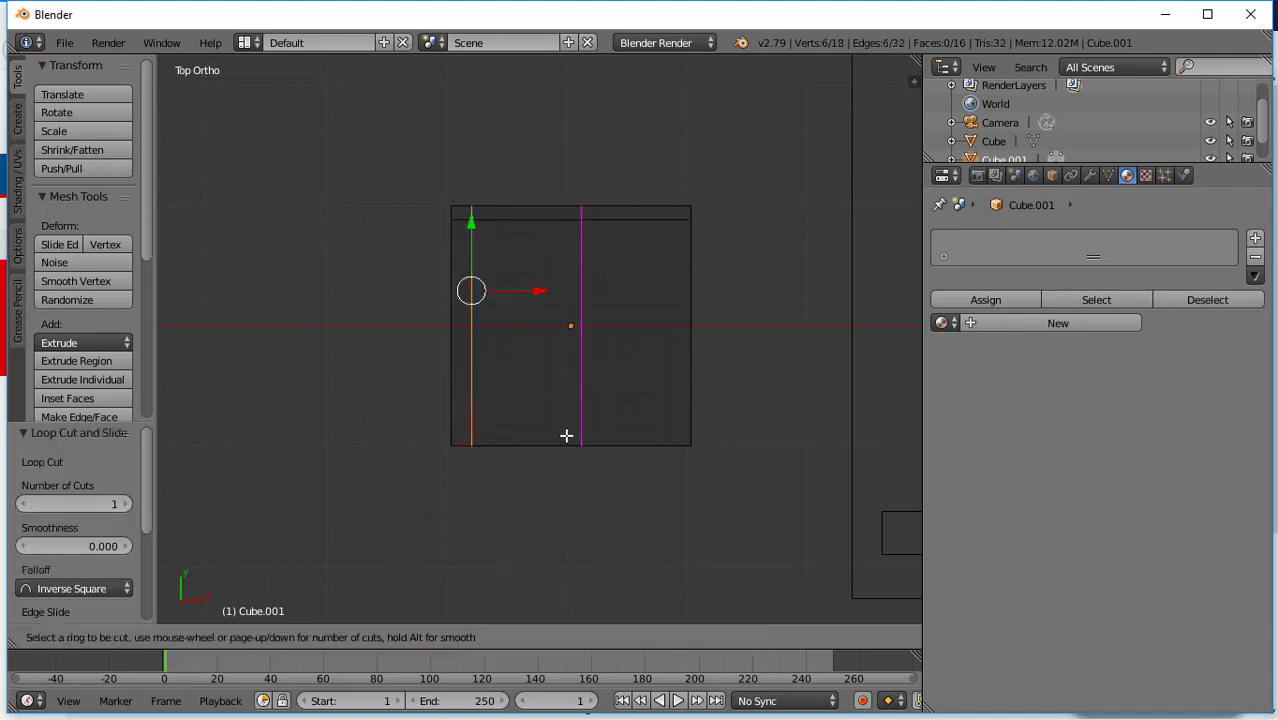
pyautogui.click(601, 429)
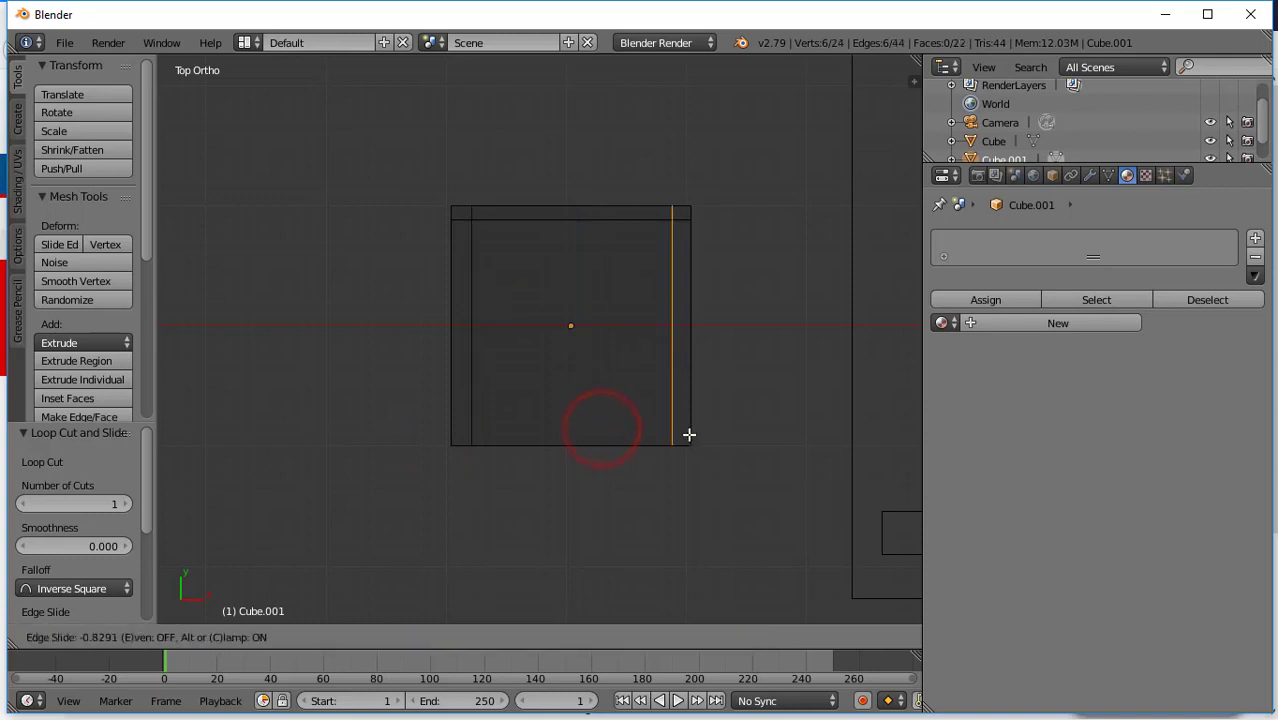
pyautogui.click(688, 435)
# - Add a loop cut across the seat close to its negative-Y edge
pyautogui.hotkey('ctrl', 'r')
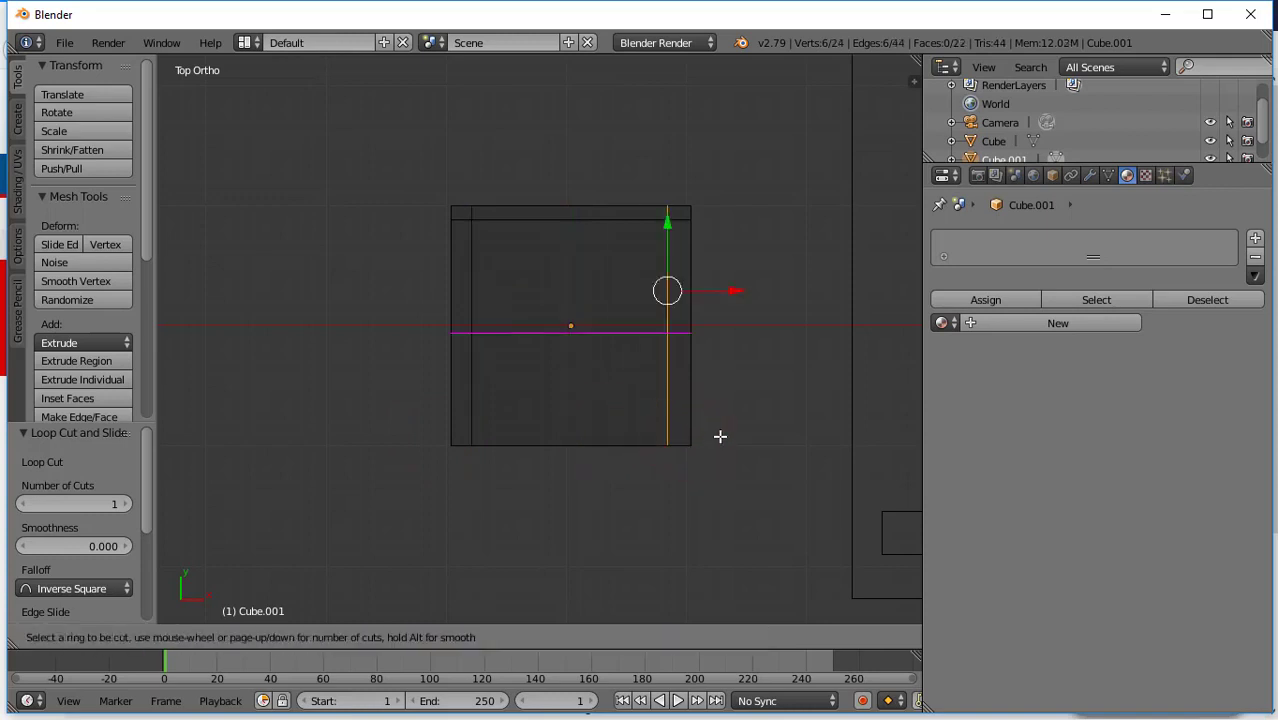
pyautogui.click(716, 352)
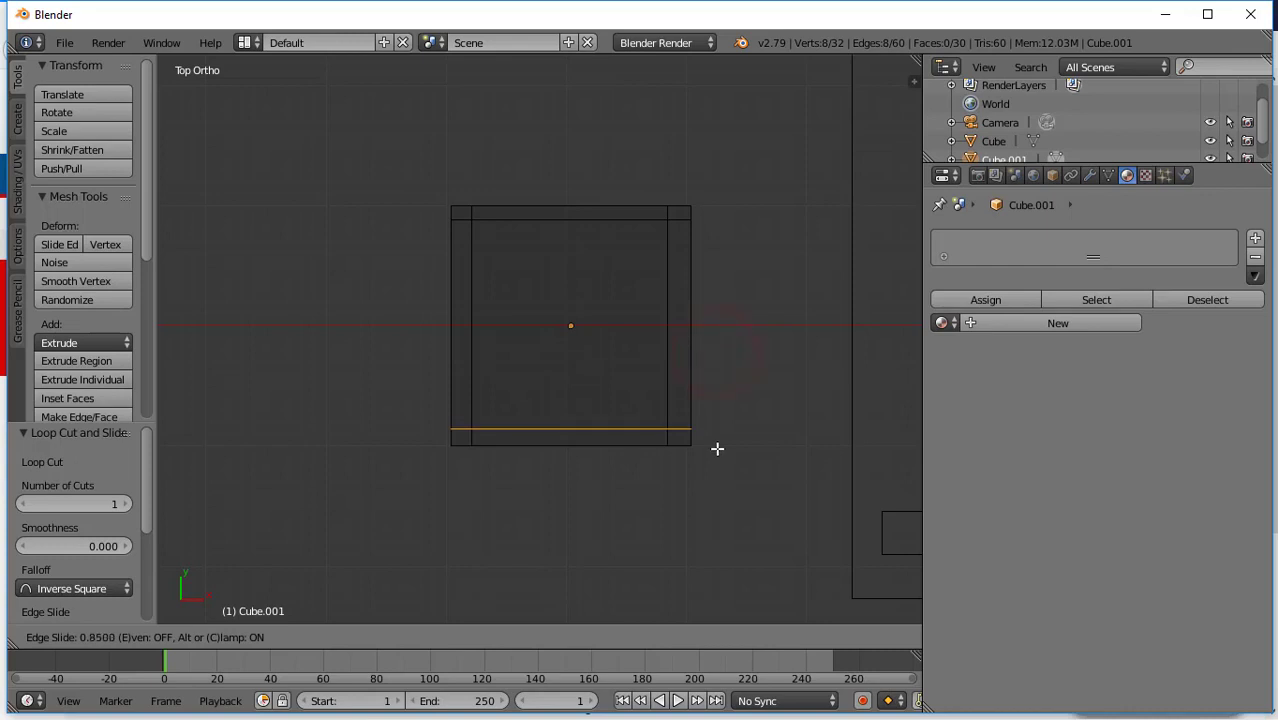
pyautogui.click(717, 451)
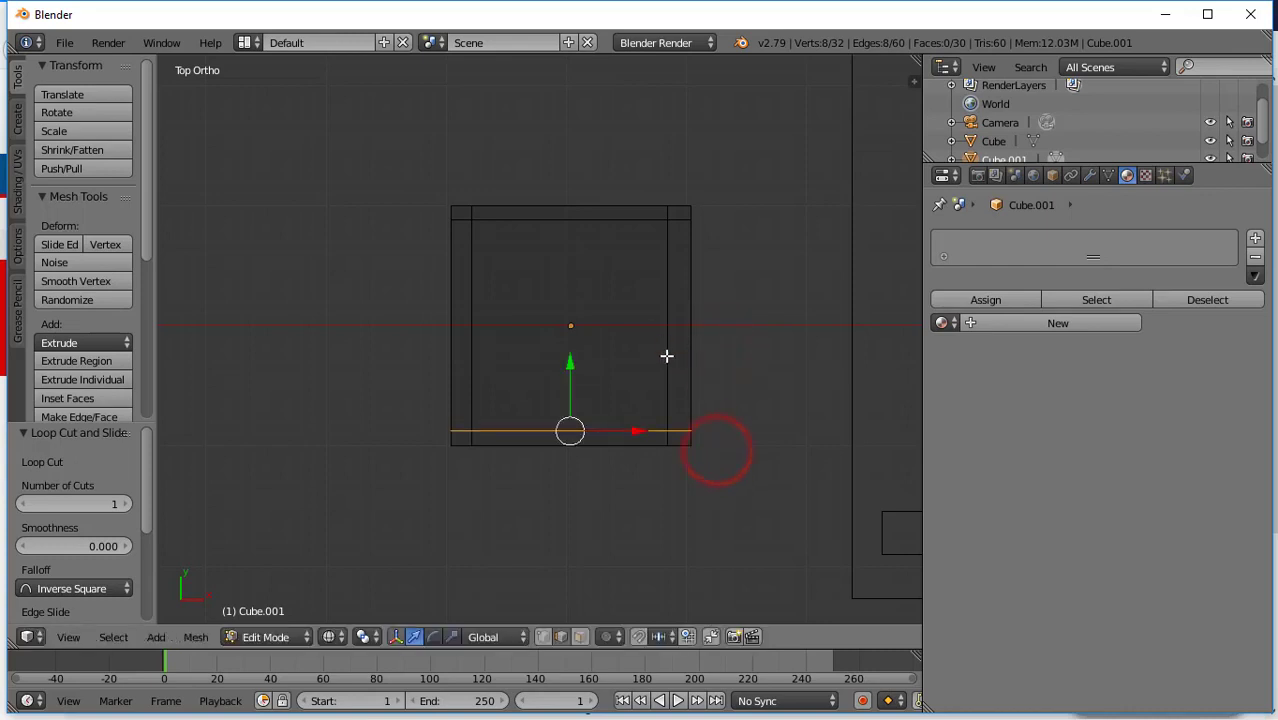
# - Add a second crosswise loop cut just inside the existing cut at both the negative-Y and positive-Y edges of the seat
pyautogui.hotkey('ctrl', 'r')
pyautogui.click(692, 323)
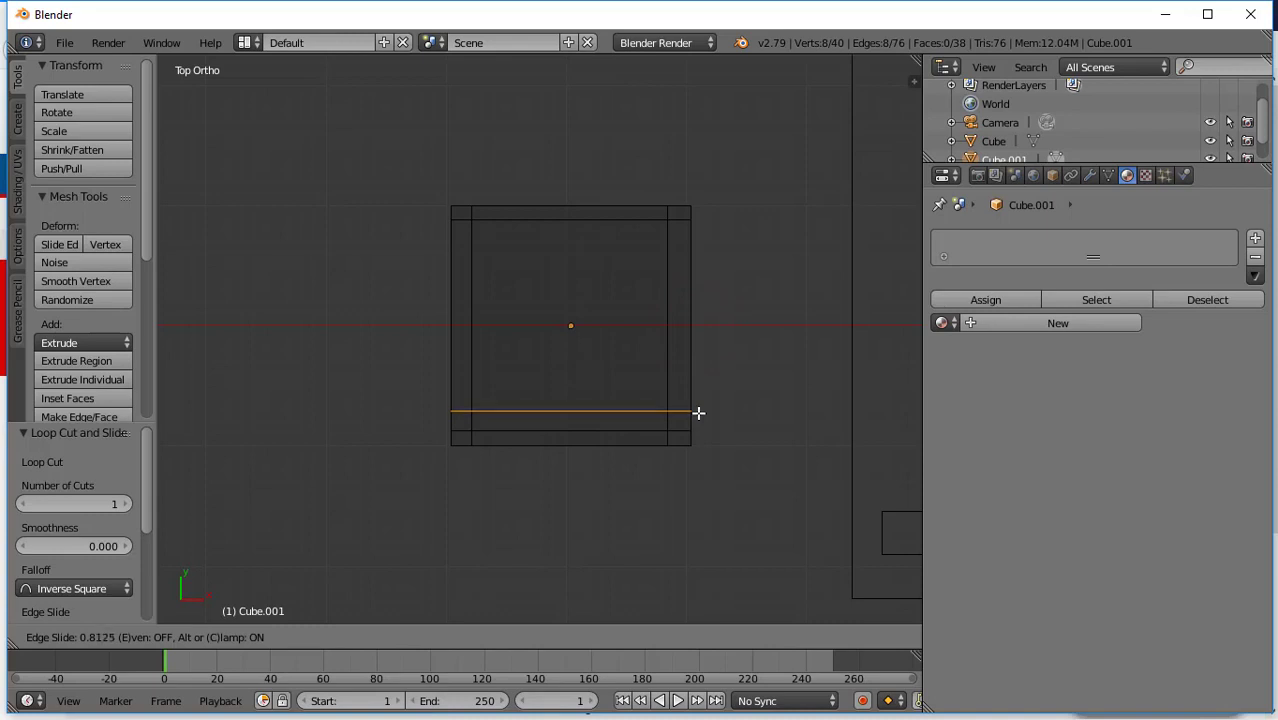
pyautogui.click(698, 413)
pyautogui.hotkey('ctrl', 'r')
pyautogui.click(698, 300)
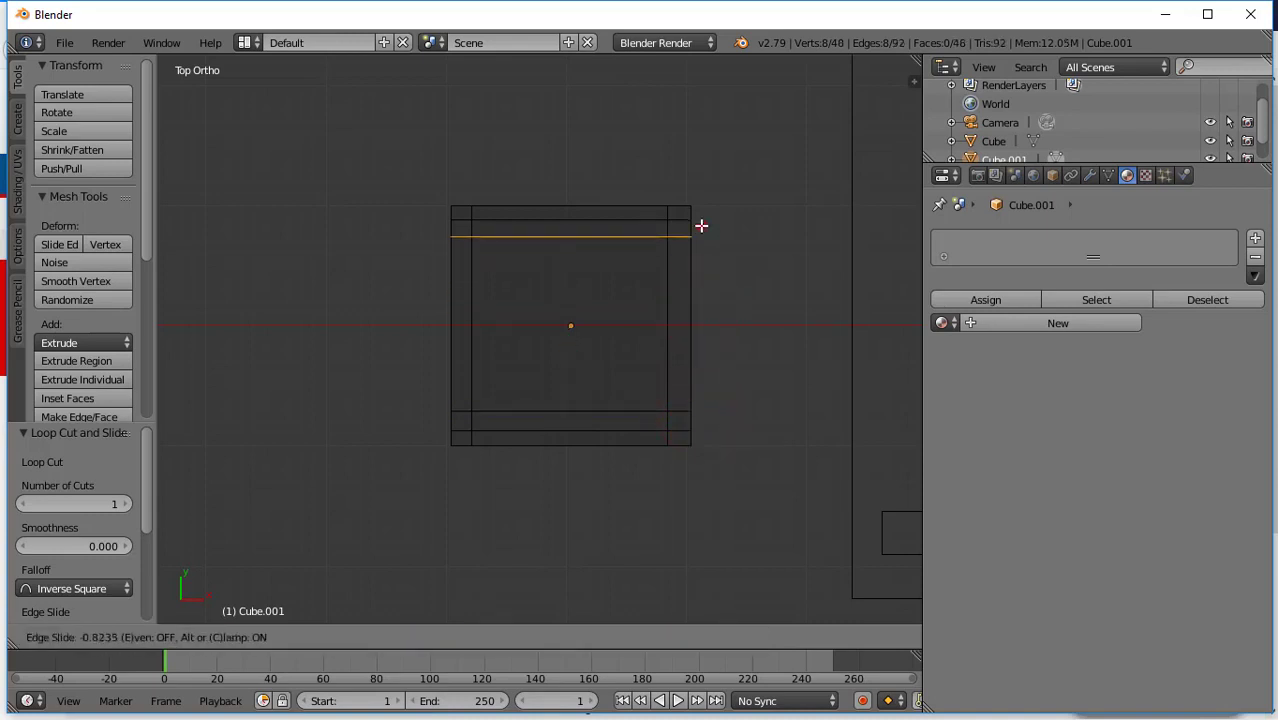
pyautogui.click(700, 224)
# - Add a second loop cut along Y just inside the existing cut at both the negative-X and positive-X sides of the seat
pyautogui.hotkey('ctrl', 'r')
pyautogui.click(571, 438)
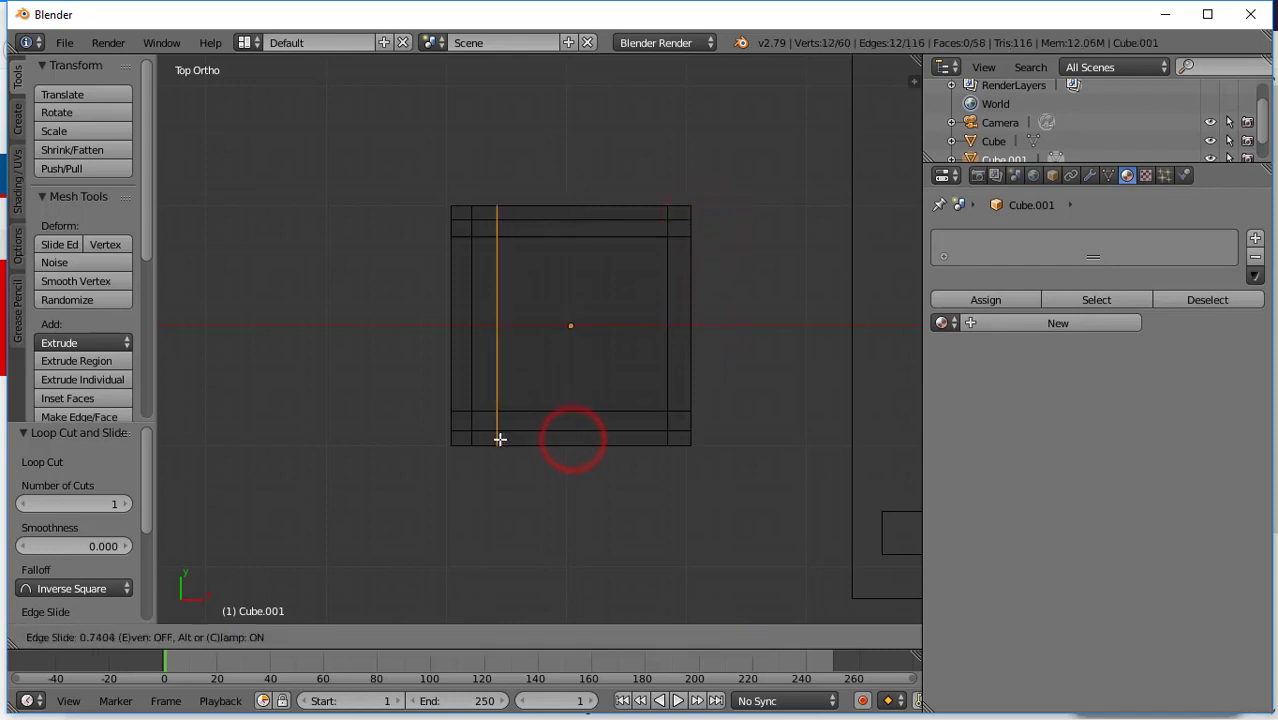
pyautogui.click(498, 438)
pyautogui.hotkey('ctrl', 'r')
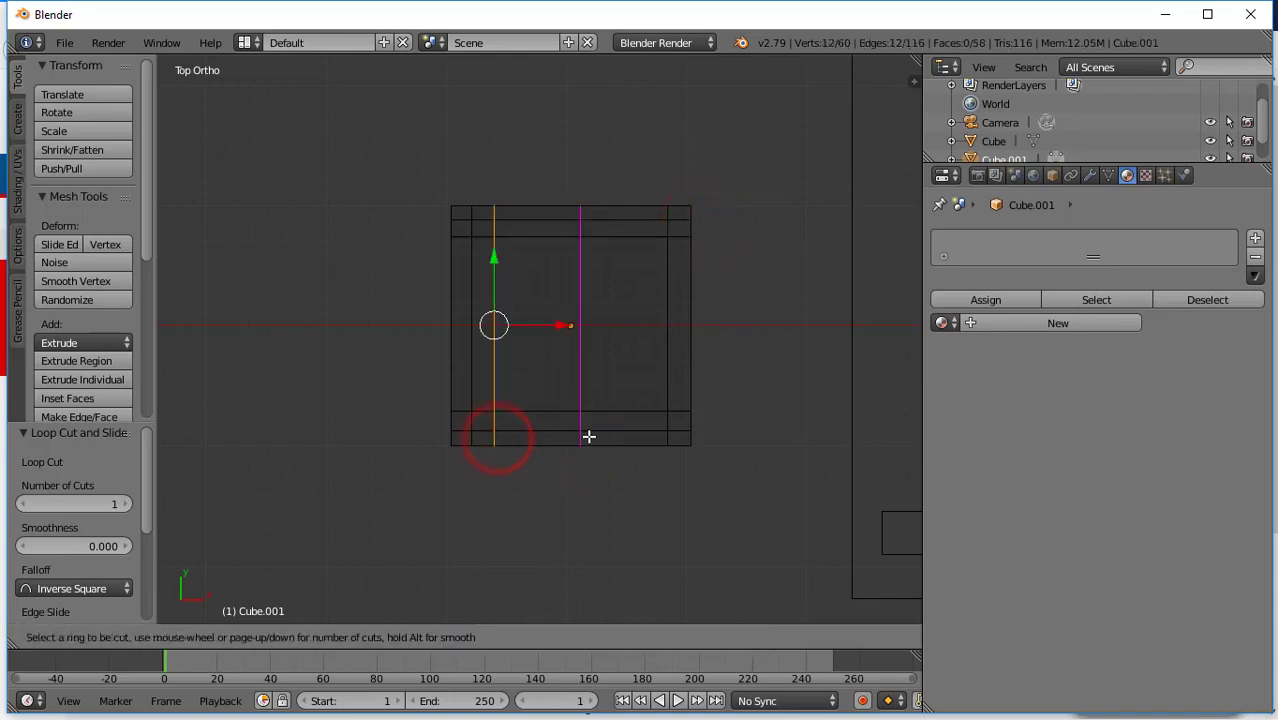
pyautogui.click(588, 436)
pyautogui.click(652, 435)
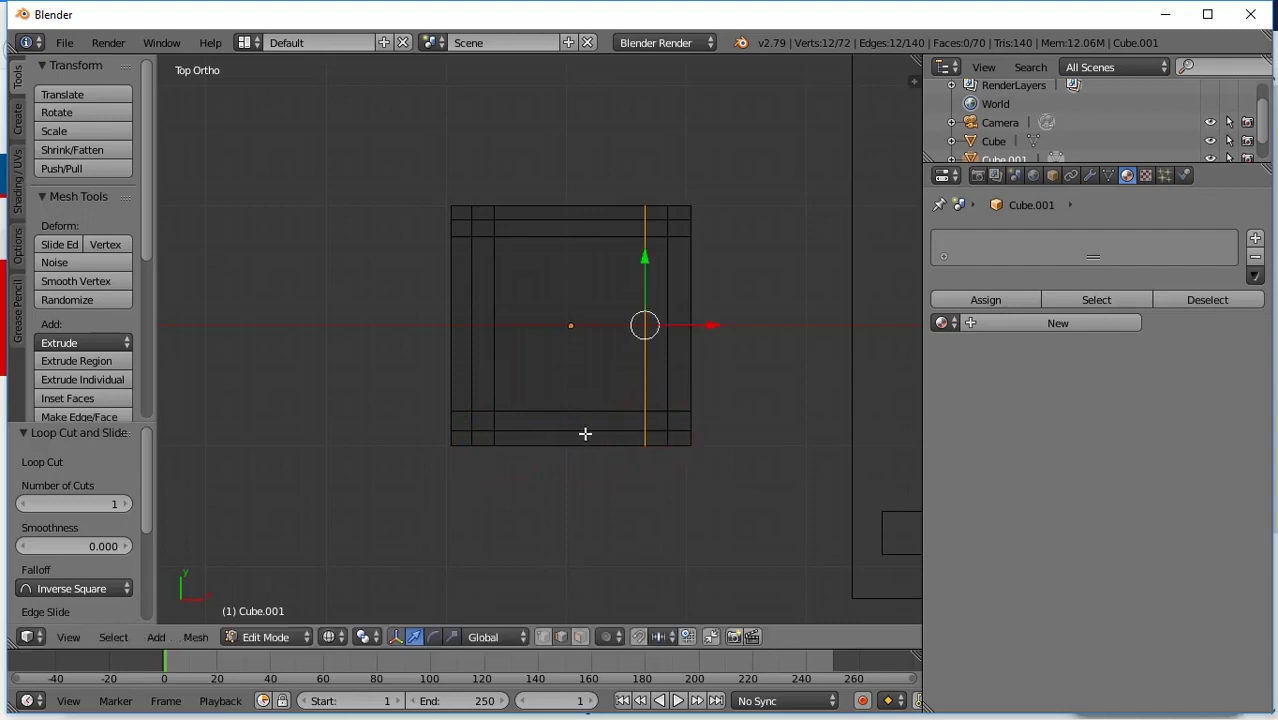
# - Select the whole seat mesh and scale it along Z to about 0.741 to make it thinner
pyautogui.moveTo(585, 433); pyautogui.dragTo(536, 382, button='middle')
pyautogui.press('a')
pyautogui.press('a')
pyautogui.press('s')
pyautogui.press('z')
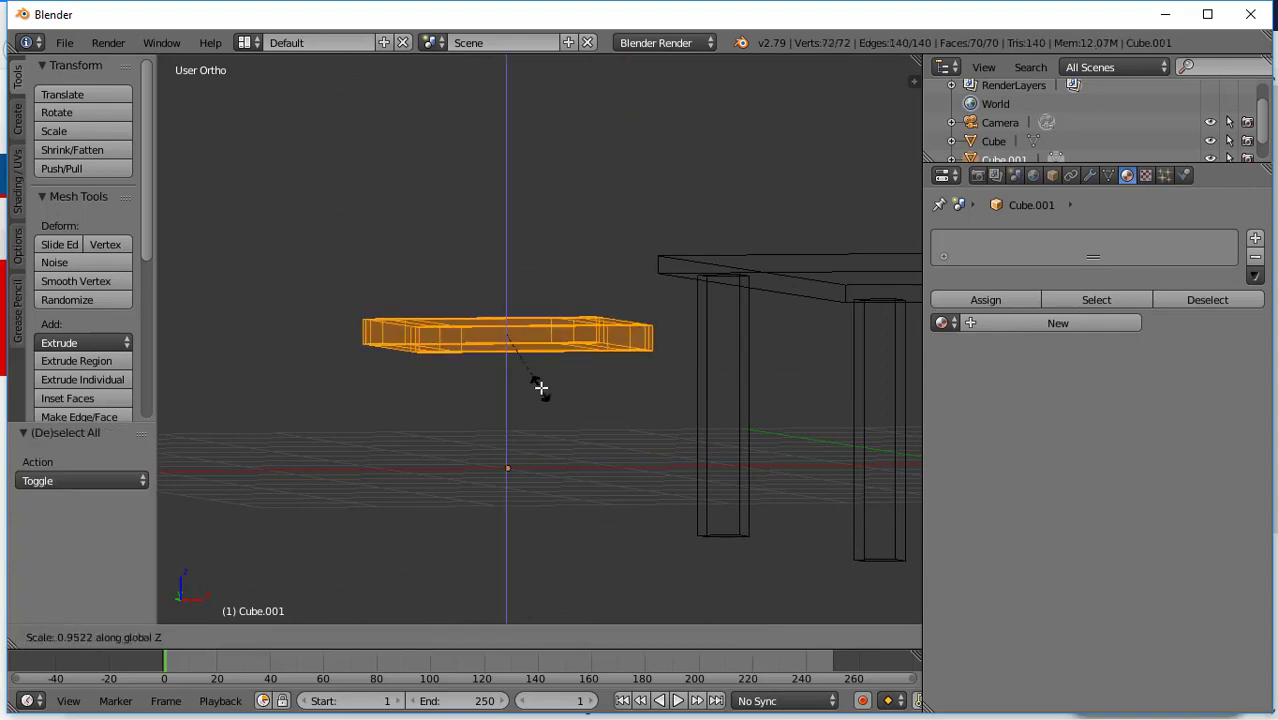
pyautogui.click(539, 368)
# - In solid shading and face selection mode, select four small corner faces on the seat's underside, using the outer ones on the negative-X side
pyautogui.moveTo(539, 368); pyautogui.dragTo(542, 285, button='middle')
pyautogui.press('z')
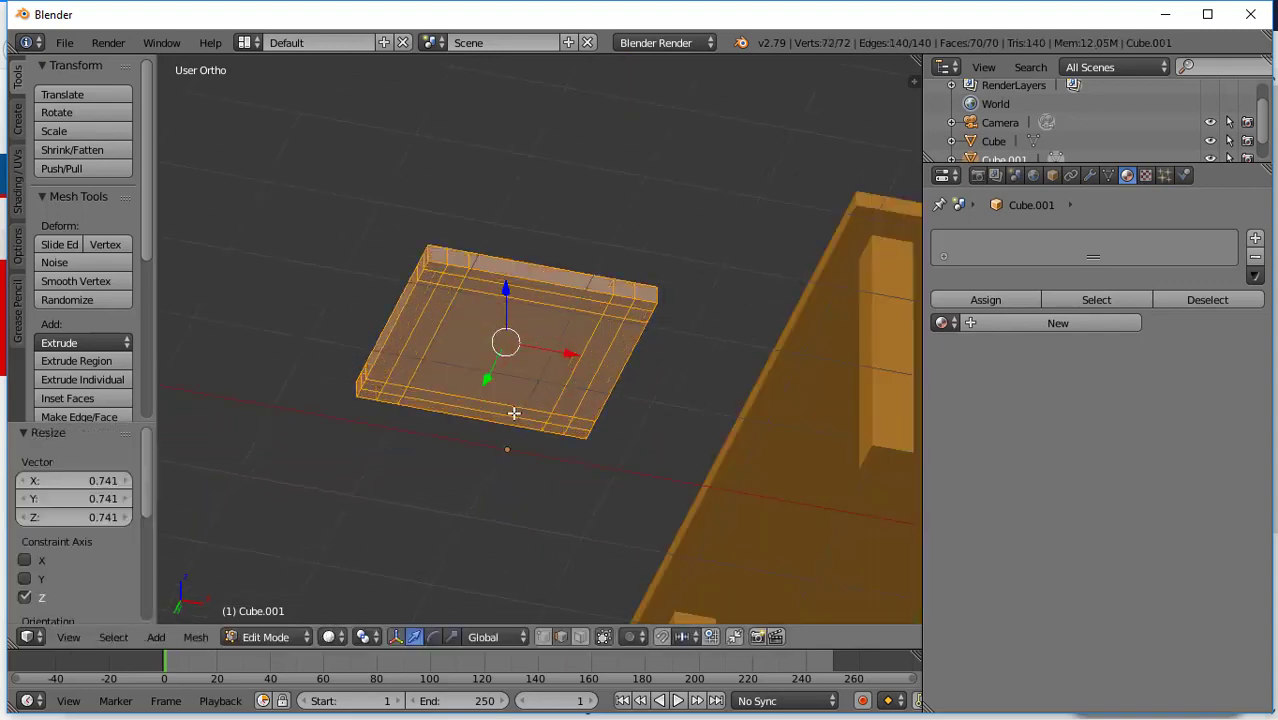
pyautogui.moveTo(514, 413); pyautogui.dragTo(529, 380, button='middle')
pyautogui.click(581, 637)
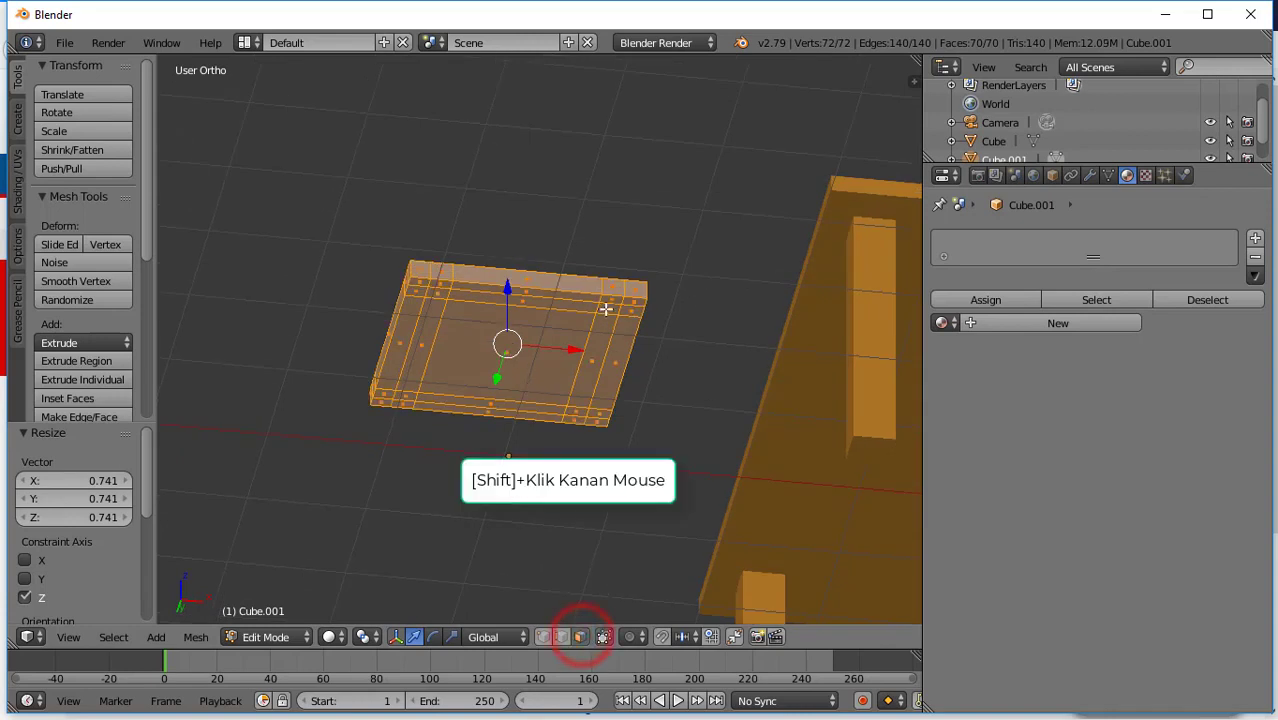
pyautogui.keyDown('shift'); pyautogui.rightClick(605, 309); pyautogui.keyUp('shift')
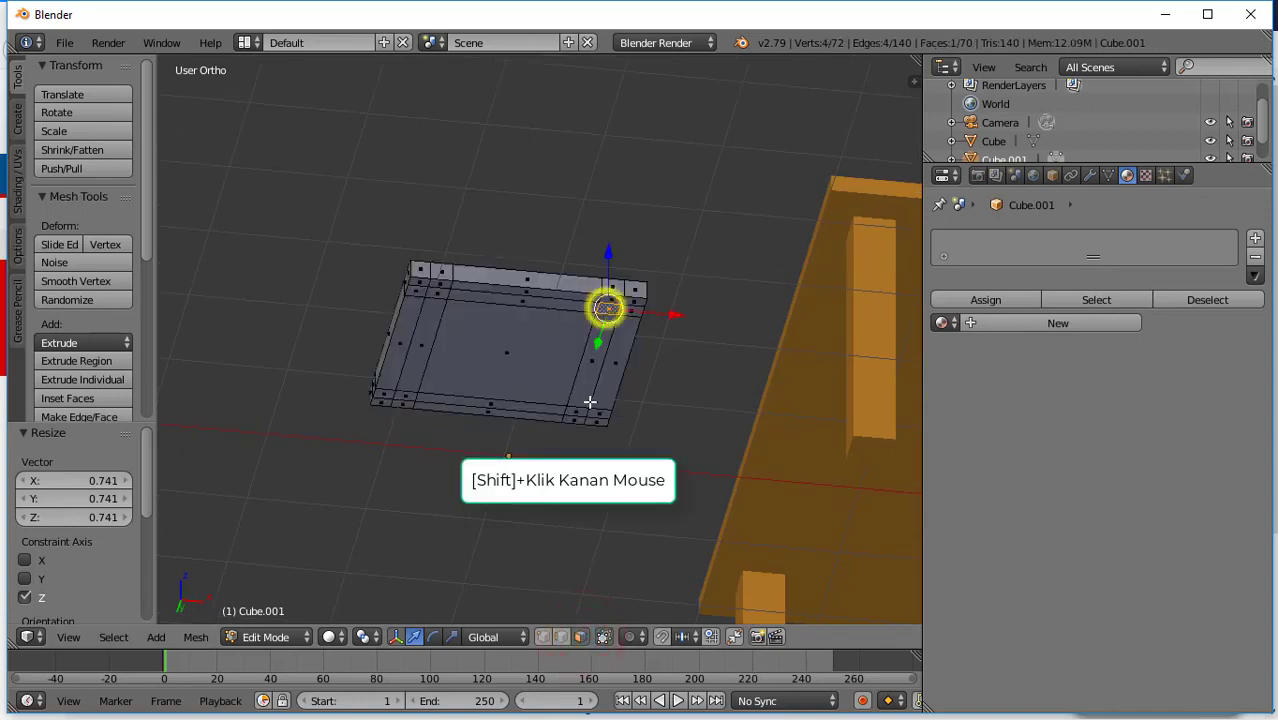
pyautogui.keyDown('shift'); pyautogui.rightClick(440, 292); pyautogui.keyUp('shift')
pyautogui.keyDown('shift'); pyautogui.rightClick(404, 396); pyautogui.keyUp('shift')
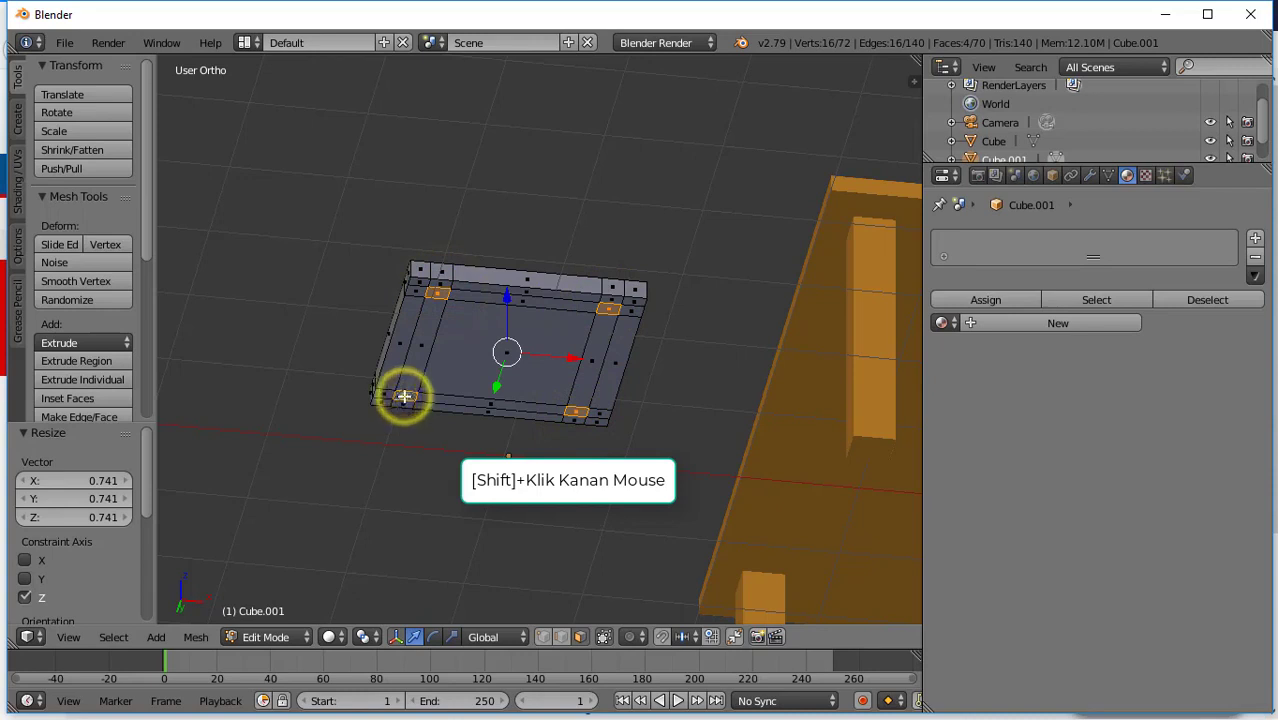
pyautogui.keyDown('shift'); pyautogui.rightClick(404, 396); pyautogui.keyUp('shift')
pyautogui.keyDown('shift'); pyautogui.rightClick(439, 293); pyautogui.keyUp('shift')
pyautogui.keyDown('shift'); pyautogui.rightClick(418, 294); pyautogui.keyUp('shift')
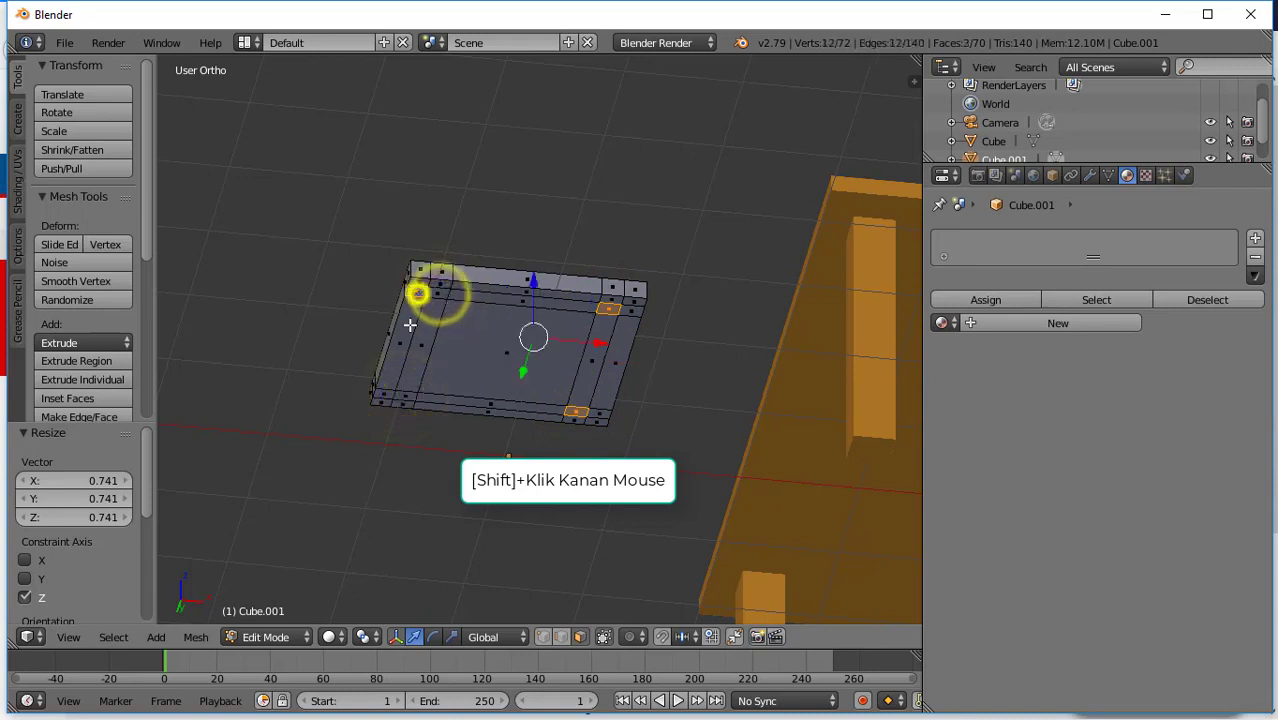
pyautogui.keyDown('shift'); pyautogui.rightClick(382, 404); pyautogui.keyUp('shift')
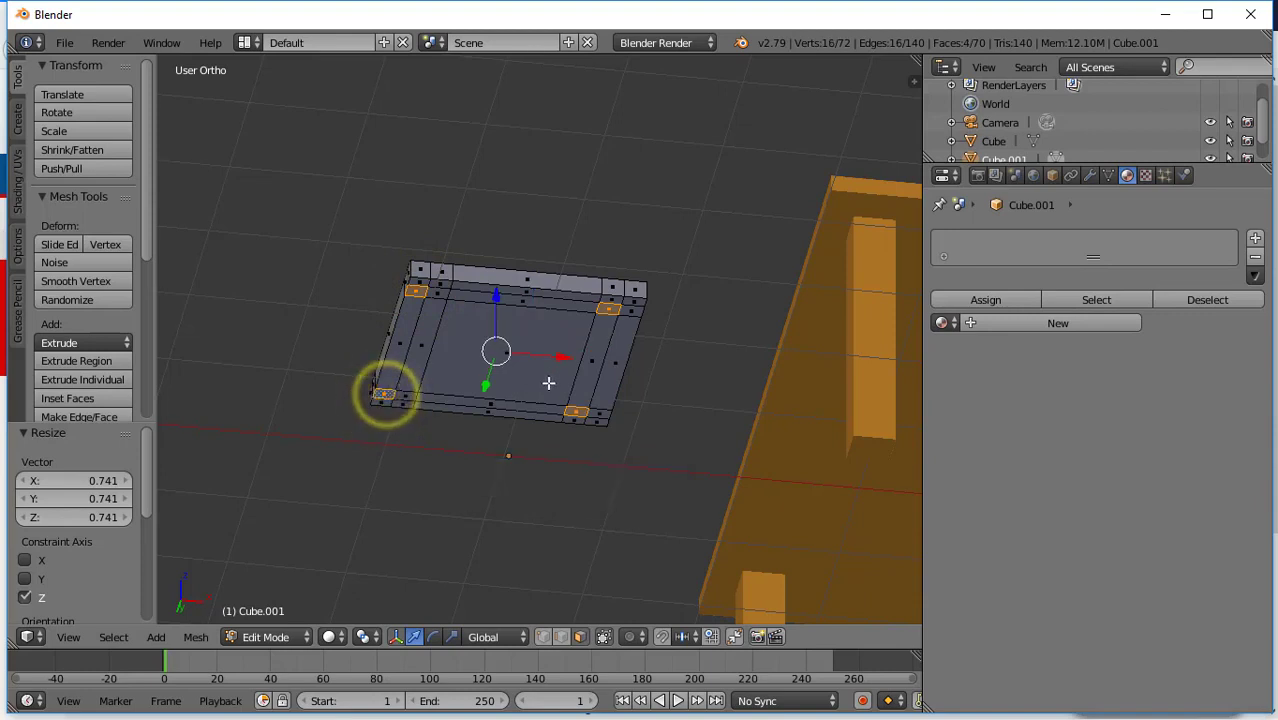
# - Extrude the four selected faces into chair legs, lowering them about 1.041 along Z and then another 0.484
pyautogui.moveTo(548, 383); pyautogui.dragTo(540, 445, button='middle')
pyautogui.press('e')
pyautogui.click(538, 436)
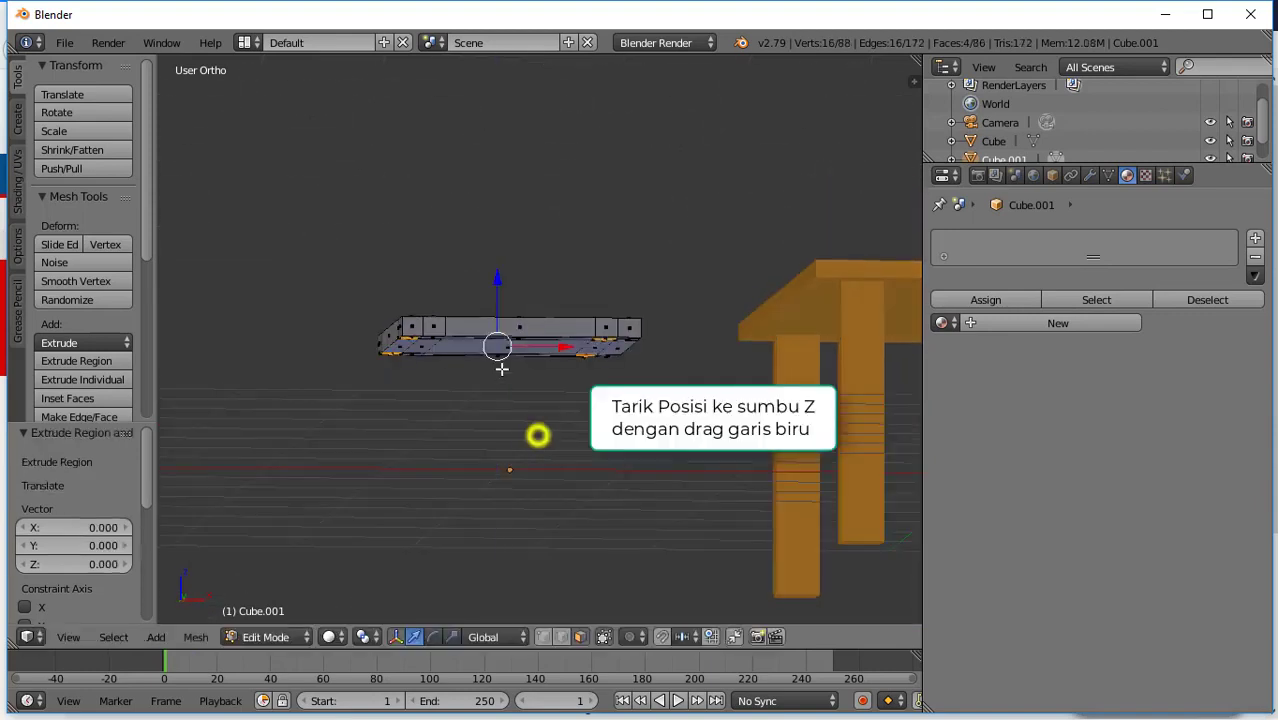
pyautogui.moveTo(498, 293); pyautogui.dragTo(500, 419)
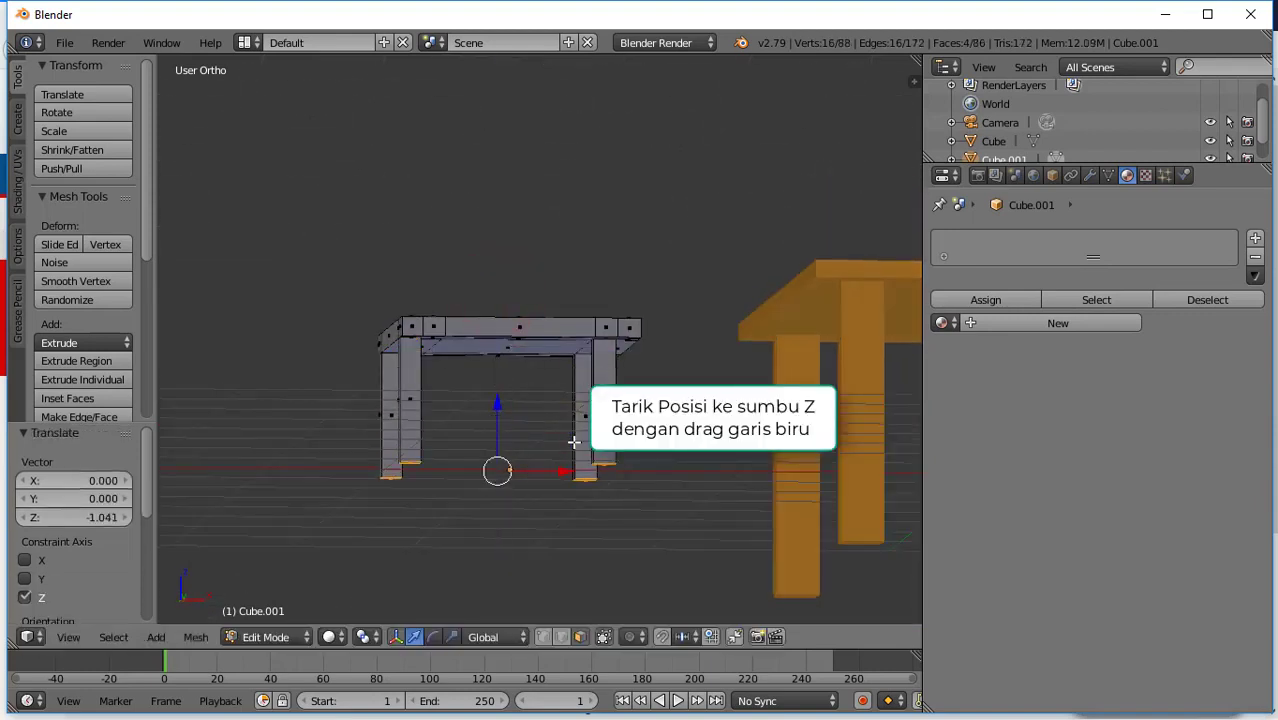
pyautogui.moveTo(574, 442)
pyautogui.mouseDown(button='middle')
pyautogui.moveTo(522, 494)
pyautogui.moveTo(592, 440)
pyautogui.moveTo(604, 456)
pyautogui.moveTo(592, 451)
pyautogui.mouseUp(button='middle')
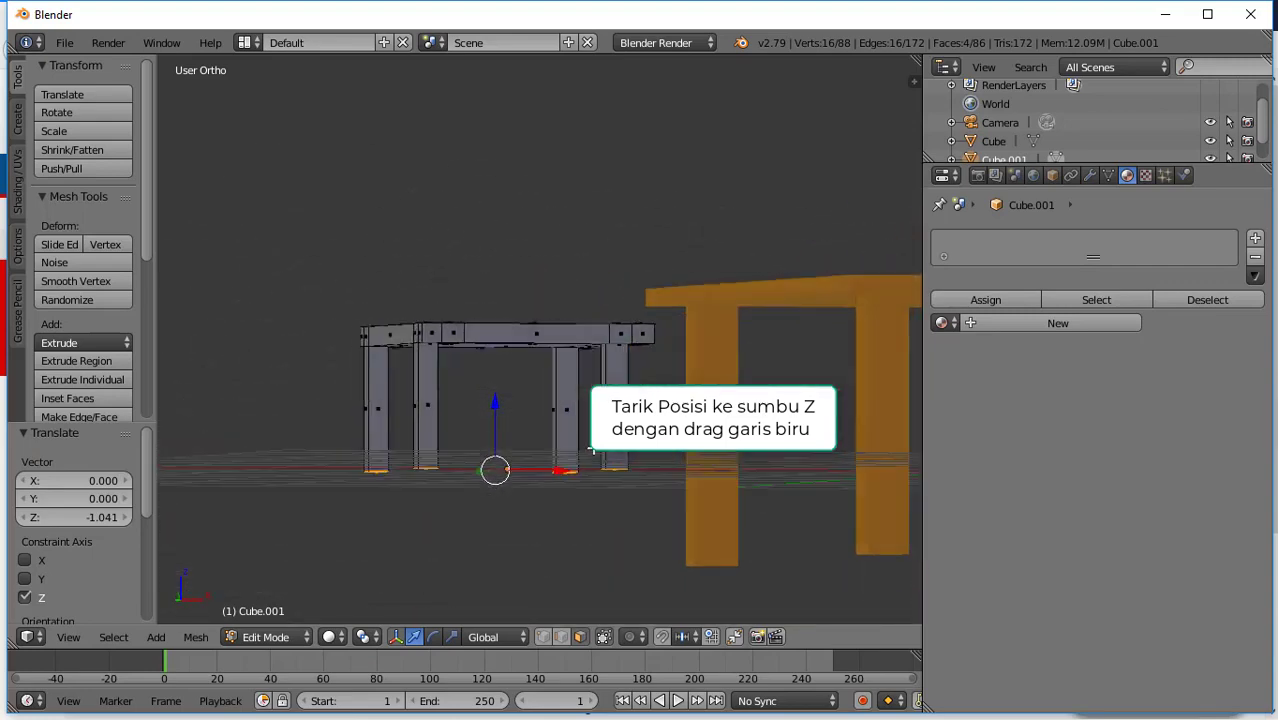
pyautogui.moveTo(495, 415); pyautogui.dragTo(490, 472)
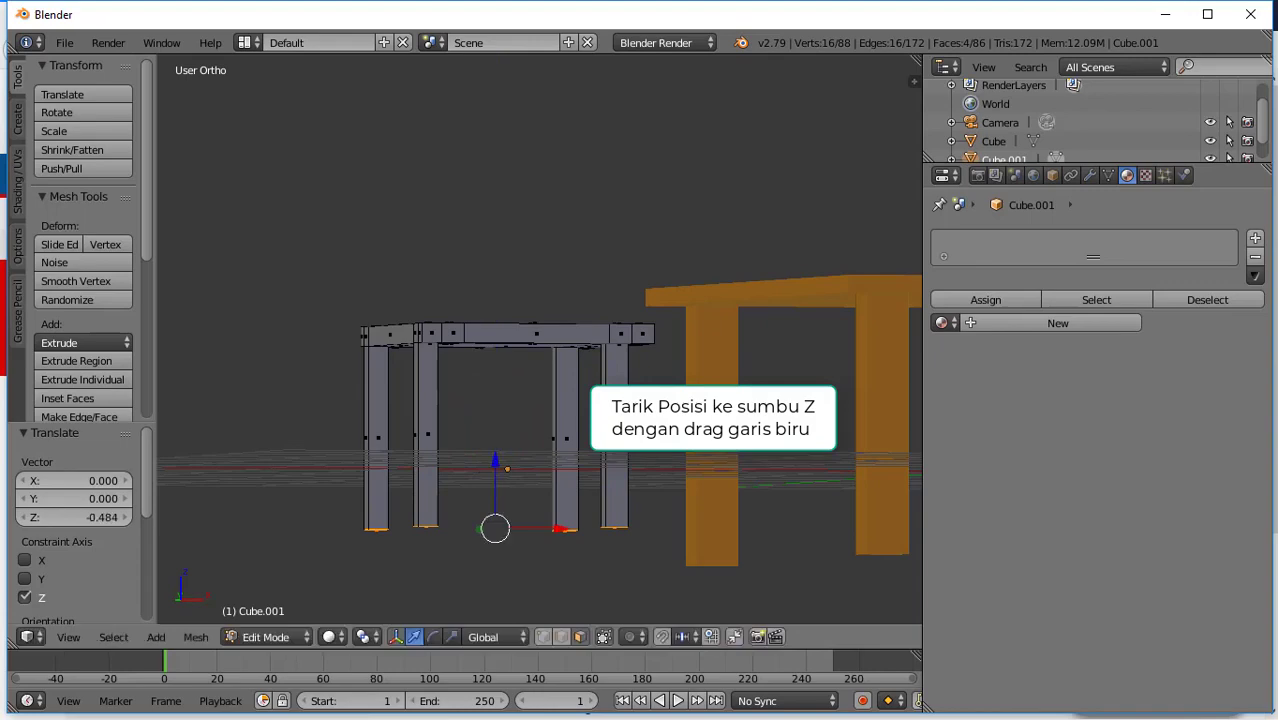
# - Extrude the two negative-X corner faces of the seat top upward into backrest posts and shift their tops about -0.246 along X
pyautogui.moveTo(490, 472); pyautogui.dragTo(560, 491, button='middle')
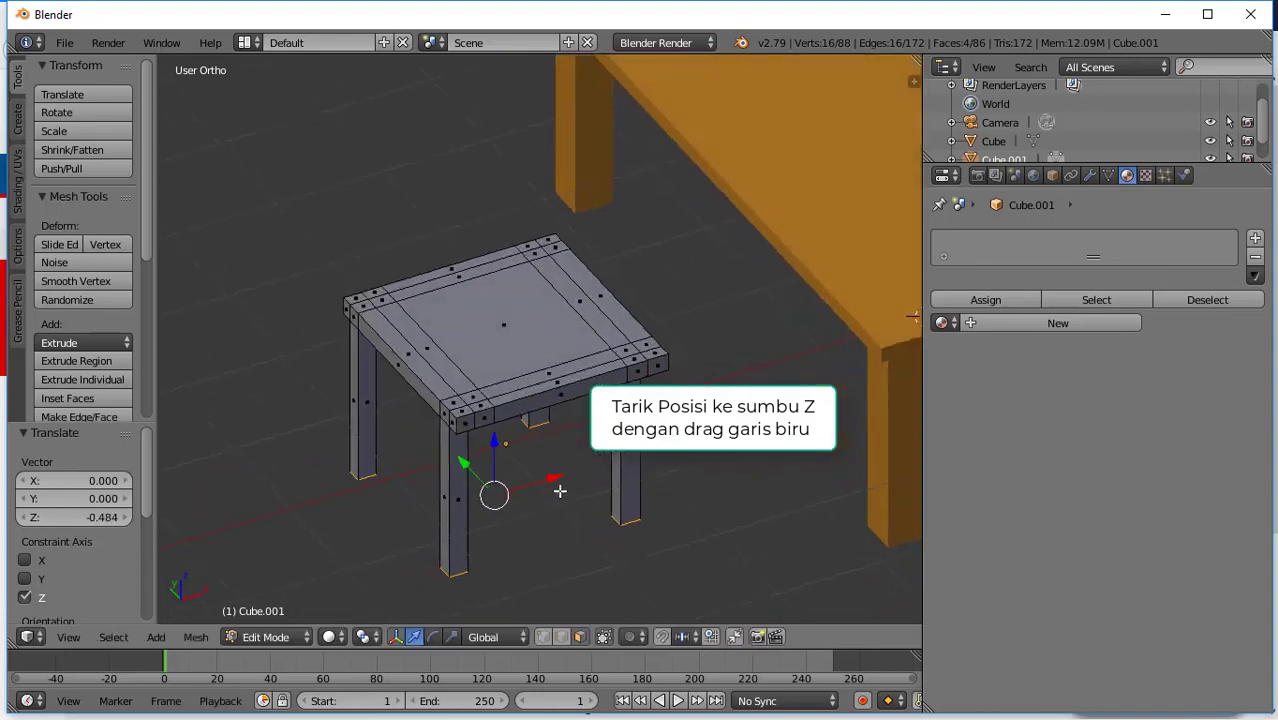
pyautogui.rightClick(456, 403)
pyautogui.keyDown('shift'); pyautogui.rightClick(364, 307); pyautogui.keyUp('shift')
pyautogui.moveTo(480, 360); pyautogui.dragTo(522, 338, button='middle')
pyautogui.press('e')
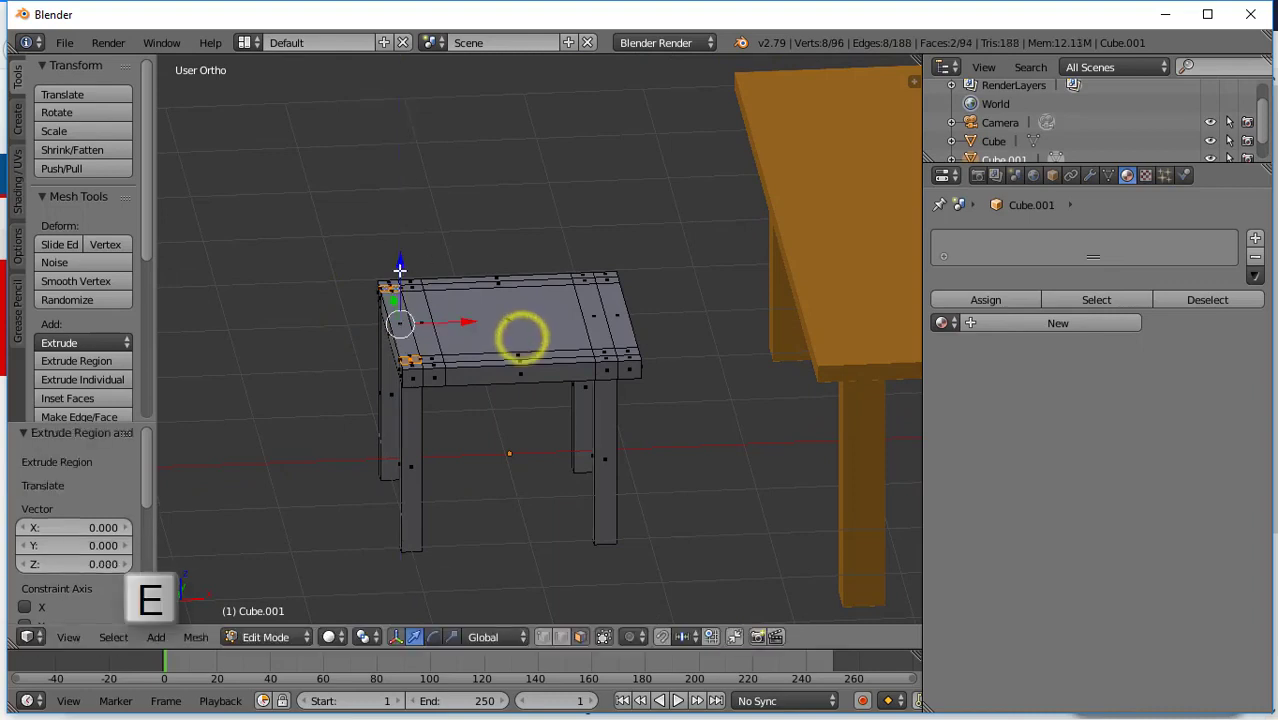
pyautogui.moveTo(412, 142); pyautogui.dragTo(412, 135)
pyautogui.moveTo(403, 210); pyautogui.dragTo(441, 211, button='middle')
pyautogui.moveTo(453, 201); pyautogui.dragTo(418, 210)
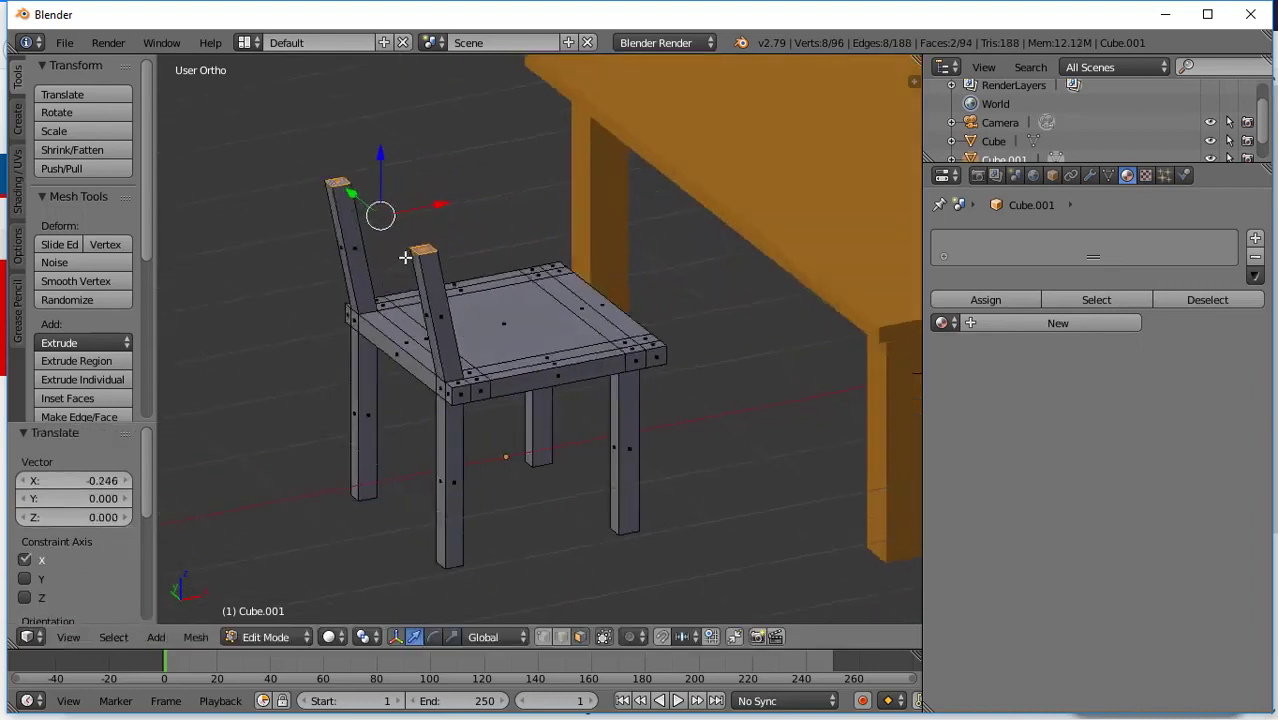
# - In vertex selection mode, connect the two facing top vertices on the inner sides of the backrest posts with an edge
pyautogui.moveTo(410, 225); pyautogui.dragTo(521, 286, button='middle')
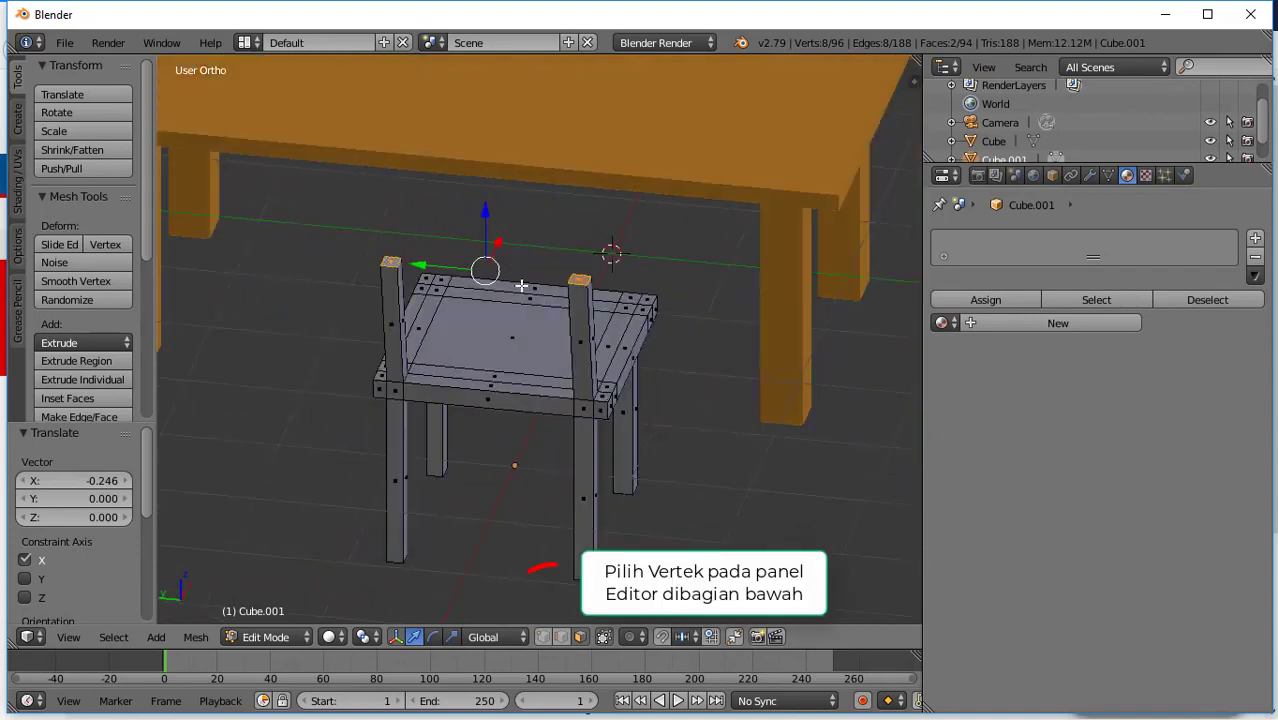
pyautogui.click(543, 637)
pyautogui.rightClick(567, 285)
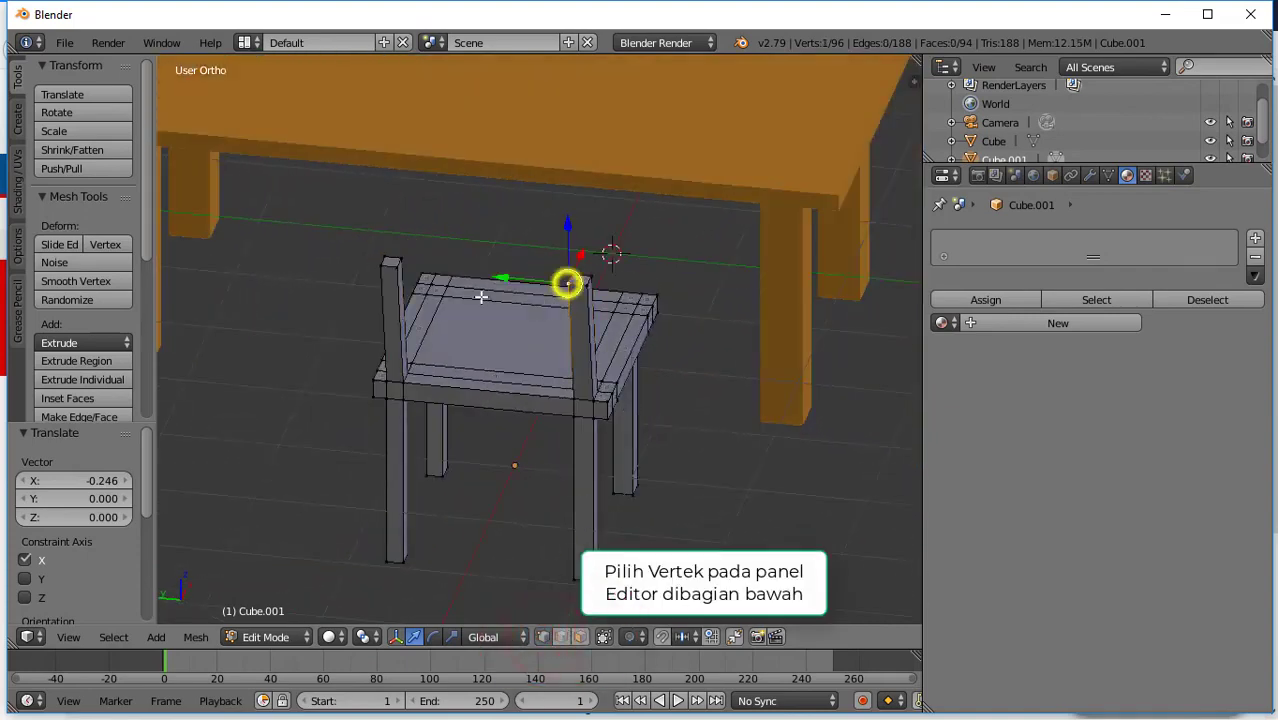
pyautogui.keyDown('shift'); pyautogui.rightClick(397, 269); pyautogui.keyUp('shift')
pyautogui.press('f')
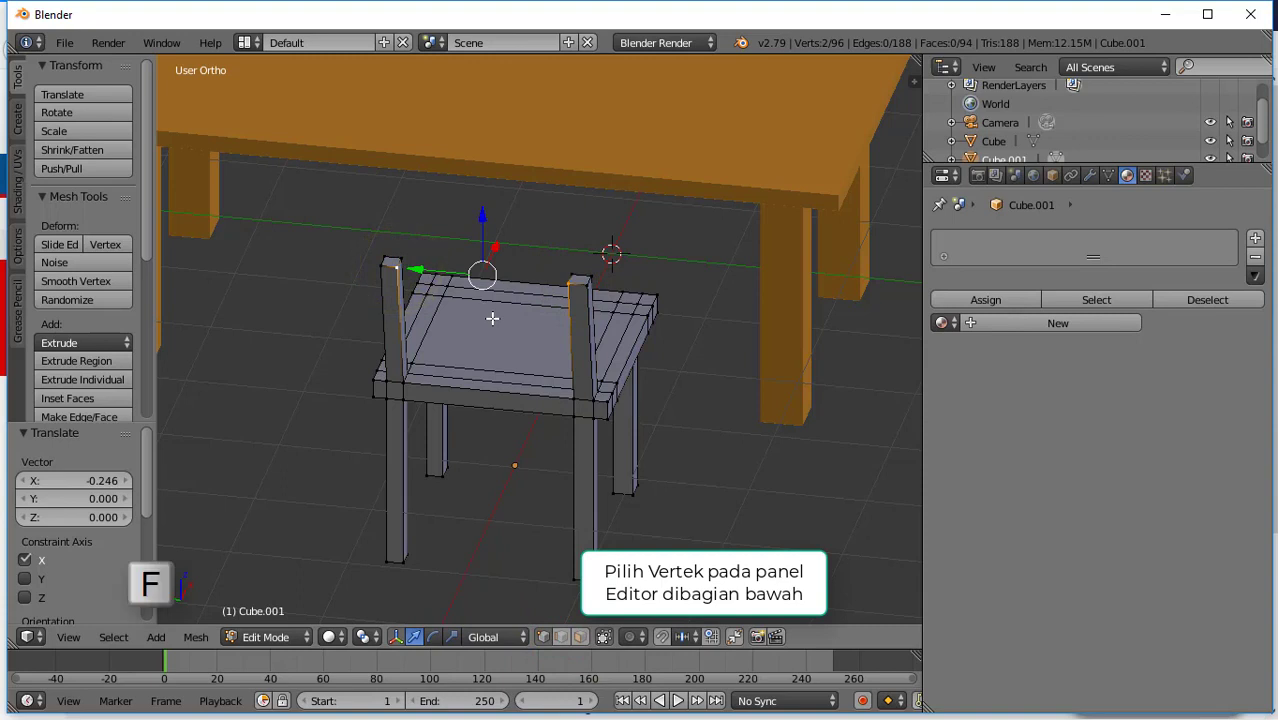
pyautogui.rightClick(589, 287)
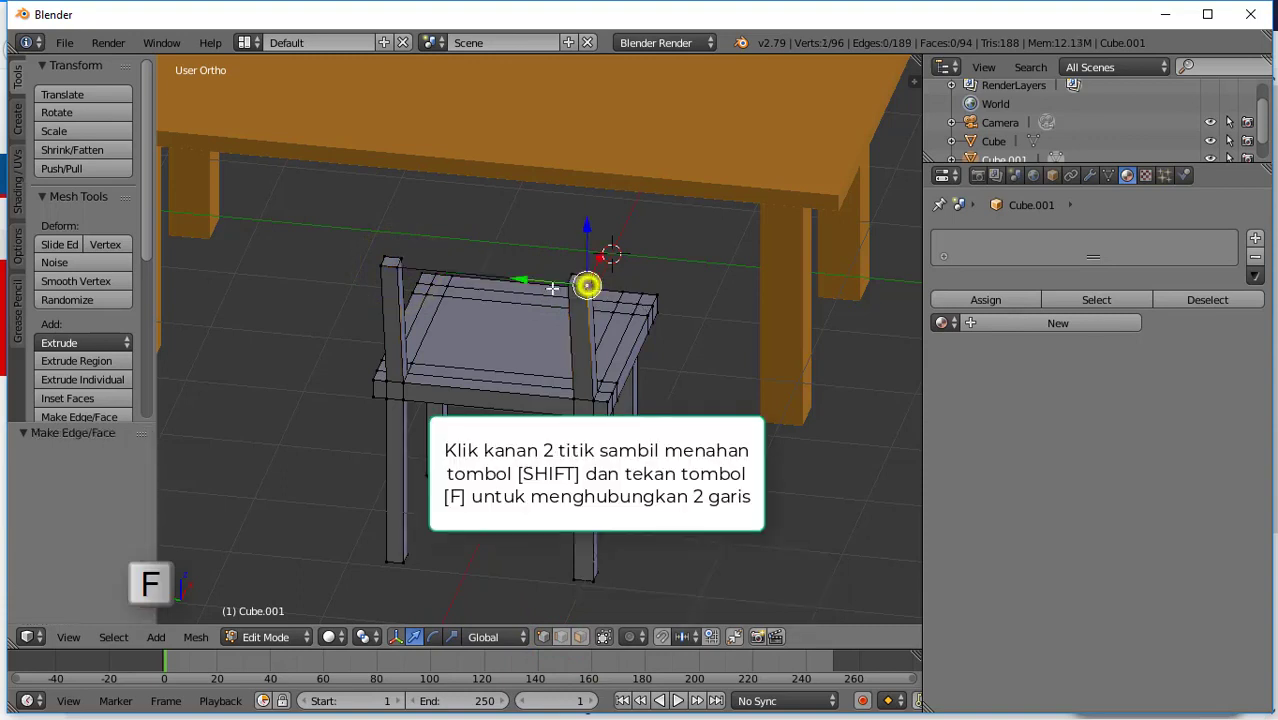
pyautogui.keyDown('shift'); pyautogui.rightClick(381, 267); pyautogui.keyUp('shift')
pyautogui.press('e')
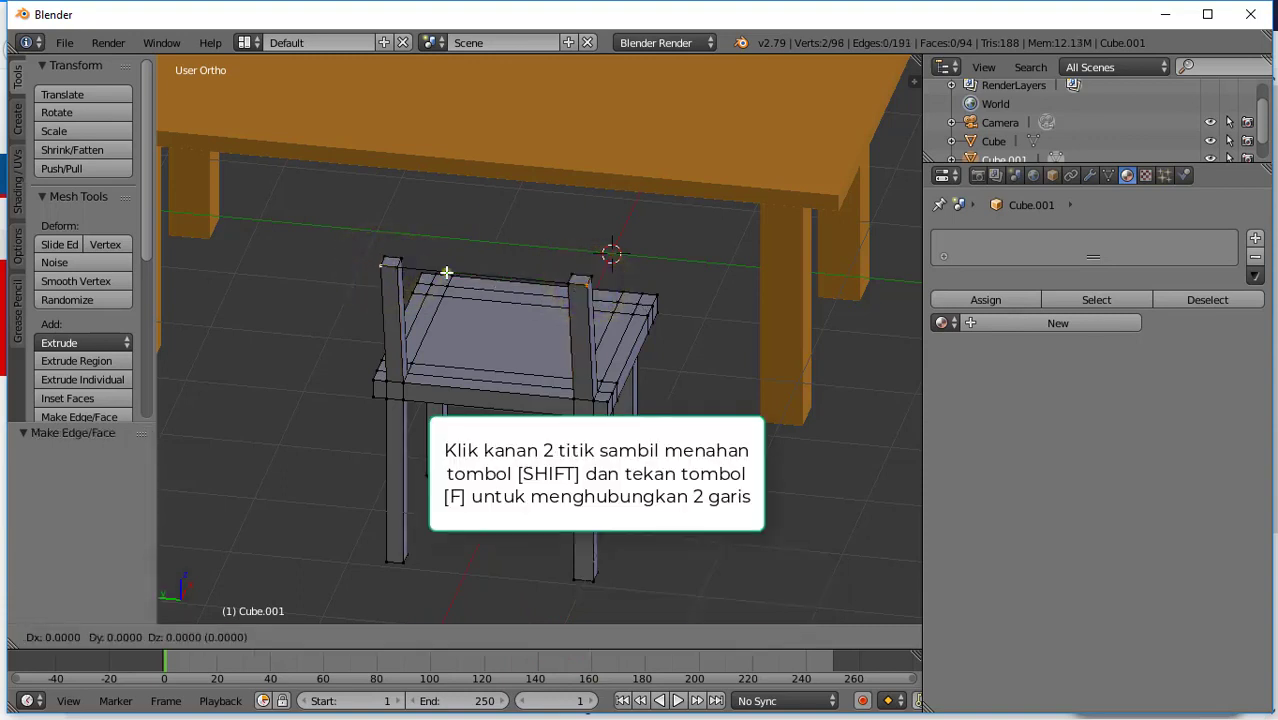
pyautogui.rightClick(445, 271)
pyautogui.click(481, 231)
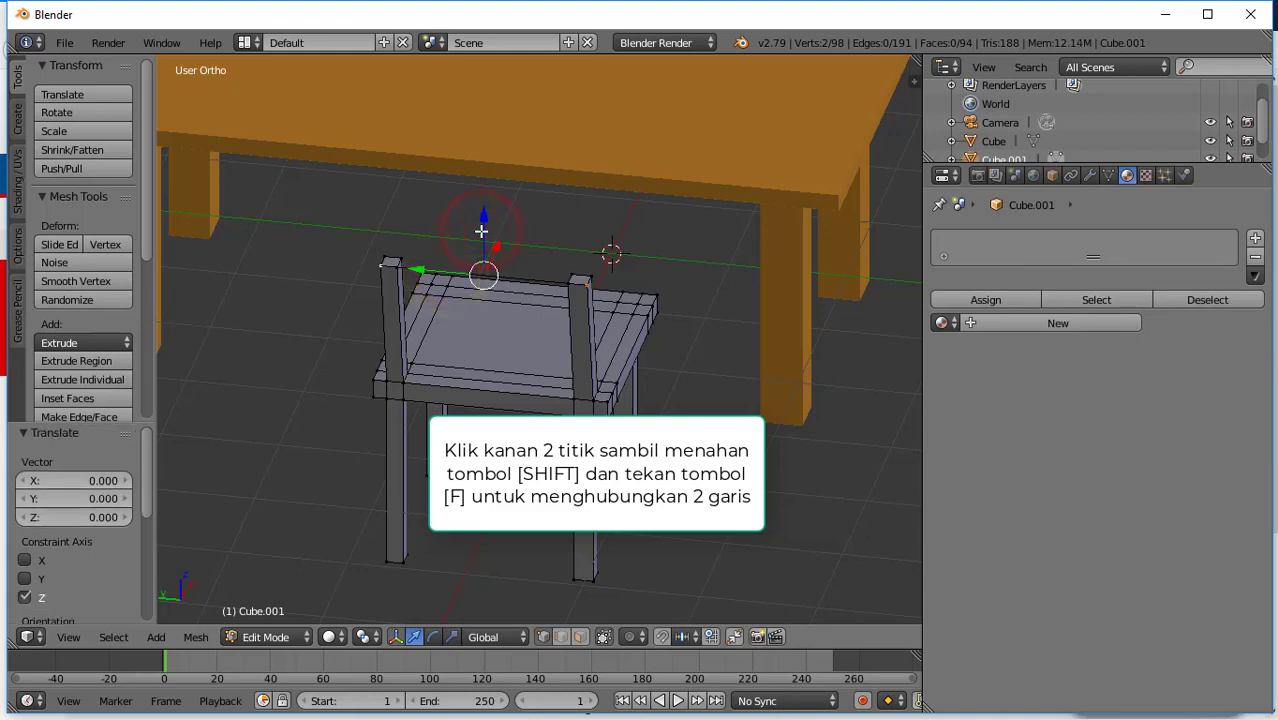
pyautogui.hotkey('ctrl', 'z')
# - Add a centred horizontal loop cut around each of the two backrest posts
pyautogui.hotkey('ctrl', 'r')
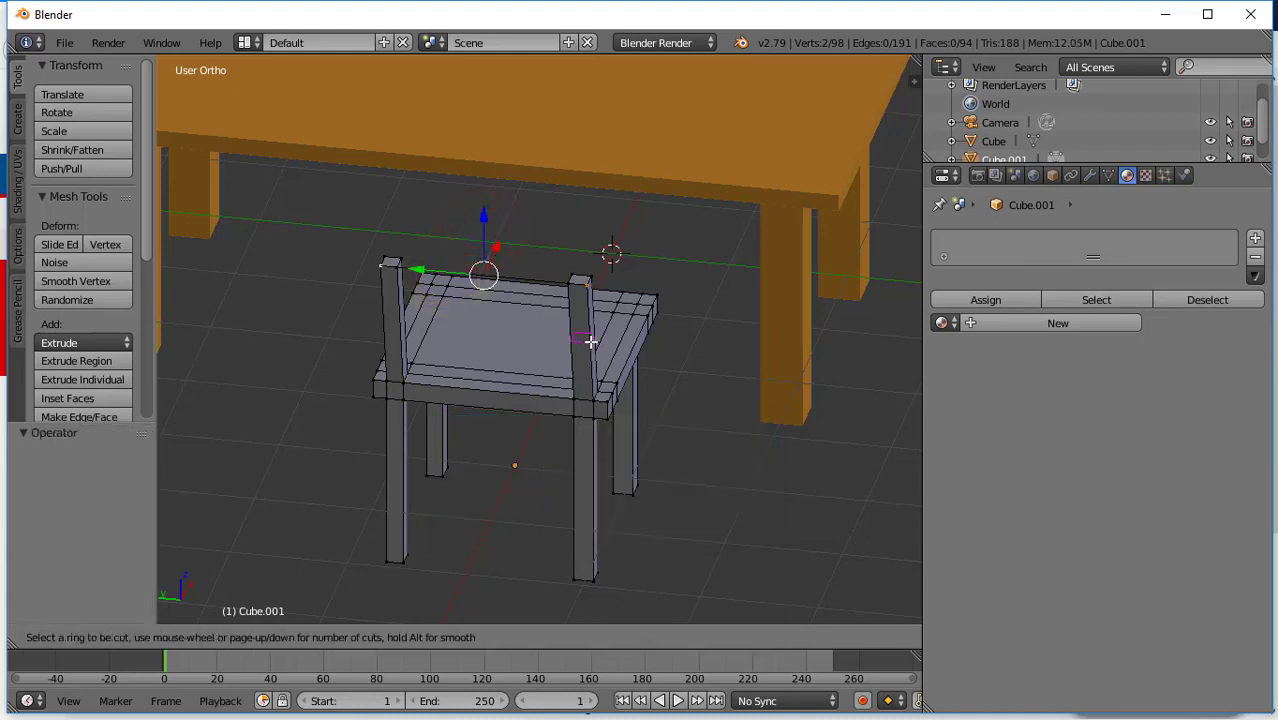
pyautogui.click(588, 340)
pyautogui.rightClick(584, 339)
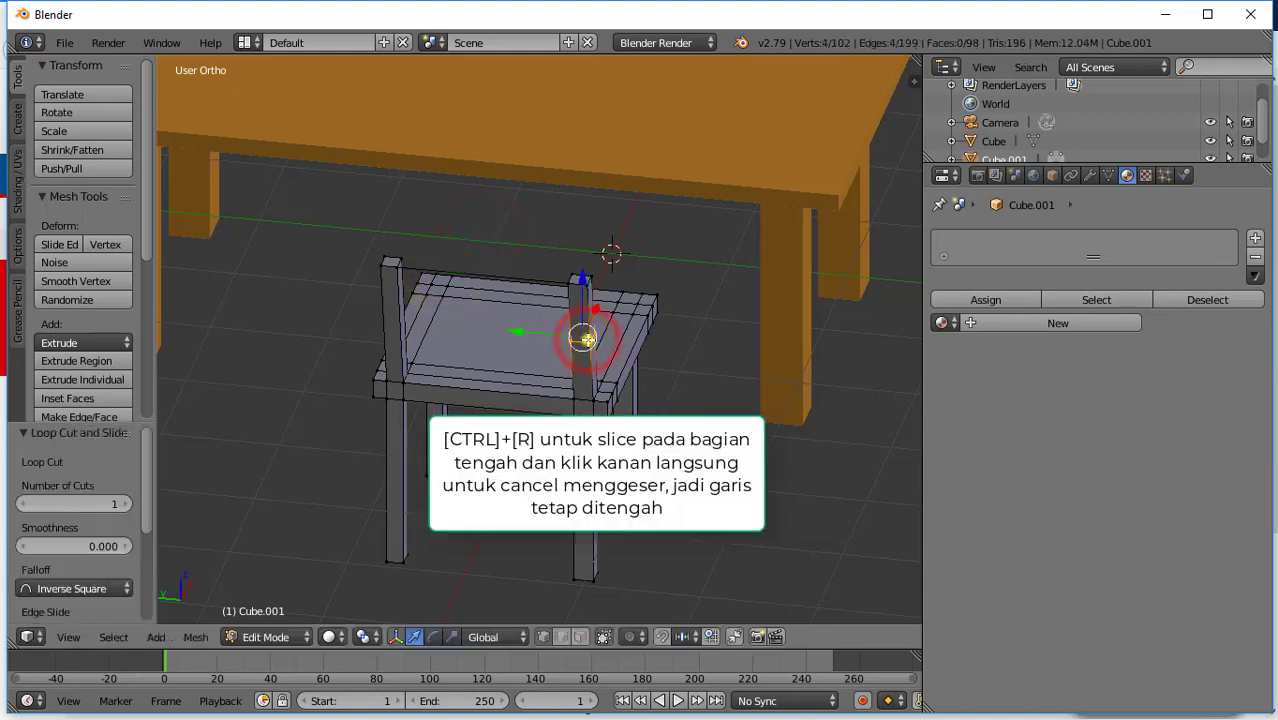
pyautogui.moveTo(397, 328); pyautogui.dragTo(483, 320, button='middle')
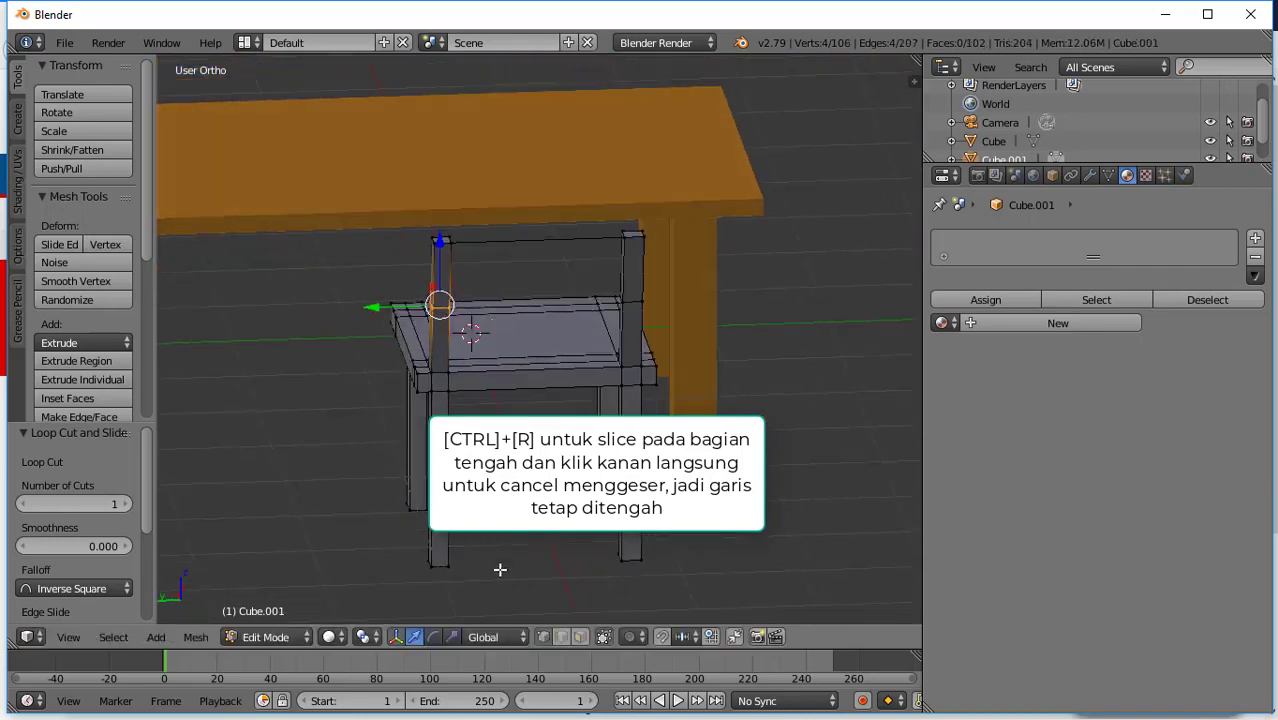
# - Connect the facing inner vertices at mid-height of the two backrest posts with an edge
pyautogui.click(545, 637)
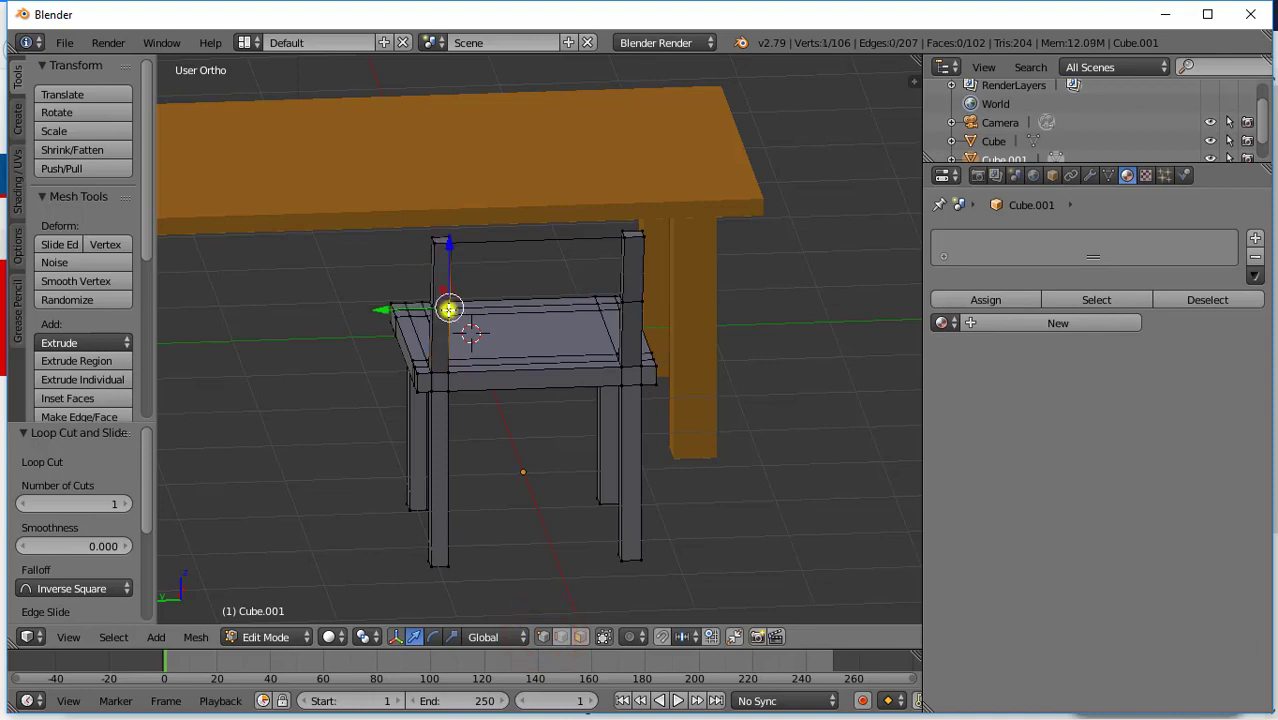
pyautogui.keyDown('shift'); pyautogui.rightClick(620, 303); pyautogui.keyUp('shift')
pyautogui.moveTo(619, 302)
pyautogui.mouseDown(button='middle')
pyautogui.moveTo(534, 334)
pyautogui.moveTo(598, 325)
pyautogui.mouseUp(button='middle')
pyautogui.press('f')
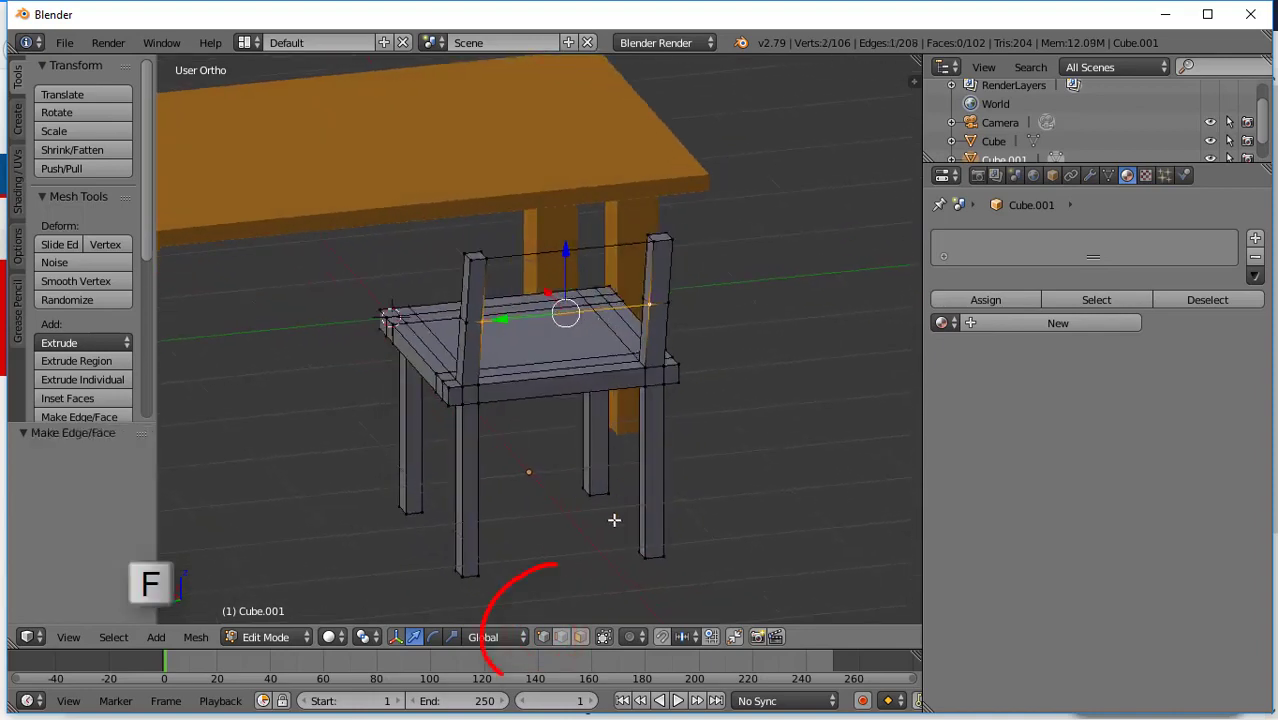
# - In edge selection mode, select the upper and middle connecting edges between the posts and fill a backrest face between them
pyautogui.click(566, 637)
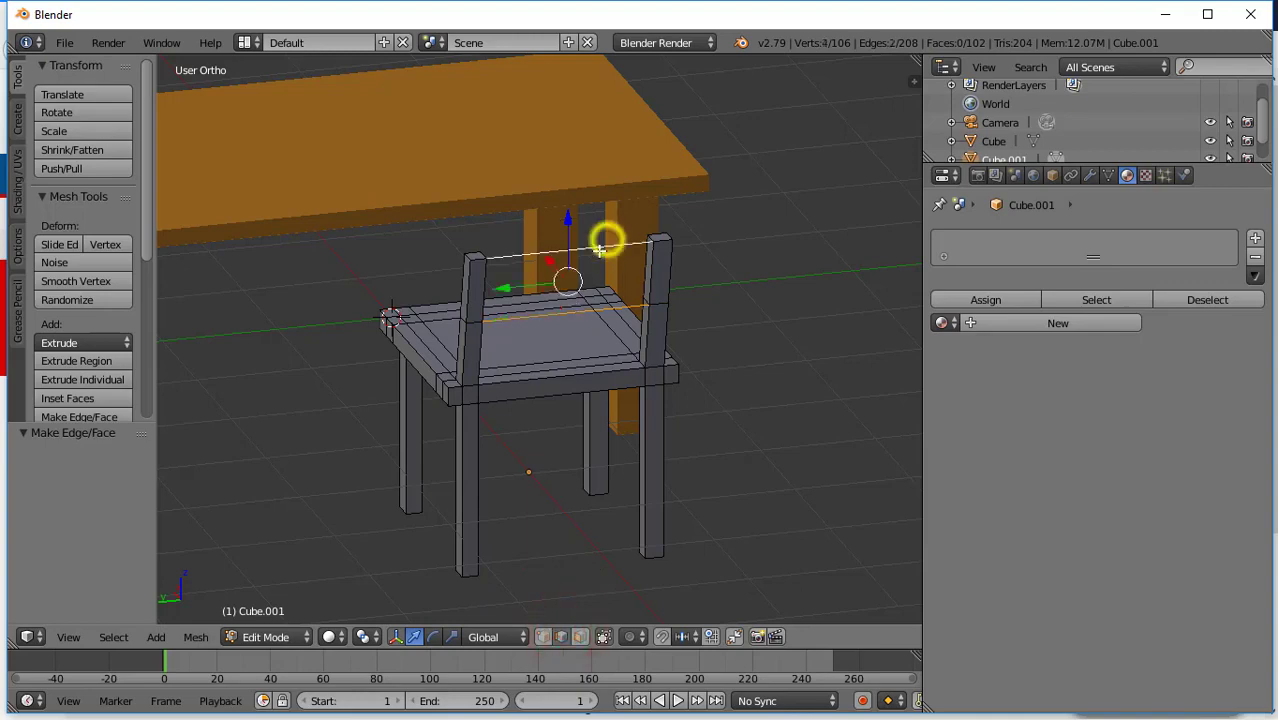
pyautogui.moveTo(564, 284); pyautogui.dragTo(501, 302, button='middle')
pyautogui.press('f')
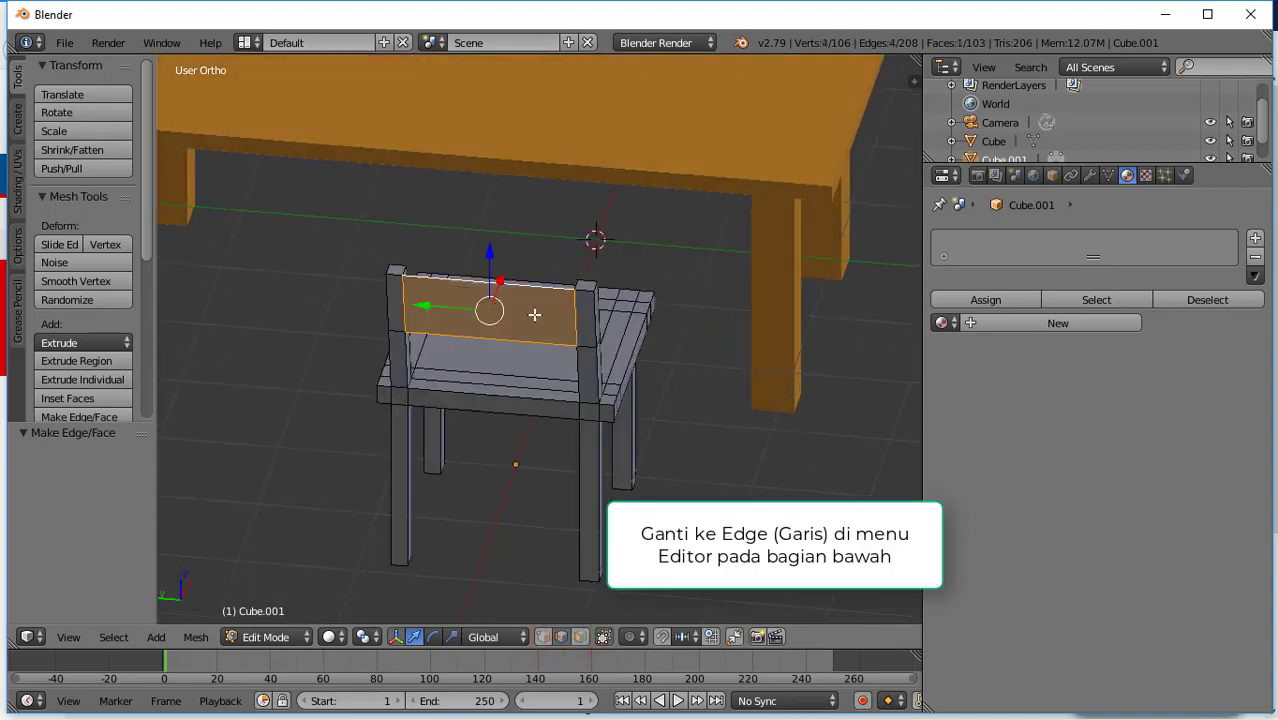
pyautogui.rightClick(594, 318)
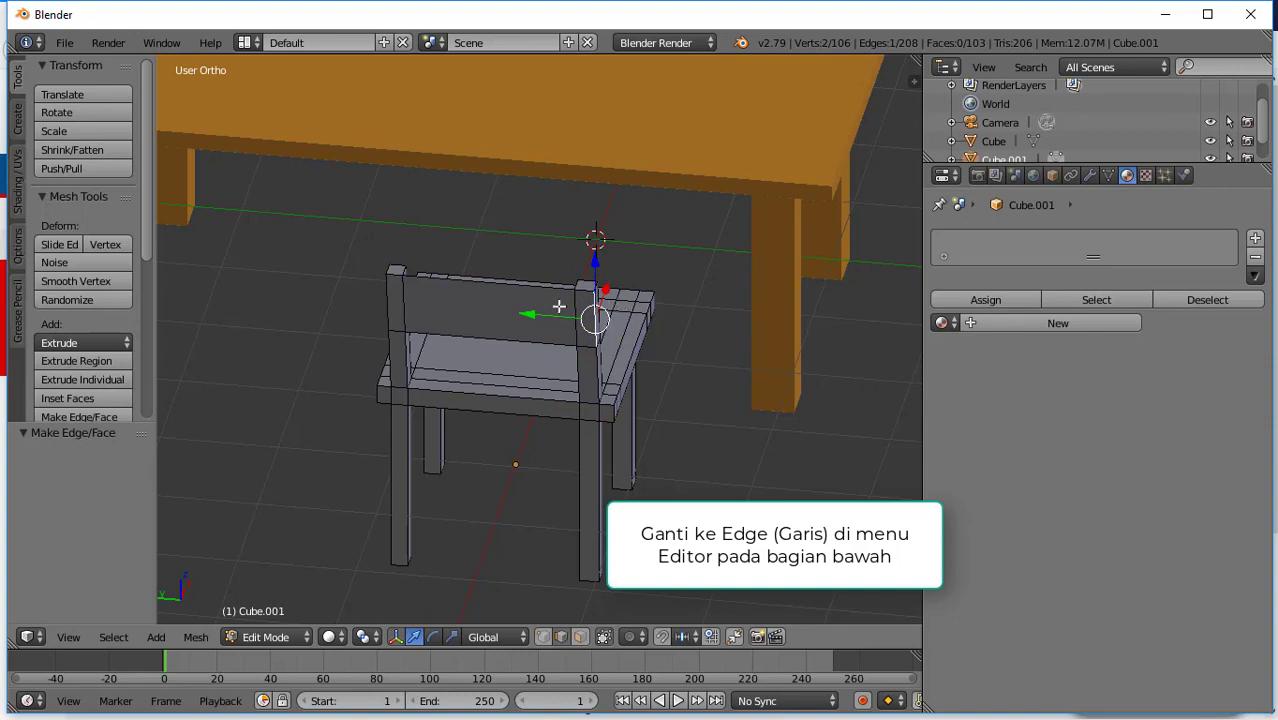
pyautogui.keyDown('shift'); pyautogui.rightClick(391, 305); pyautogui.keyUp('shift')
pyautogui.press('e')
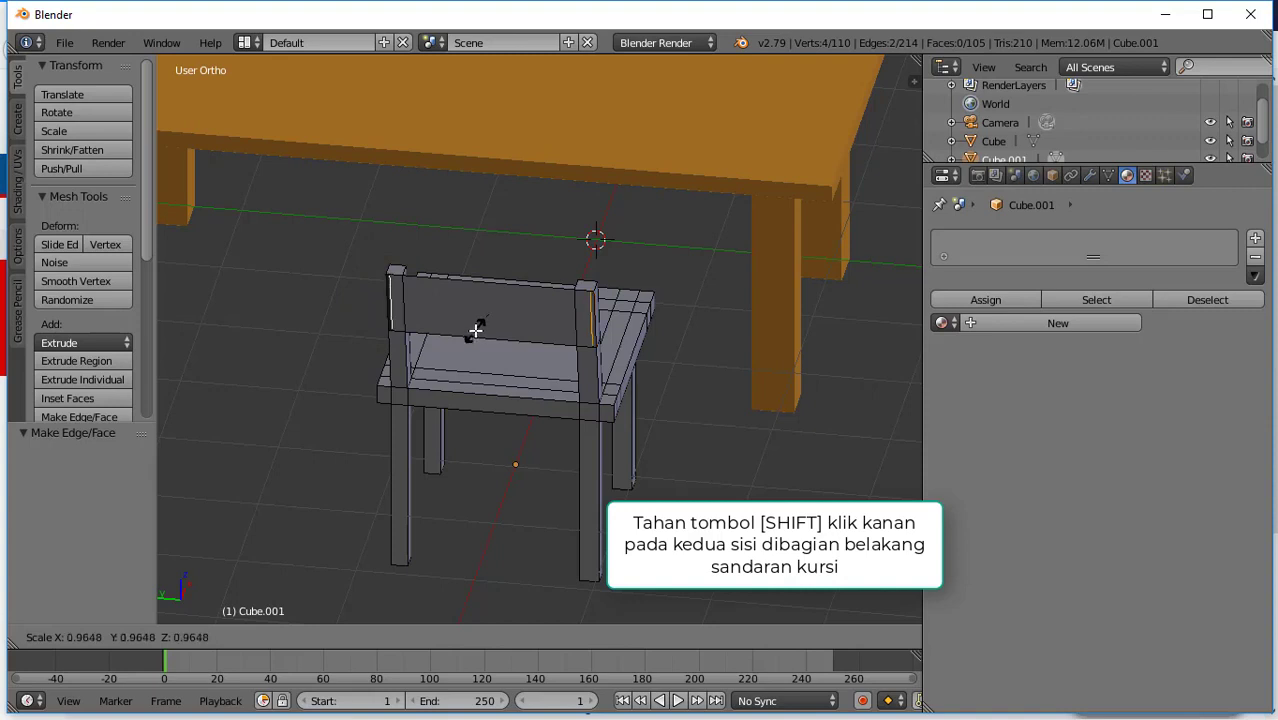
pyautogui.press('x')
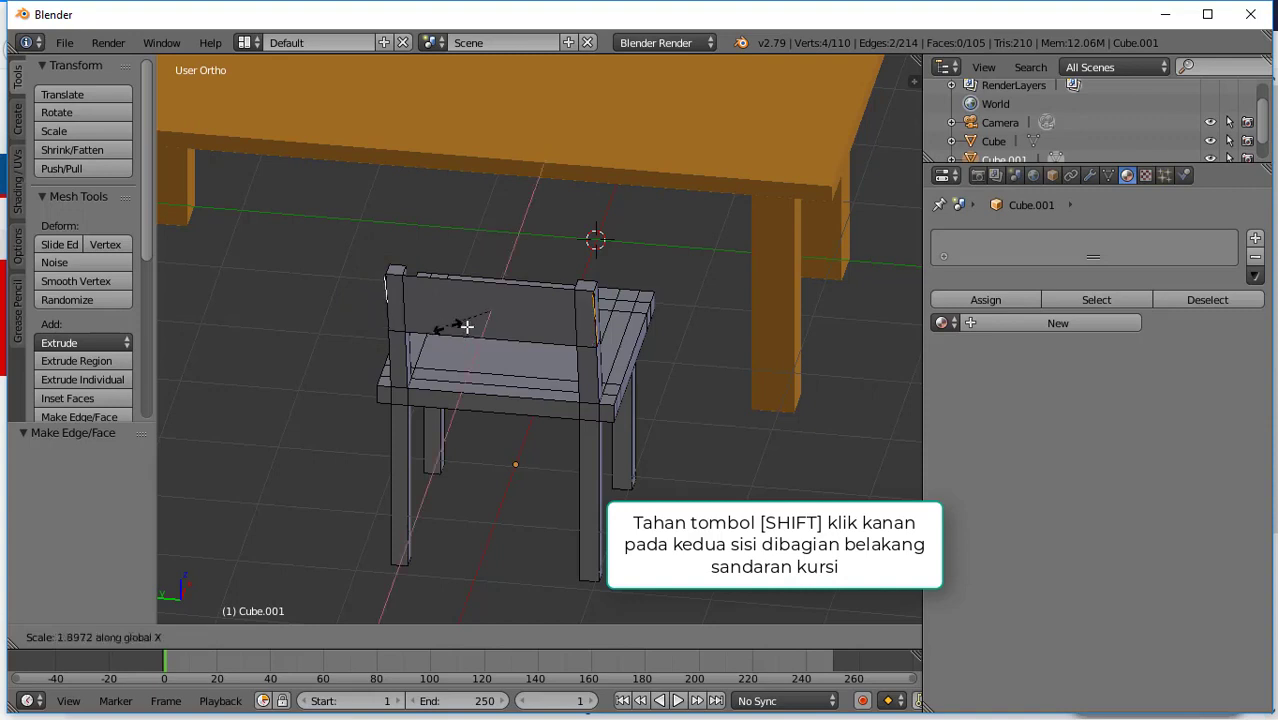
pyautogui.press('Escape')
pyautogui.press('e')
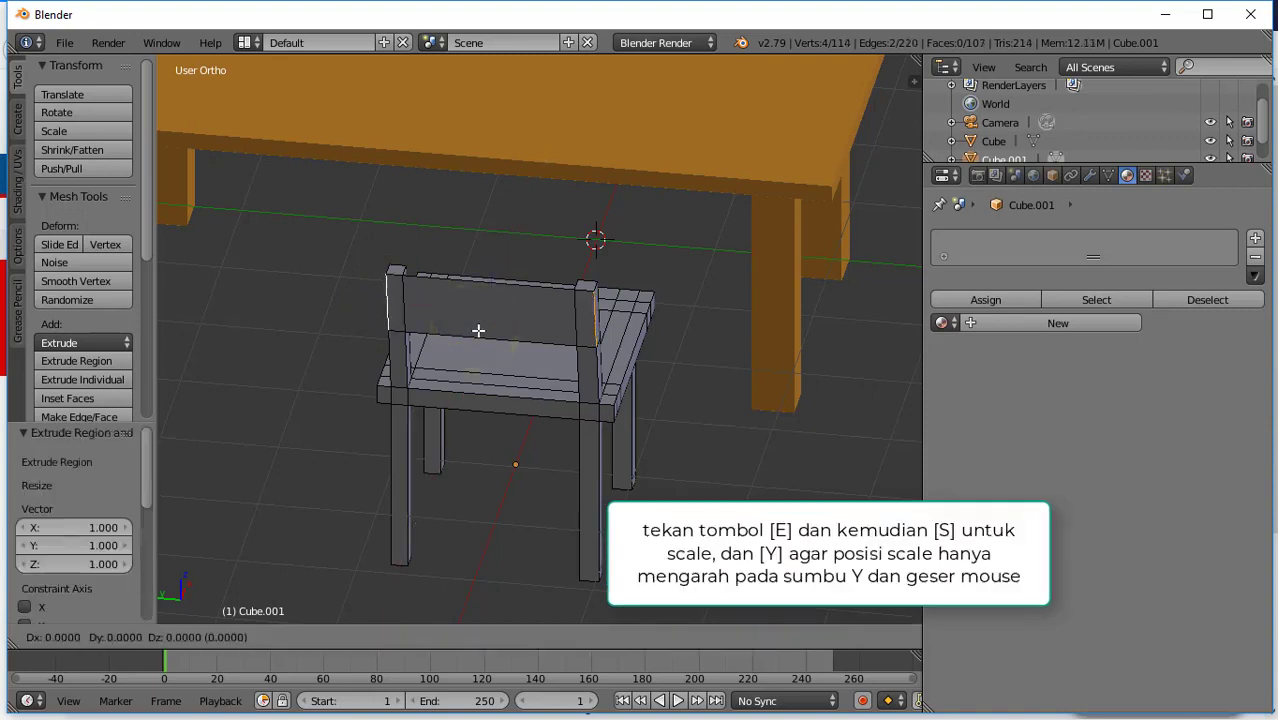
pyautogui.press('y')
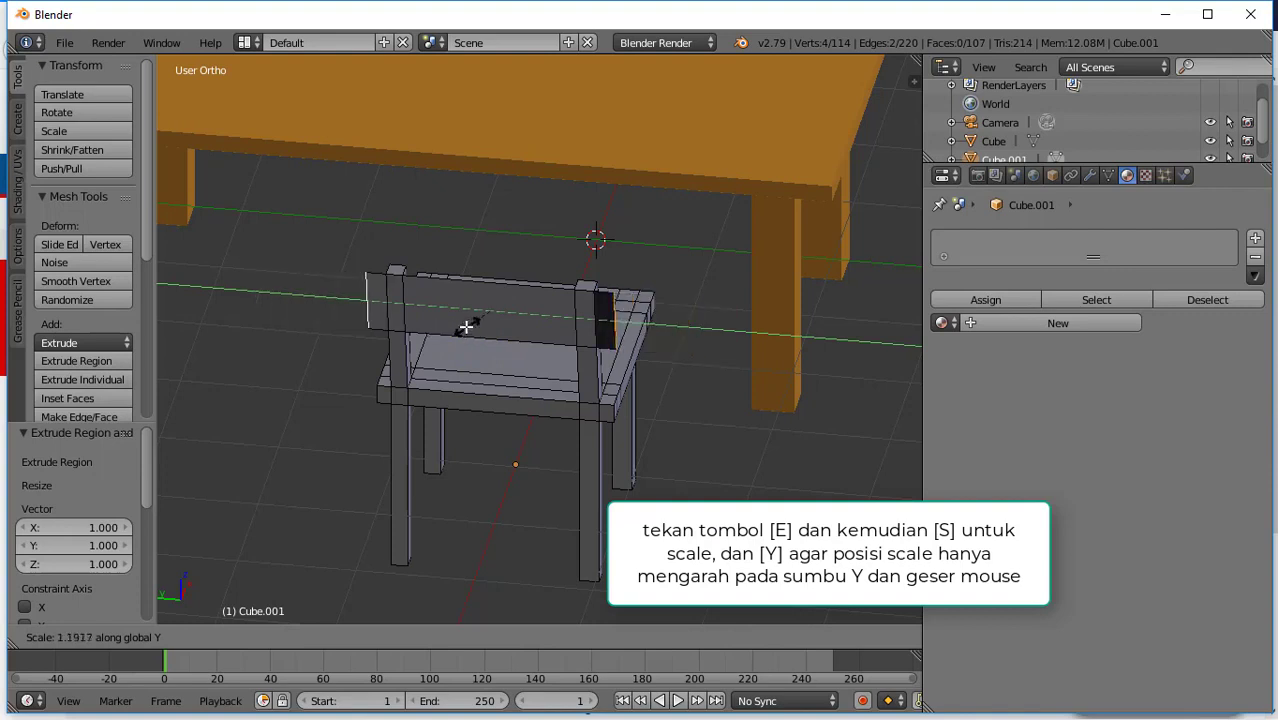
pyautogui.click(466, 327)
pyautogui.hotkey('ctrl', 'z')
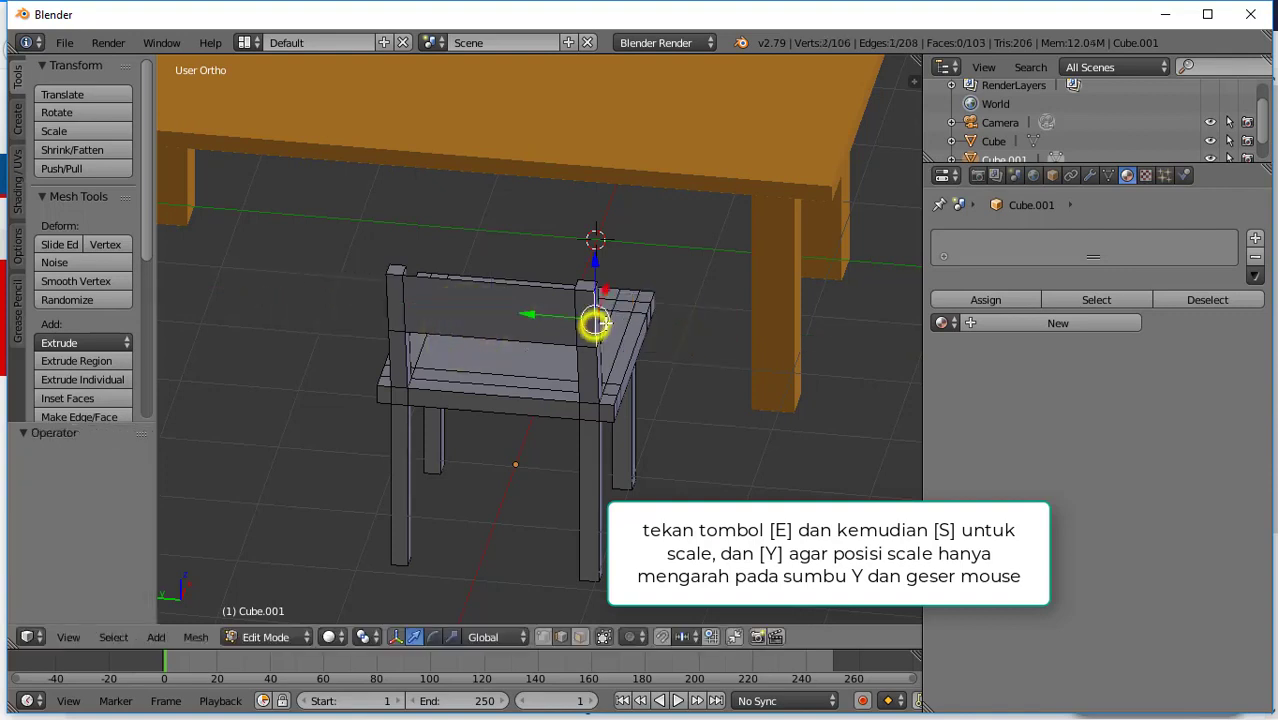
pyautogui.moveTo(551, 320); pyautogui.dragTo(576, 320)
pyautogui.hotkey('ctrl', 'z')
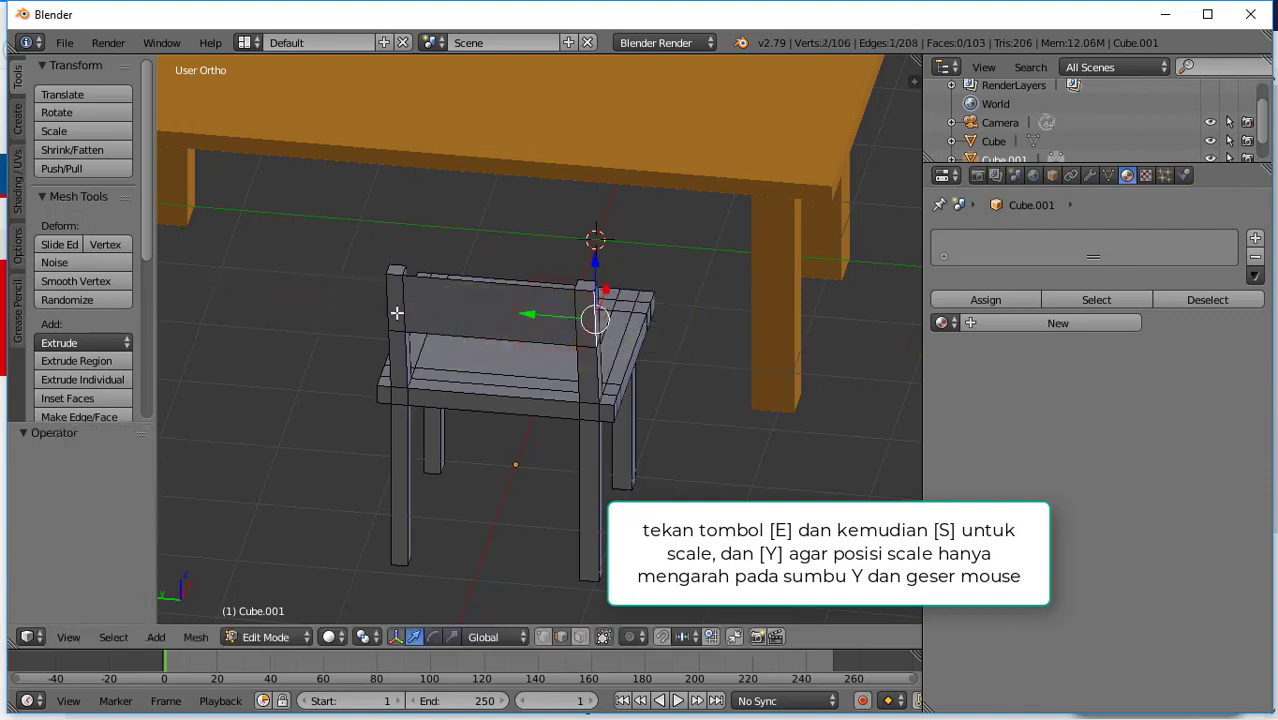
# - Extrude the selected outer edges of both backrest posts outward by scaling them 1.235 along Y
pyautogui.rightClick(342, 298)
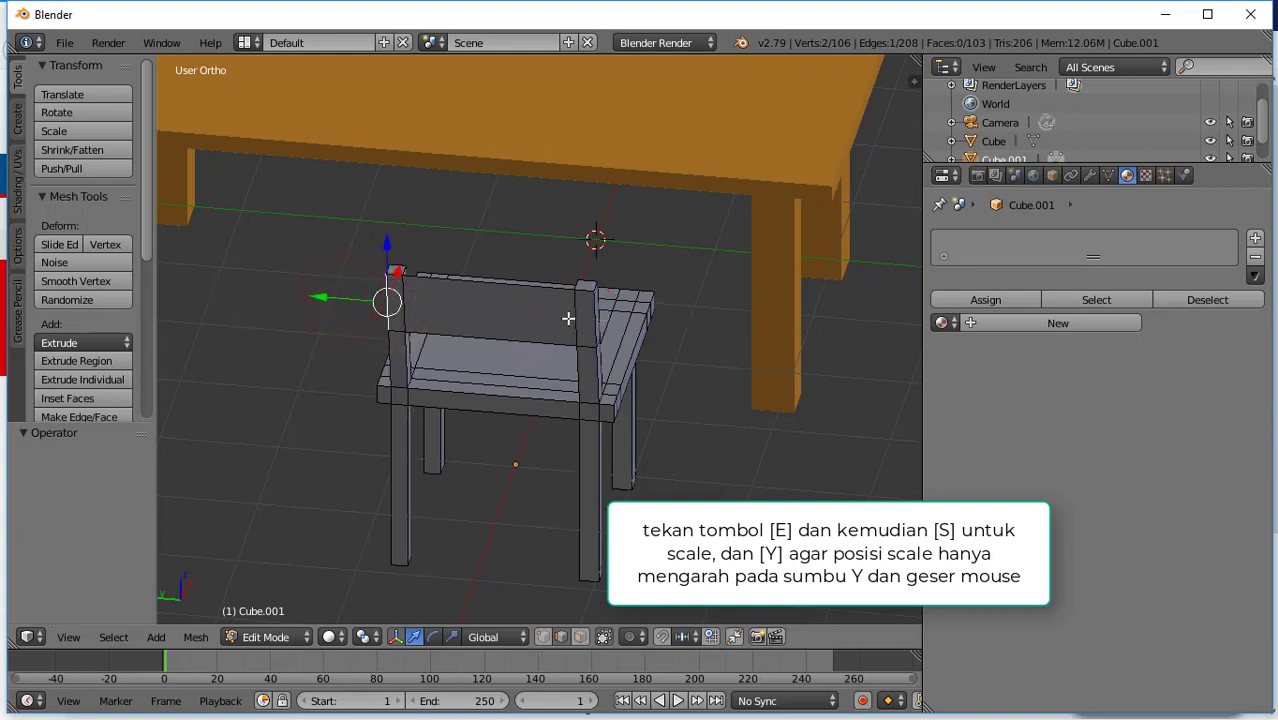
pyautogui.press('e')
pyautogui.press('s')
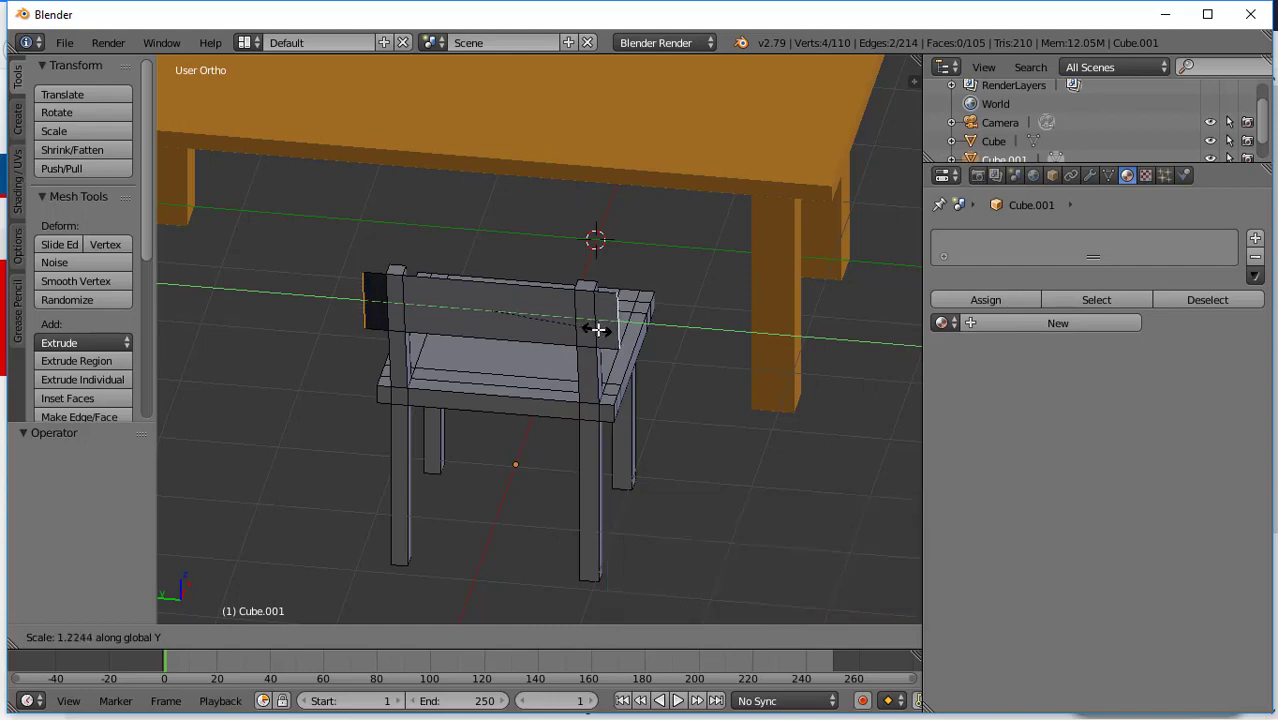
pyautogui.click(597, 330)
# - In face selection mode, select the five rear faces across the backrest and its outer extensions and make their normals consistent
pyautogui.moveTo(597, 330); pyautogui.dragTo(588, 304, button='middle')
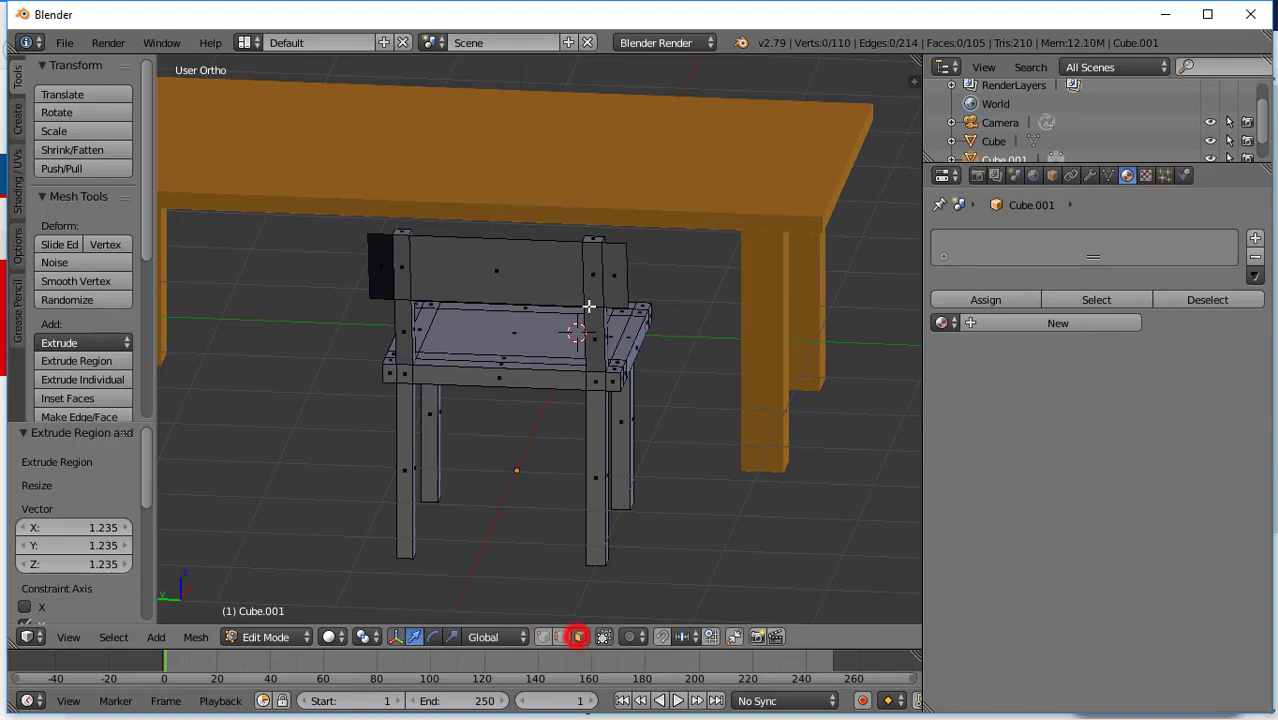
pyautogui.rightClick(610, 277)
pyautogui.keyDown('shift'); pyautogui.rightClick(599, 277); pyautogui.keyUp('shift')
pyautogui.keyDown('shift'); pyautogui.rightClick(533, 277); pyautogui.keyUp('shift')
pyautogui.keyDown('shift'); pyautogui.rightClick(410, 277); pyautogui.keyUp('shift')
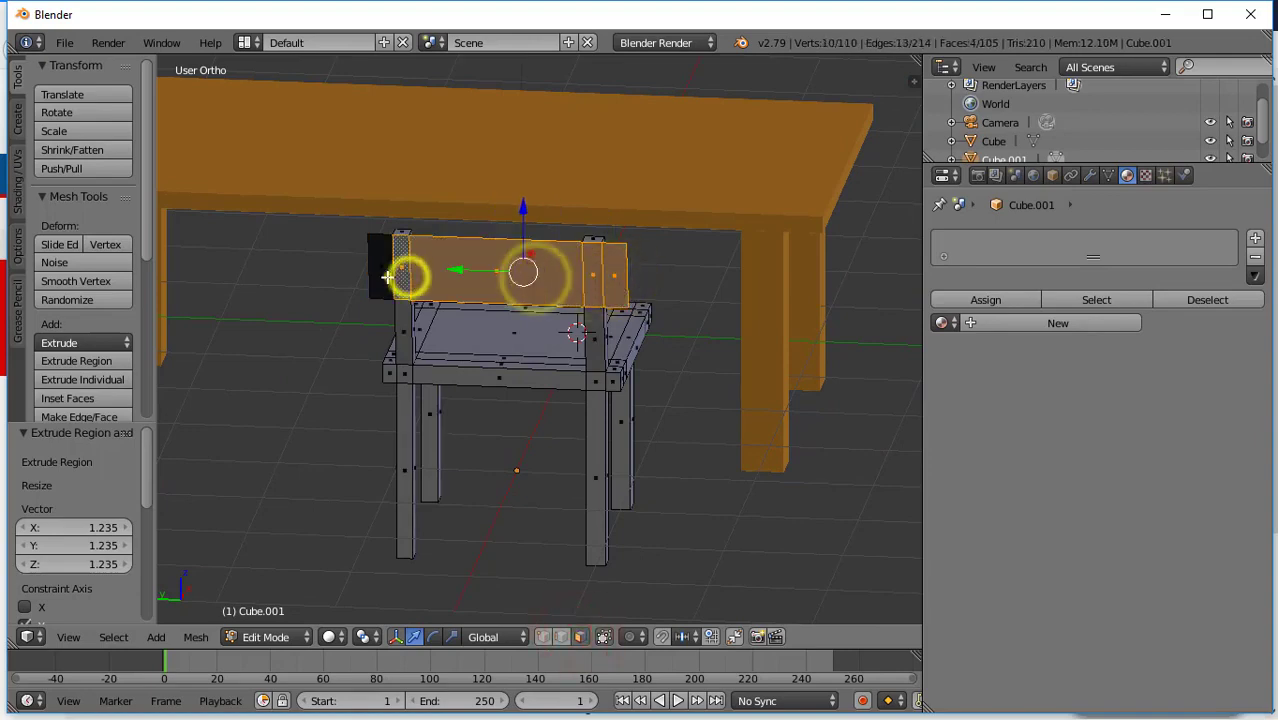
pyautogui.keyDown('shift'); pyautogui.rightClick(387, 277); pyautogui.keyUp('shift')
pyautogui.moveTo(387, 277); pyautogui.dragTo(524, 315, button='middle')
pyautogui.hotkey('ctrl', 'n')
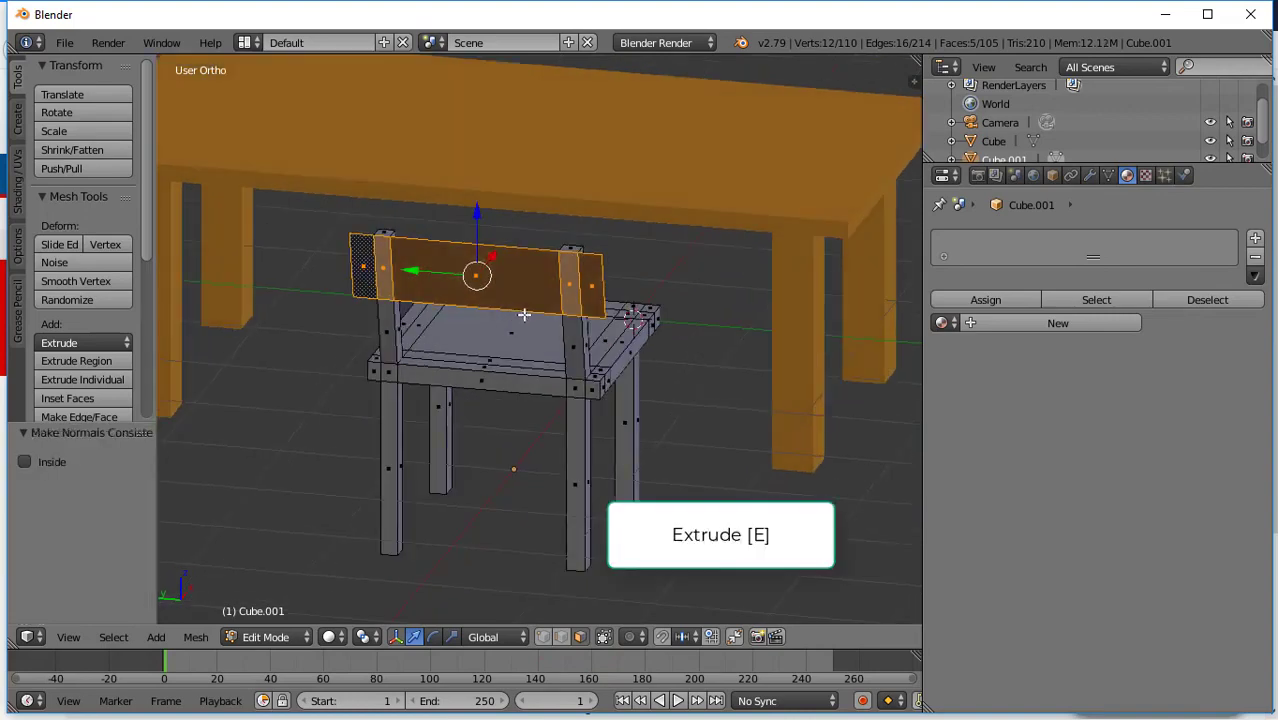
# - Extrude the five backrest faces and move them -0.220 along X to give the panel thickness
pyautogui.press('e')
pyautogui.click(531, 307)
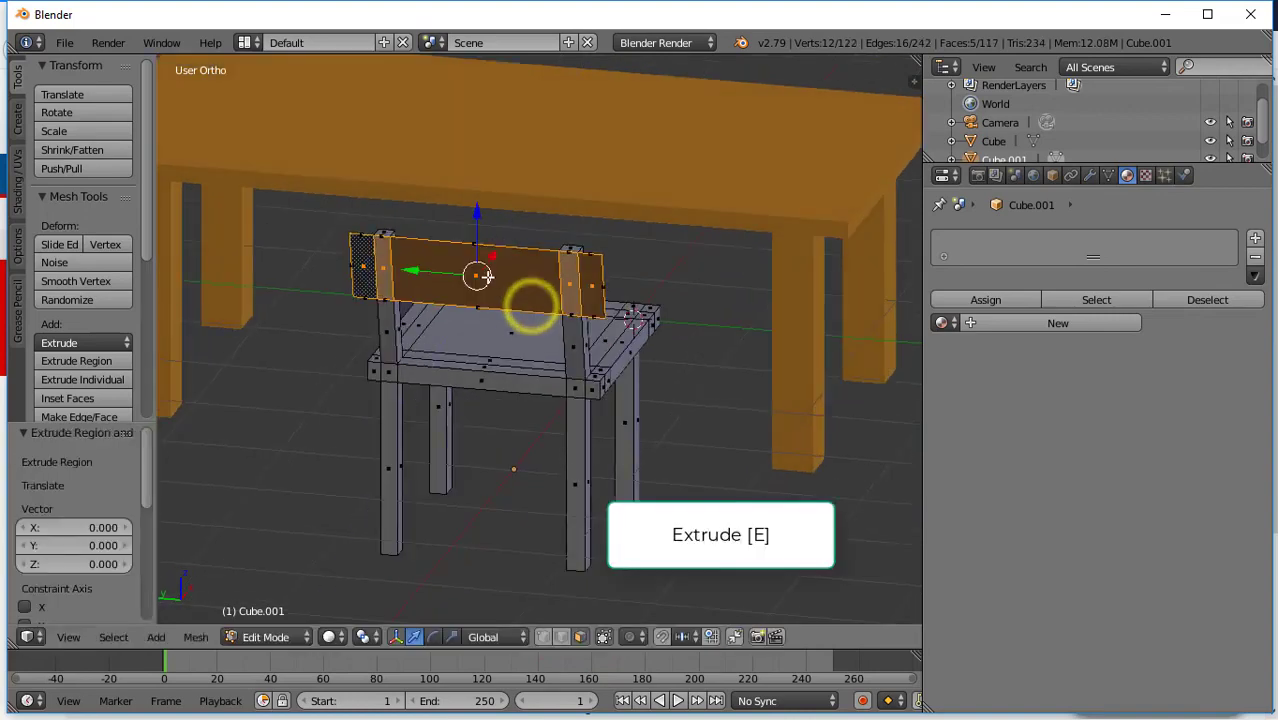
pyautogui.moveTo(495, 258); pyautogui.dragTo(486, 269)
# - Reselect the five rear faces of the backrest panel and move them 0.095 along X to make it thinner
pyautogui.moveTo(552, 306); pyautogui.dragTo(366, 334, button='middle')
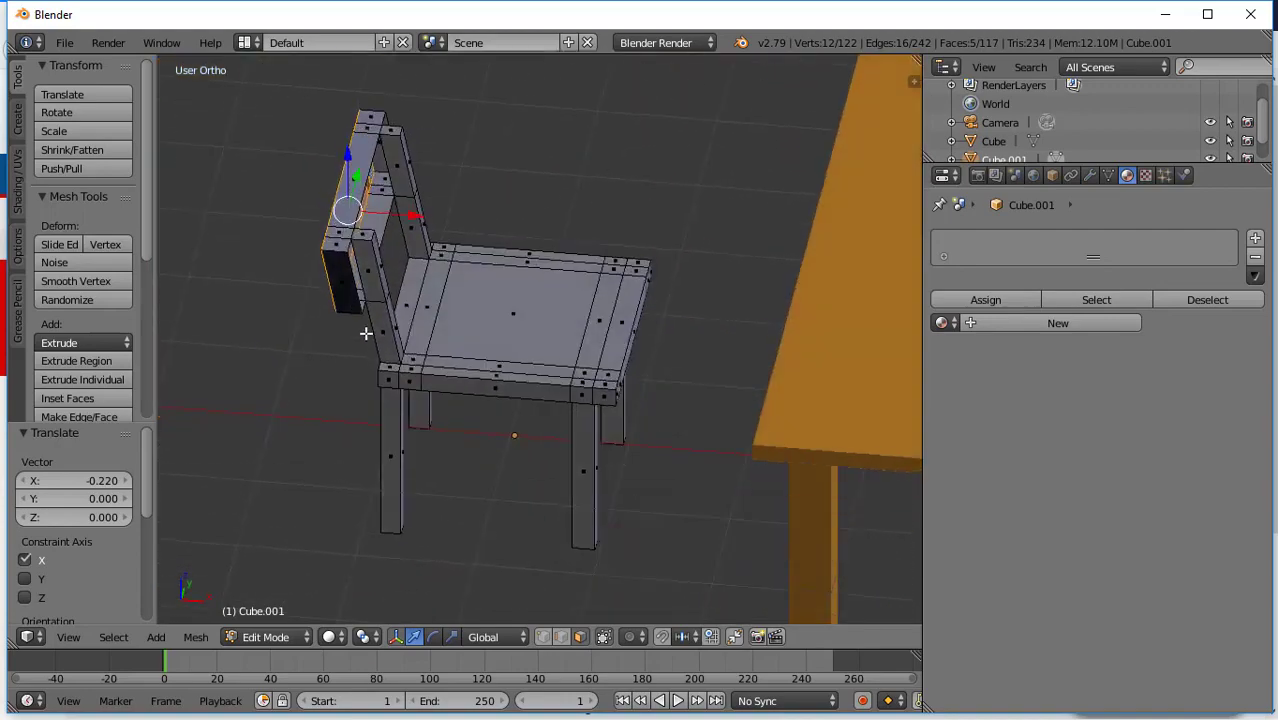
pyautogui.rightClick(363, 233)
pyautogui.keyDown('shift'); pyautogui.rightClick(394, 129); pyautogui.keyUp('shift')
pyautogui.moveTo(390, 168); pyautogui.dragTo(536, 120, button='middle')
pyautogui.rightClick(500, 280)
pyautogui.keyDown('shift'); pyautogui.rightClick(482, 275); pyautogui.keyUp('shift')
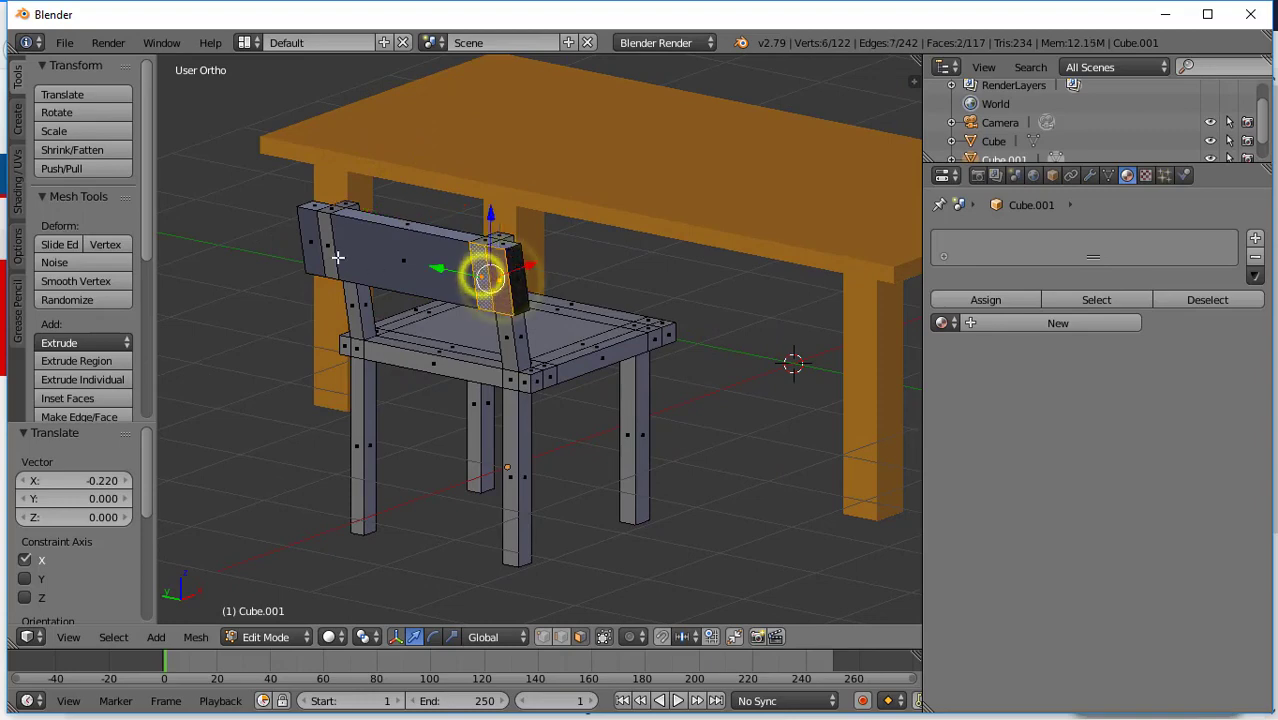
pyautogui.keyDown('shift'); pyautogui.rightClick(313, 251); pyautogui.keyUp('shift')
pyautogui.keyDown('shift'); pyautogui.rightClick(328, 251); pyautogui.keyUp('shift')
pyautogui.moveTo(328, 251); pyautogui.dragTo(279, 303, button='middle')
pyautogui.keyDown('shift'); pyautogui.rightClick(369, 268); pyautogui.keyUp('shift')
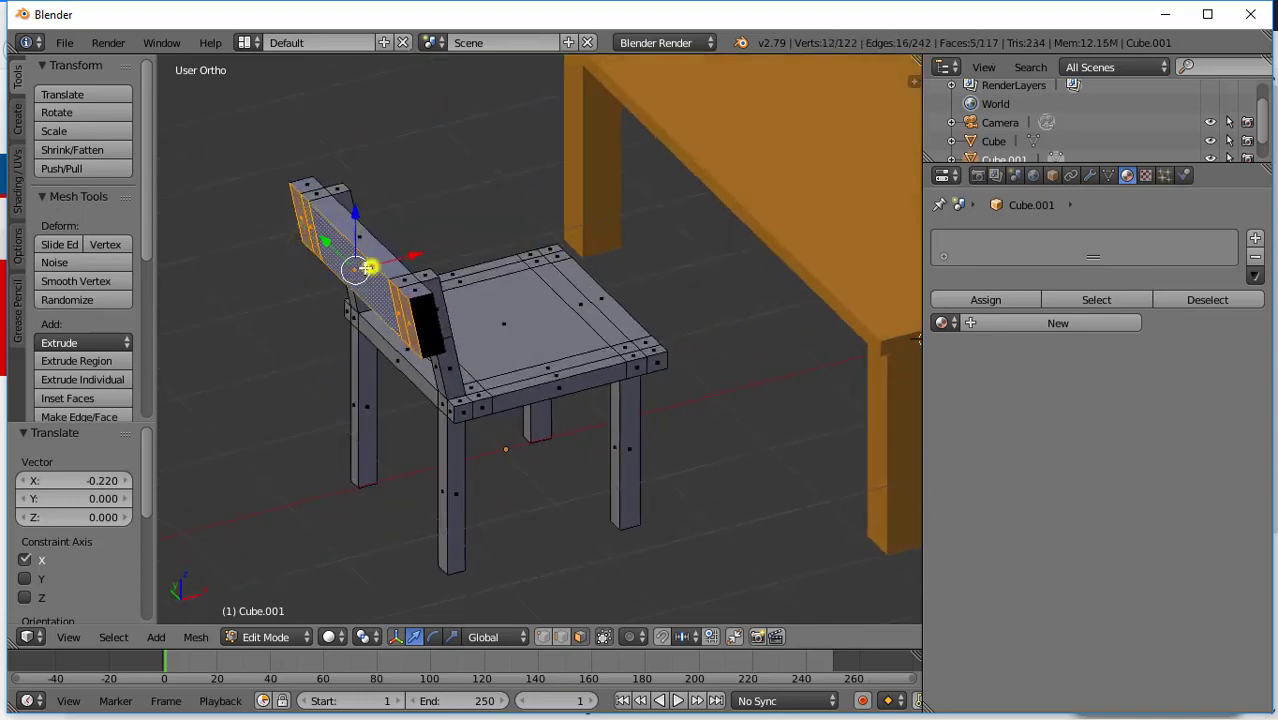
pyautogui.moveTo(403, 255); pyautogui.dragTo(413, 253)
# - Extrude the top faces of both backrest posts upward and shift them -0.079 along X to follow the posts' tilt
pyautogui.moveTo(465, 271); pyautogui.dragTo(360, 254, button='middle')
pyautogui.rightClick(358, 228)
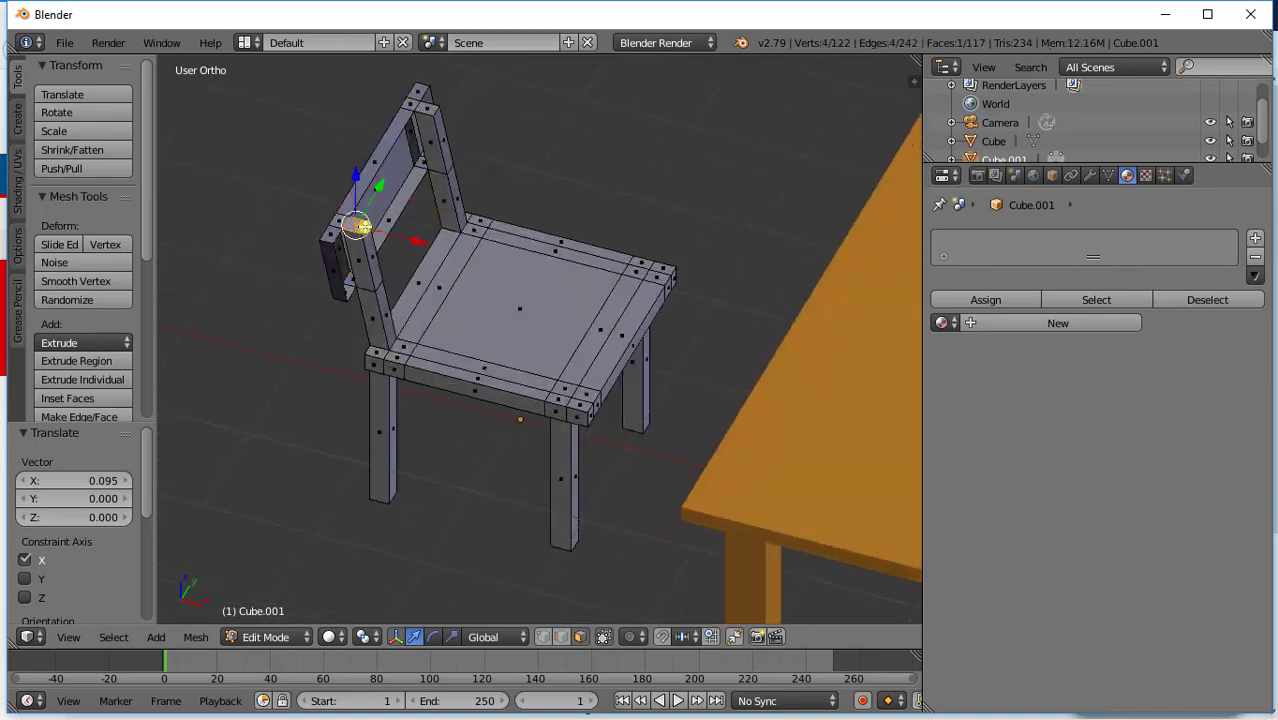
pyautogui.keyDown('shift'); pyautogui.rightClick(428, 111); pyautogui.keyUp('shift')
pyautogui.moveTo(406, 152); pyautogui.dragTo(425, 106, button='middle')
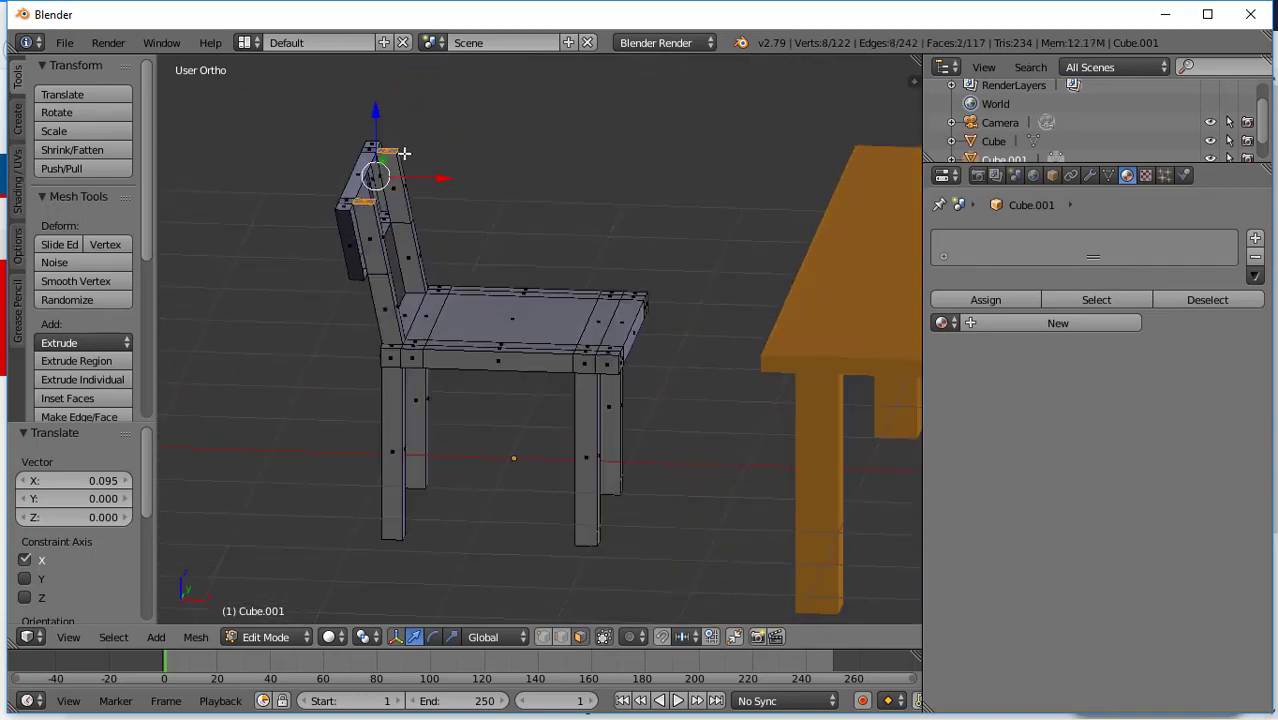
pyautogui.press('e')
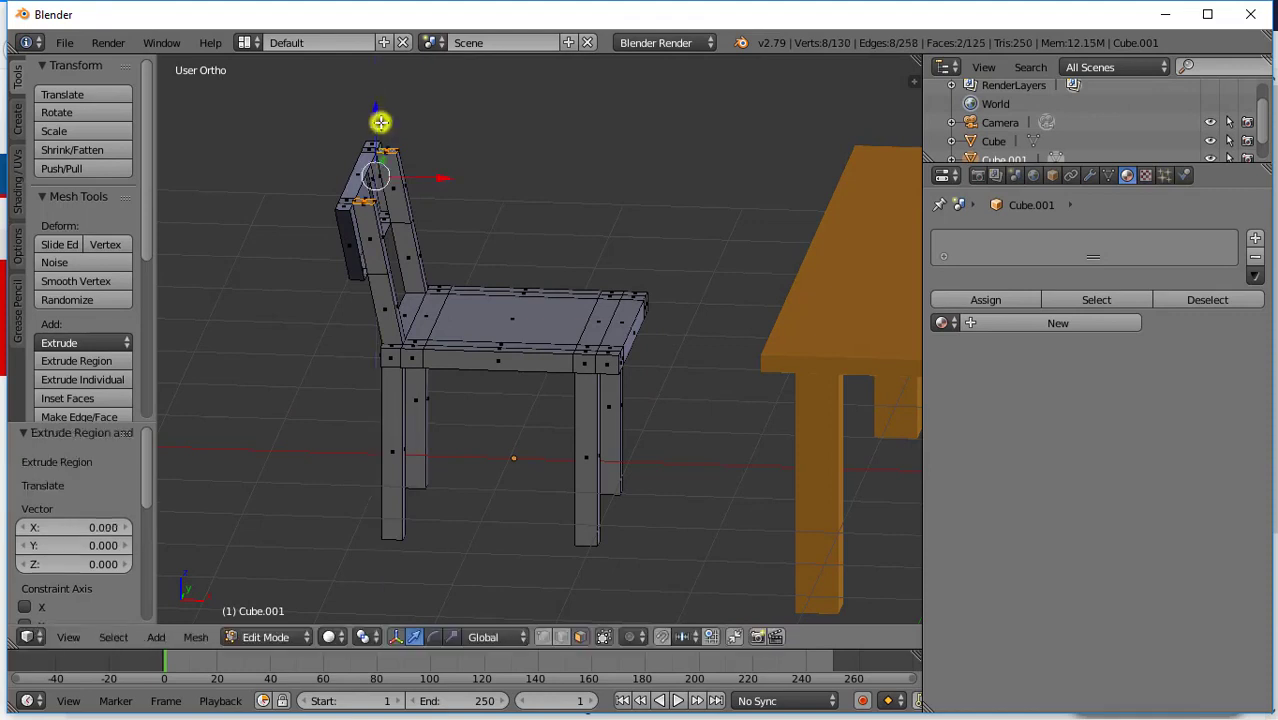
pyautogui.moveTo(374, 115); pyautogui.dragTo(374, 76)
pyautogui.moveTo(425, 137); pyautogui.dragTo(416, 134)
# - Lower the extruded post tops slightly along Z, readjust them along X, and leave Edit Mode
pyautogui.moveTo(416, 134); pyautogui.dragTo(572, 226, button='middle')
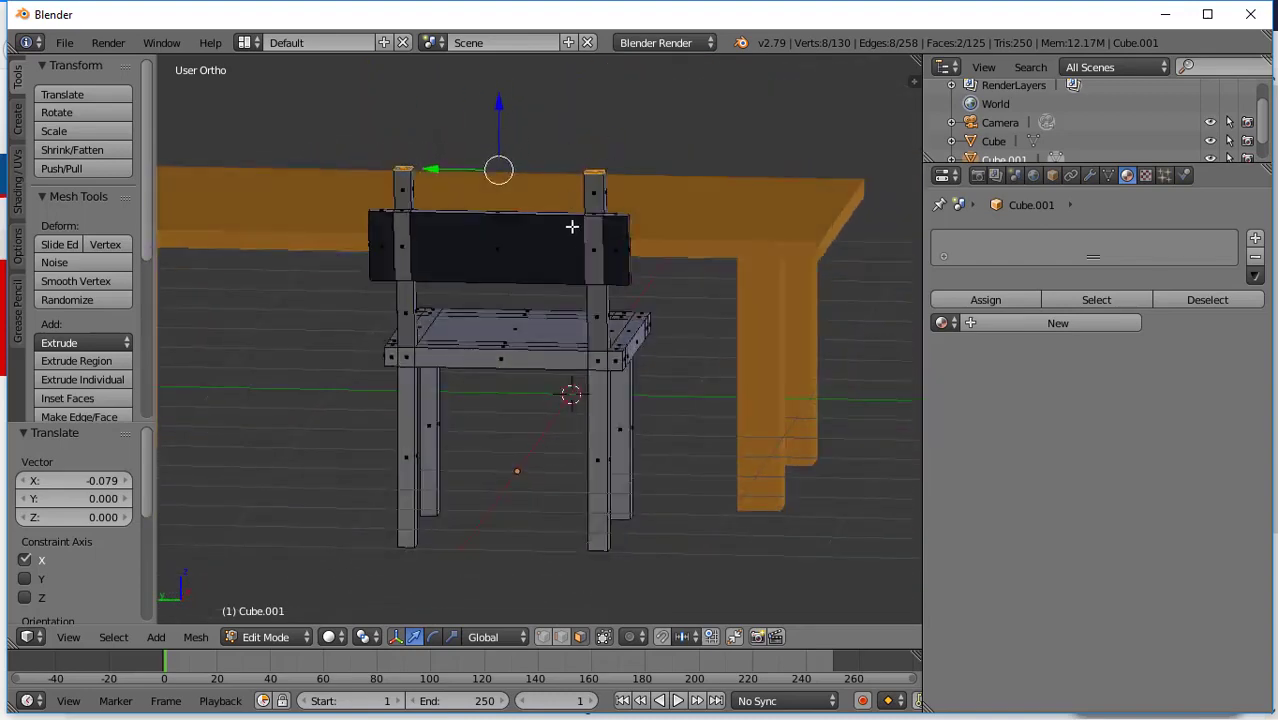
pyautogui.moveTo(498, 108); pyautogui.dragTo(507, 143)
pyautogui.moveTo(507, 143); pyautogui.dragTo(417, 167, button='middle')
pyautogui.moveTo(417, 167); pyautogui.dragTo(428, 163)
pyautogui.press('Tab')
pyautogui.moveTo(428, 163); pyautogui.dragTo(557, 330, button='middle')
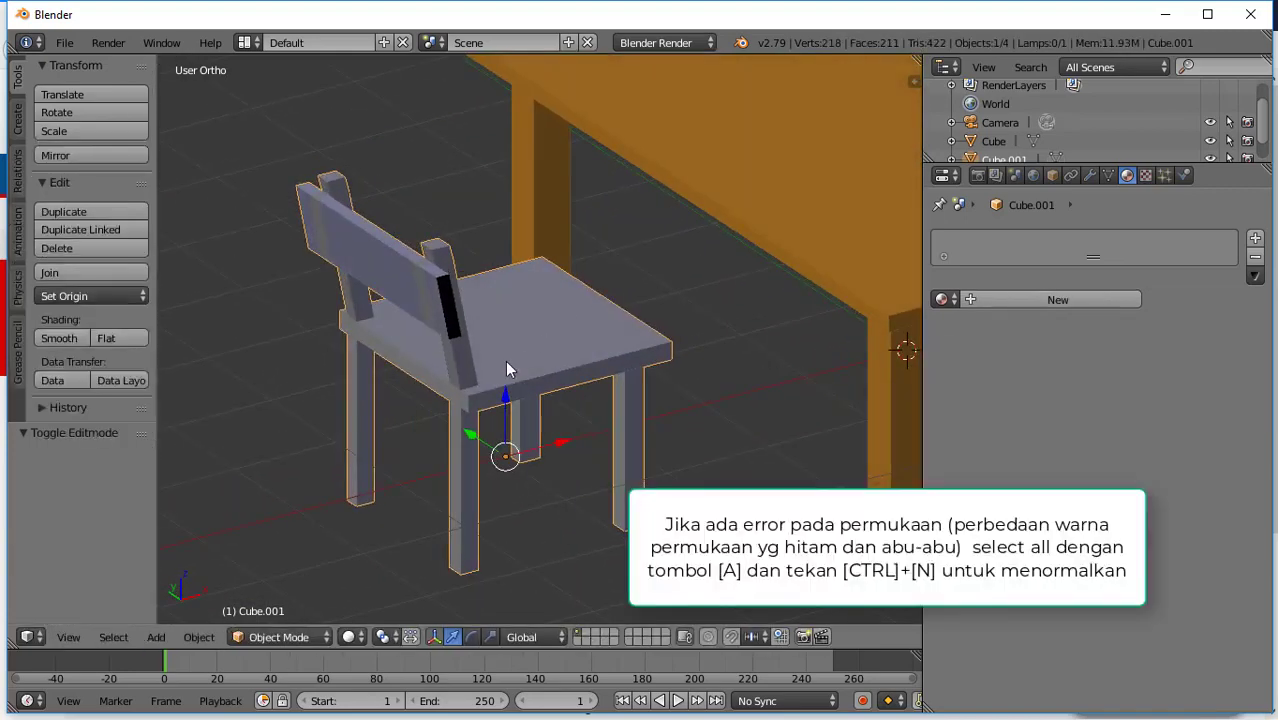
# - Select the whole chair mesh in Edit Mode and make all its normals consistent to fix the black surfaces
pyautogui.moveTo(505, 370); pyautogui.dragTo(499, 361, button='middle')
pyautogui.press('Tab')
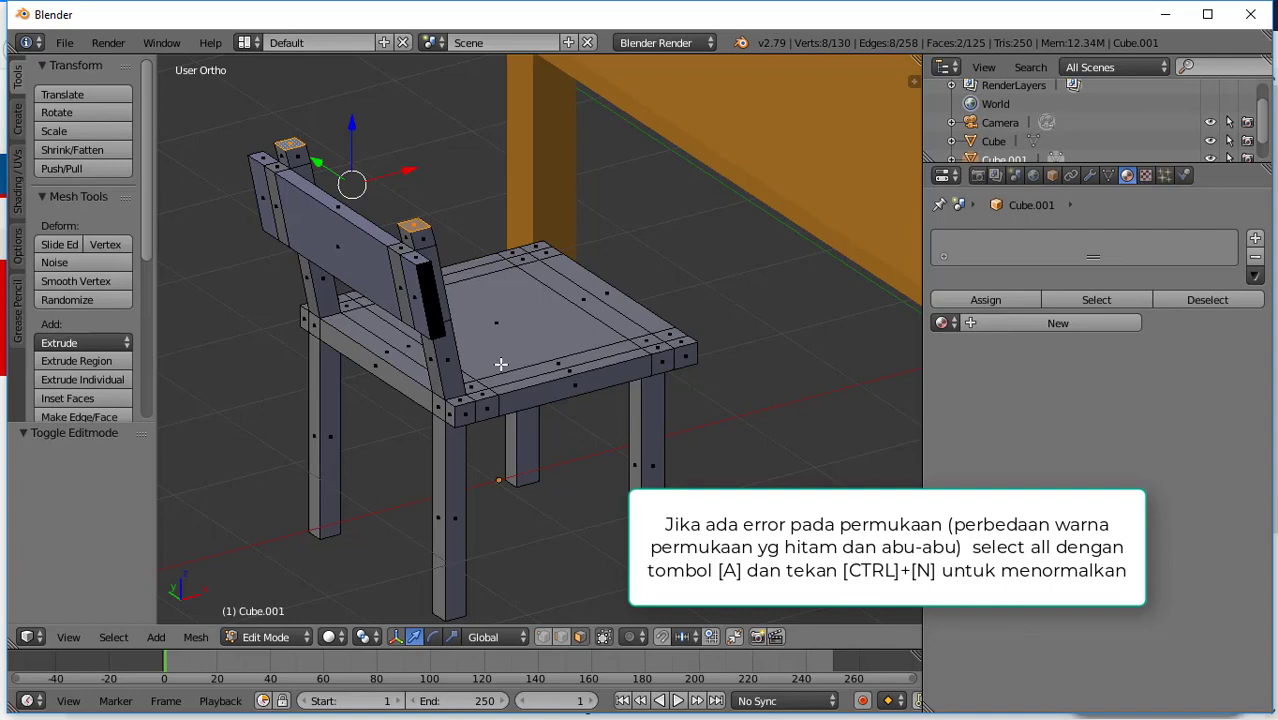
pyautogui.press('a')
pyautogui.press('a')
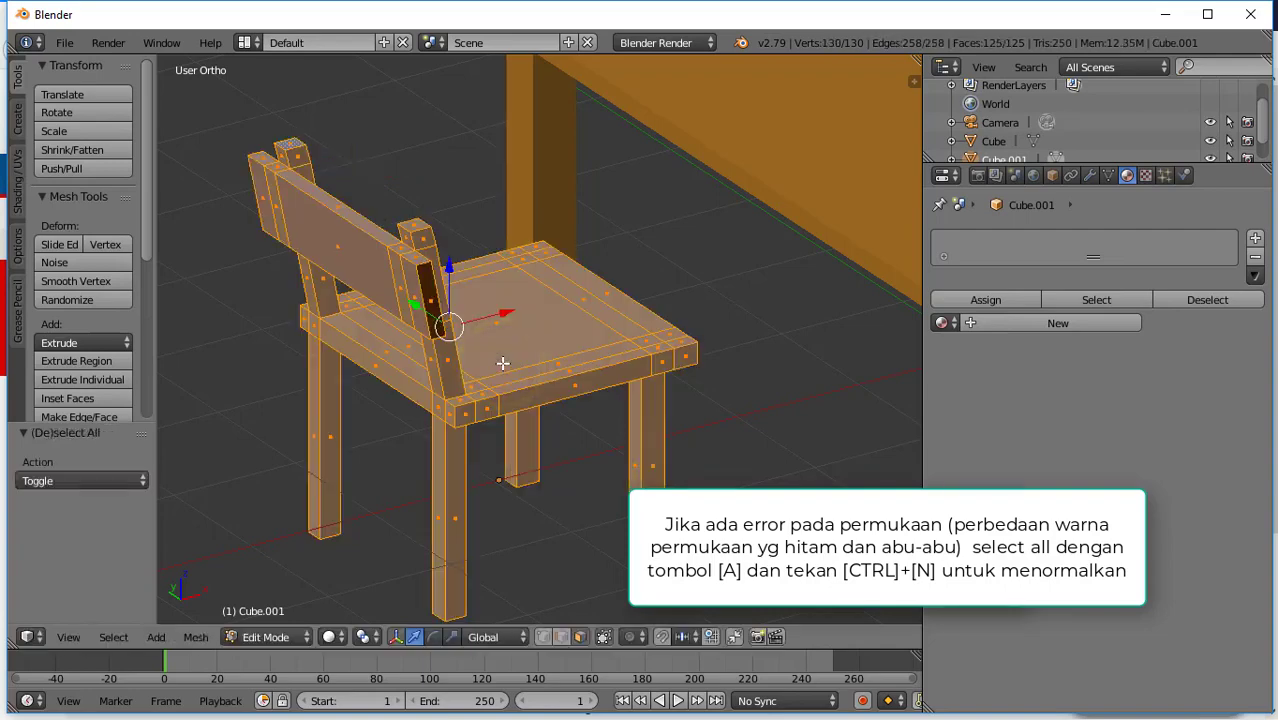
pyautogui.hotkey('ctrl', 'n')
pyautogui.press('Tab')
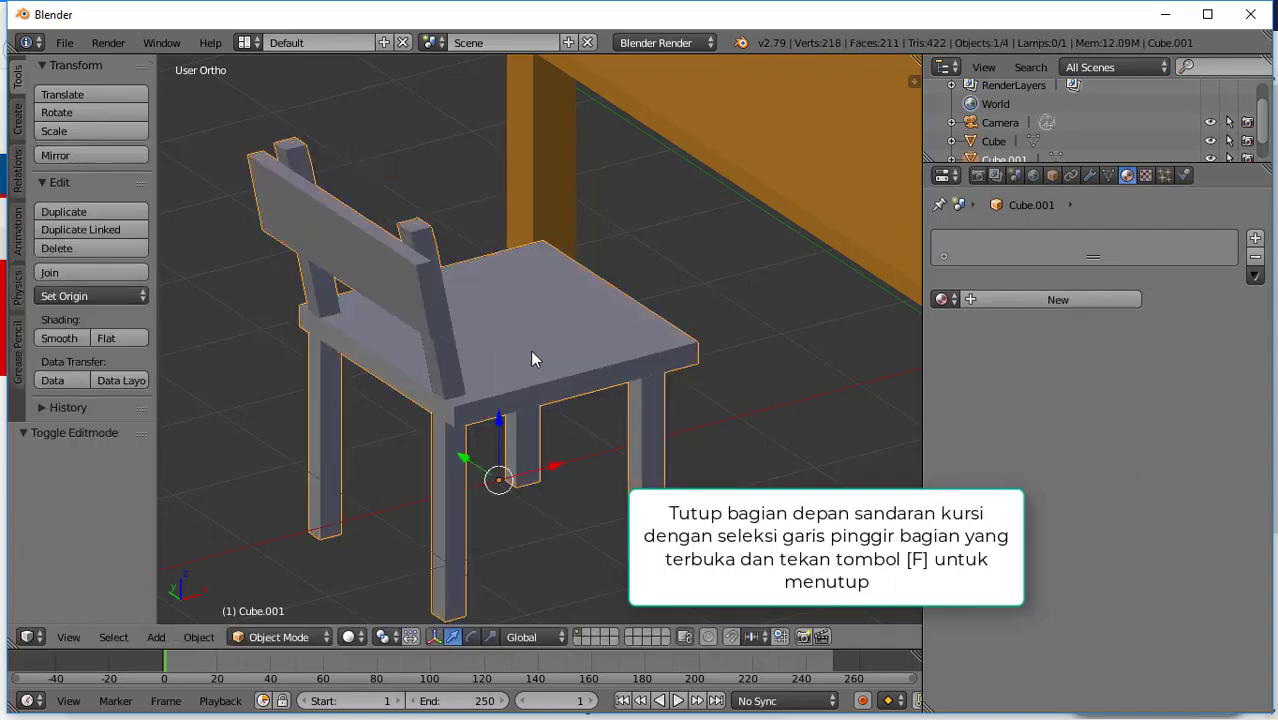
# - In edge selection mode, select the edges around one open outer section on the backrest's front and fill it with a face
pyautogui.moveTo(530, 358); pyautogui.dragTo(384, 261, button='middle')
pyautogui.press('Tab')
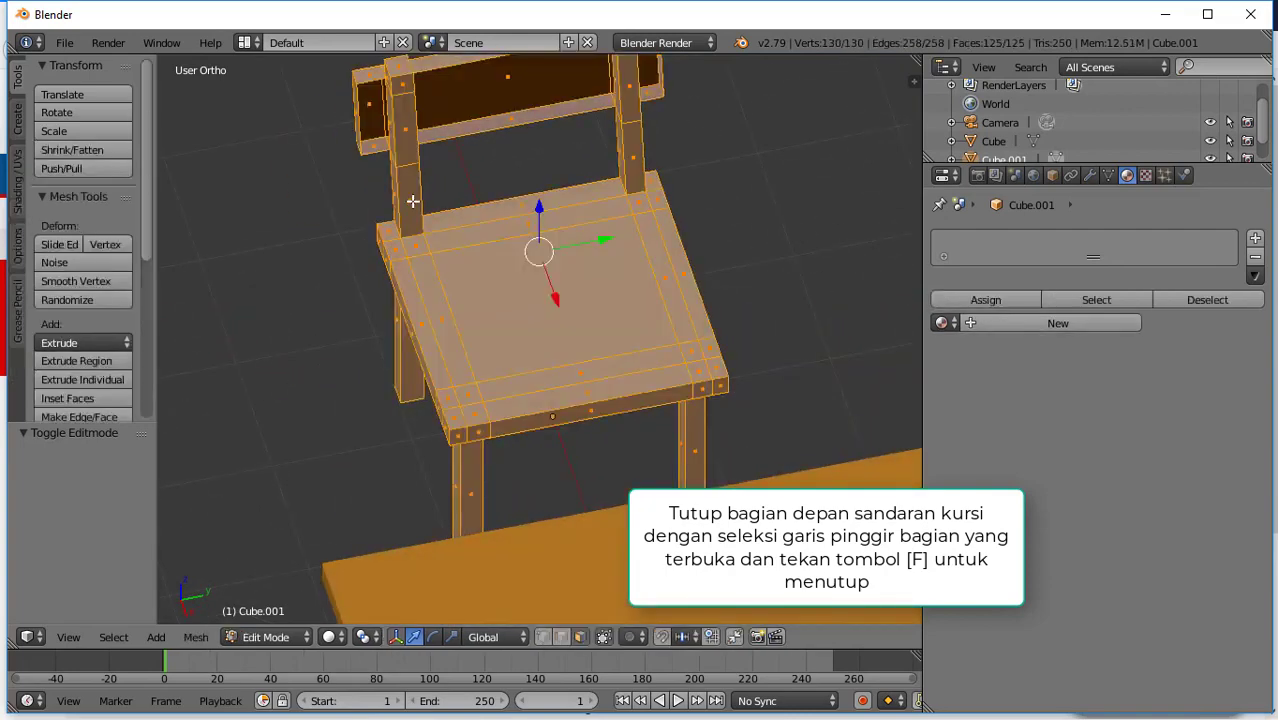
pyautogui.press('Tab')
pyautogui.moveTo(412, 201); pyautogui.dragTo(456, 148, button='middle')
pyautogui.press('Tab')
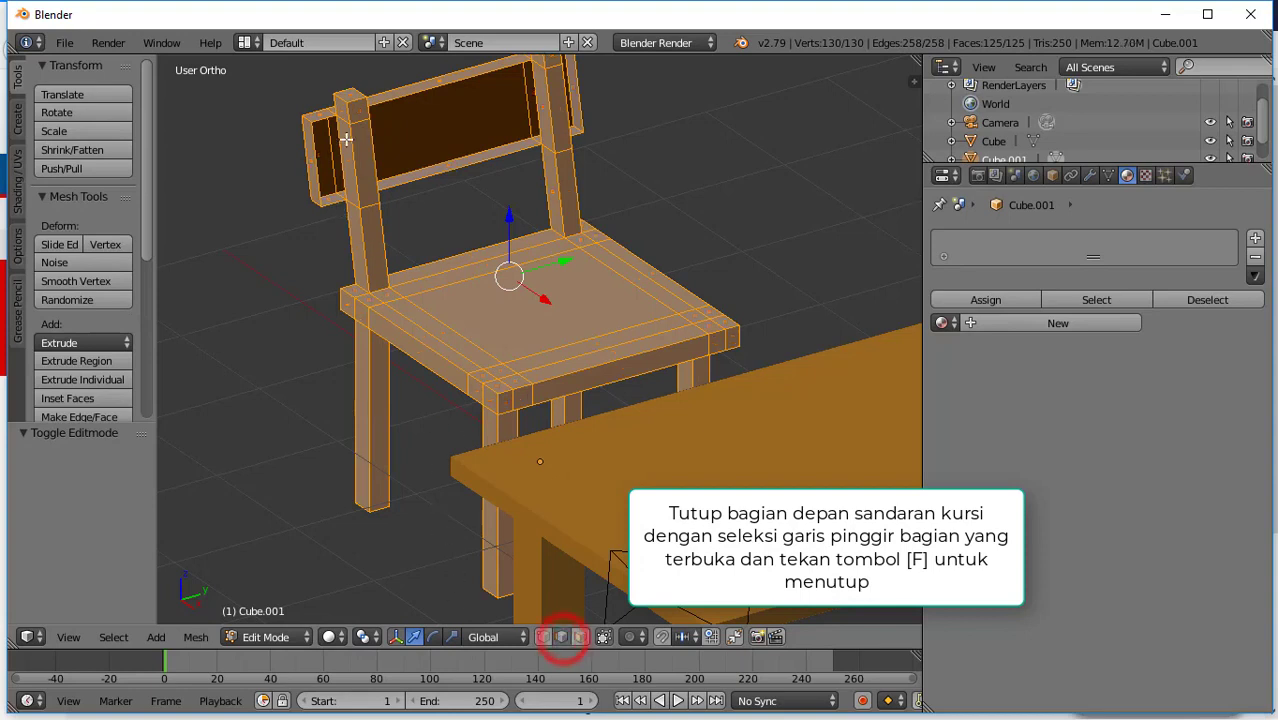
pyautogui.rightClick(343, 140)
pyautogui.keyDown('shift'); pyautogui.rightClick(328, 118); pyautogui.keyUp('shift')
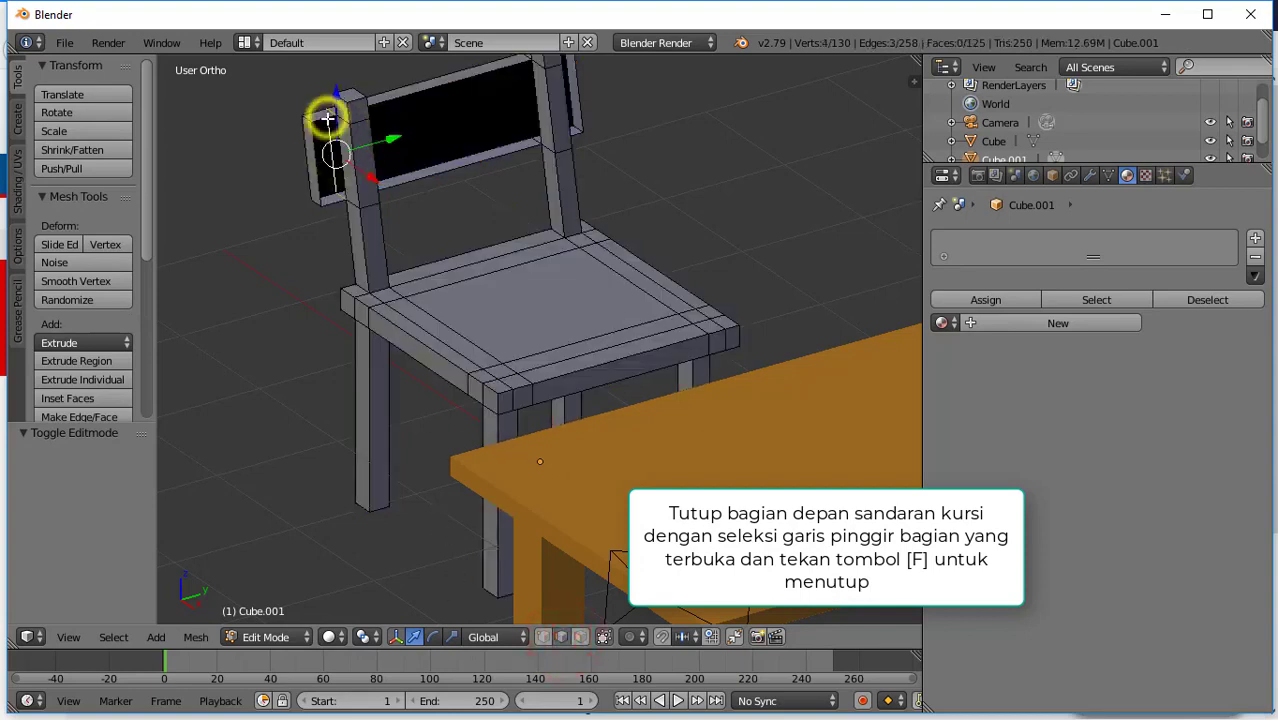
pyautogui.keyDown('shift'); pyautogui.rightClick(321, 125); pyautogui.keyUp('shift')
pyautogui.keyDown('shift'); pyautogui.rightClick(334, 139); pyautogui.keyUp('shift')
pyautogui.press('f')
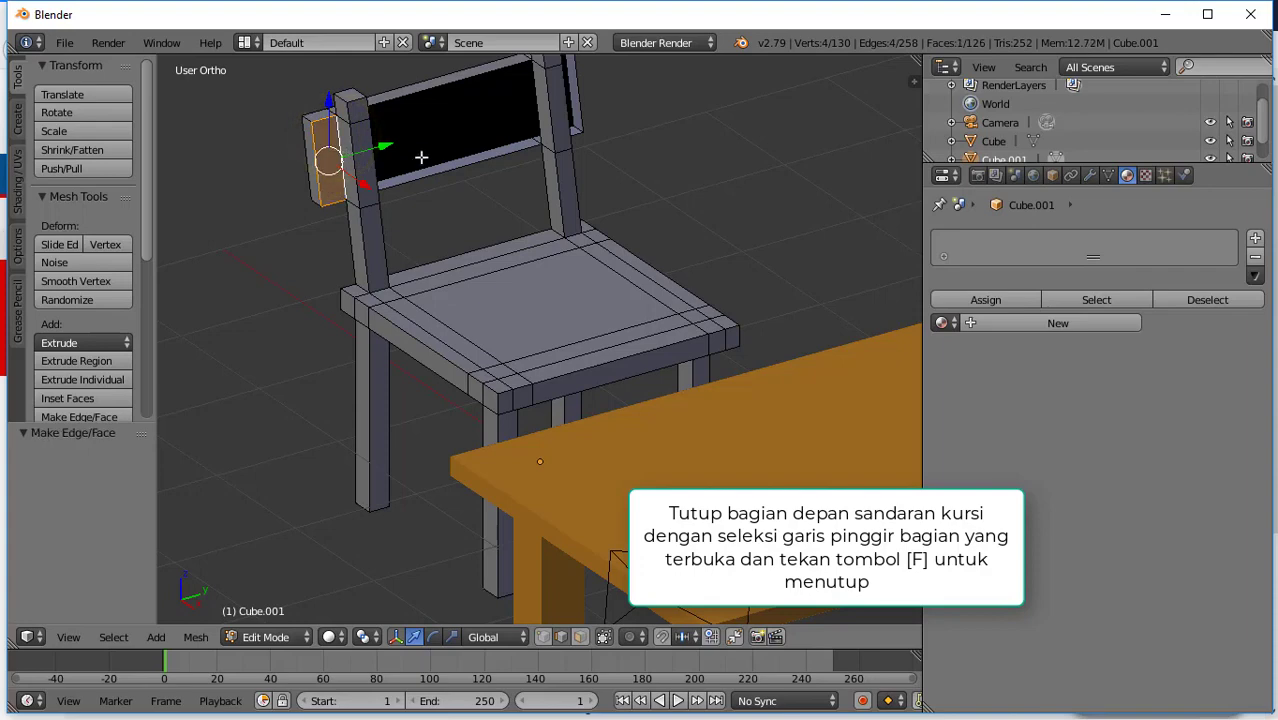
# - Fill the backrest's open front section between the posts and the remaining open outer section with faces
pyautogui.keyDown('alt'); pyautogui.rightClick(415, 178); pyautogui.keyUp('alt')
pyautogui.press('f')
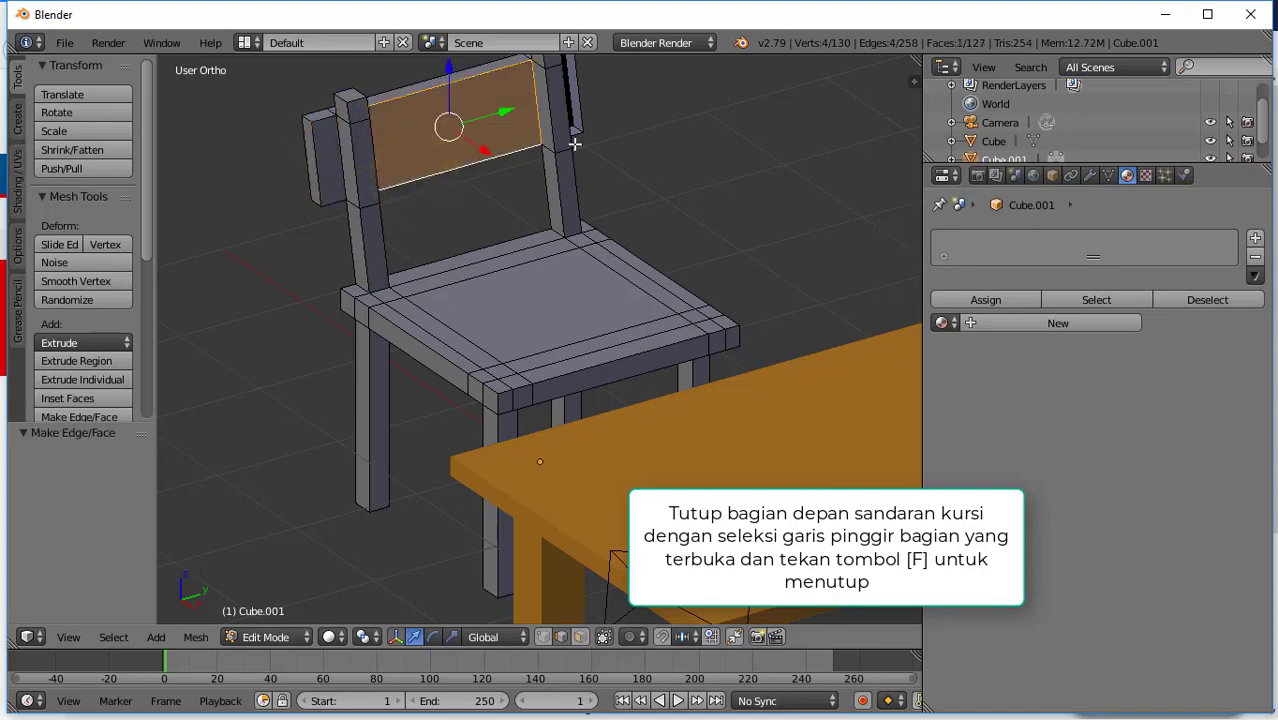
pyautogui.moveTo(581, 131); pyautogui.dragTo(676, 127, button='middle')
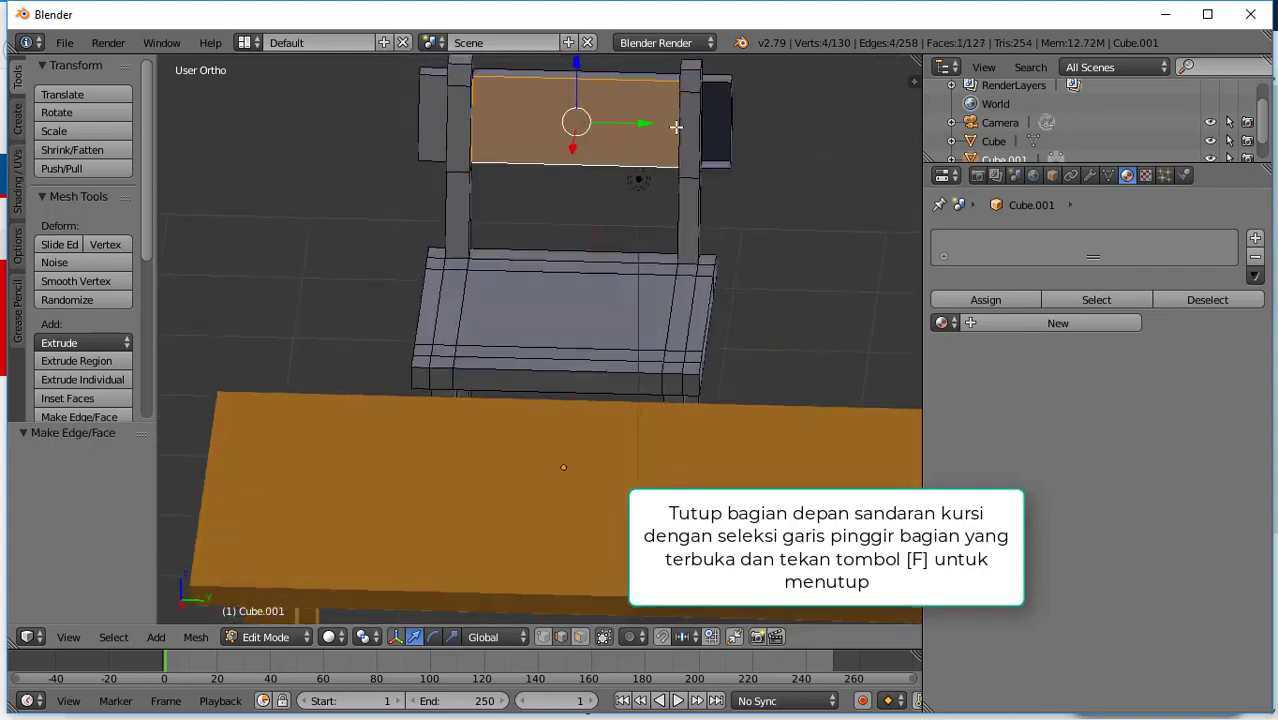
pyautogui.keyDown('alt'); pyautogui.rightClick(712, 166); pyautogui.keyUp('alt')
pyautogui.press('f')
pyautogui.rightClick(713, 170)
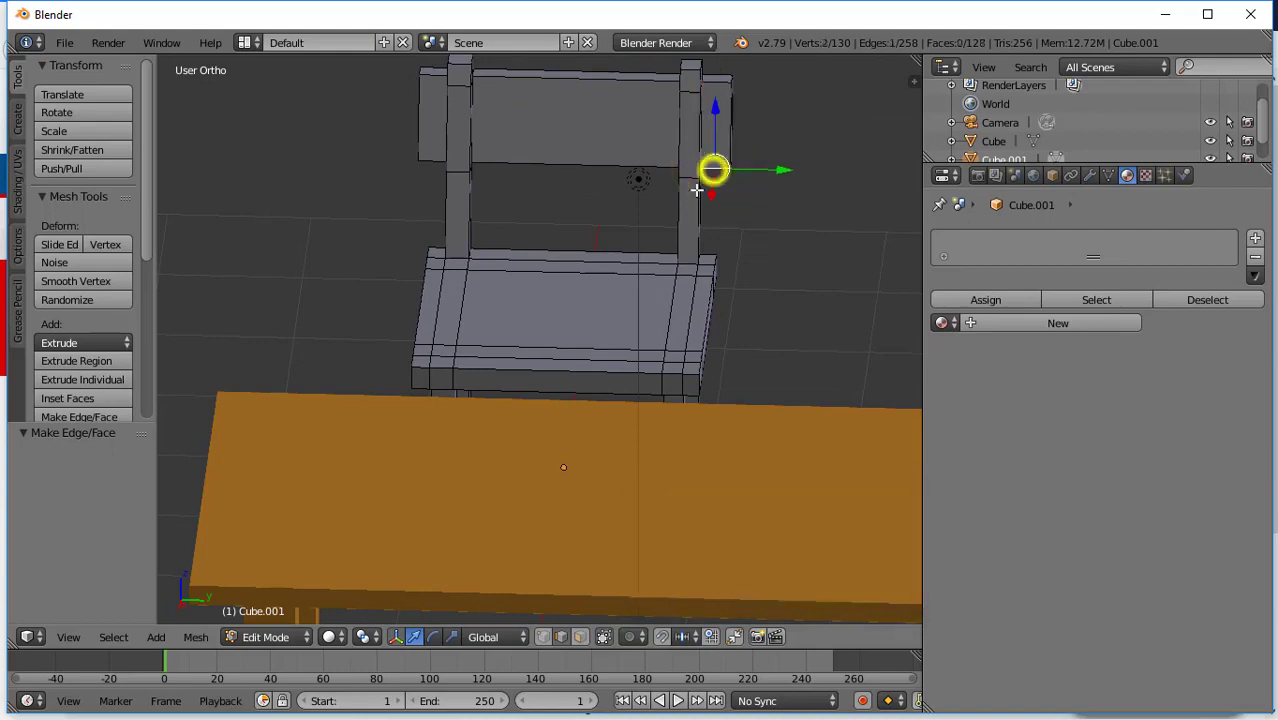
pyautogui.moveTo(697, 190); pyautogui.dragTo(653, 258, button='middle')
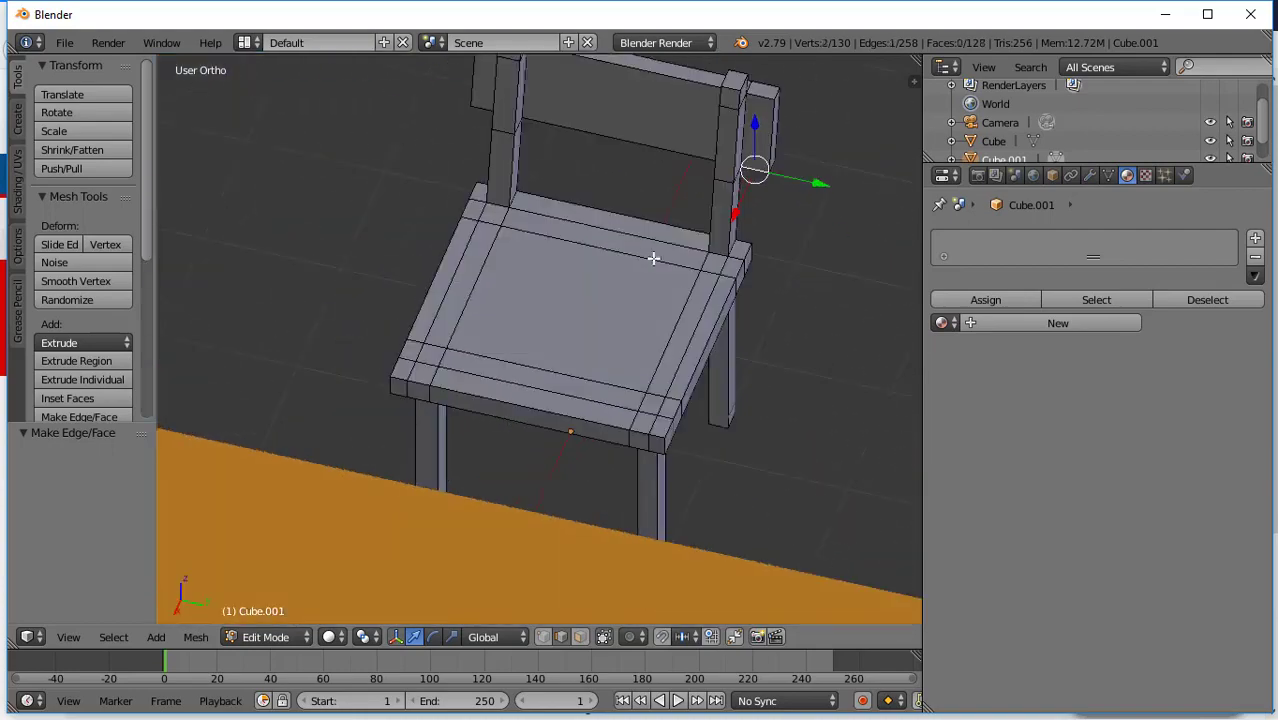
# - Leave Edit Mode and assign the table's existing orange material, Material, to the chair
pyautogui.press('Tab')
pyautogui.scroll(-3, 677, 244)
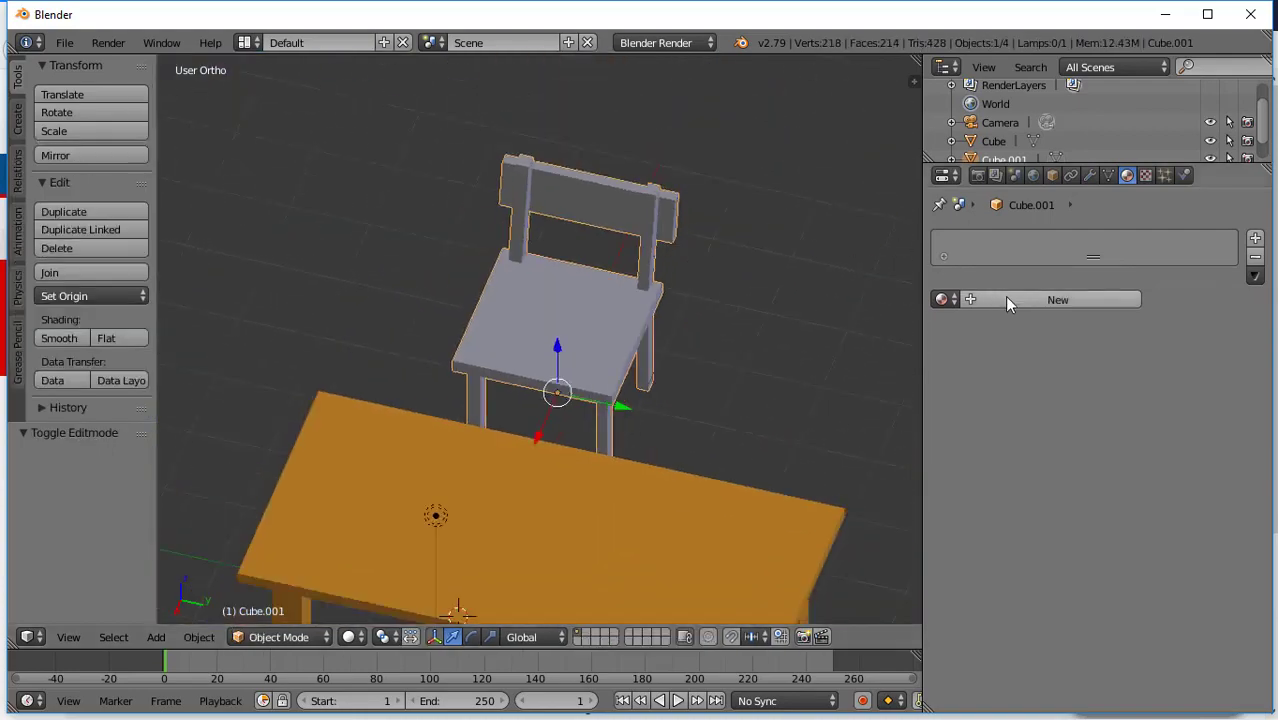
pyautogui.click(941, 299)
pyautogui.click(961, 326)
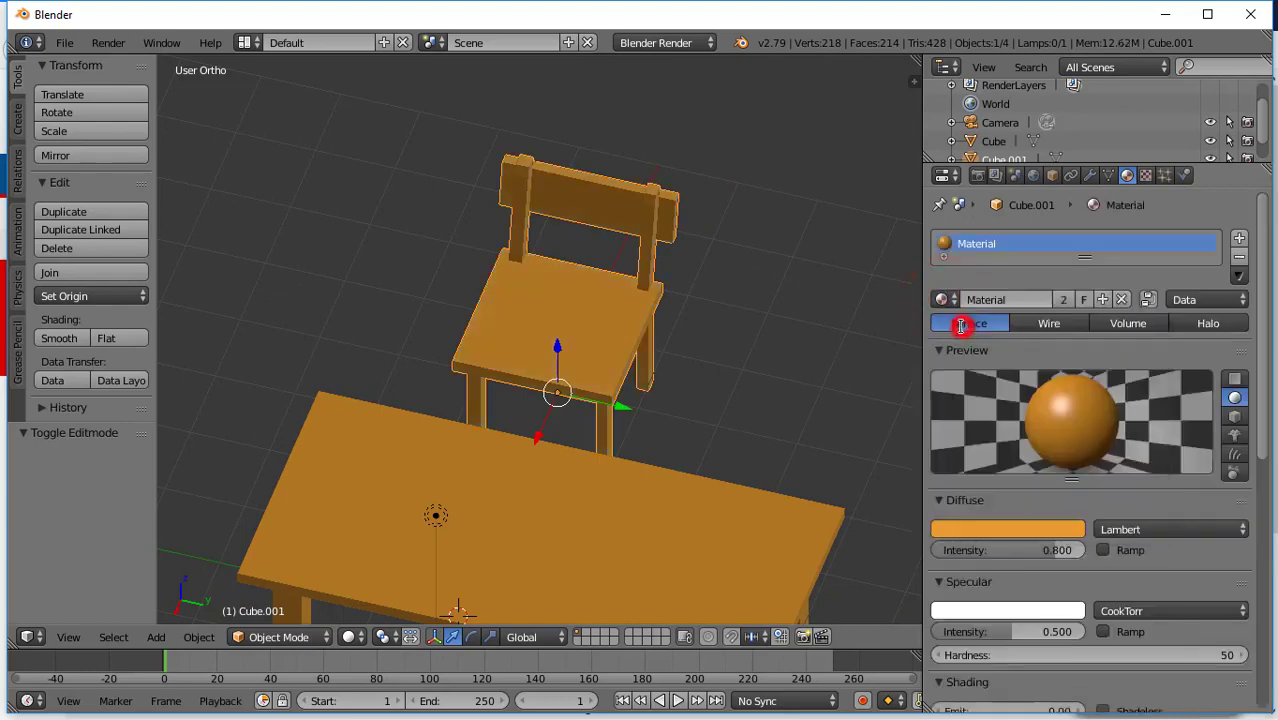
# - Move the chair down and closer to the table, and scale it to 0.928
pyautogui.moveTo(733, 297); pyautogui.dragTo(599, 262, button='middle')
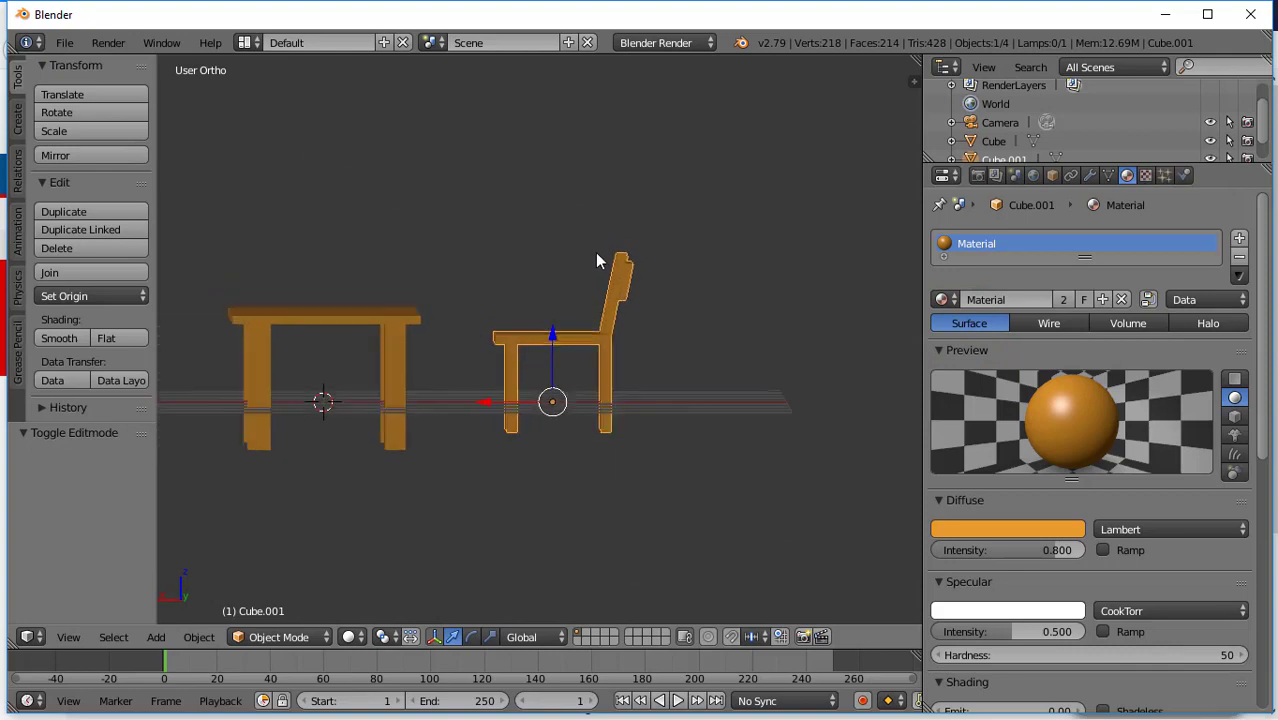
pyautogui.moveTo(551, 338); pyautogui.dragTo(403, 420)
pyautogui.moveTo(602, 345); pyautogui.dragTo(628, 280, button='middle')
pyautogui.press('s')
pyautogui.click(596, 308)
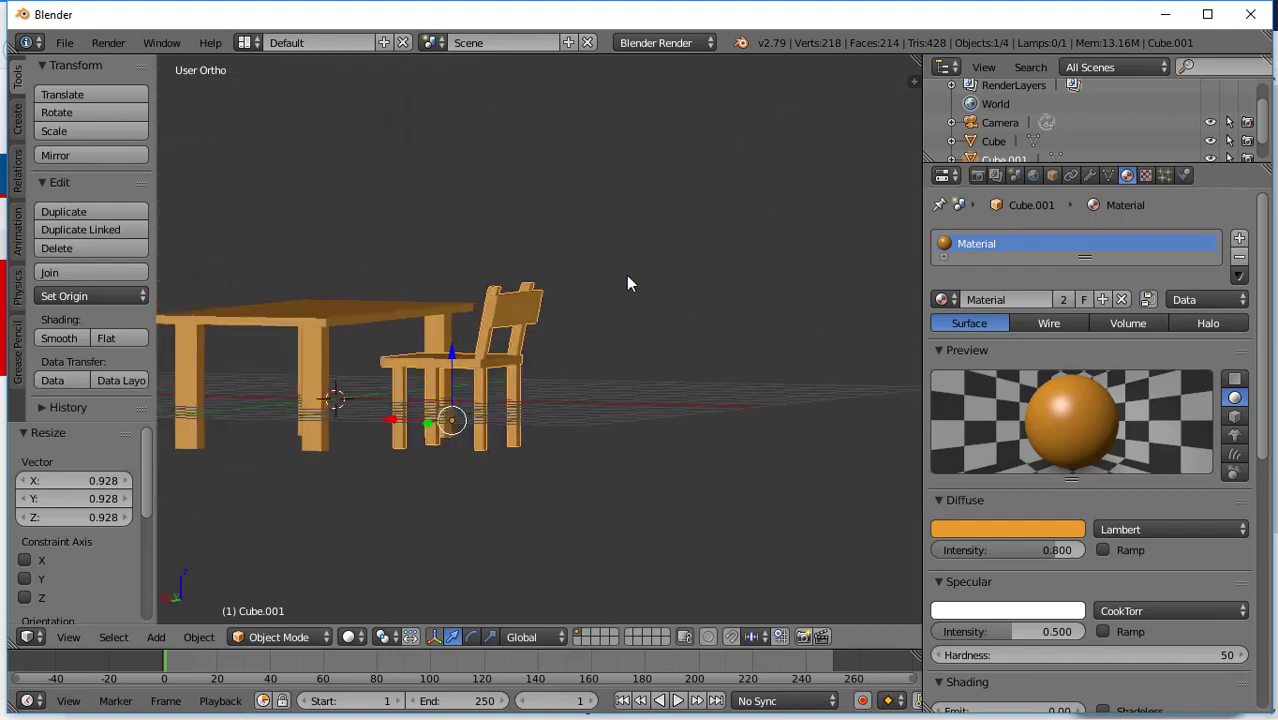
pyautogui.rightClick(344, 321)
pyautogui.press('s')
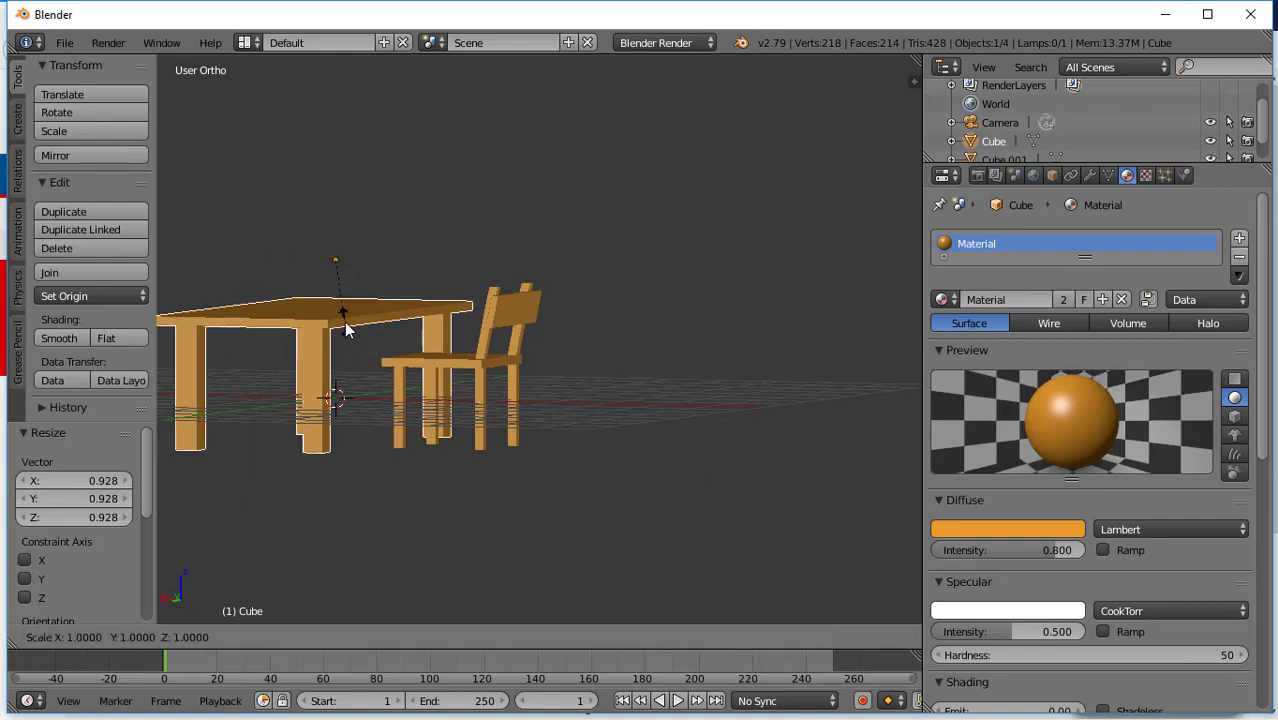
pyautogui.press('z')
pyautogui.rightClick(344, 307)
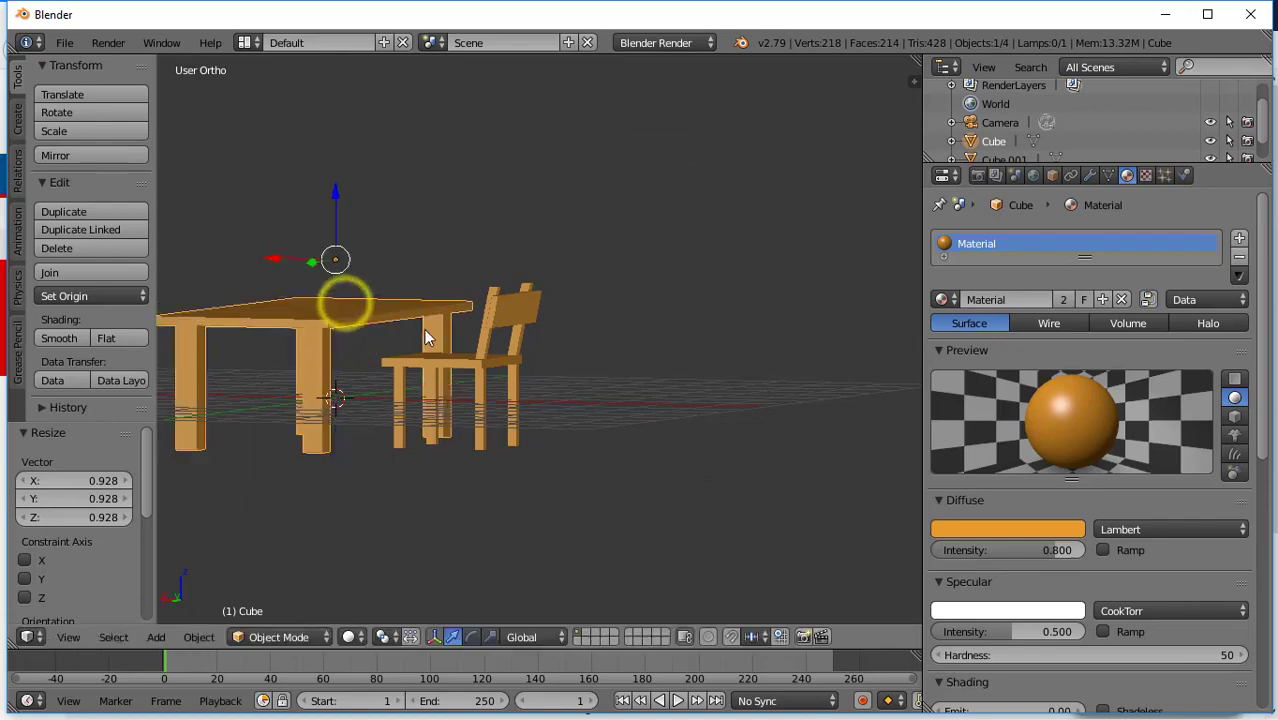
# - Select the chair and move it 1.160 along Y beside the table's long edge
pyautogui.moveTo(440, 333); pyautogui.dragTo(275, 430, button='middle')
pyautogui.rightClick(444, 364)
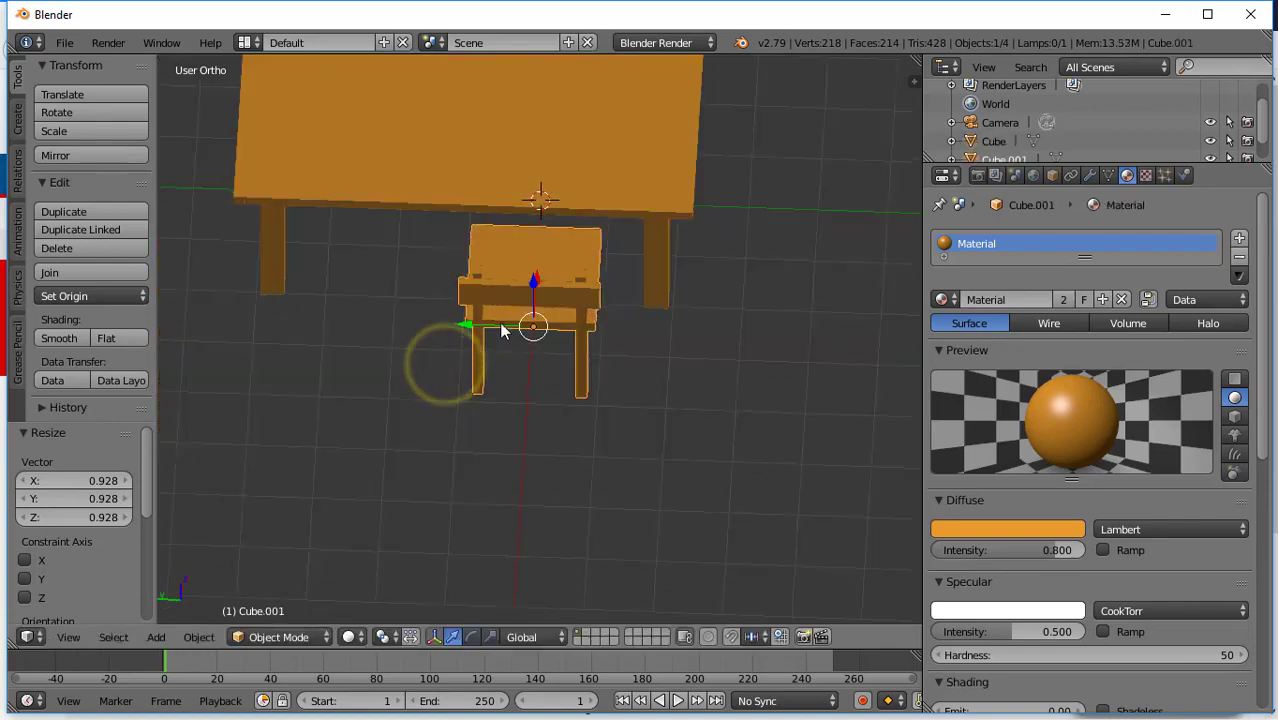
pyautogui.moveTo(482, 332); pyautogui.dragTo(414, 325)
pyautogui.moveTo(414, 325); pyautogui.dragTo(615, 489, button='middle')
# - Add a plane mesh at the origin and scale it up into a large floor
pyautogui.click(157, 637)
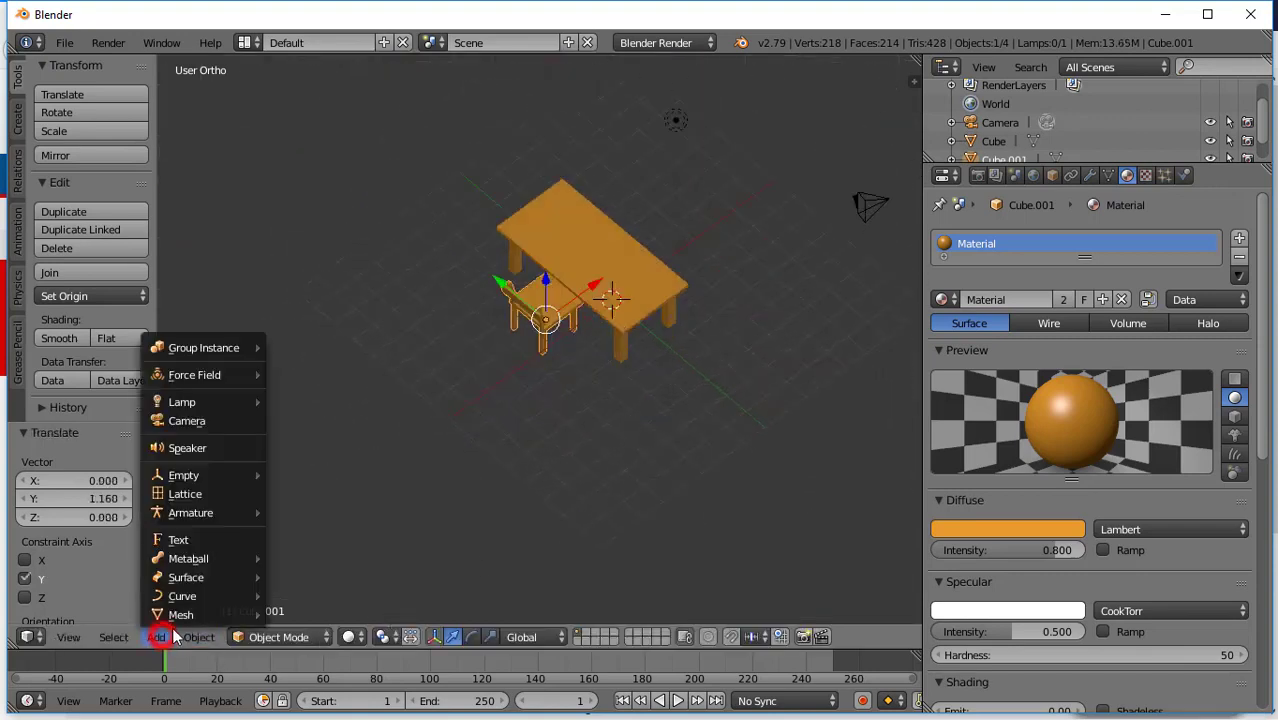
pyautogui.moveTo(181, 616)
pyautogui.click(335, 441)
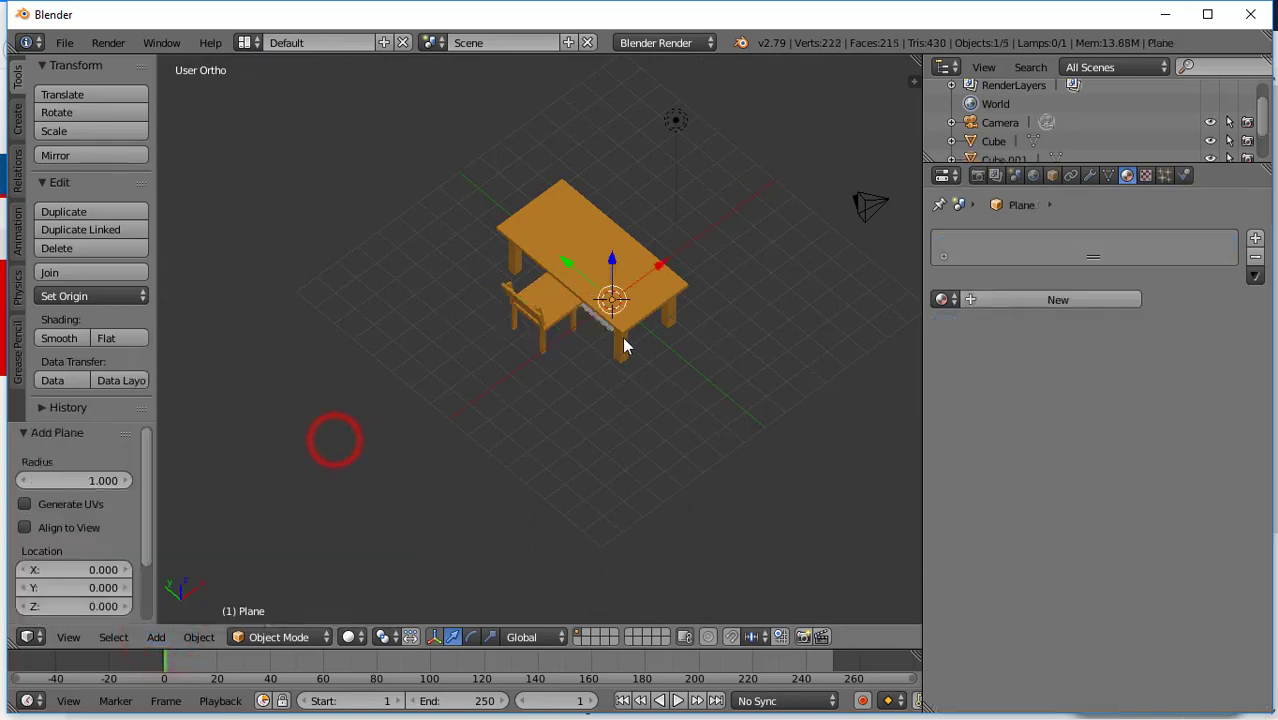
pyautogui.press('s')
pyautogui.click(337, 547)
# - Lower the floor plane along Z to the bottom of the table and chair legs
pyautogui.scroll(-3, 409, 403)
pyautogui.moveTo(409, 403); pyautogui.dragTo(424, 270, button='middle')
pyautogui.moveTo(627, 298); pyautogui.dragTo(620, 432)
pyautogui.moveTo(620, 432); pyautogui.dragTo(582, 378, button='middle')
pyautogui.moveTo(645, 333); pyautogui.dragTo(643, 387)
# - Raise the chair 0.074 along Z relative to the floor plane, and select the table
pyautogui.rightClick(575, 356)
pyautogui.moveTo(569, 338); pyautogui.dragTo(570, 314)
pyautogui.moveTo(570, 314); pyautogui.dragTo(610, 376, button='middle')
pyautogui.rightClick(624, 348)
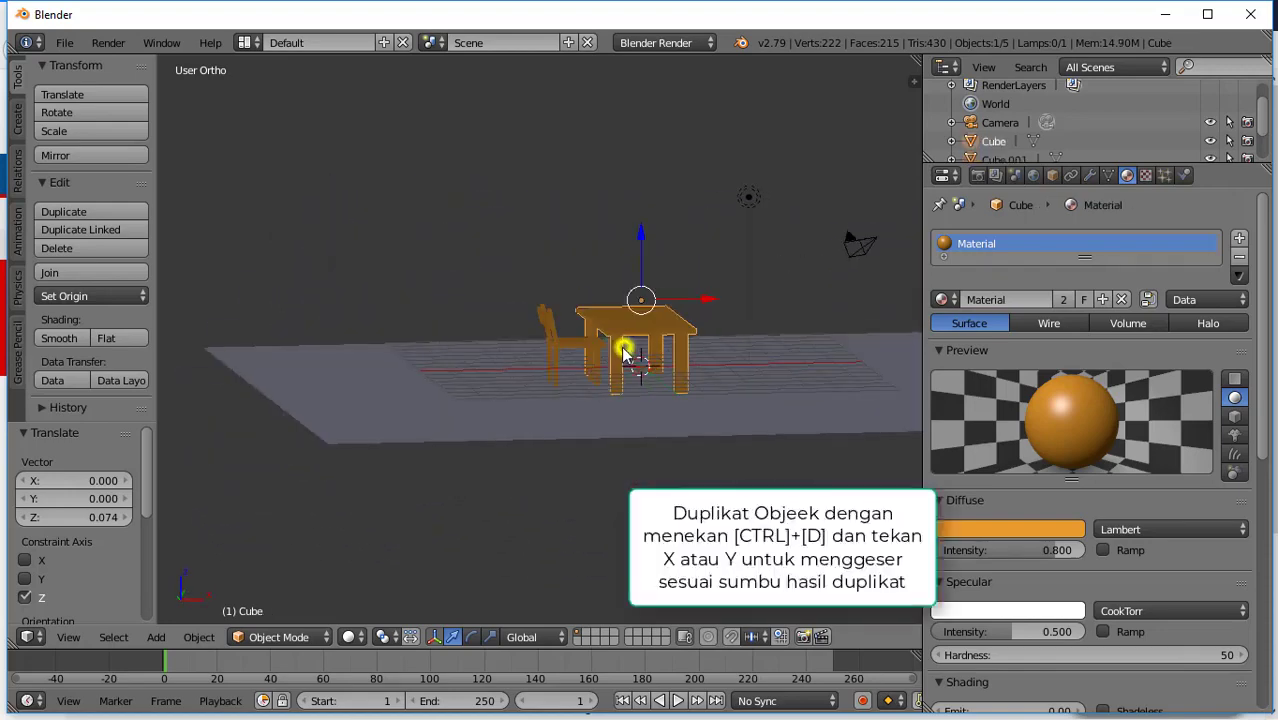
# - Add the chair to the table selection and move both 8.565 along Y, and back along X to a corner of the floor
pyautogui.keyDown('shift'); pyautogui.rightClick(588, 338); pyautogui.keyUp('shift')
pyautogui.scroll(-2, 516, 439)
pyautogui.moveTo(516, 439); pyautogui.dragTo(680, 572, button='middle')
pyautogui.moveTo(548, 282); pyautogui.dragTo(540, 285, button='middle')
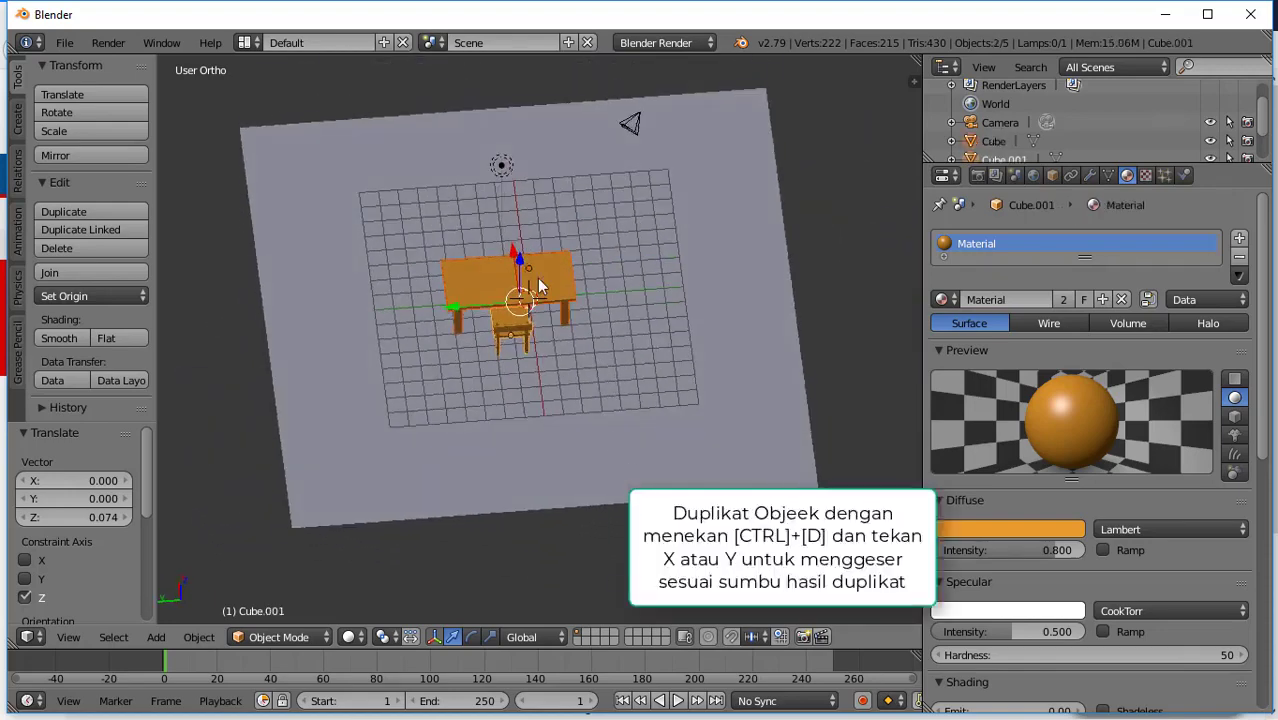
pyautogui.press('g')
pyautogui.press('y')
pyautogui.press('y')
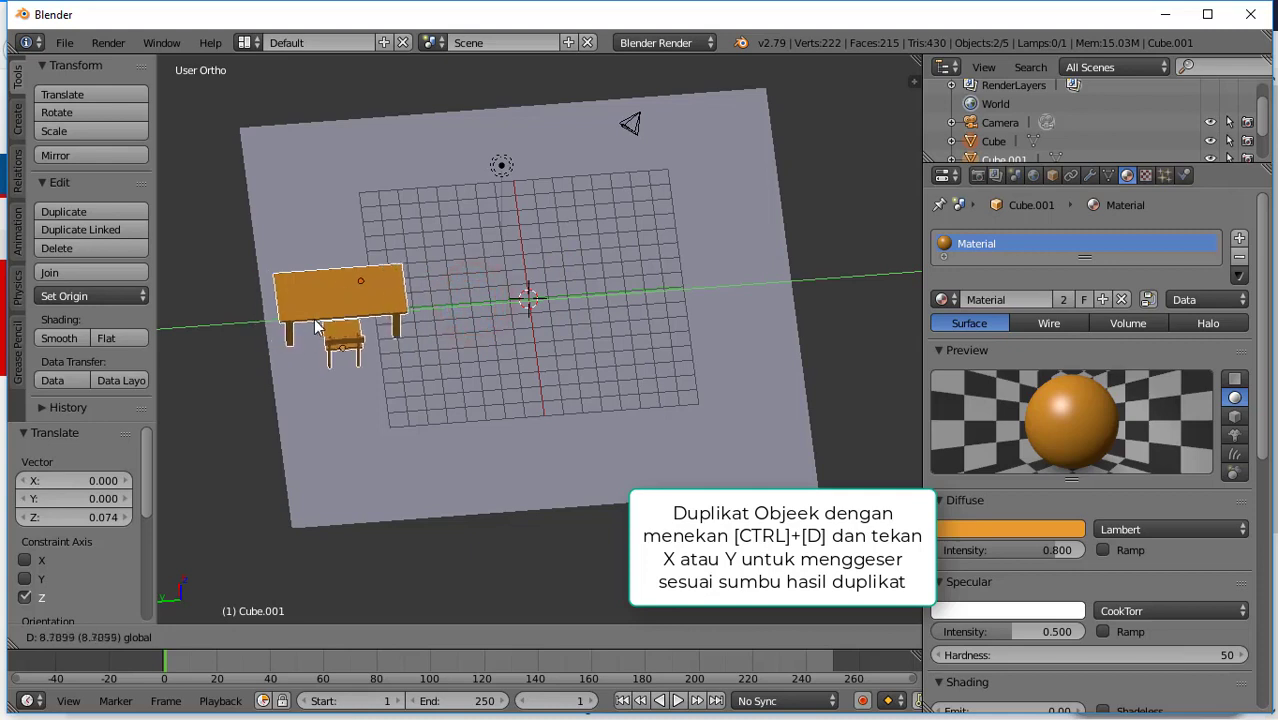
pyautogui.click(352, 310)
pyautogui.moveTo(346, 262); pyautogui.dragTo(352, 395)
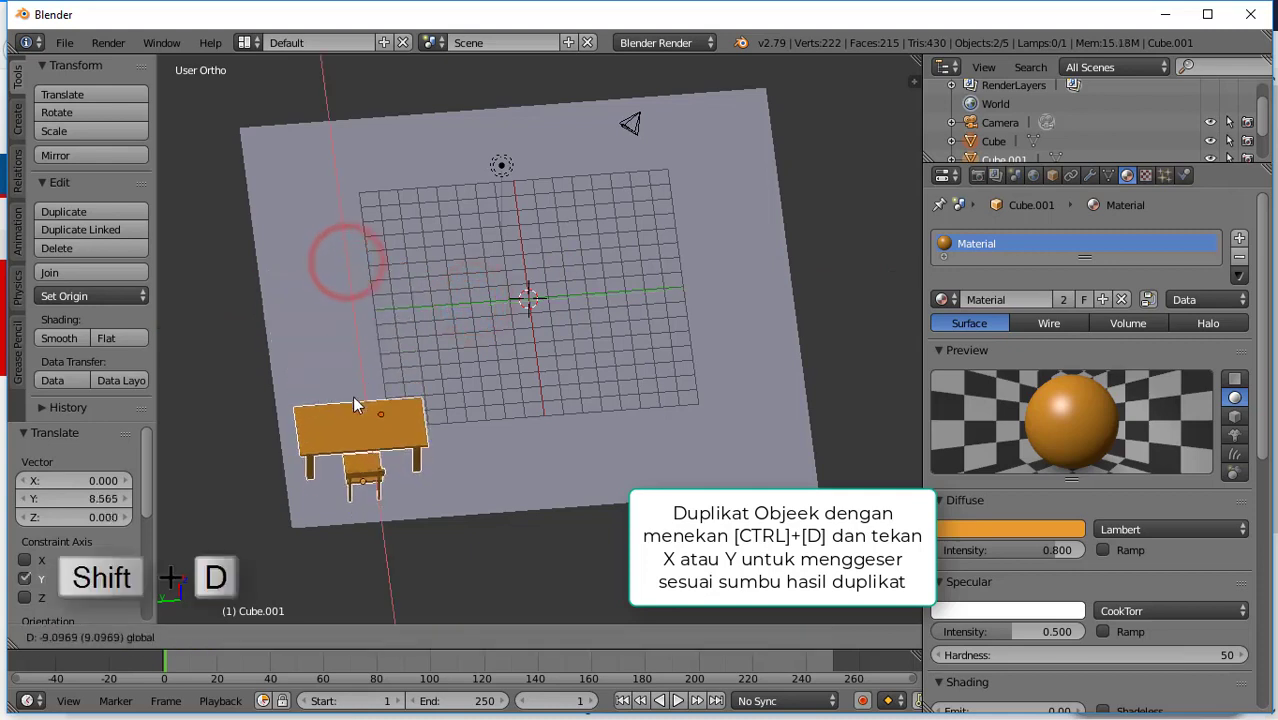
# - Duplicate the table and chair twice along Y, placing the middle copy with a -9.598 offset, to form a row of three sets
pyautogui.hotkey('shift', 'd')
pyautogui.rightClick(385, 409)
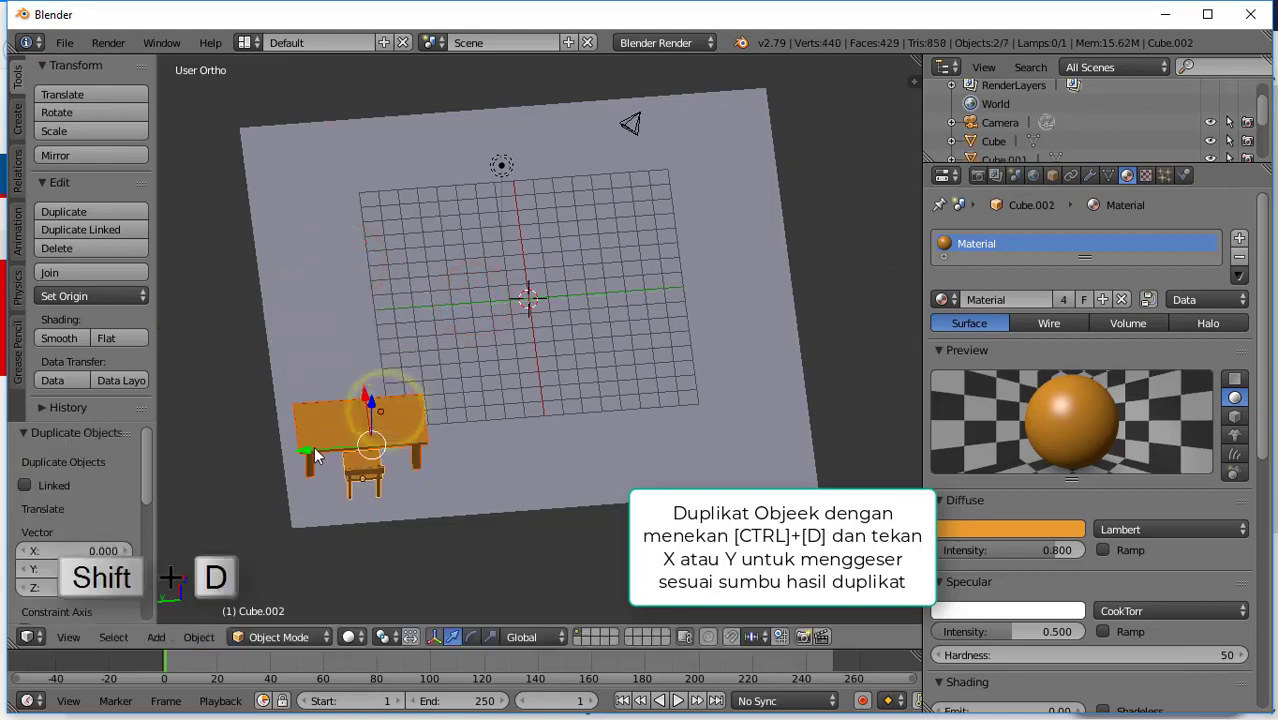
pyautogui.moveTo(314, 446); pyautogui.dragTo(693, 441)
pyautogui.click(505, 432)
pyautogui.hotkey('shift', 'd')
pyautogui.rightClick(500, 428)
# - Select all three table-and-chair sets, duplicate them and move the copies 7.567 along X as a second row
pyautogui.keyDown('shift'); pyautogui.rightClick(536, 452); pyautogui.keyUp('shift')
pyautogui.keyDown('shift'); pyautogui.rightClick(528, 408); pyautogui.keyUp('shift')
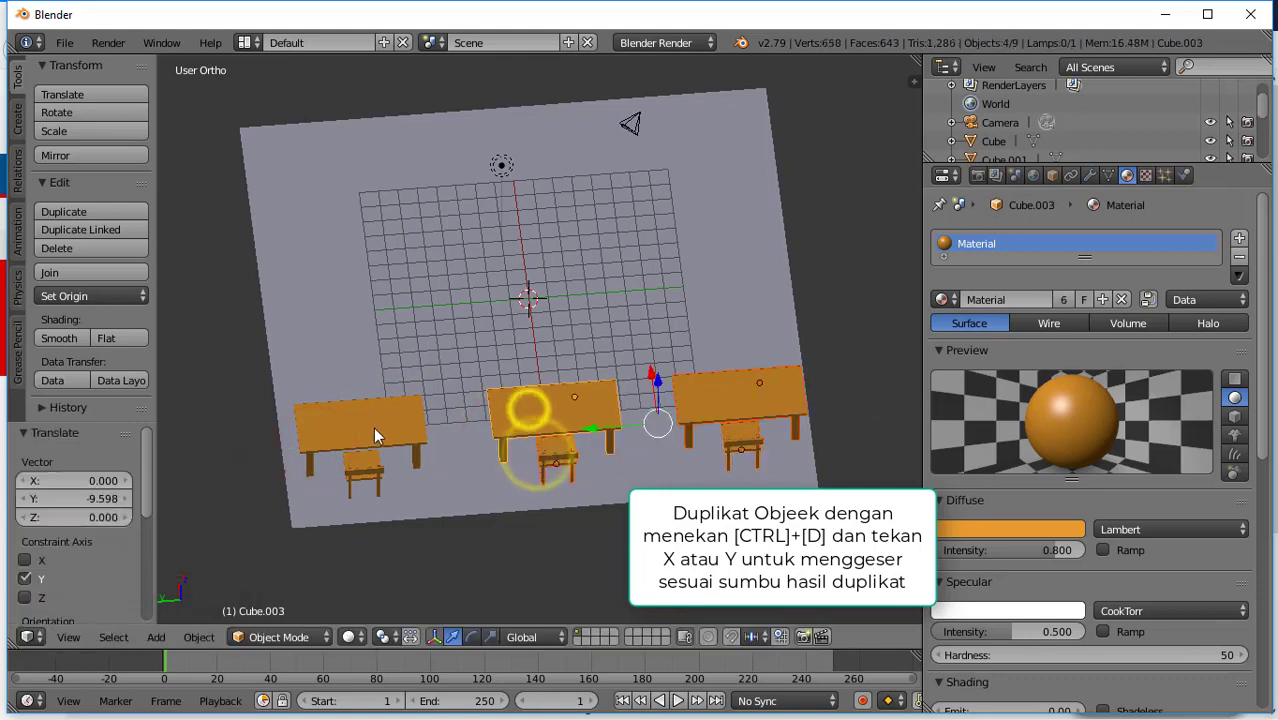
pyautogui.keyDown('shift'); pyautogui.rightClick(372, 428); pyautogui.keyUp('shift')
pyautogui.keyDown('shift'); pyautogui.rightClick(360, 465); pyautogui.keyUp('shift')
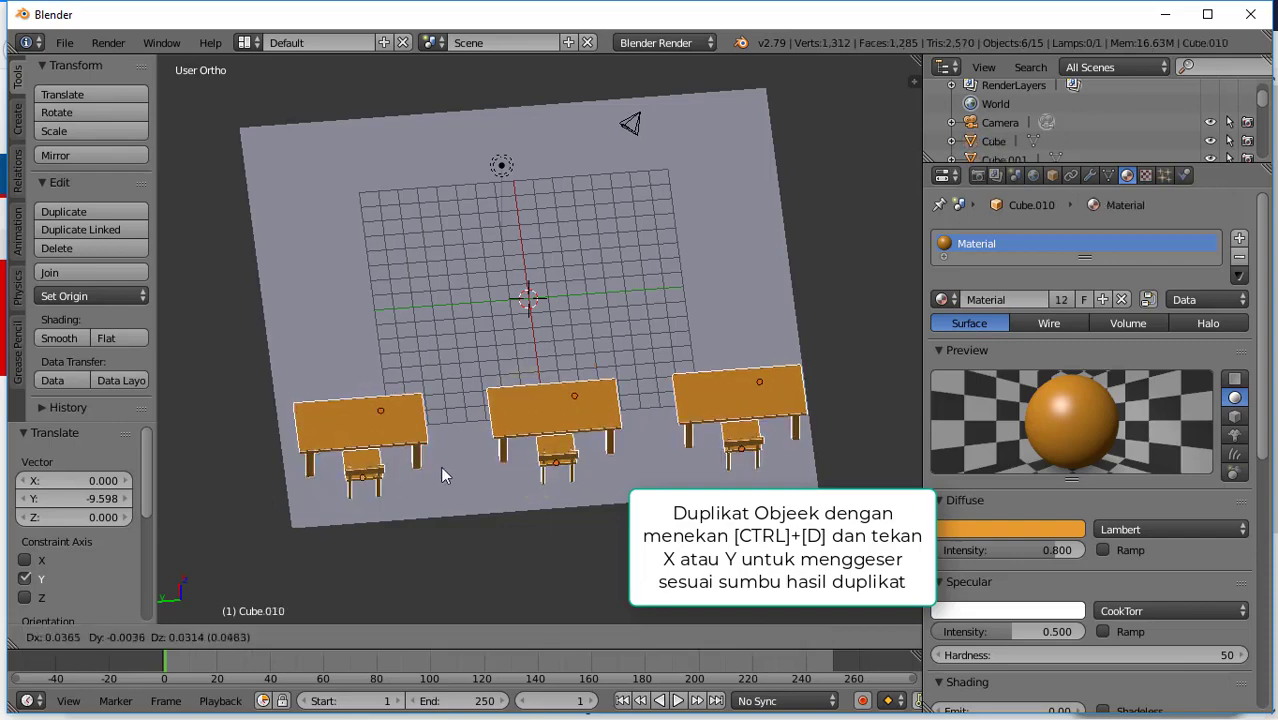
pyautogui.hotkey('shift', 'd')
pyautogui.rightClick(440, 467)
pyautogui.moveTo(558, 393); pyautogui.dragTo(609, 369, button='middle')
pyautogui.moveTo(609, 369); pyautogui.dragTo(495, 310)
pyautogui.moveTo(504, 350); pyautogui.dragTo(558, 376, button='middle')
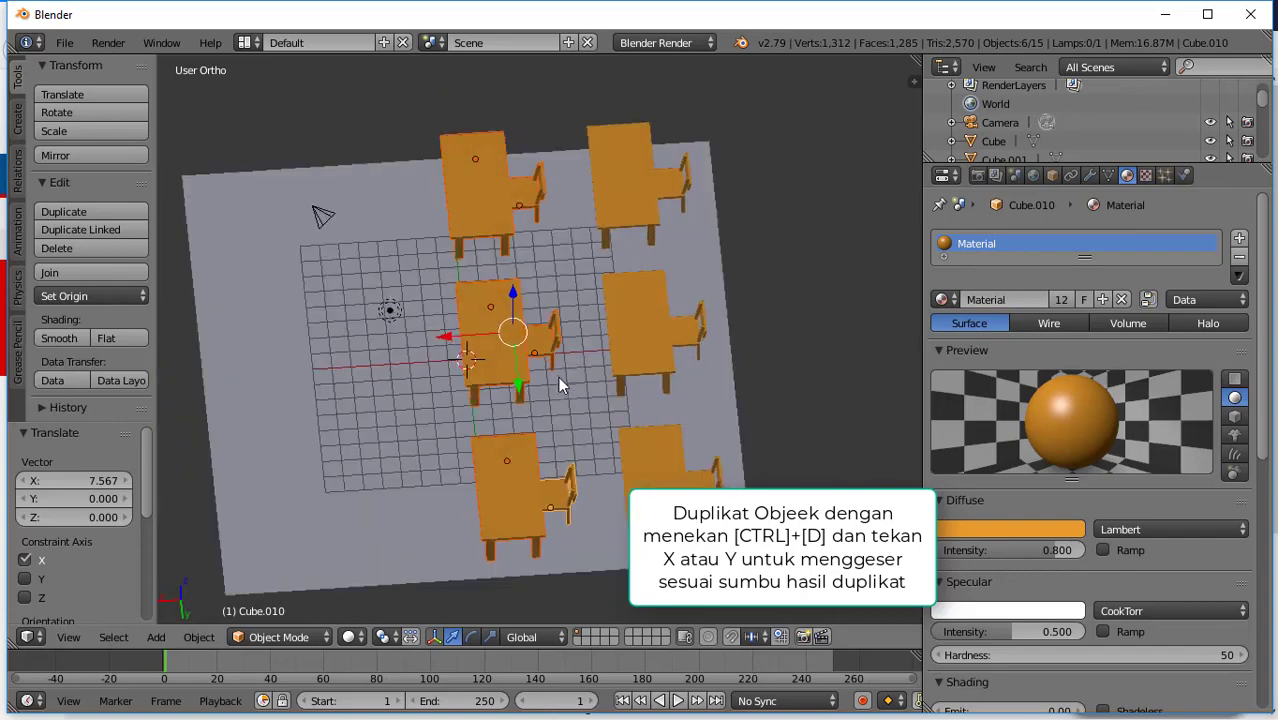
# - Duplicate the second row of tables and chairs and move the copy along X as a third row
pyautogui.hotkey('shift', 'd')
pyautogui.rightClick(468, 345)
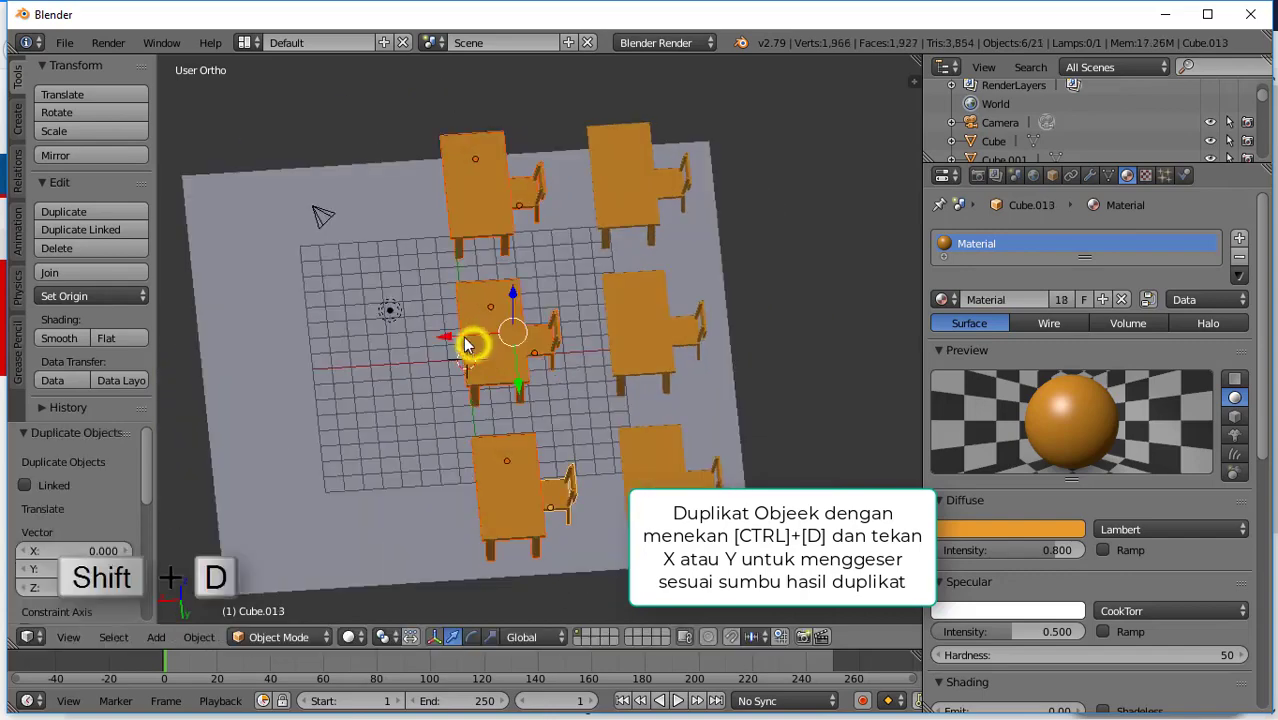
pyautogui.press('g')
pyautogui.press('x')
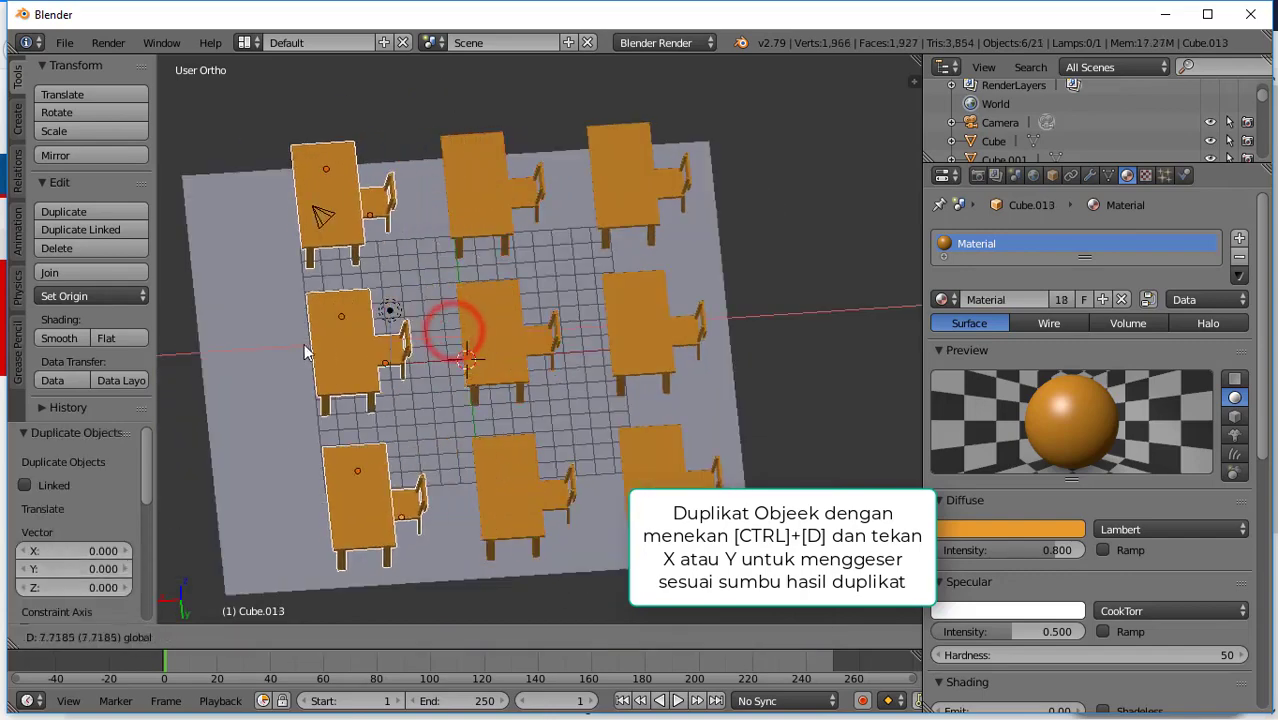
pyautogui.click(292, 352)
# - Duplicate the third row of sets and move the copy 8.227 along X to make a fourth row
pyautogui.hotkey('shift', 'd')
pyautogui.rightClick(347, 383)
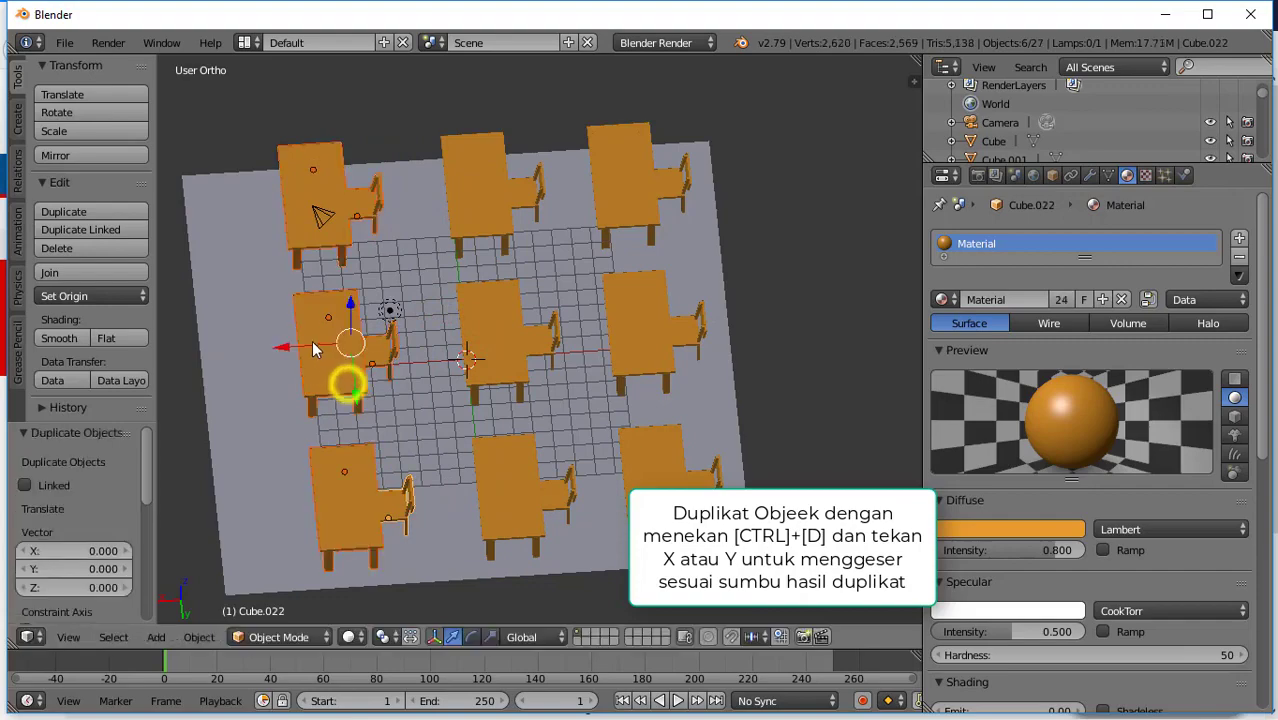
pyautogui.moveTo(289, 349); pyautogui.dragTo(890, 351)
pyautogui.scroll(-1, 1062, 381)
pyautogui.moveTo(779, 370); pyautogui.dragTo(502, 617, button='middle')
# - Select the floor plane and scale its mesh by 1.676 in Edit Mode so it extends beyond all the sets
pyautogui.rightClick(668, 407)
pyautogui.scroll(-2, 453, 610)
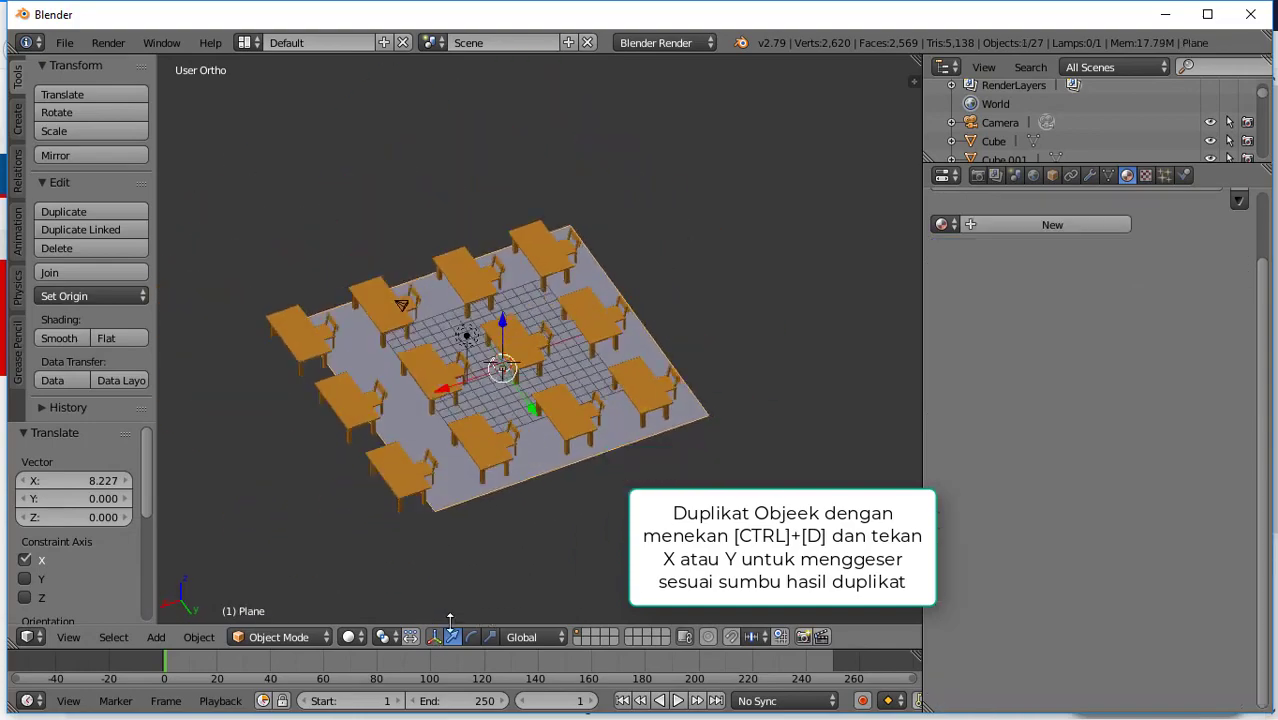
pyautogui.press('Tab')
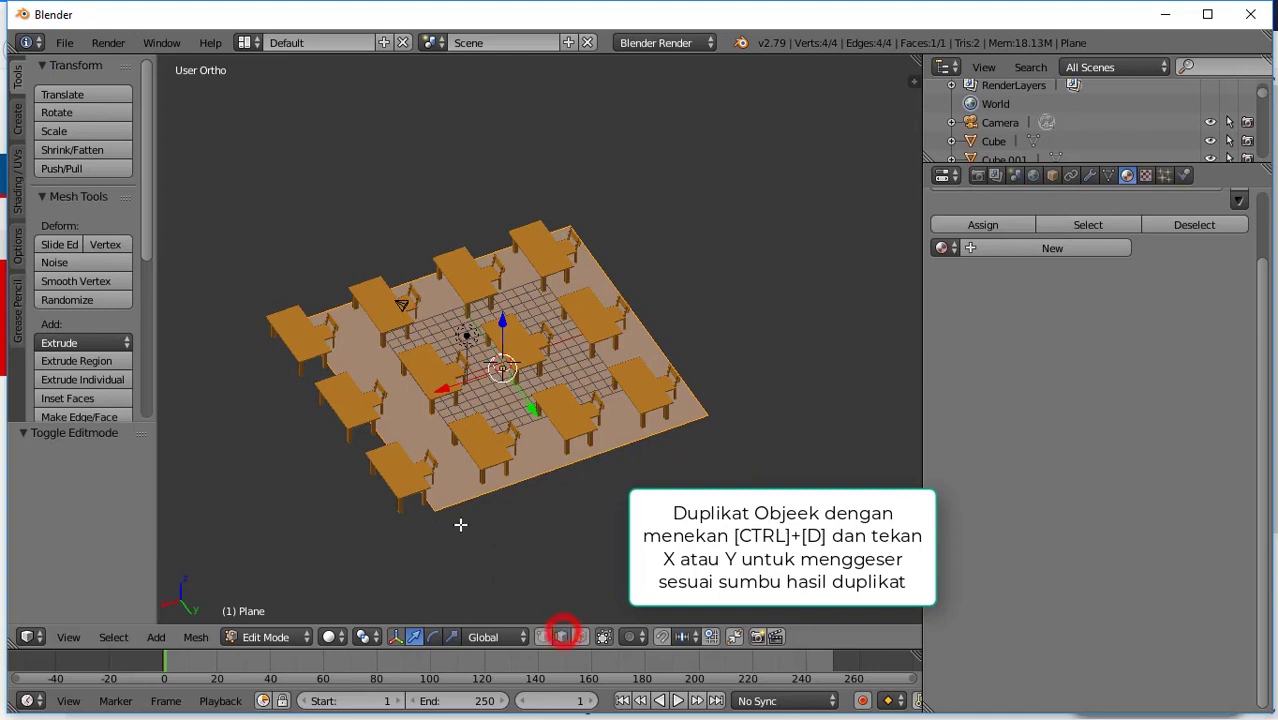
pyautogui.press('s')
pyautogui.click(596, 536)
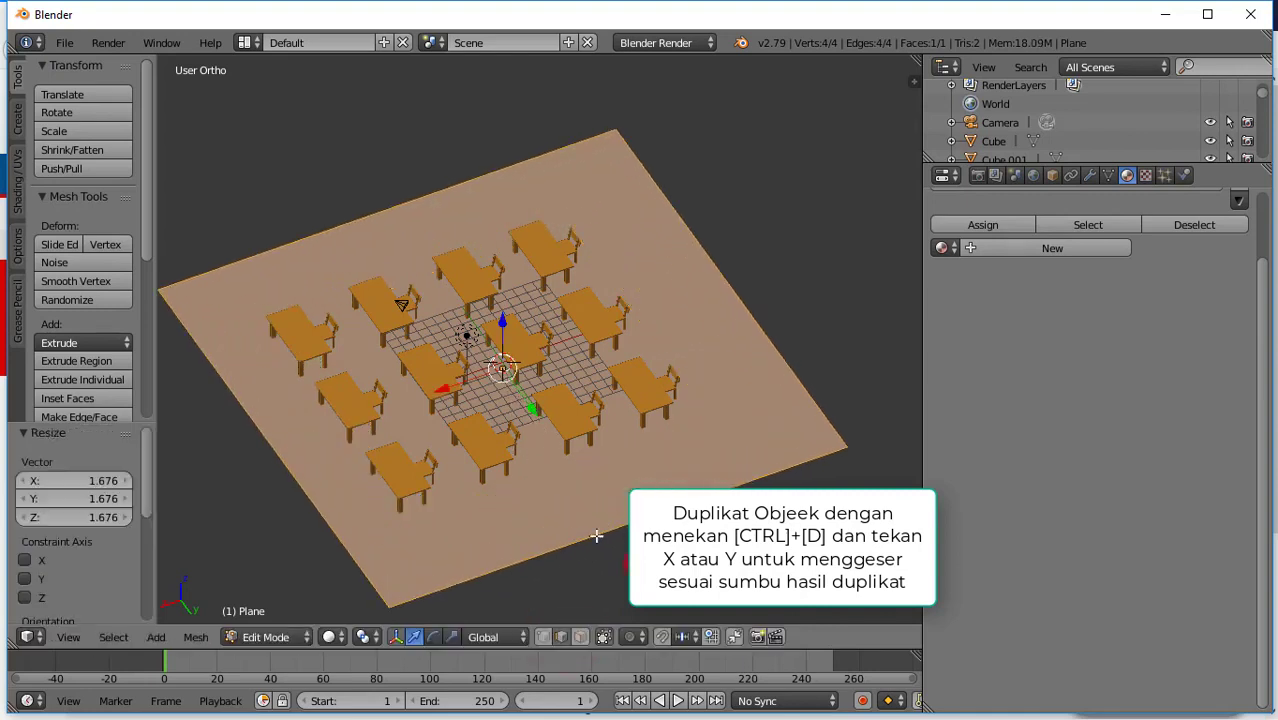
# - Extend the floor's edge in front of the fourth row outward along X, and return to Object Mode
pyautogui.rightClick(340, 536)
pyautogui.moveTo(241, 462); pyautogui.dragTo(80, 518)
pyautogui.scroll(-1, 593, 471)
pyautogui.moveTo(632, 460); pyautogui.dragTo(673, 462, button='middle')
pyautogui.press('Tab')
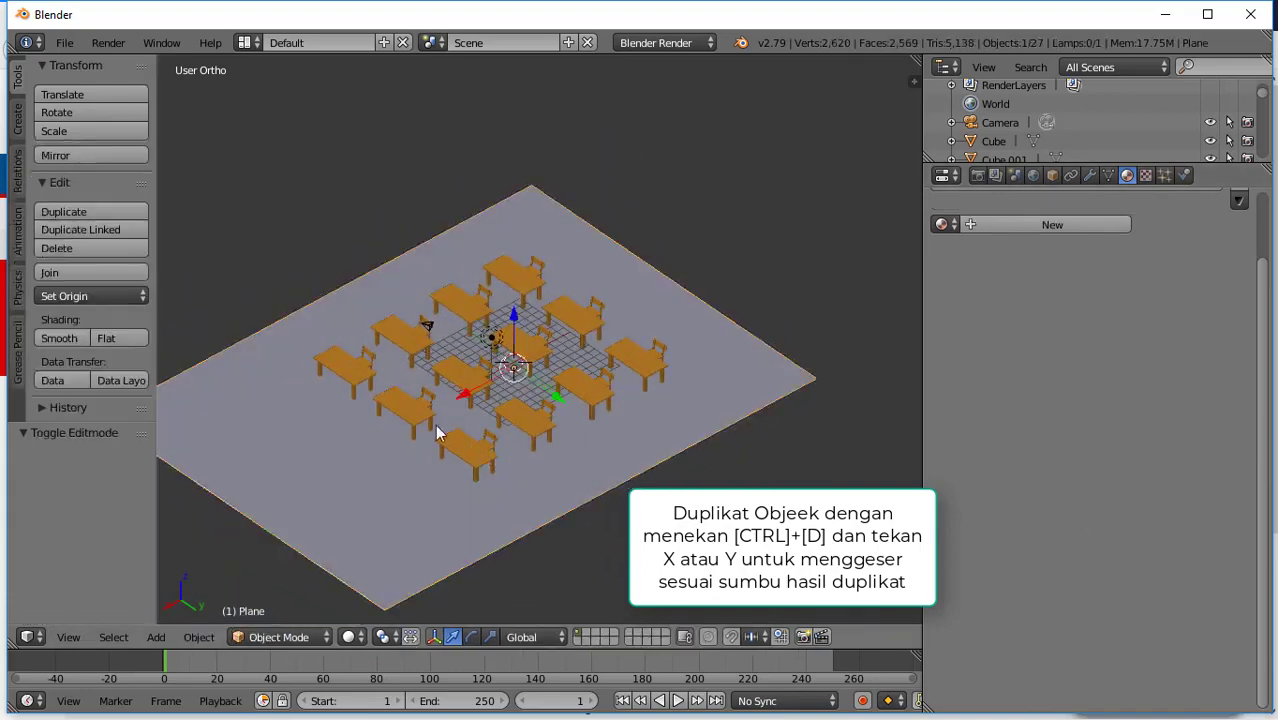
# - Duplicate the middle table and chair of the front row and move the copy 15.554 along X as the teacher's desk
pyautogui.rightClick(418, 427)
pyautogui.hotkey('shift', 'd')
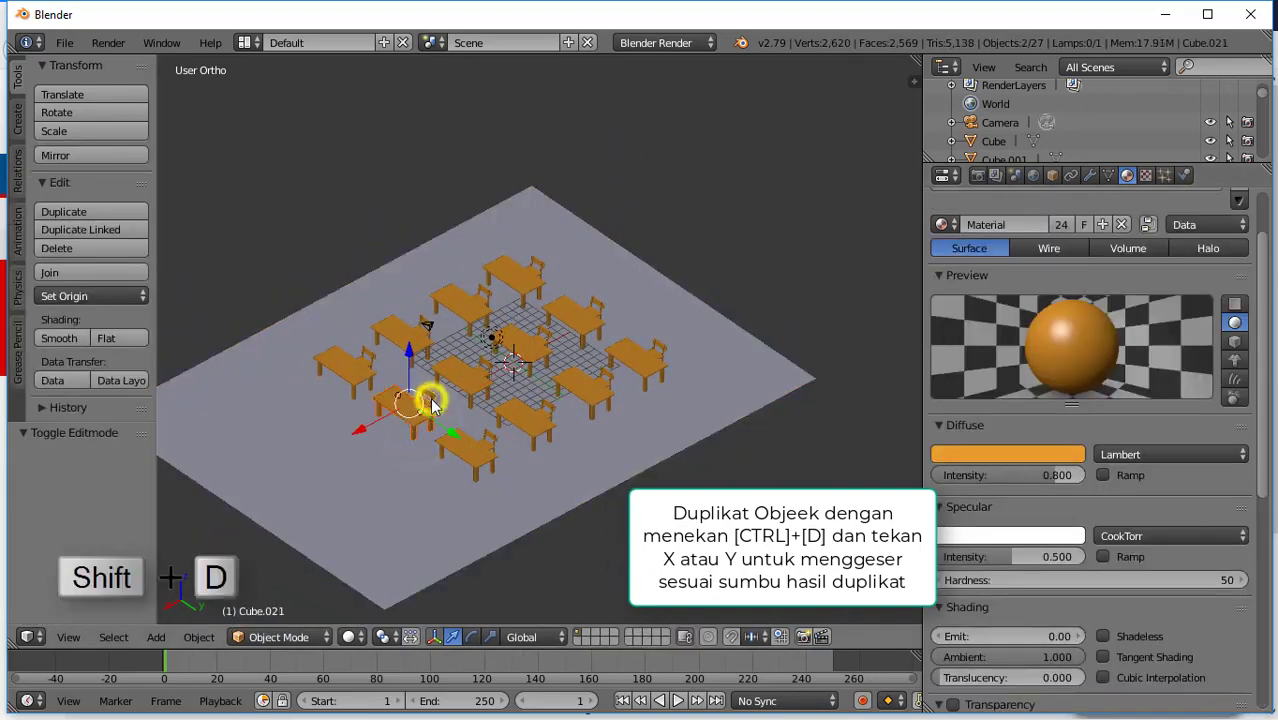
pyautogui.click(430, 400)
pyautogui.hotkey('shift', 'd')
pyautogui.press('x')
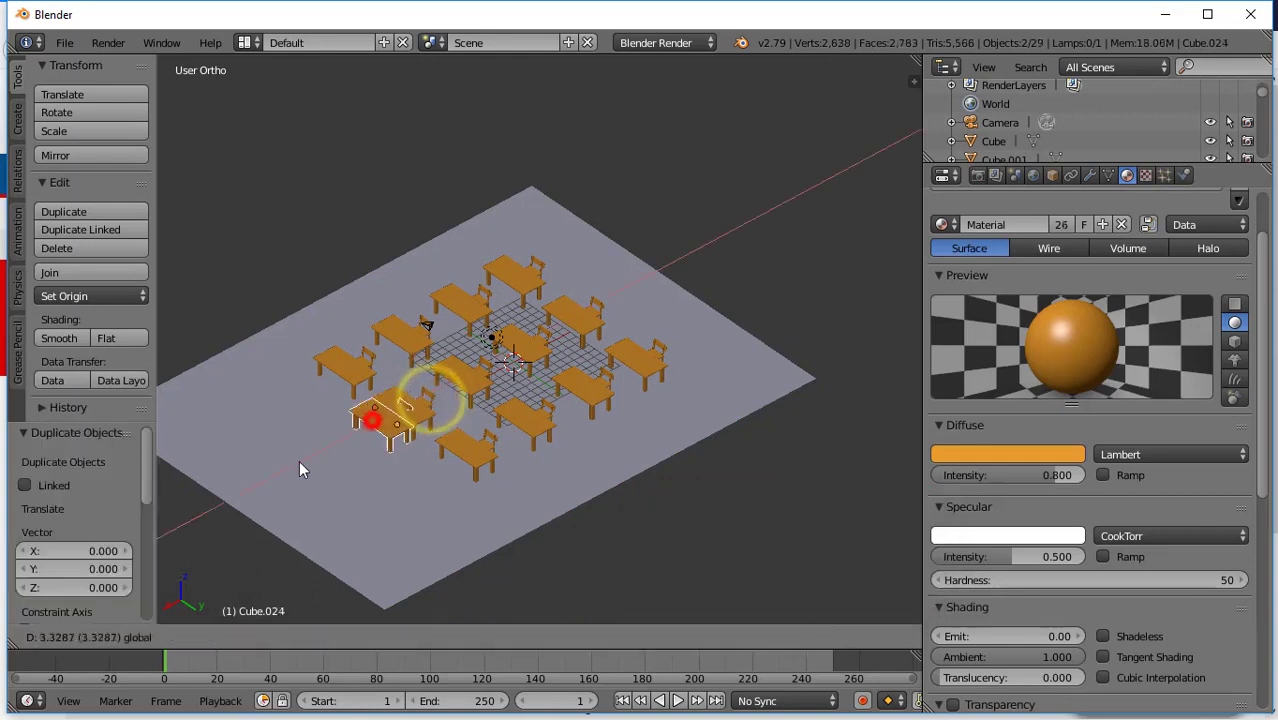
pyautogui.click(267, 488)
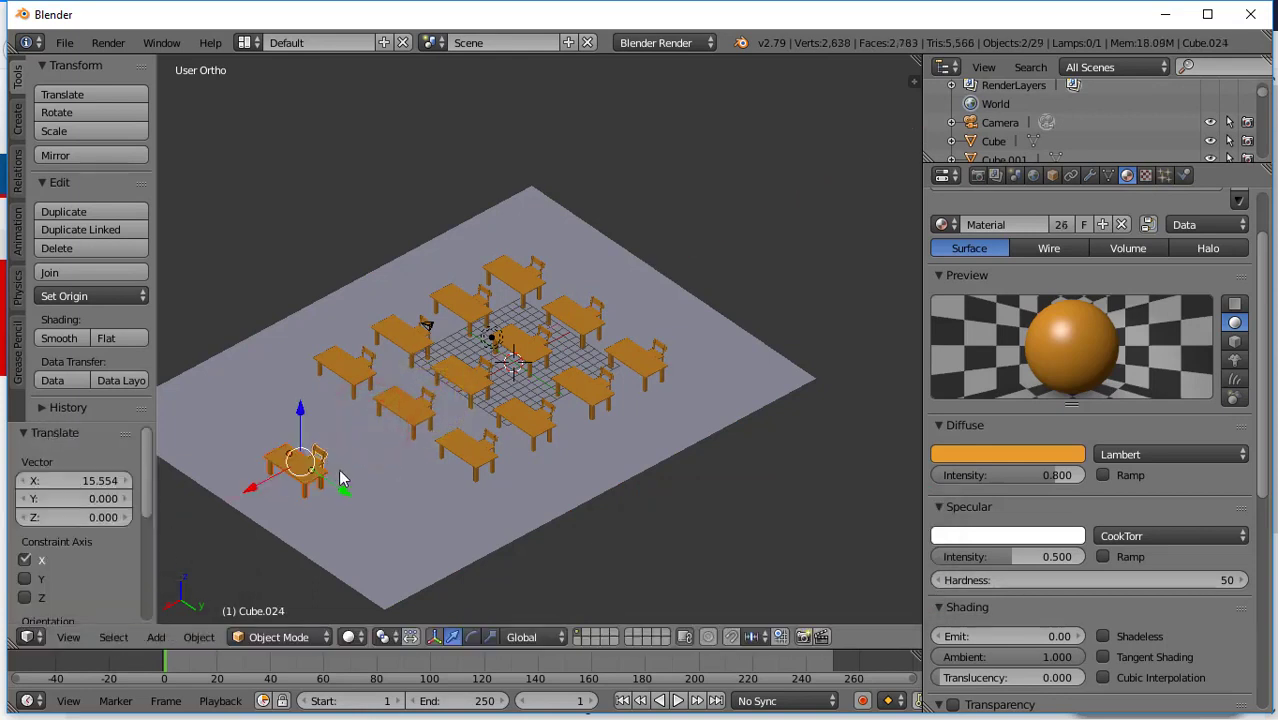
# - Rotate the separate front table and chair 180° about the global Z axis to face the rows
pyautogui.moveTo(341, 446); pyautogui.dragTo(342, 447, button='middle')
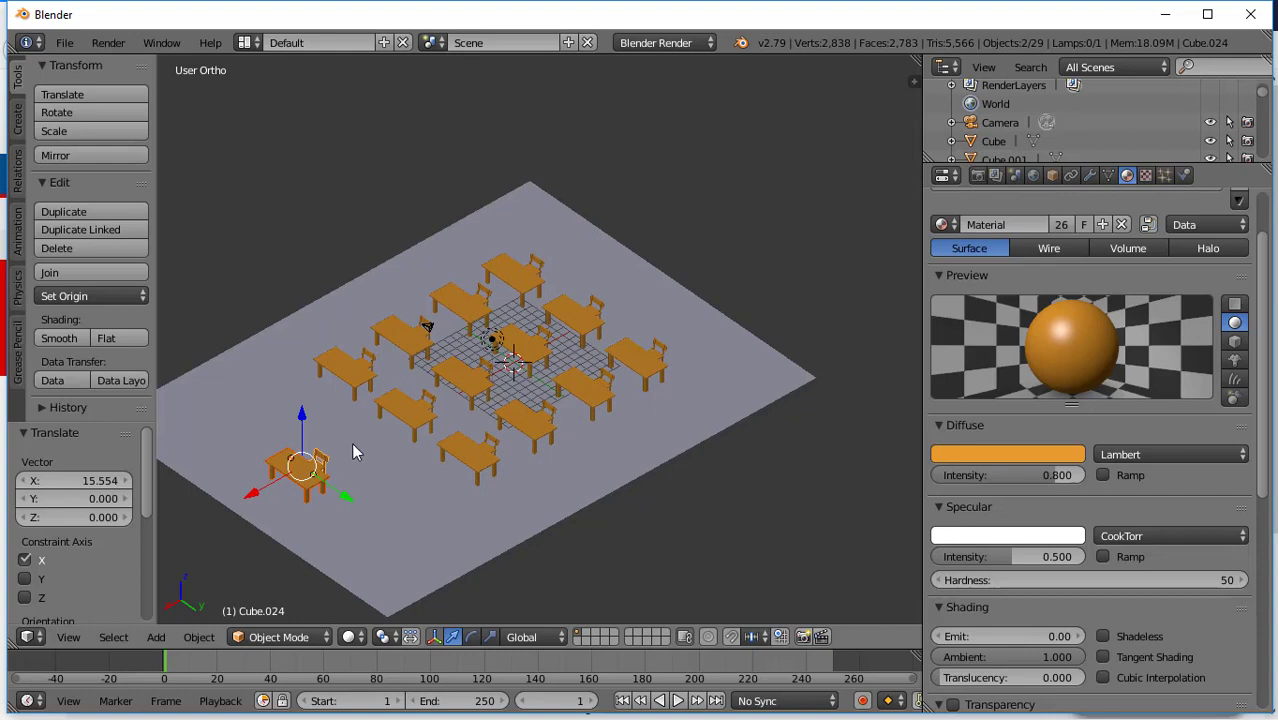
pyautogui.press('Tab')
pyautogui.press('Tab')
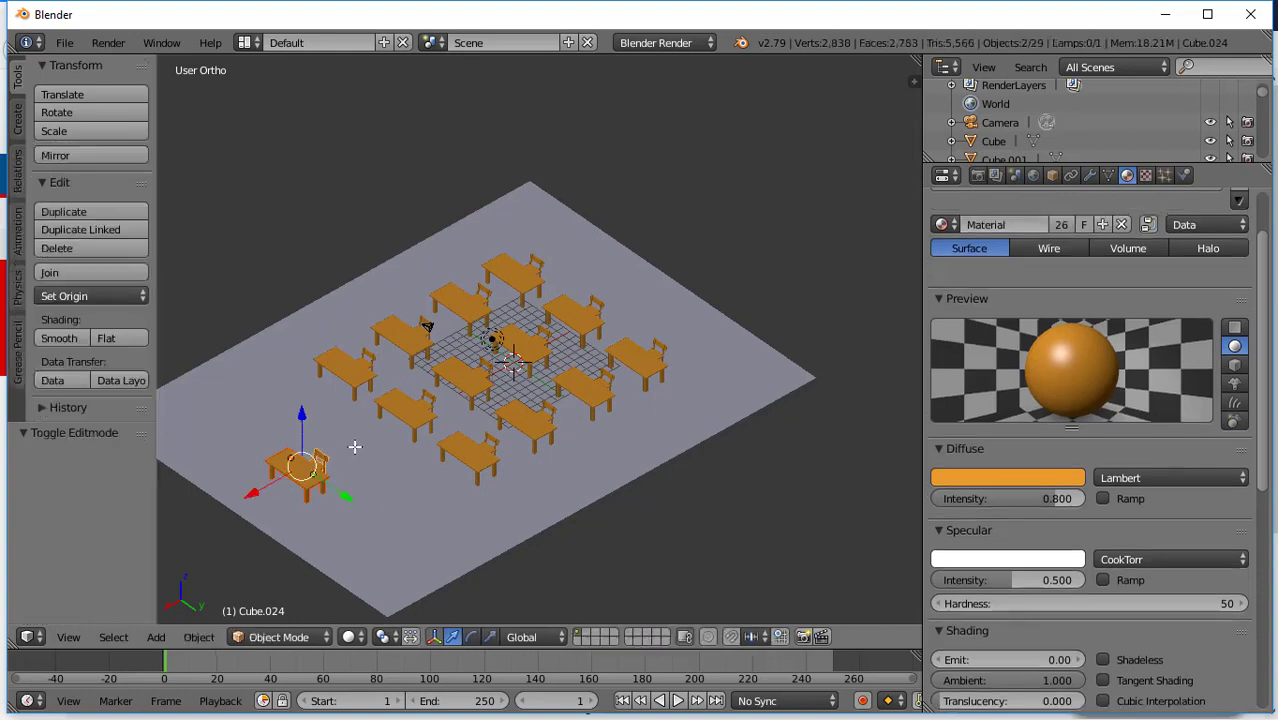
pyautogui.scroll(1, 343, 462)
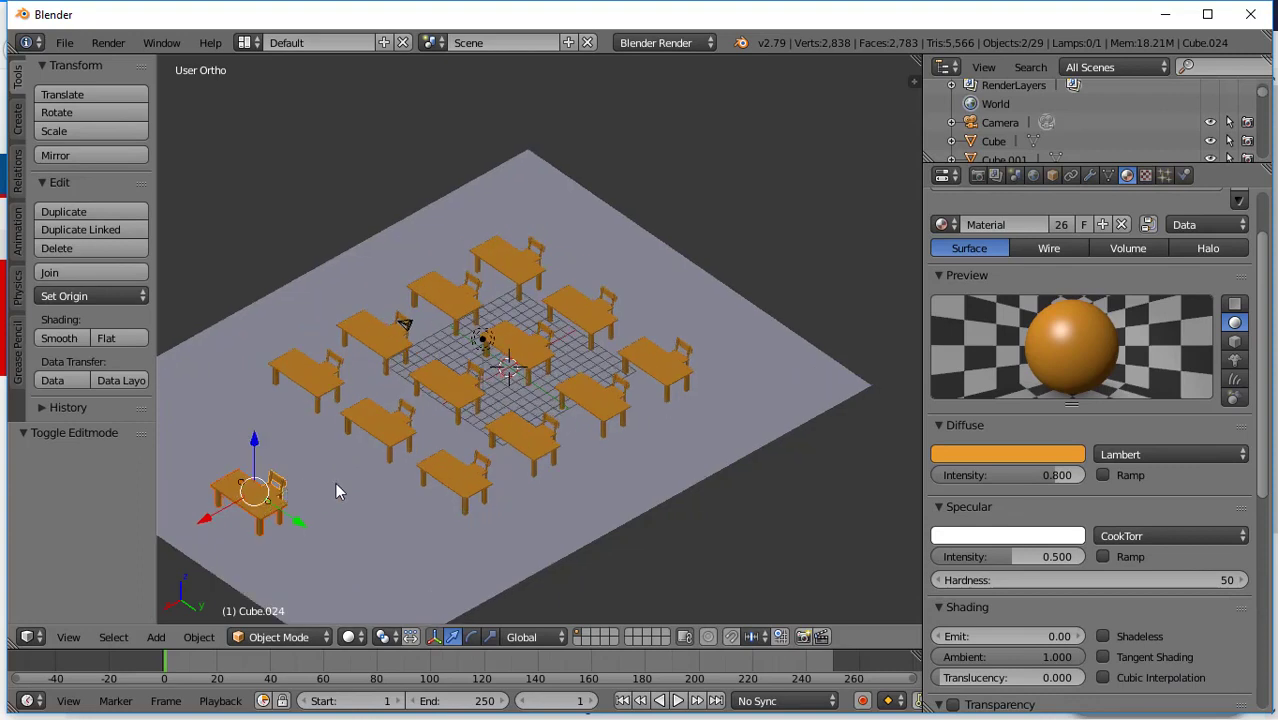
pyautogui.press('r')
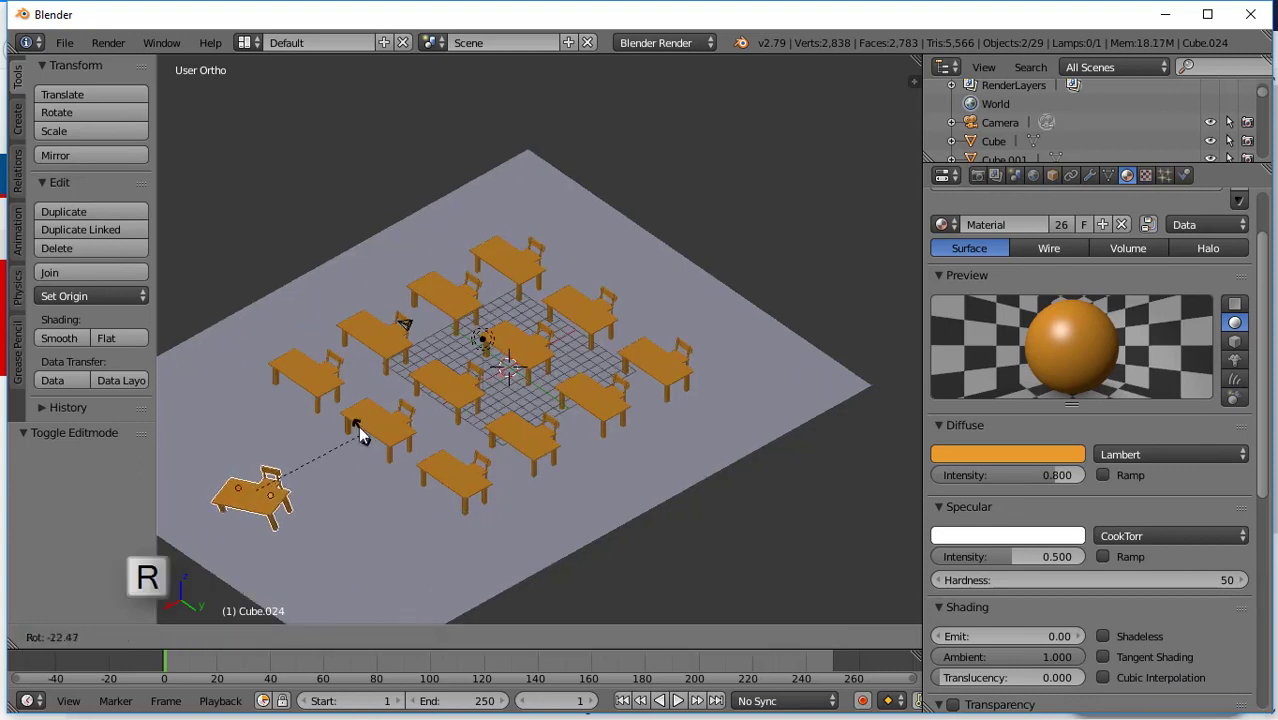
pyautogui.press('z')
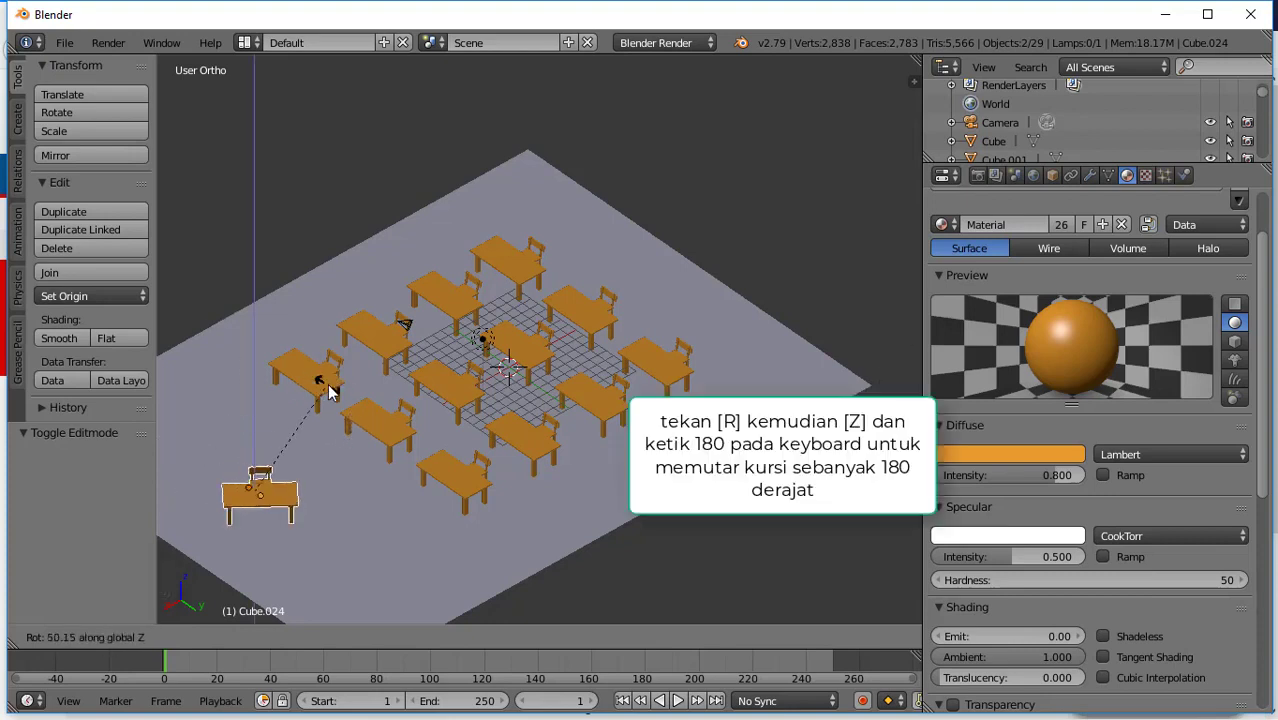
pyautogui.write('180')
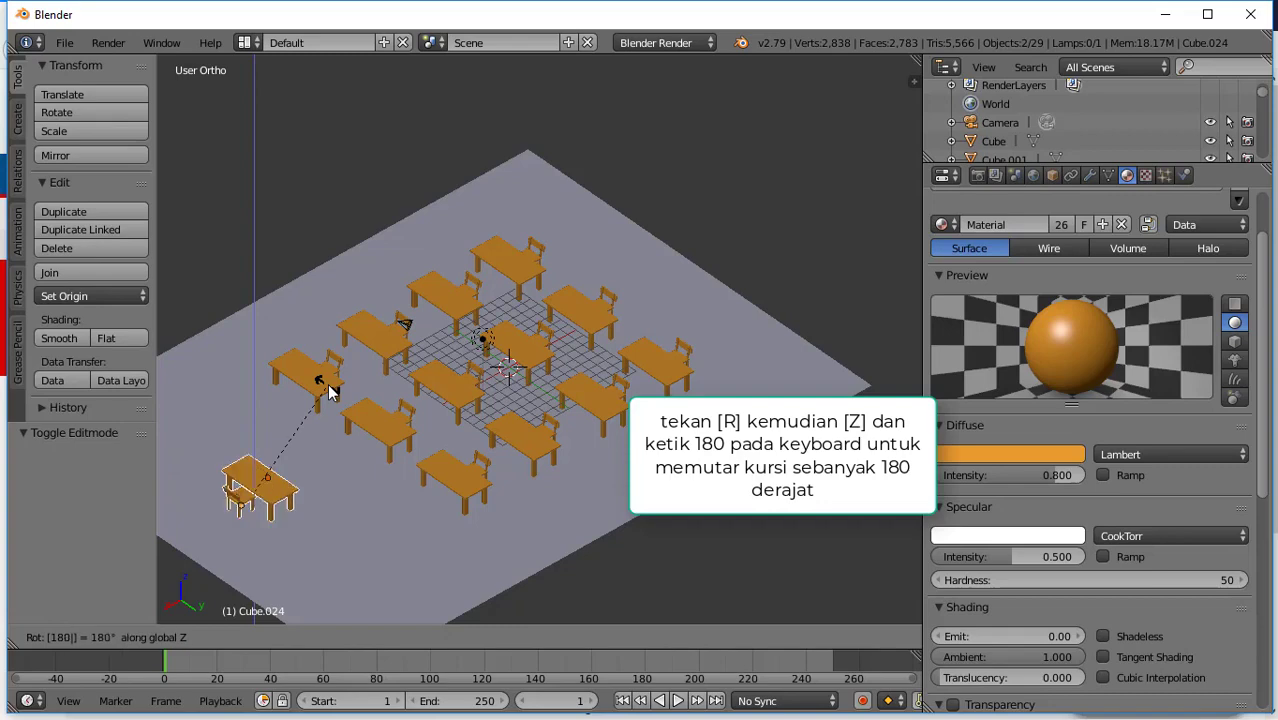
pyautogui.press('Return')
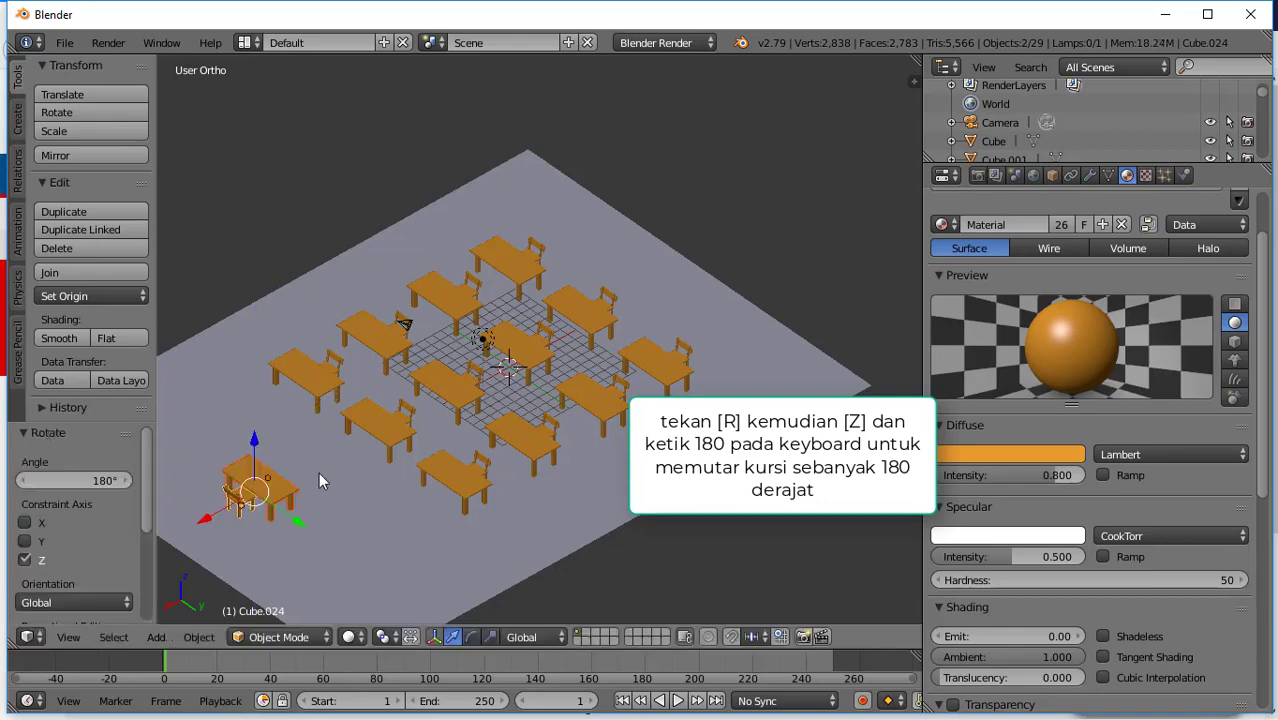
# - Extrude the floor's two long edges and the short edge behind the front desk, raising them 12.671 along Z as walls
pyautogui.moveTo(319, 472); pyautogui.dragTo(287, 456, button='middle')
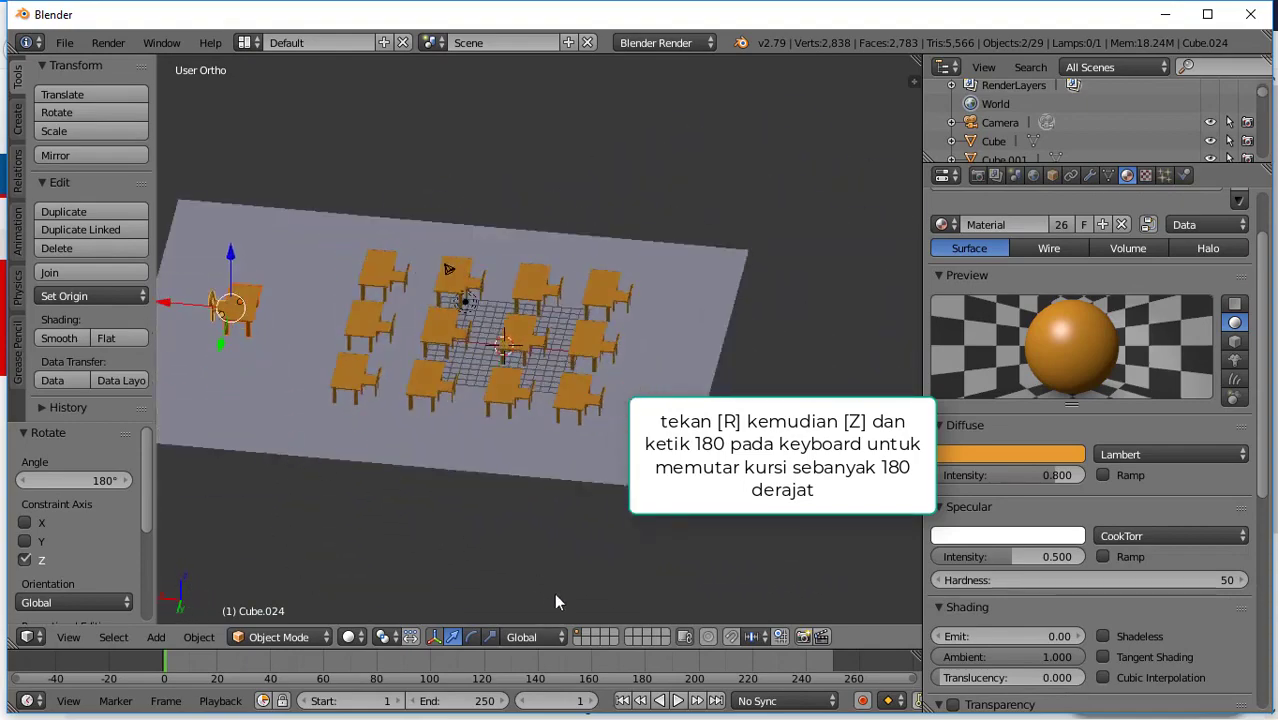
pyautogui.rightClick(336, 422)
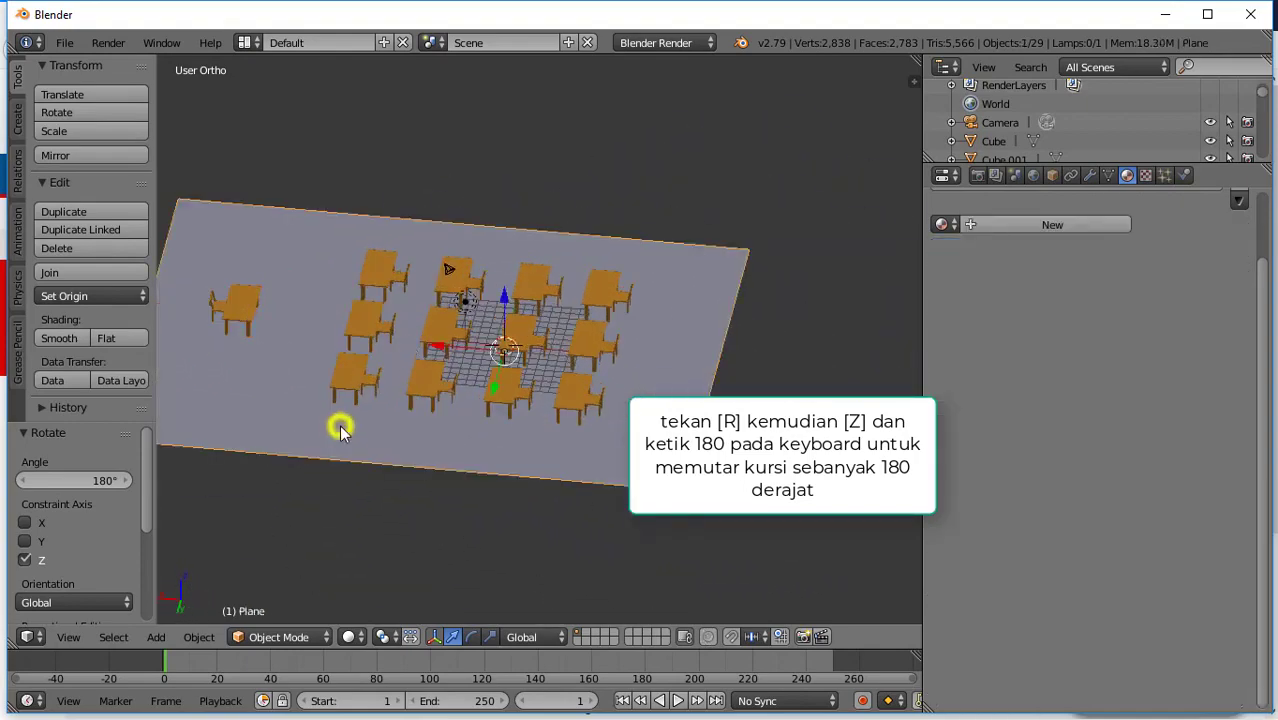
pyautogui.press('Tab')
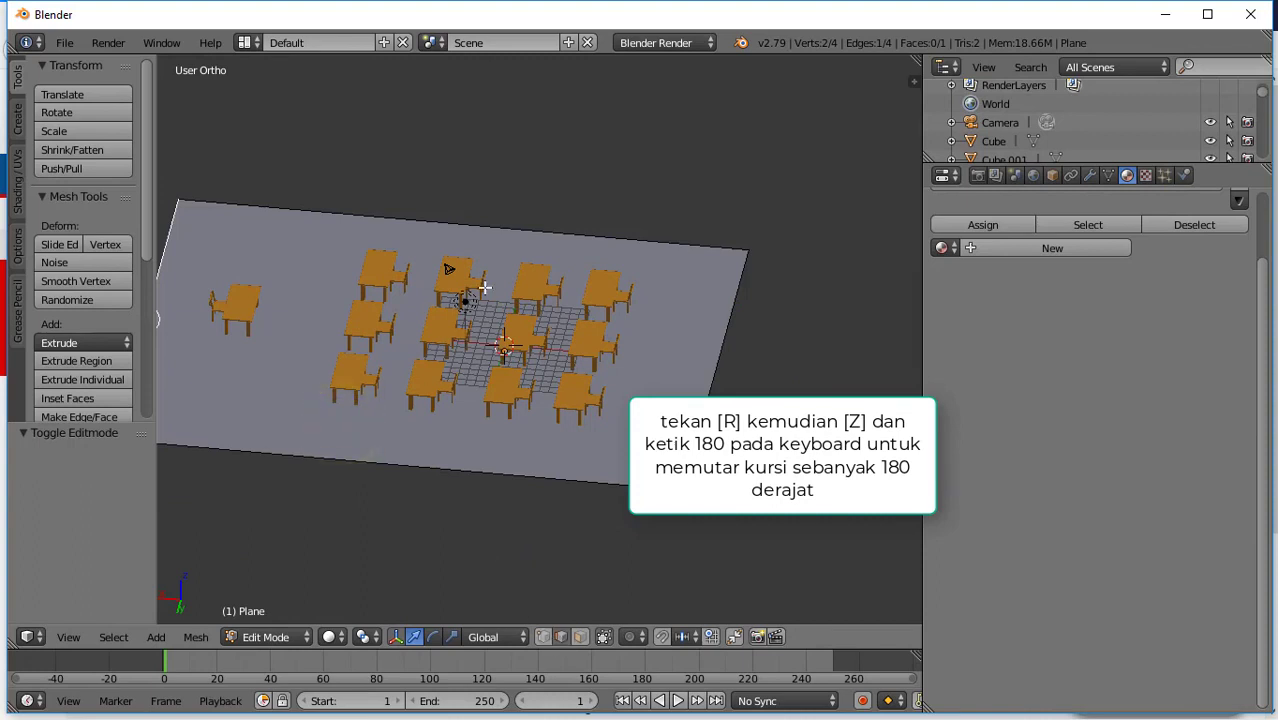
pyautogui.rightClick(514, 230)
pyautogui.keyDown('shift'); pyautogui.rightClick(428, 462); pyautogui.keyUp('shift')
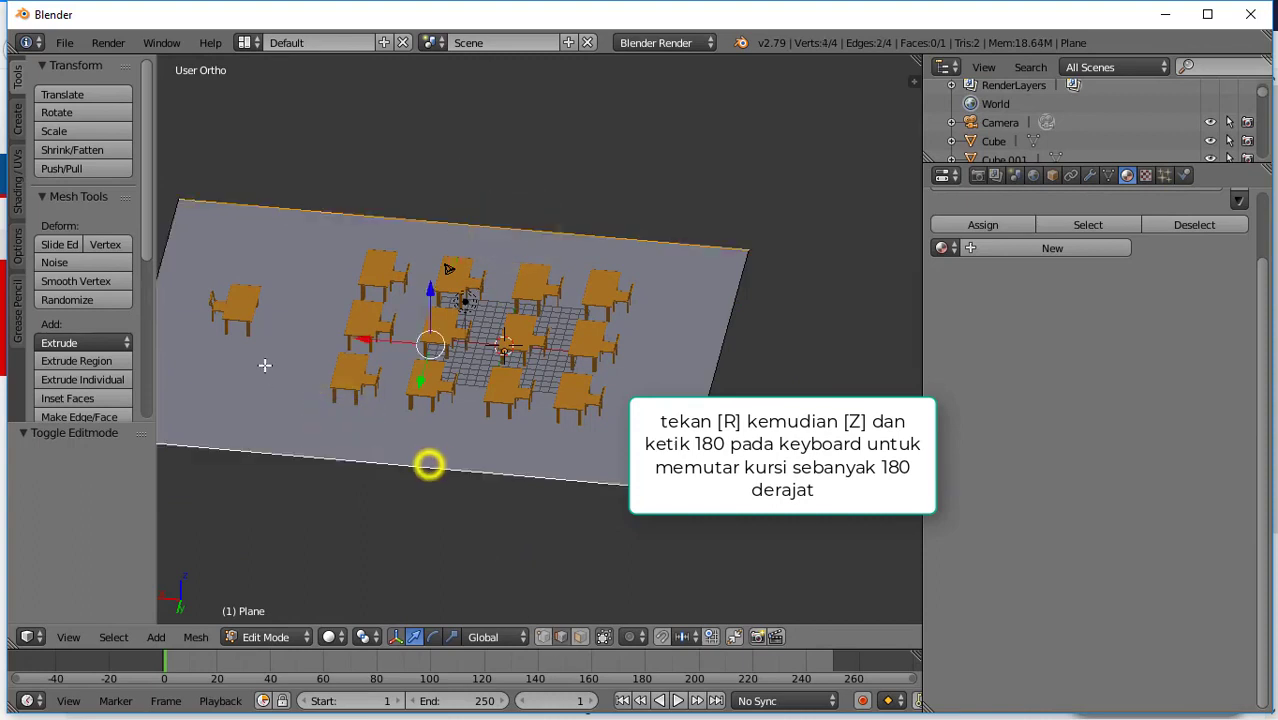
pyautogui.scroll(-1, 292, 354)
pyautogui.keyDown('shift'); pyautogui.moveTo(287, 346); pyautogui.dragTo(345, 333, button='middle'); pyautogui.keyUp('shift')
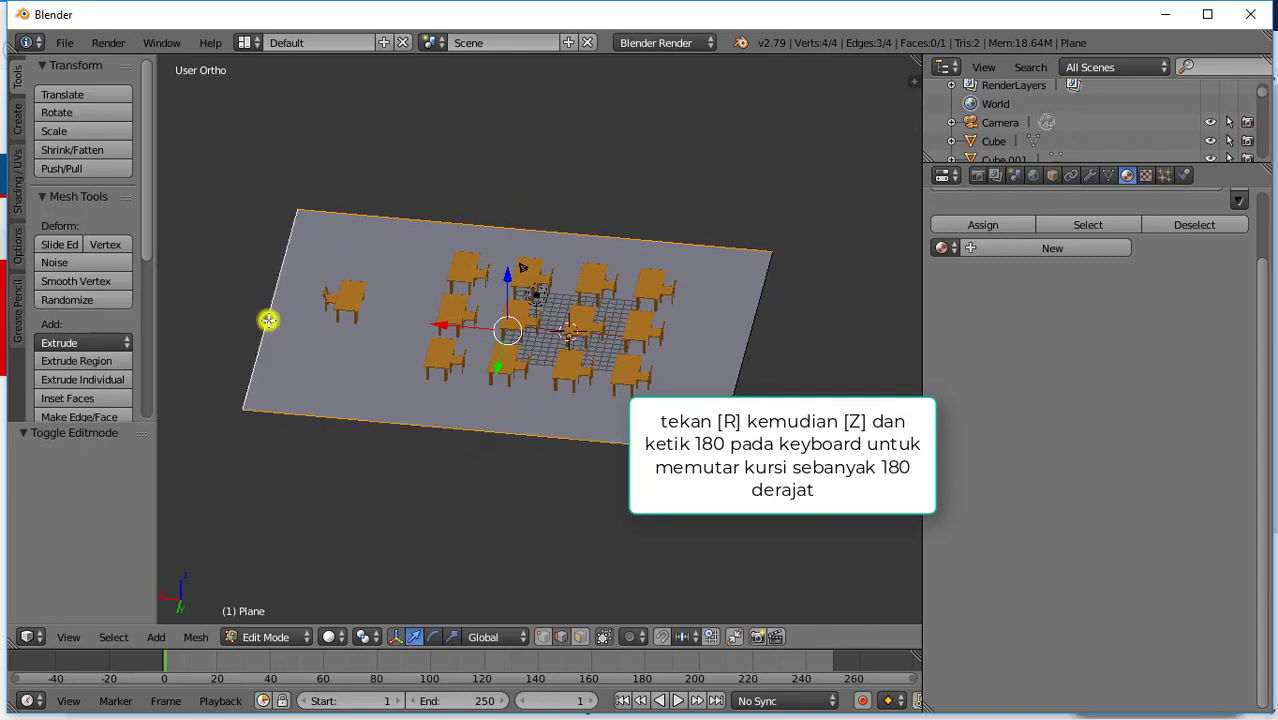
pyautogui.press('e')
pyautogui.rightClick(268, 320)
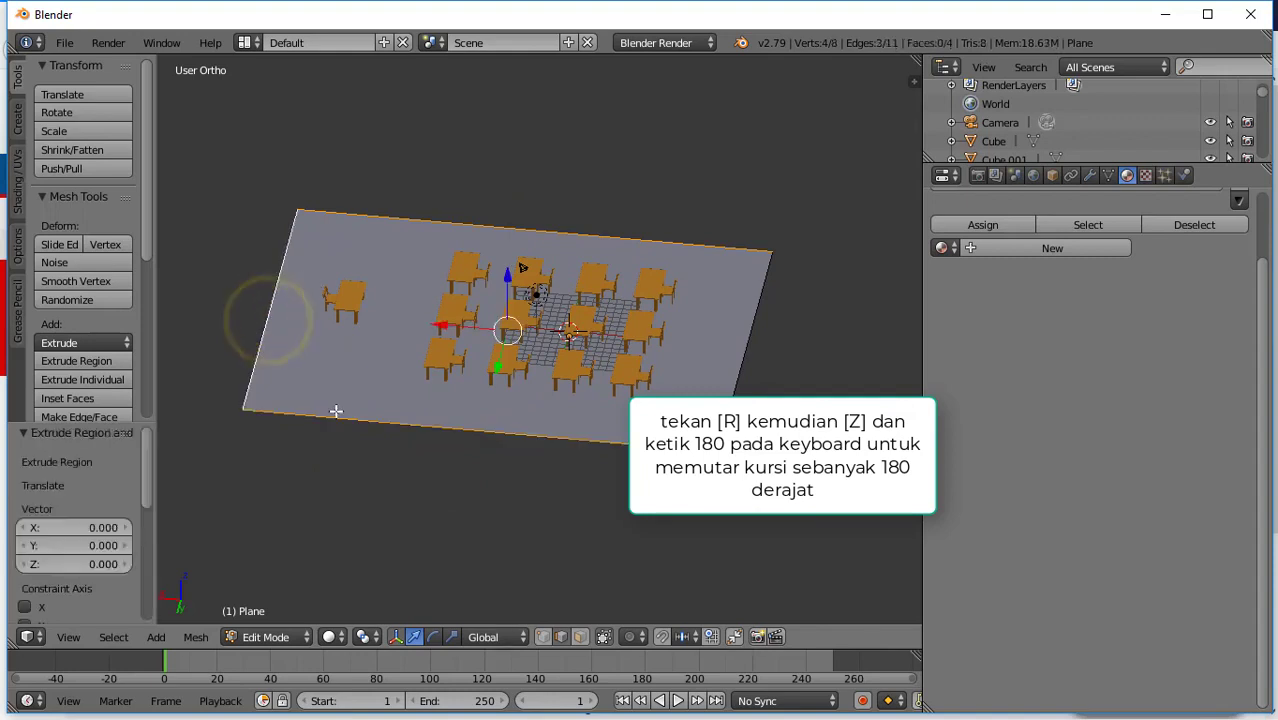
pyautogui.moveTo(344, 351); pyautogui.dragTo(383, 310, button='middle')
pyautogui.press('g')
pyautogui.press('z')
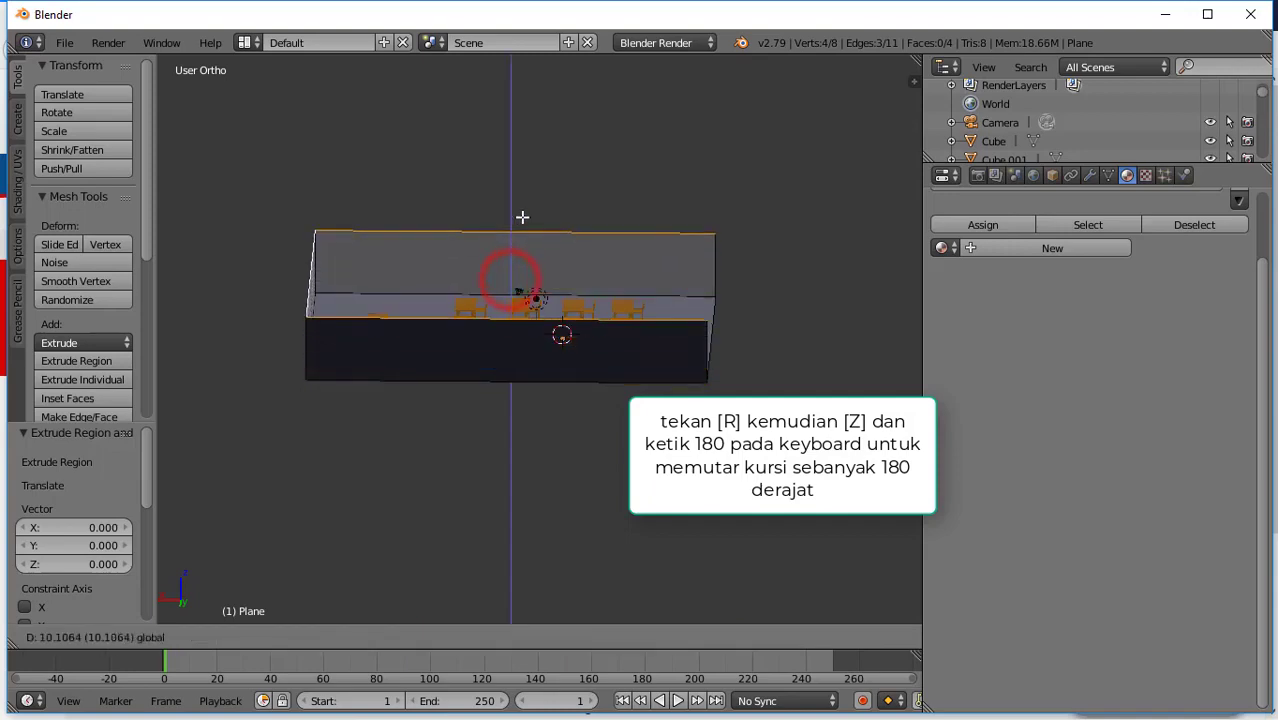
pyautogui.click(525, 200)
# - Add two vertical loop cuts across the long walls, sliding both close to the short wall
pyautogui.moveTo(525, 200); pyautogui.dragTo(515, 270, button='middle')
pyautogui.scroll(2, 399, 311)
pyautogui.hotkey('ctrl', 'r')
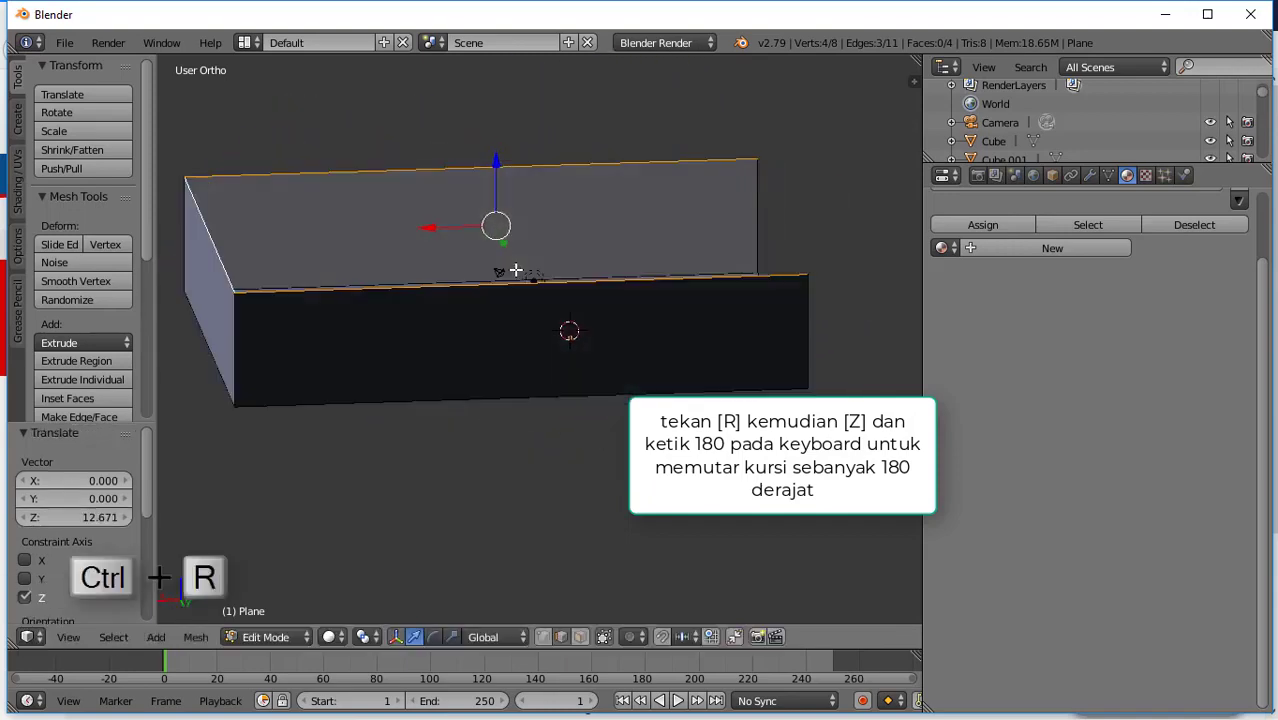
pyautogui.click(433, 408)
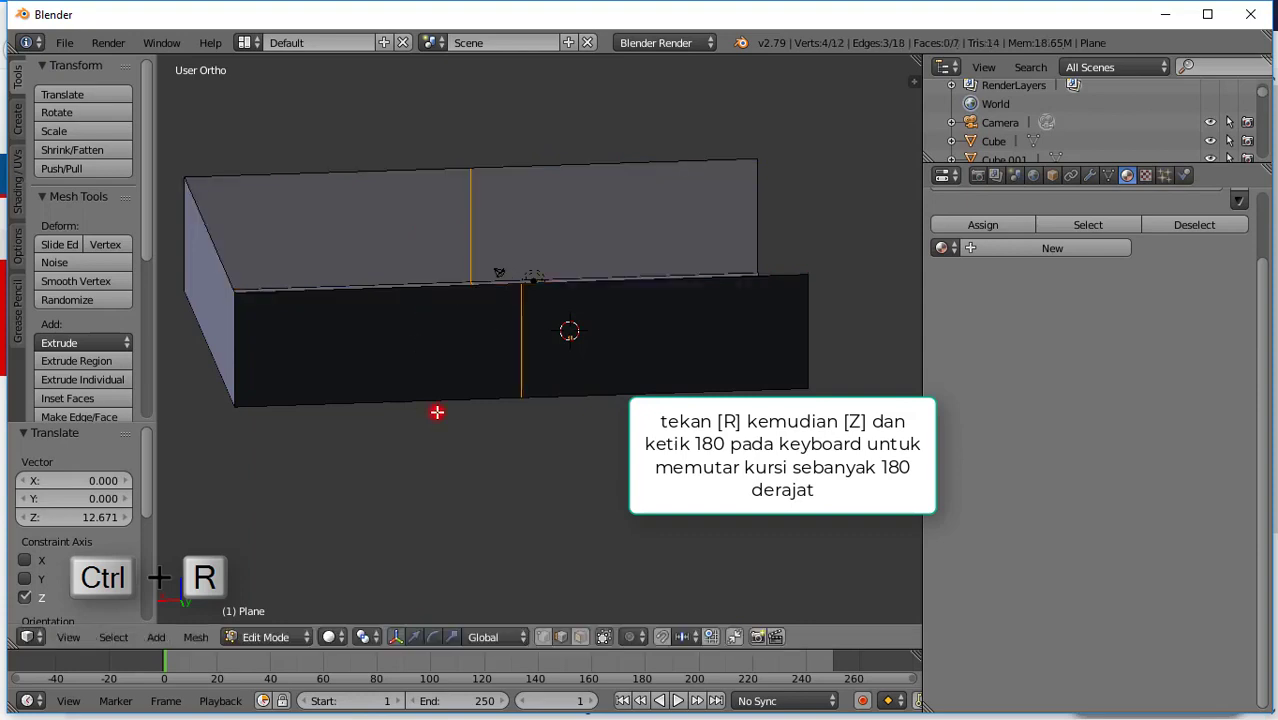
pyautogui.click(292, 405)
pyautogui.hotkey('ctrl', 'r')
pyautogui.click(294, 402)
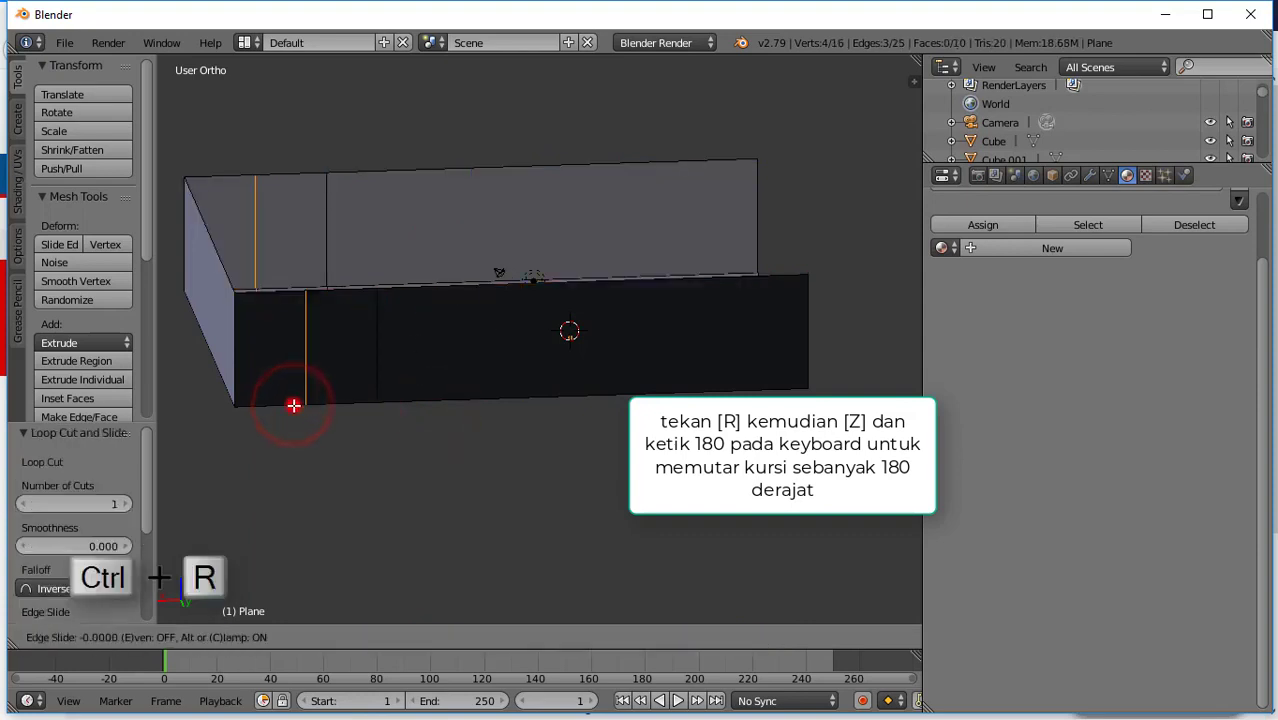
pyautogui.click(307, 405)
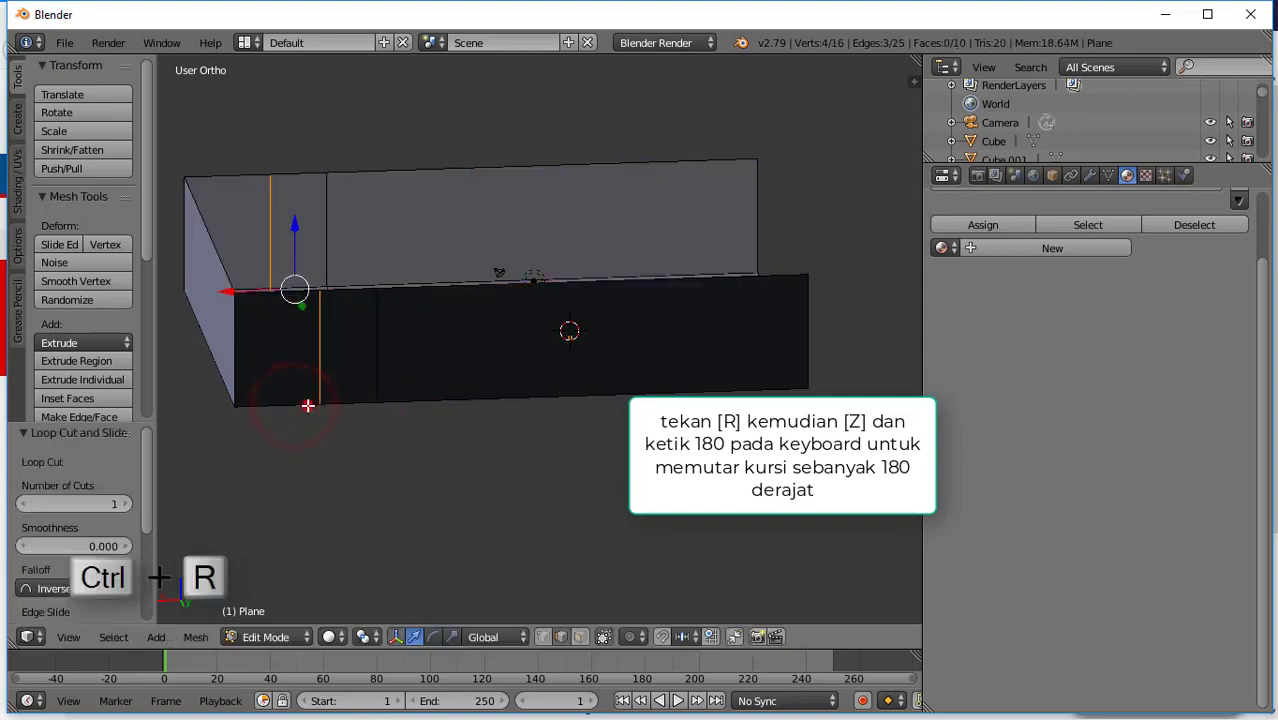
# - Delete the single face between the two vertical loop cuts on one long wall to make a doorway
pyautogui.click(580, 637)
pyautogui.rightClick(362, 372)
pyautogui.press('x')
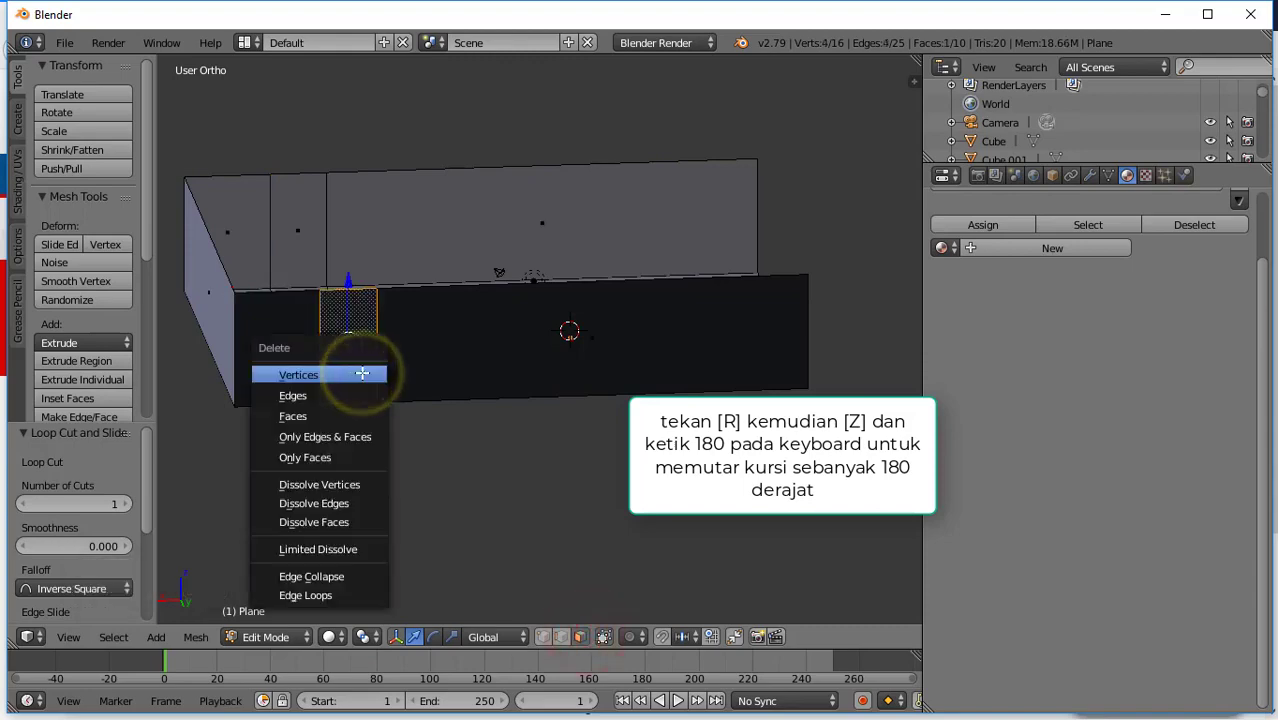
pyautogui.click(352, 417)
pyautogui.moveTo(498, 342); pyautogui.dragTo(428, 328, button='middle')
pyautogui.scroll(2, 515, 313)
pyautogui.moveTo(515, 313); pyautogui.dragTo(597, 428, button='middle')
pyautogui.scroll(-3, 591, 380)
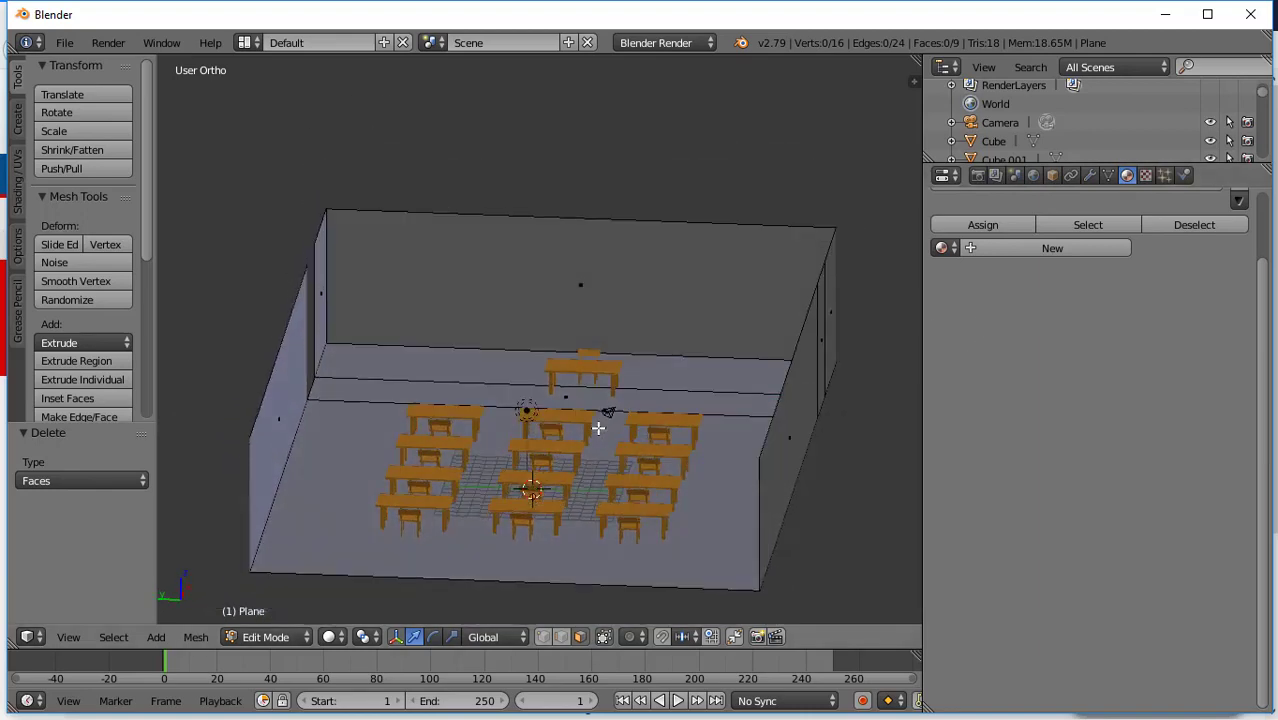
pyautogui.scroll(1, 584, 322)
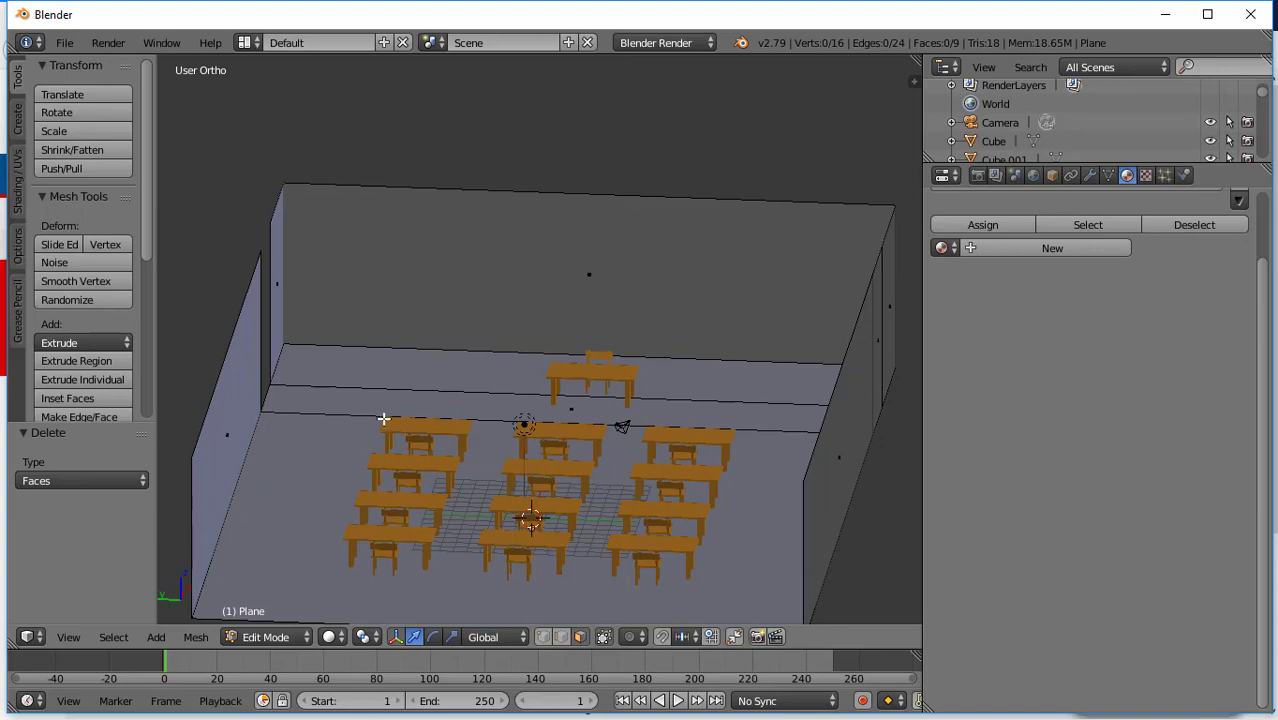
pyautogui.moveTo(384, 418); pyautogui.dragTo(385, 445, button='middle')
# - Select the three floor faces, give the room mesh a new material and set its diffuse colour to pale yellow-green
pyautogui.press('Tab')
pyautogui.press('Tab')
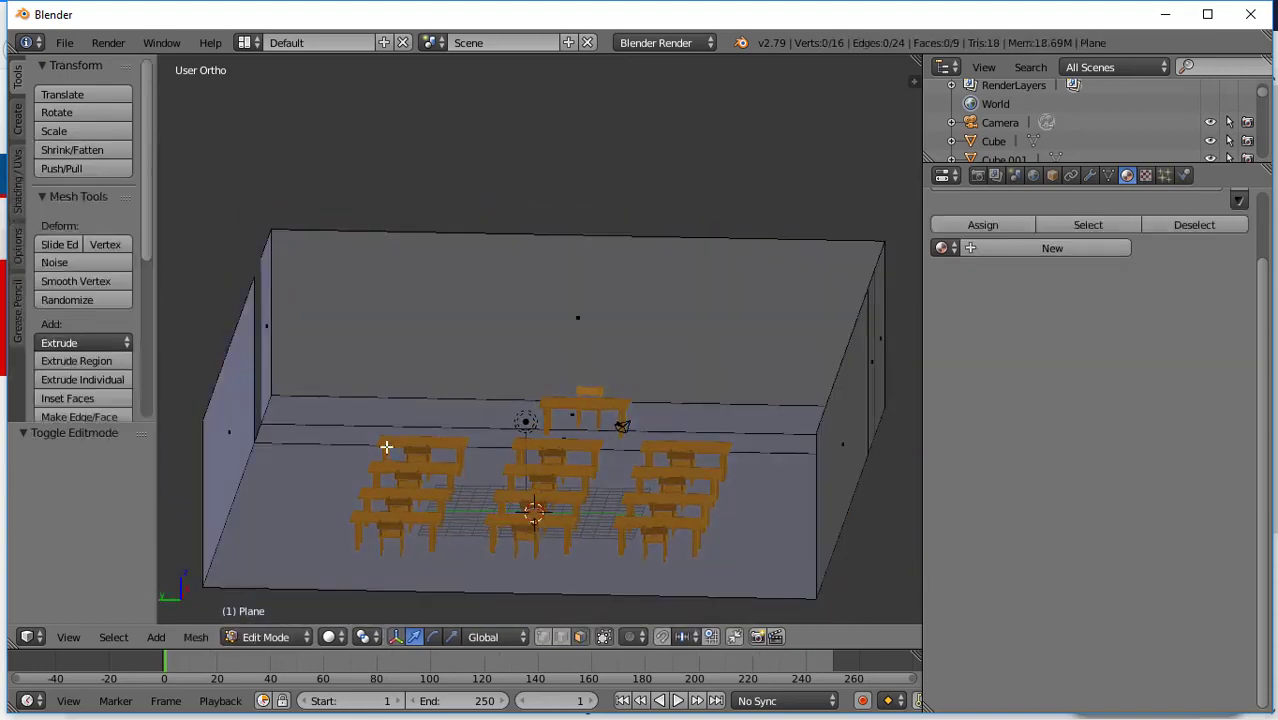
pyautogui.rightClick(328, 491)
pyautogui.keyDown('shift'); pyautogui.rightClick(331, 443); pyautogui.keyUp('shift')
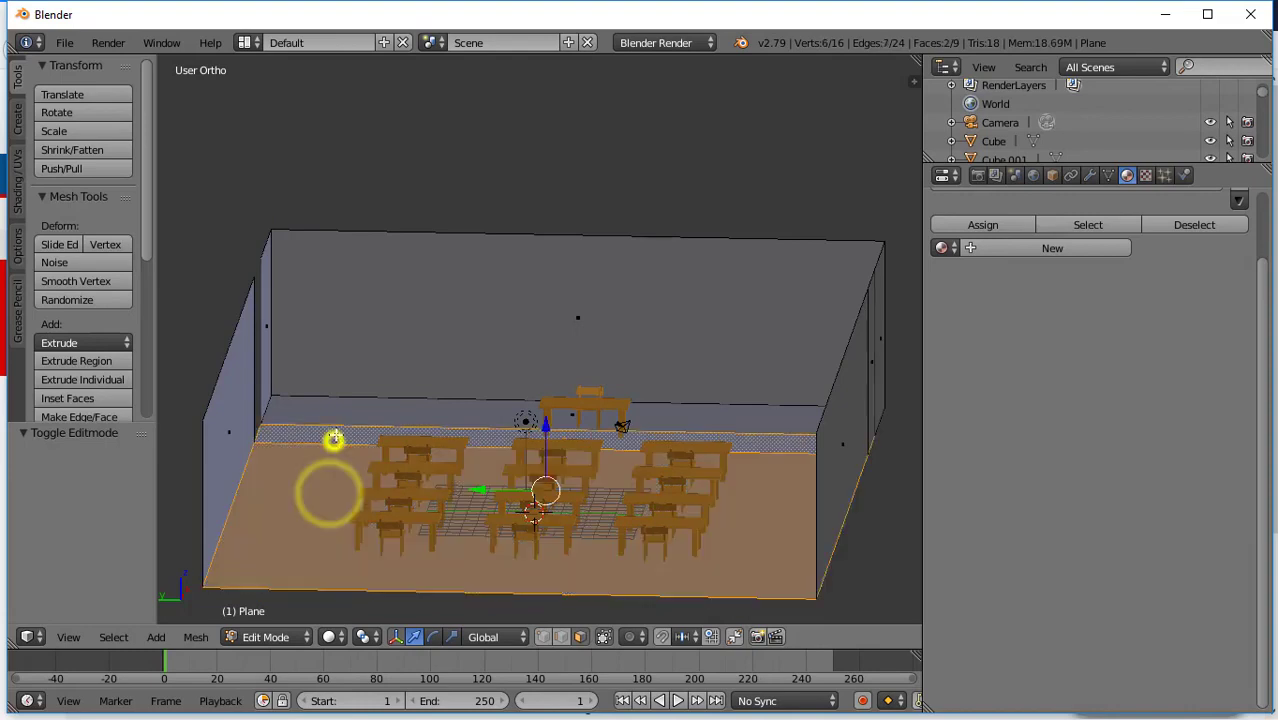
pyautogui.keyDown('shift'); pyautogui.rightClick(345, 405); pyautogui.keyUp('shift')
pyautogui.click(990, 247)
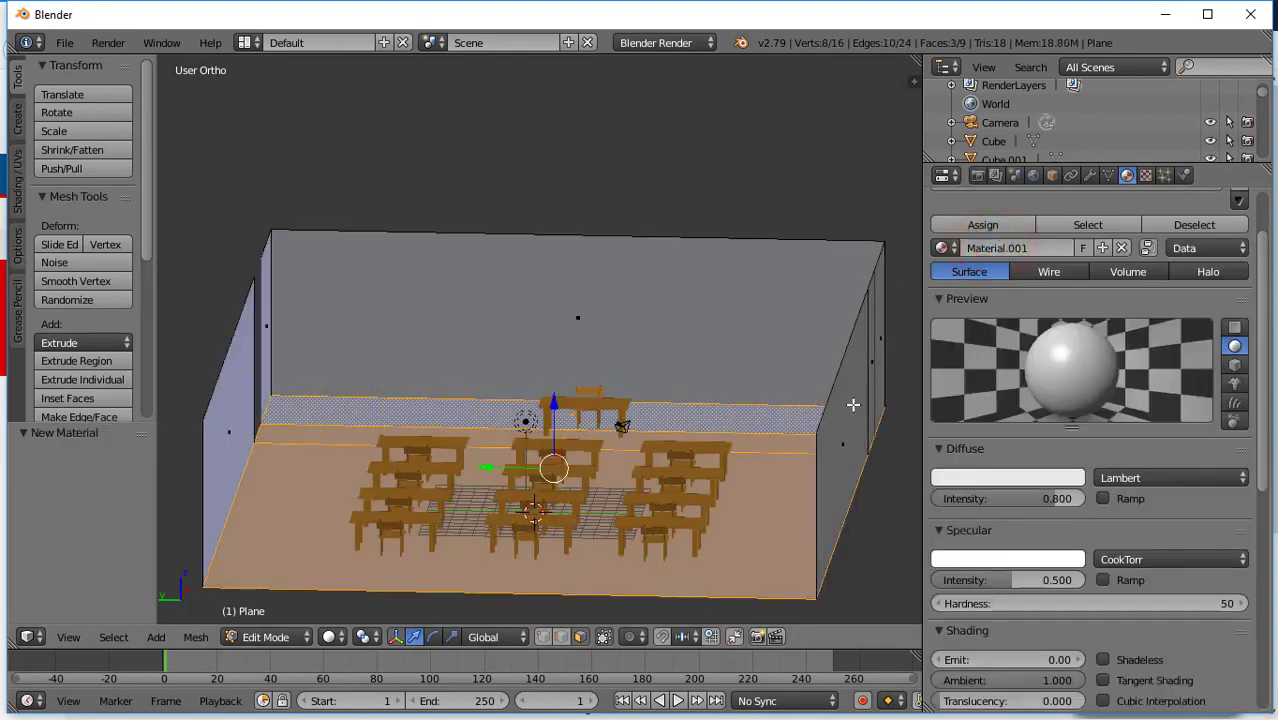
pyautogui.click(957, 479)
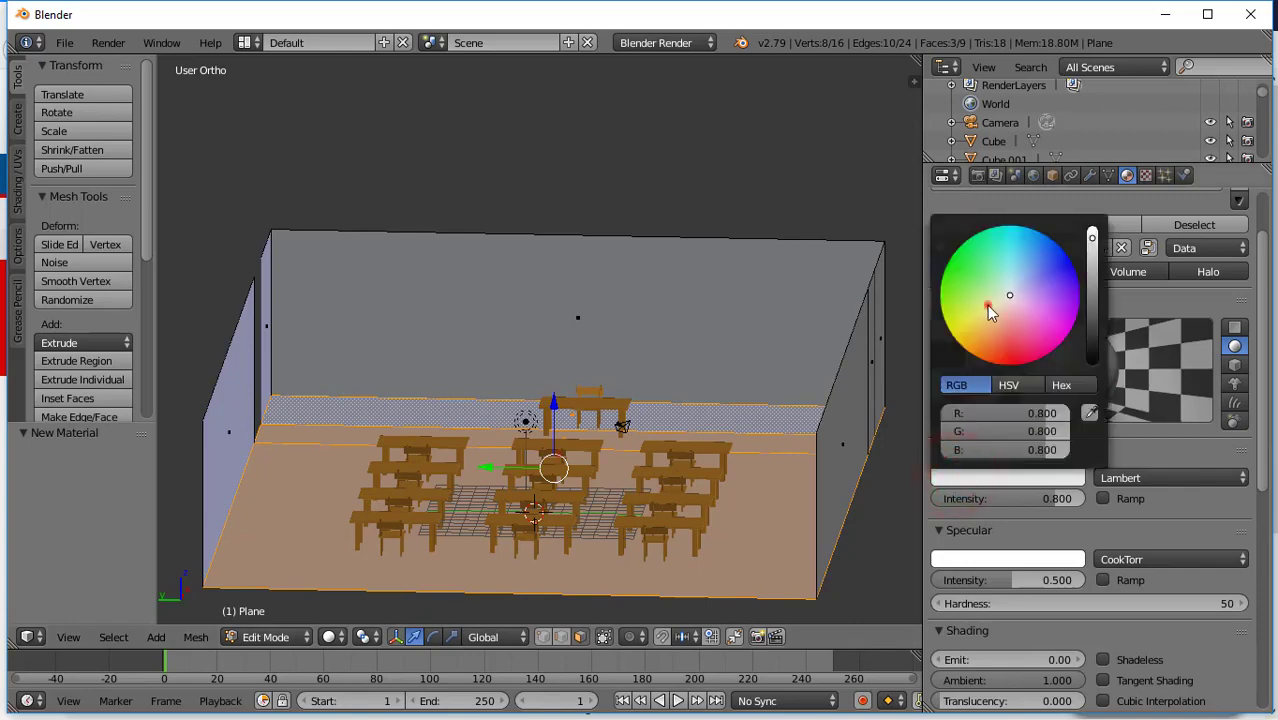
pyautogui.click(988, 309)
# - Select all six wall faces and assign them a new second material in its default light colour
pyautogui.rightClick(679, 320)
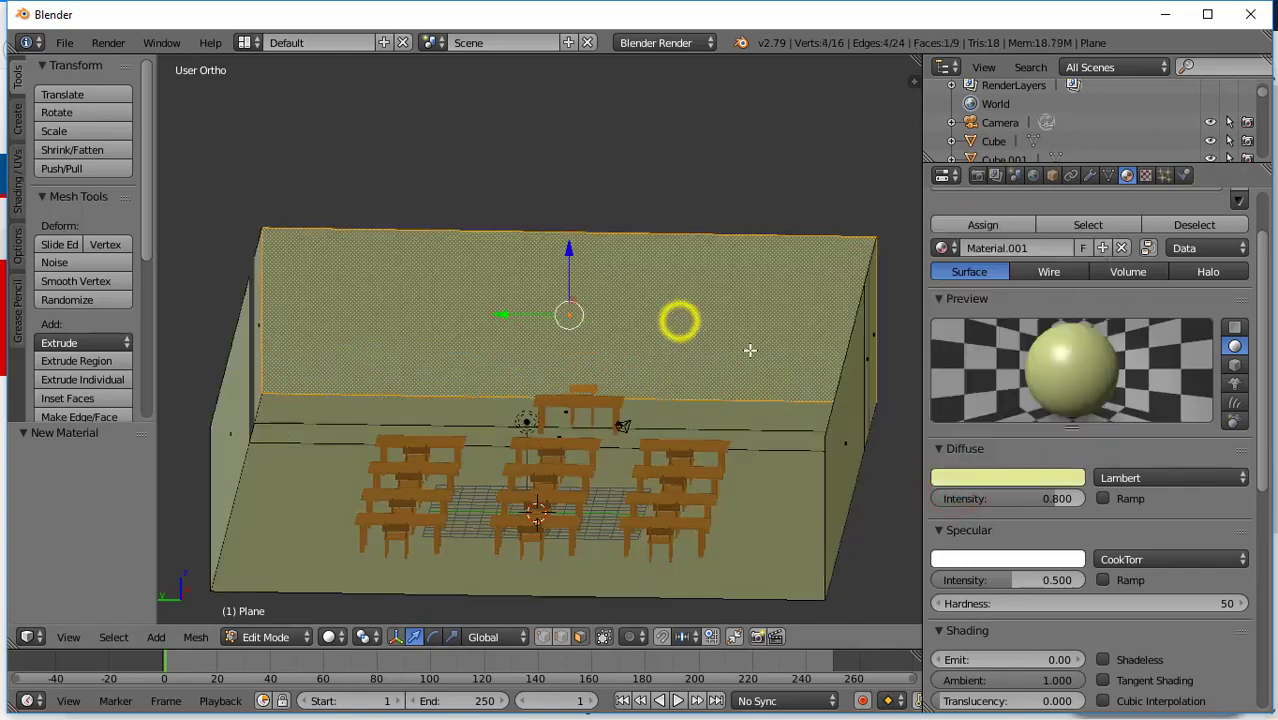
pyautogui.moveTo(750, 351); pyautogui.dragTo(822, 354, button='middle')
pyautogui.scroll(1, 822, 354)
pyautogui.rightClick(381, 279)
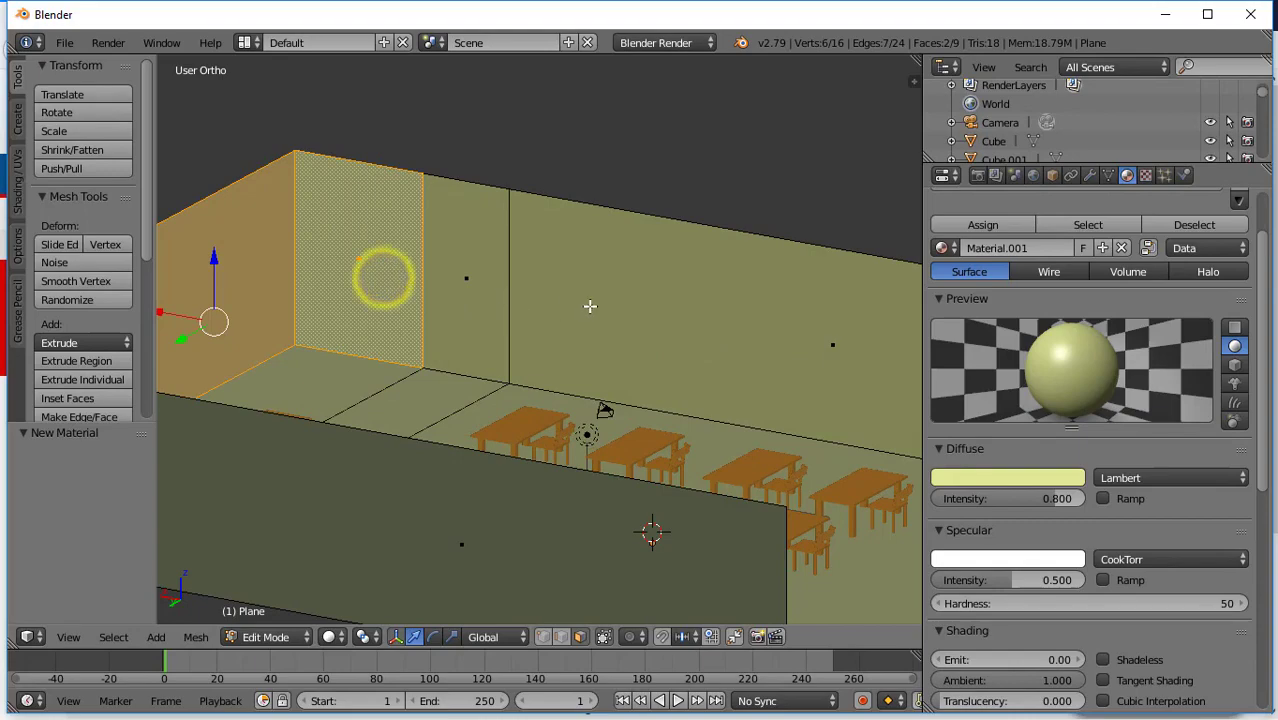
pyautogui.keyDown('shift'); pyautogui.rightClick(490, 302); pyautogui.keyUp('shift')
pyautogui.keyDown('shift'); pyautogui.rightClick(579, 313); pyautogui.keyUp('shift')
pyautogui.moveTo(629, 317); pyautogui.dragTo(471, 280, button='middle')
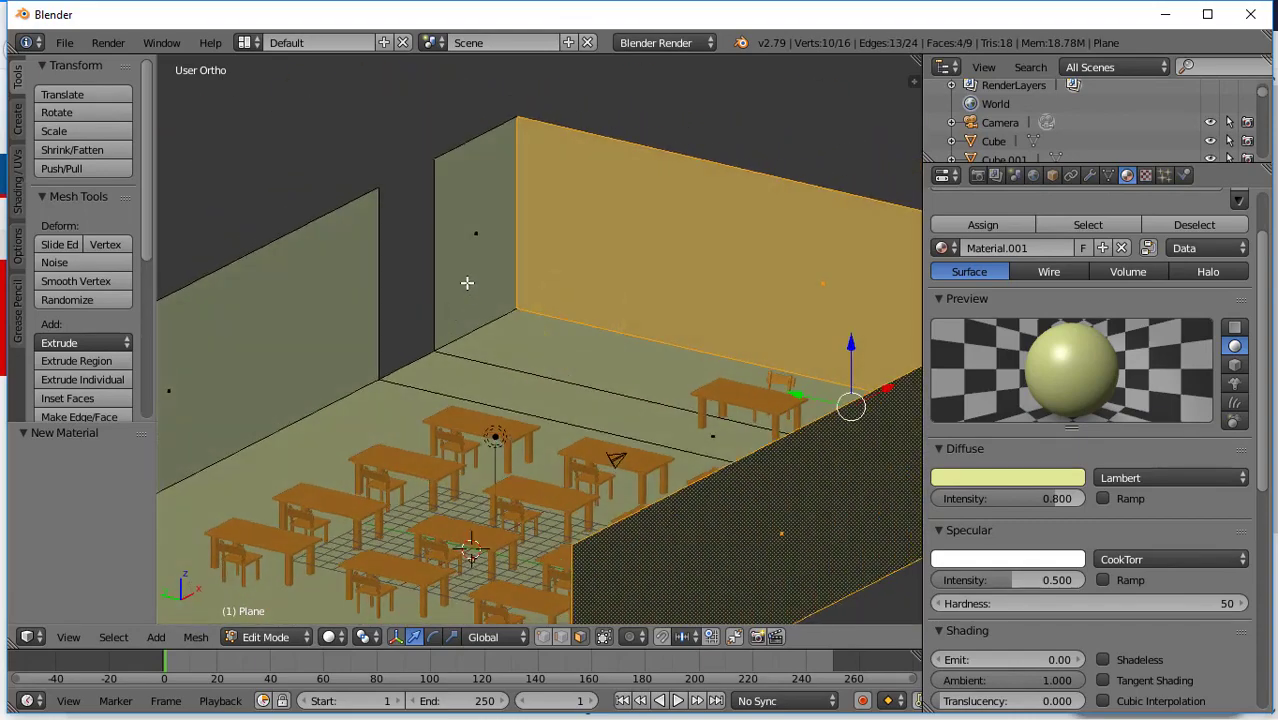
pyautogui.keyDown('shift'); pyautogui.rightClick(466, 278); pyautogui.keyUp('shift')
pyautogui.keyDown('shift'); pyautogui.rightClick(359, 318); pyautogui.keyUp('shift')
pyautogui.moveTo(333, 350); pyautogui.dragTo(460, 340, button='middle')
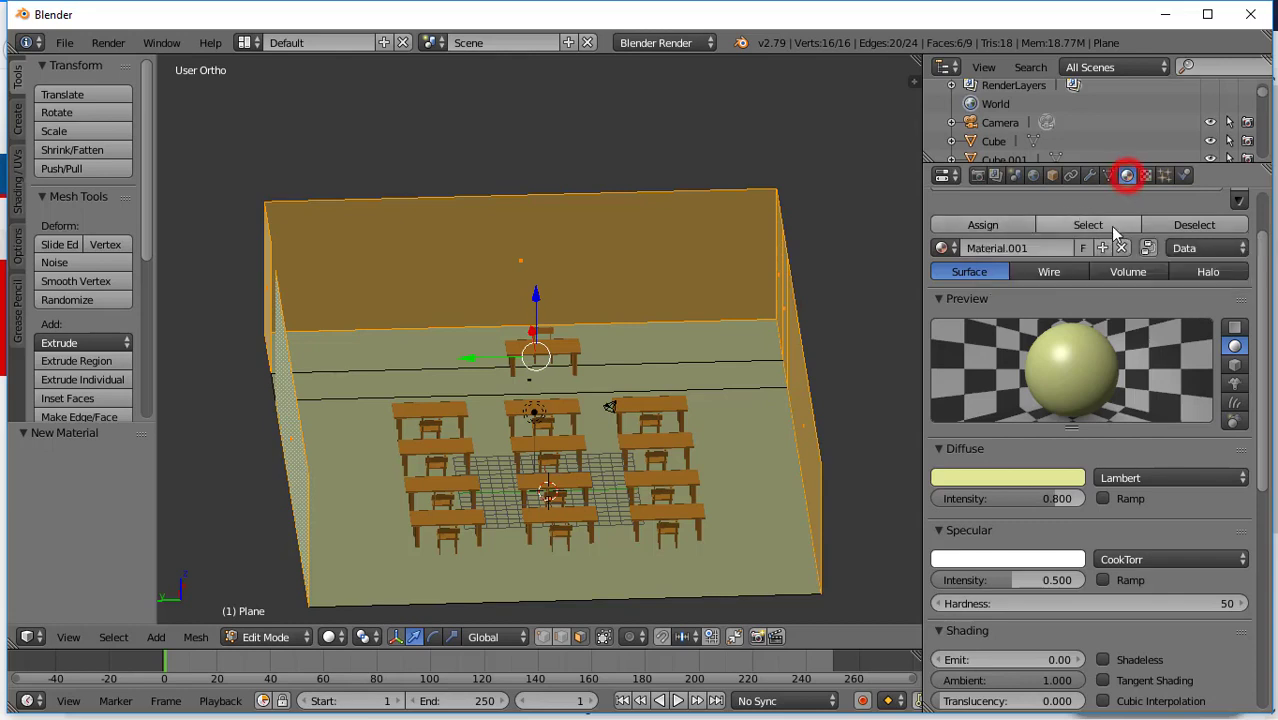
pyautogui.scroll(2, 1120, 265)
pyautogui.click(1239, 241)
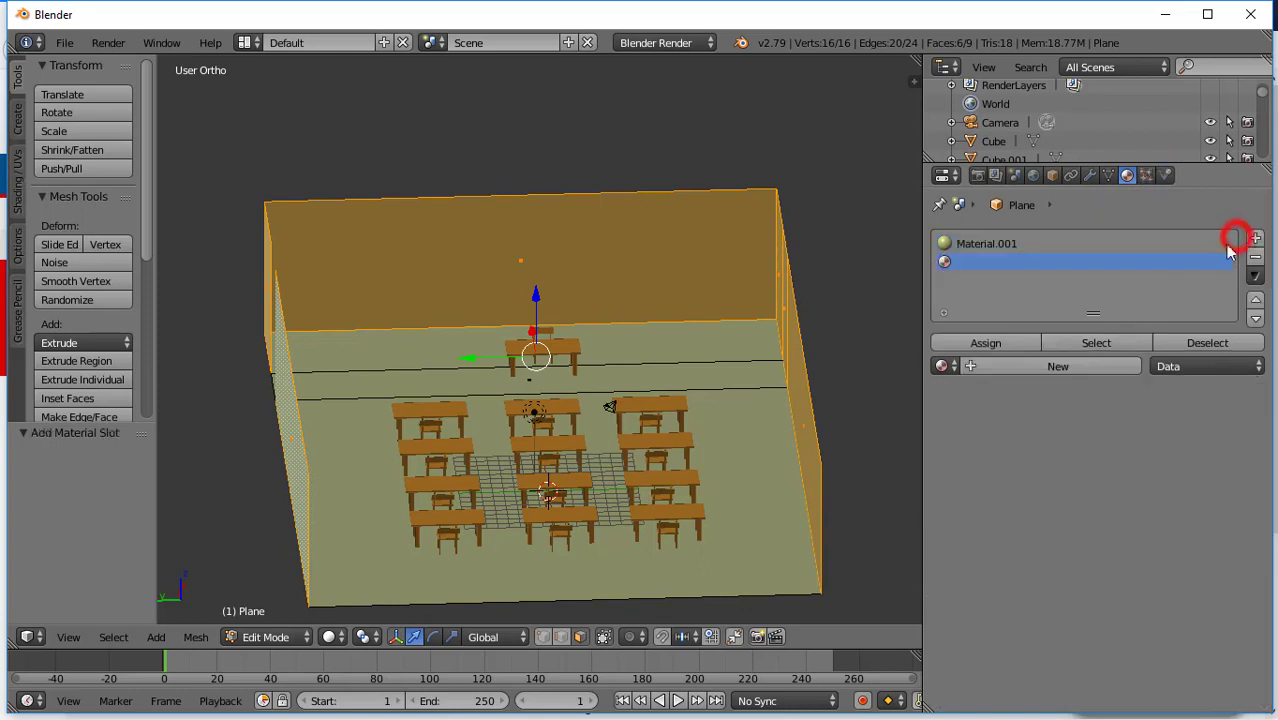
pyautogui.click(992, 366)
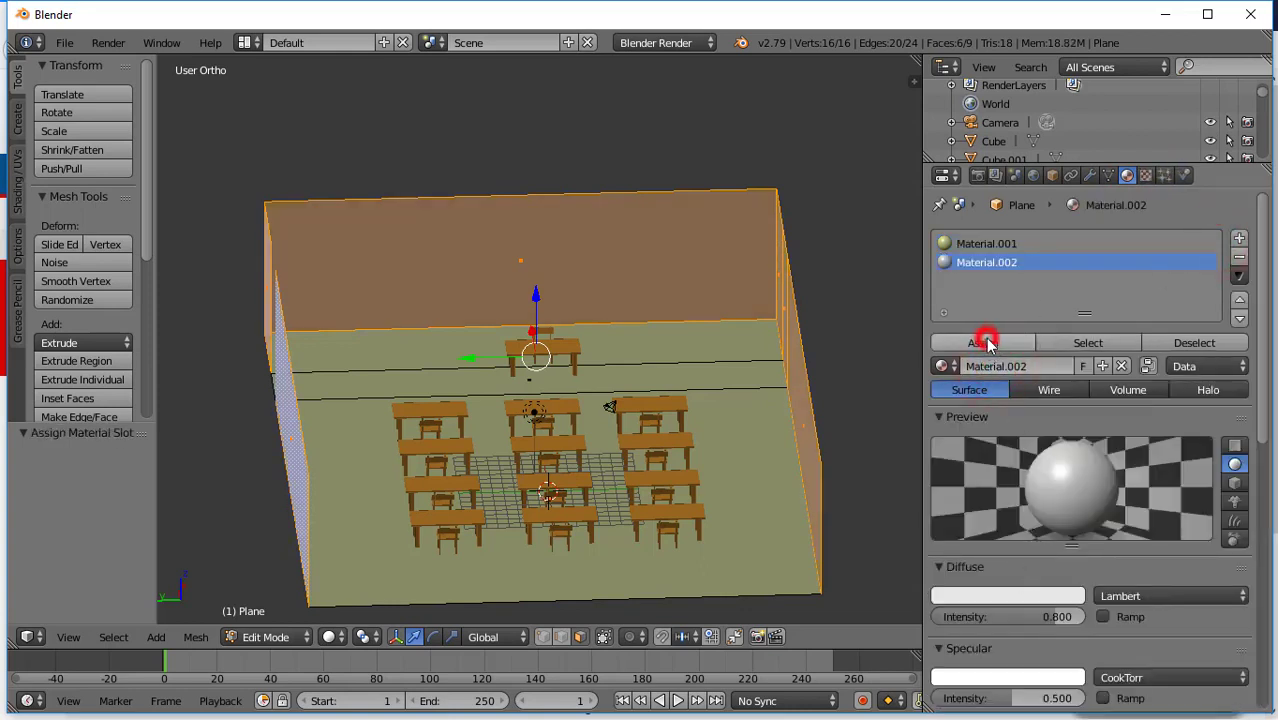
pyautogui.click(987, 343)
pyautogui.press('Tab')
# - Add a mesh plane for the blackboard and move it 13.450 up along Z
pyautogui.moveTo(605, 345); pyautogui.dragTo(444, 334, button='middle')
pyautogui.scroll(3, 660, 368)
pyautogui.click(156, 637)
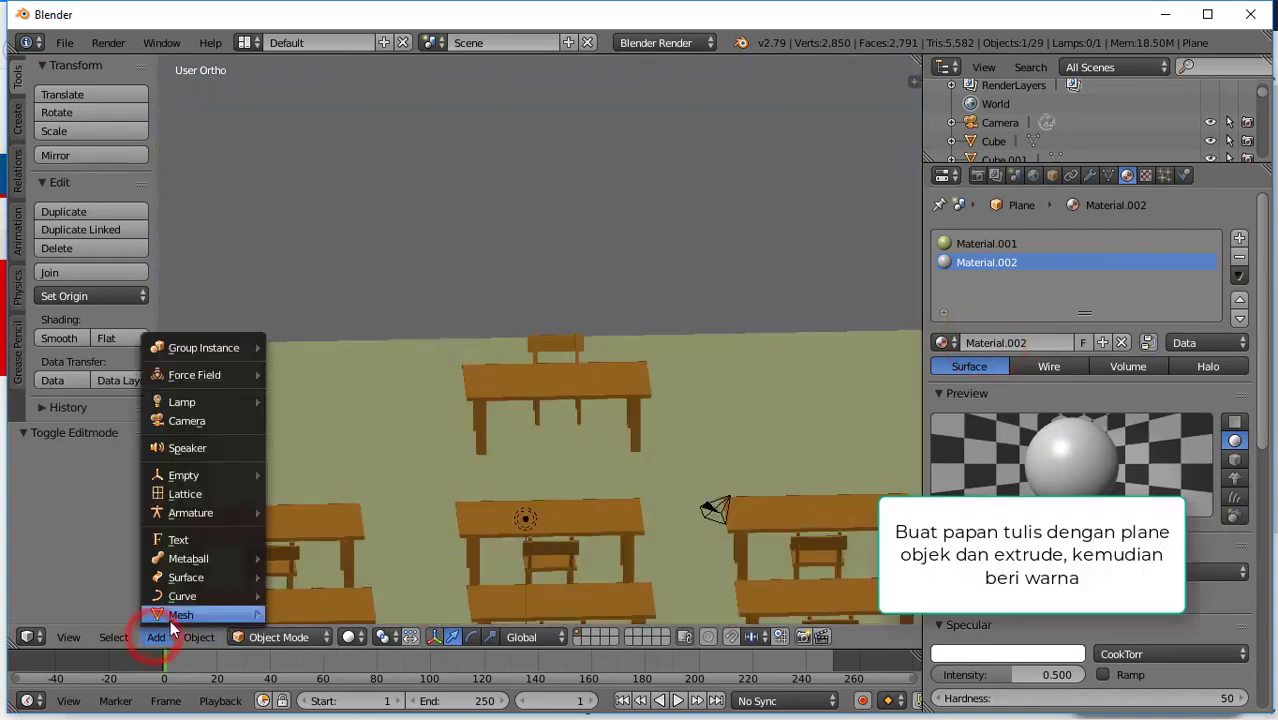
pyautogui.moveTo(172, 622)
pyautogui.click(305, 437)
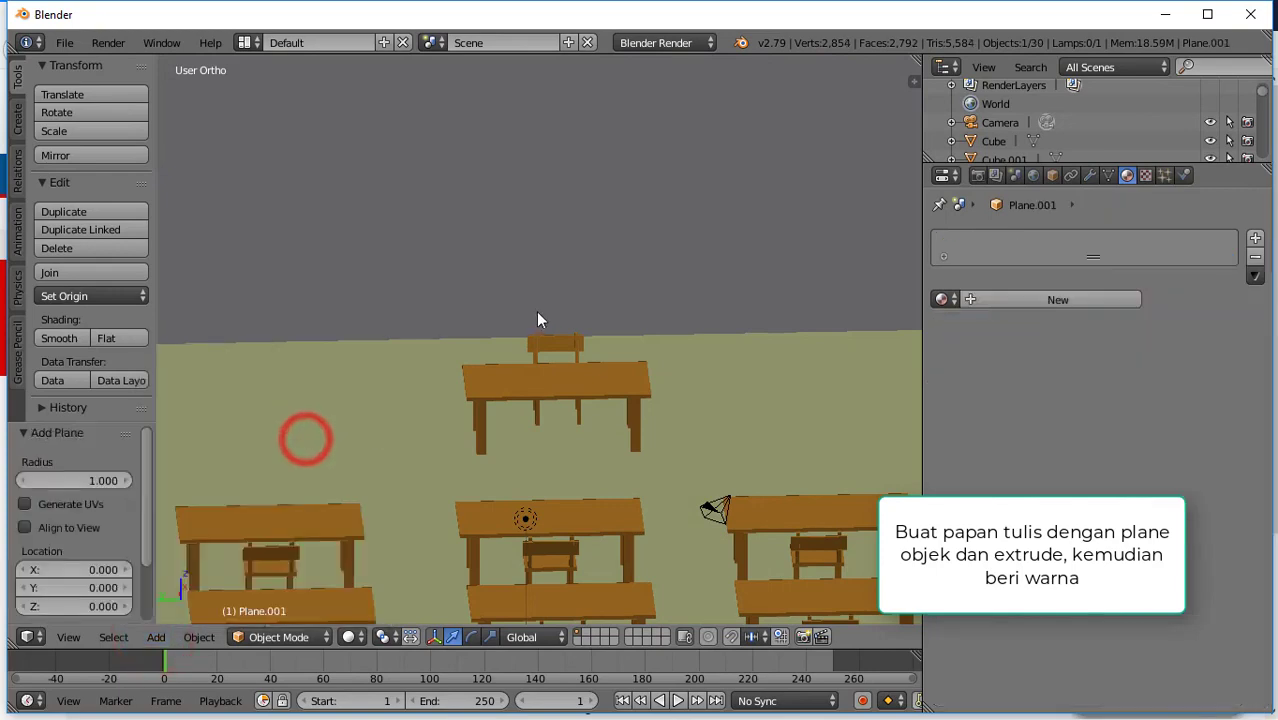
pyautogui.scroll(-5, 540, 316)
pyautogui.moveTo(548, 433); pyautogui.dragTo(576, 289)
pyautogui.scroll(5, 550, 357)
pyautogui.press('r')
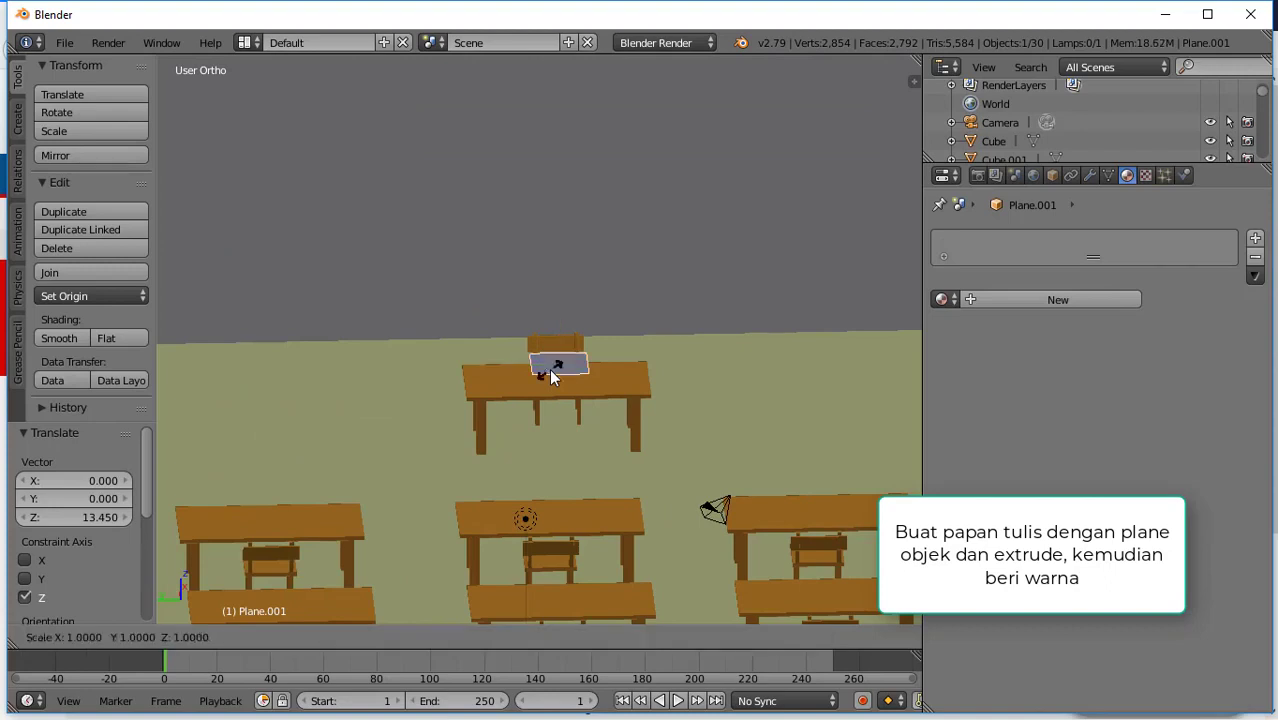
pyautogui.press('x')
pyautogui.rightClick(598, 366)
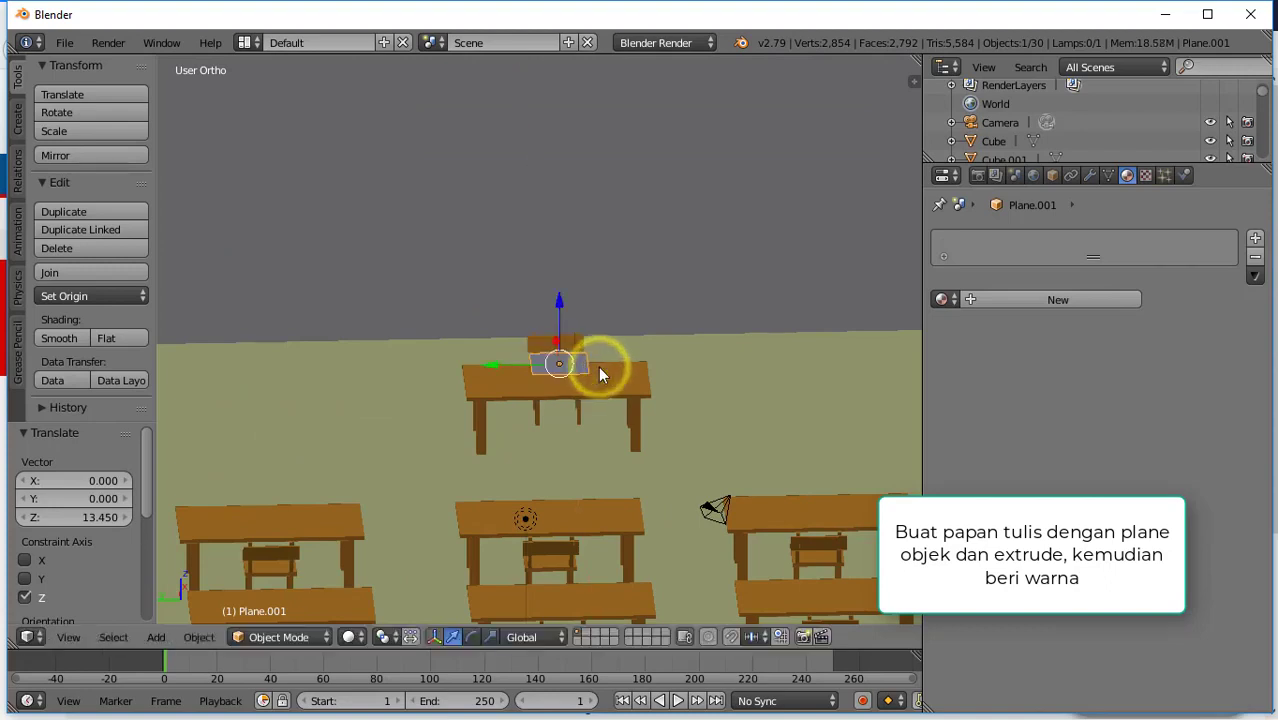
# - Scale the new plane by 3.586 along Y to widen it into a board
pyautogui.press('s')
pyautogui.press('y')
pyautogui.click(688, 368)
# - Stand the board plane upright by rotating it 90° about the global Y axis, and scale it uniformly by 2.268
pyautogui.moveTo(686, 366); pyautogui.dragTo(705, 375, button='middle')
pyautogui.press('r')
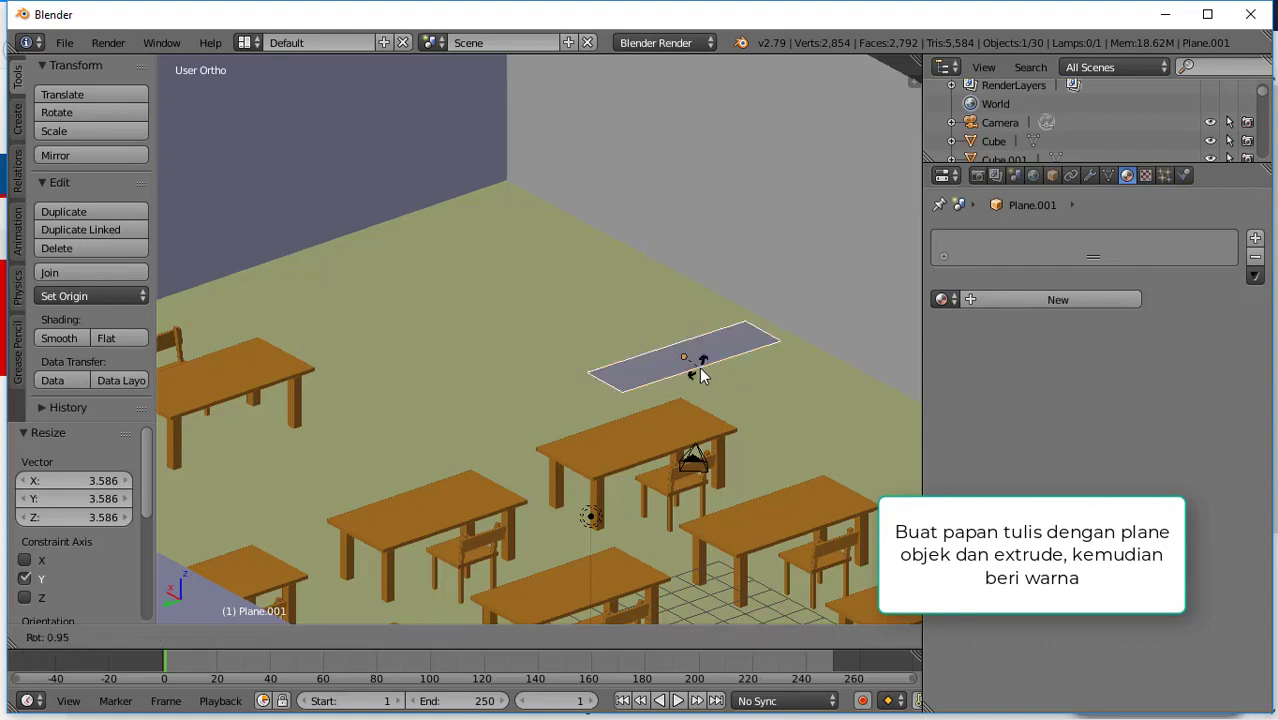
pyautogui.press('Escape')
pyautogui.write('ry')
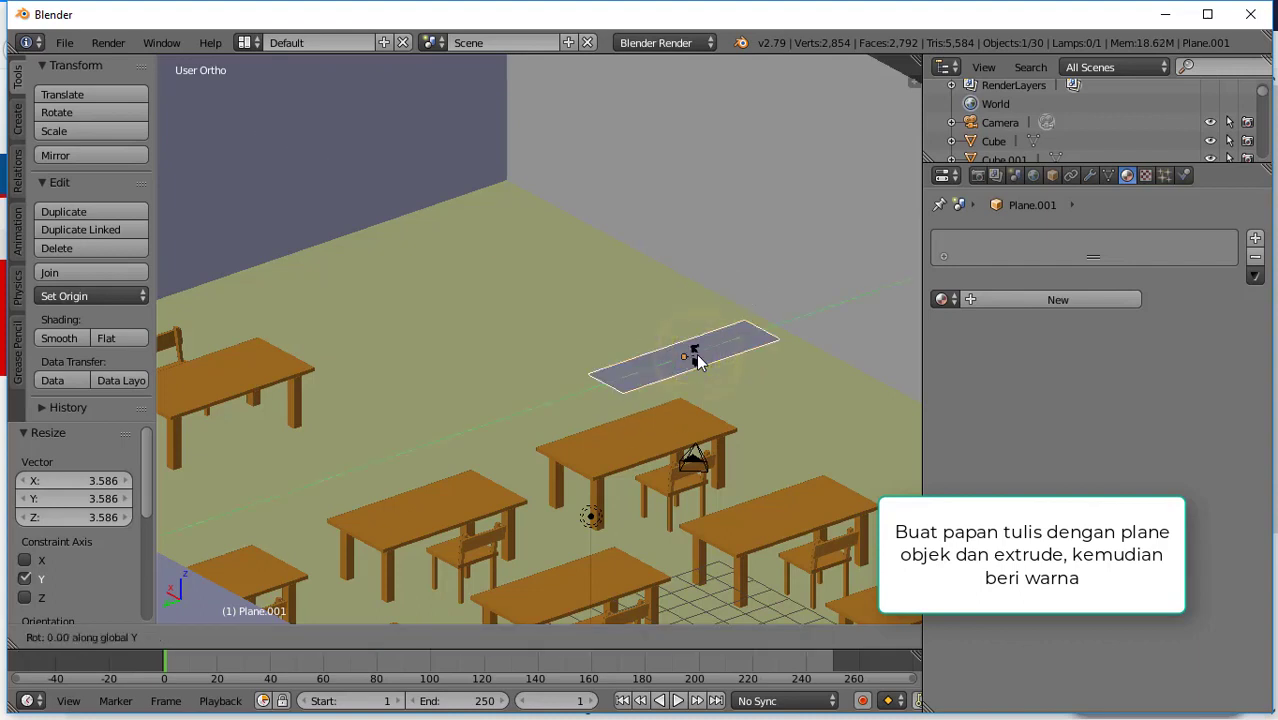
pyautogui.write('90')
pyautogui.press('Return')
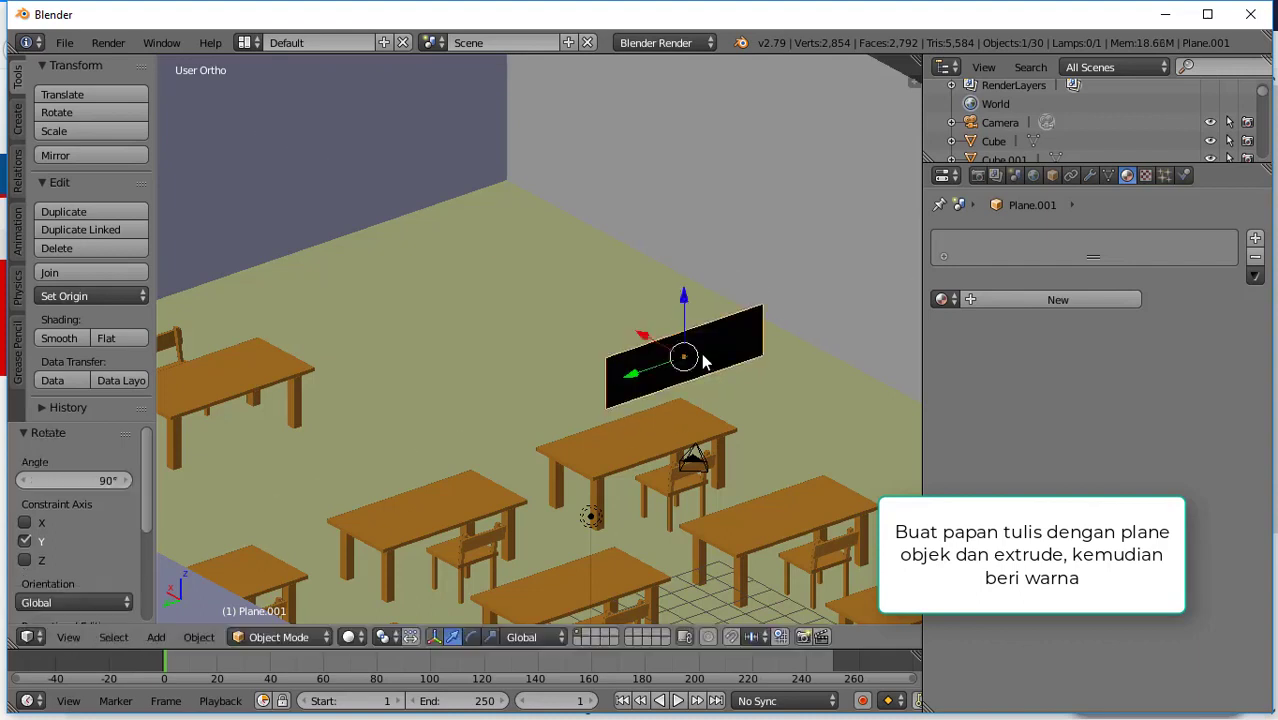
pyautogui.moveTo(697, 353); pyautogui.dragTo(622, 294, button='middle')
pyautogui.press('s')
pyautogui.click(627, 302)
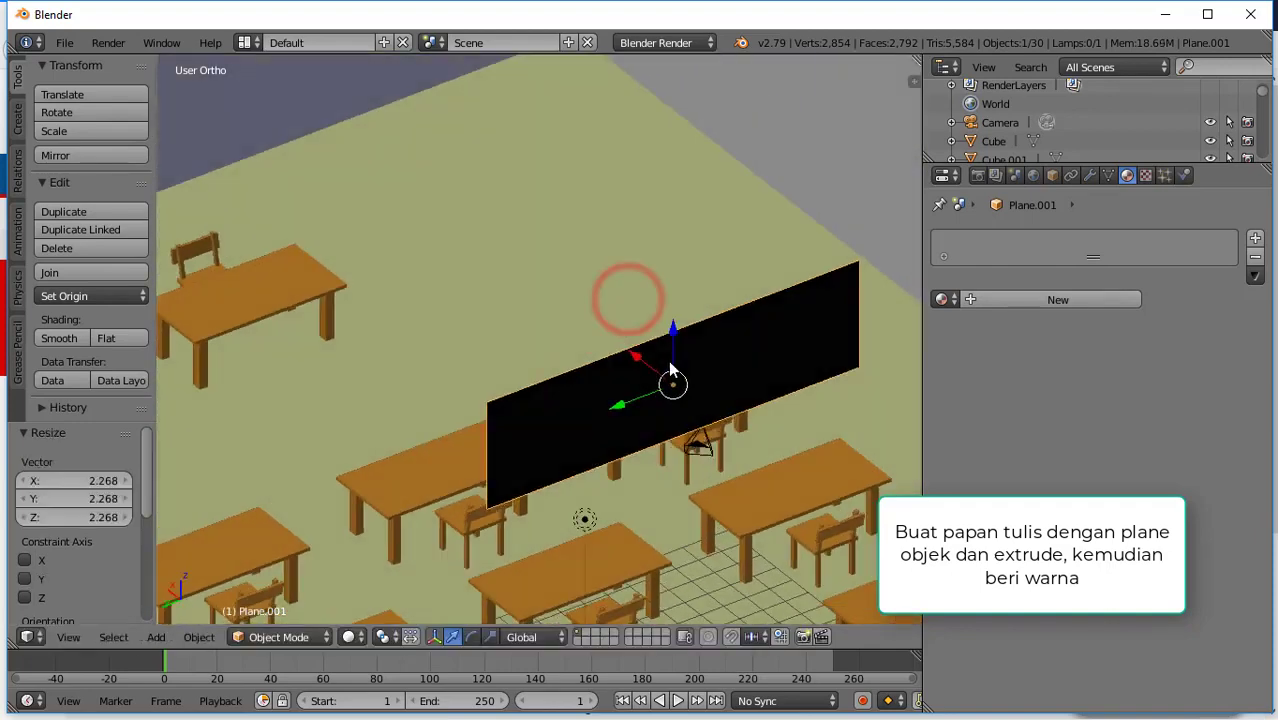
# - Extrude the board's face and move it -0.263 along X to give the board thickness
pyautogui.press('Tab')
pyautogui.moveTo(691, 383); pyautogui.dragTo(717, 405, button='middle')
pyautogui.press('e')
pyautogui.click(717, 405)
pyautogui.scroll(1, 717, 405)
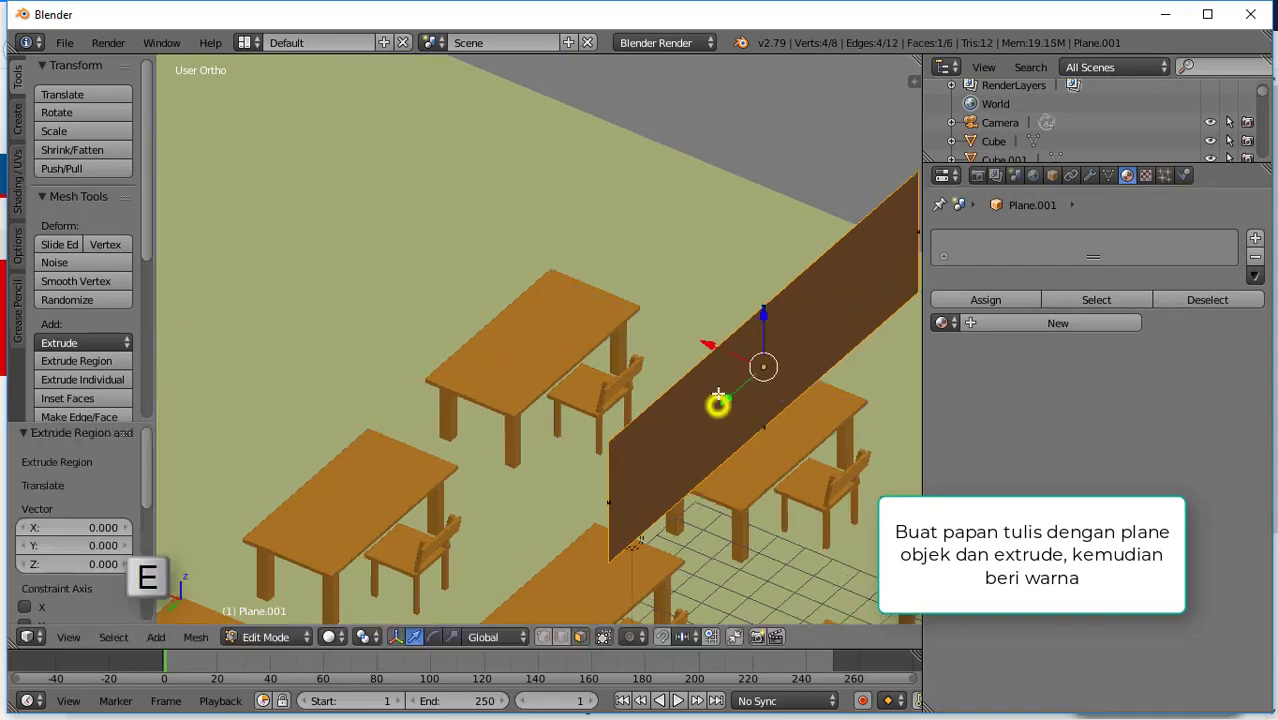
pyautogui.moveTo(715, 348); pyautogui.dragTo(723, 352)
# - Extrude the board's front face in place and scale it by 0.974 to form a narrow border
pyautogui.moveTo(765, 398); pyautogui.dragTo(685, 374, button='middle')
pyautogui.press('e')
pyautogui.press('s')
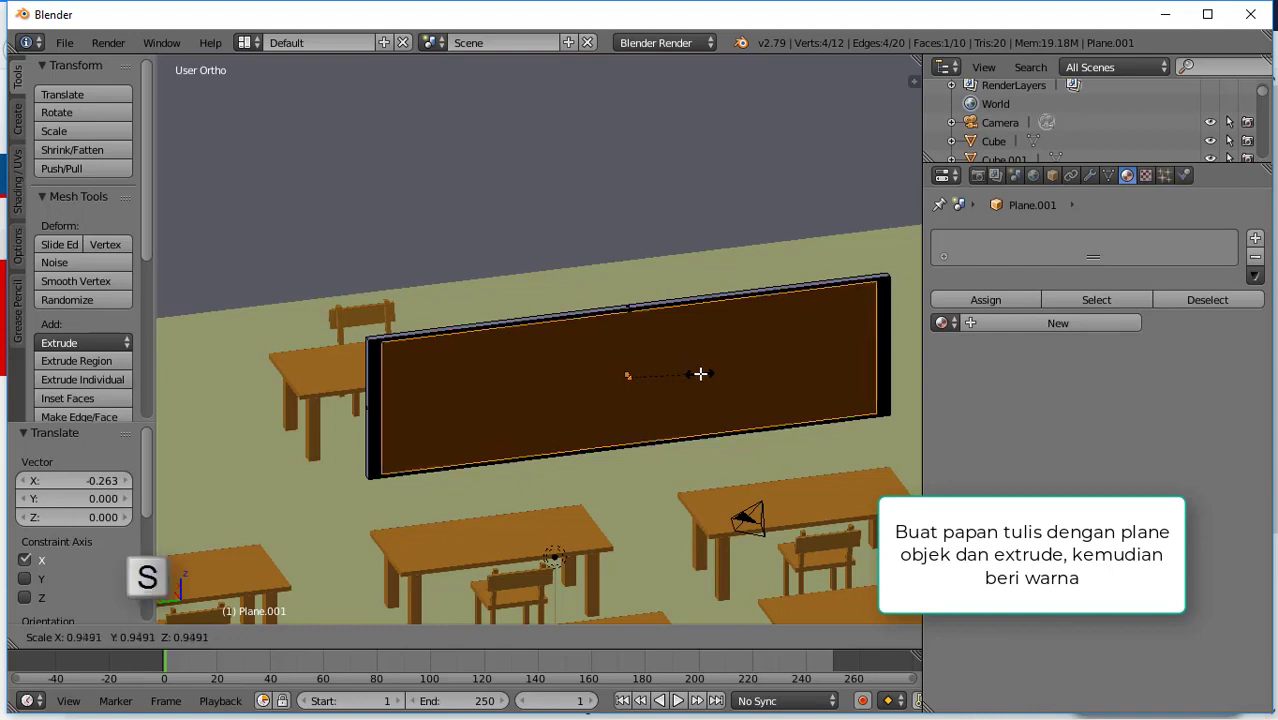
pyautogui.click(702, 374)
# - Extrude the board's inner front face and move it 0.060 along X to recess it behind the border
pyautogui.moveTo(690, 372); pyautogui.dragTo(699, 399, button='middle')
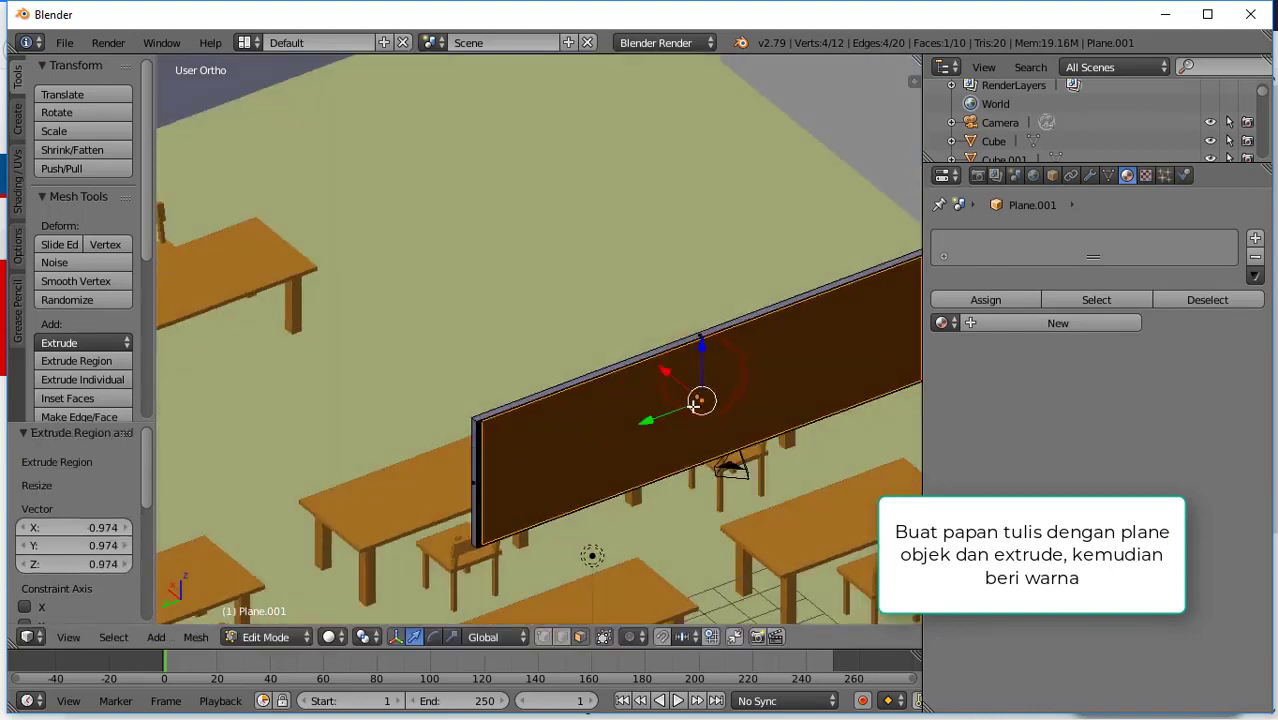
pyautogui.press('e')
pyautogui.click(676, 384)
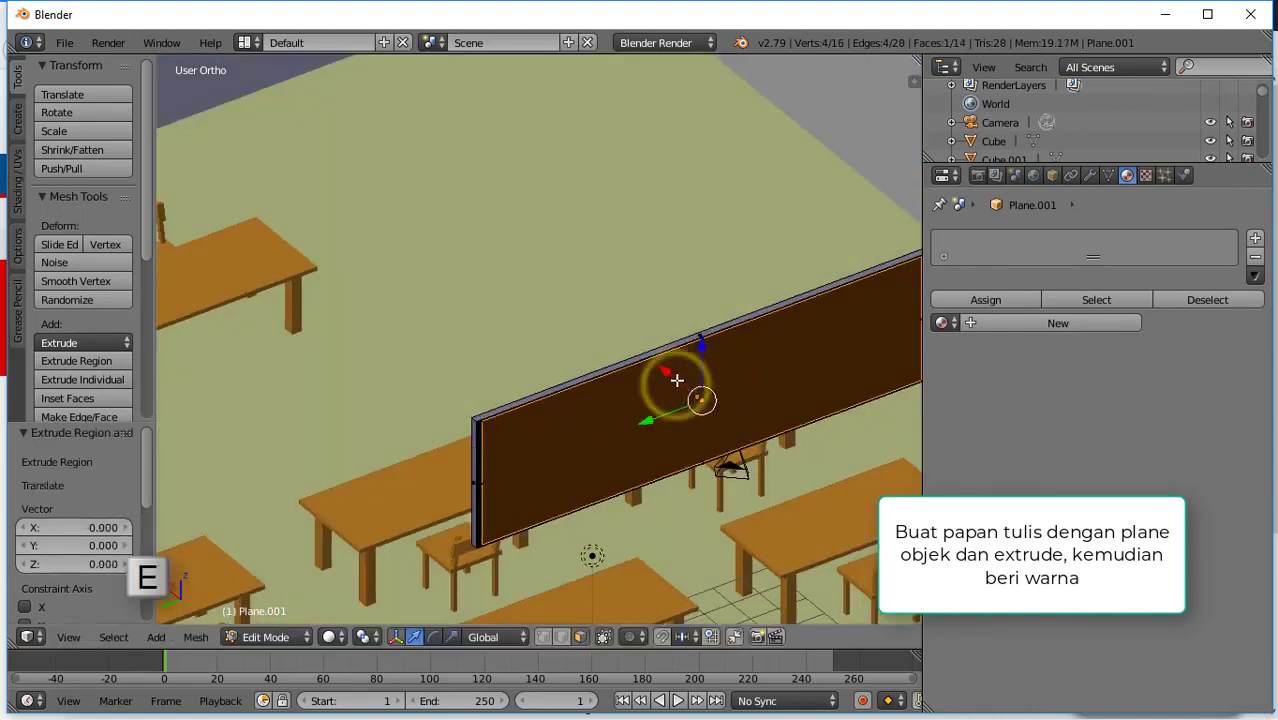
pyautogui.moveTo(673, 377); pyautogui.dragTo(720, 412)
pyautogui.moveTo(720, 412); pyautogui.dragTo(643, 364, button='middle')
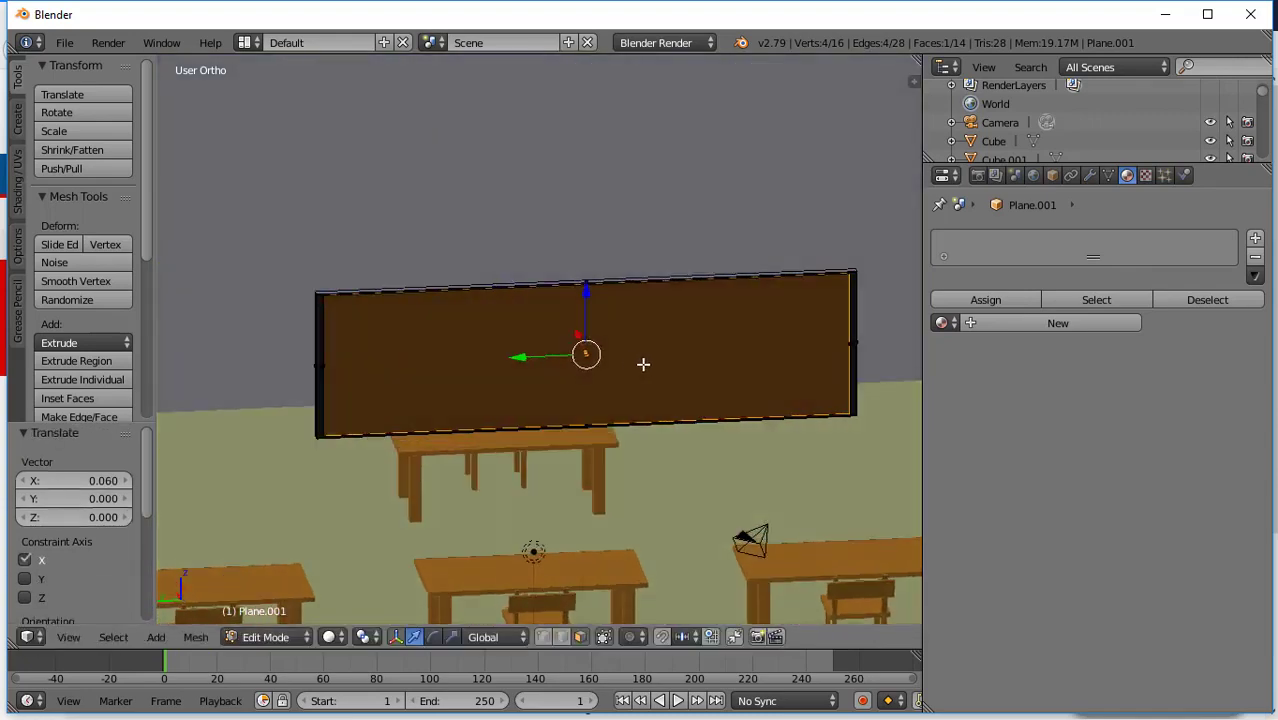
# - Give the board a material slot and use the existing orange material named Material in it
pyautogui.click(1038, 323)
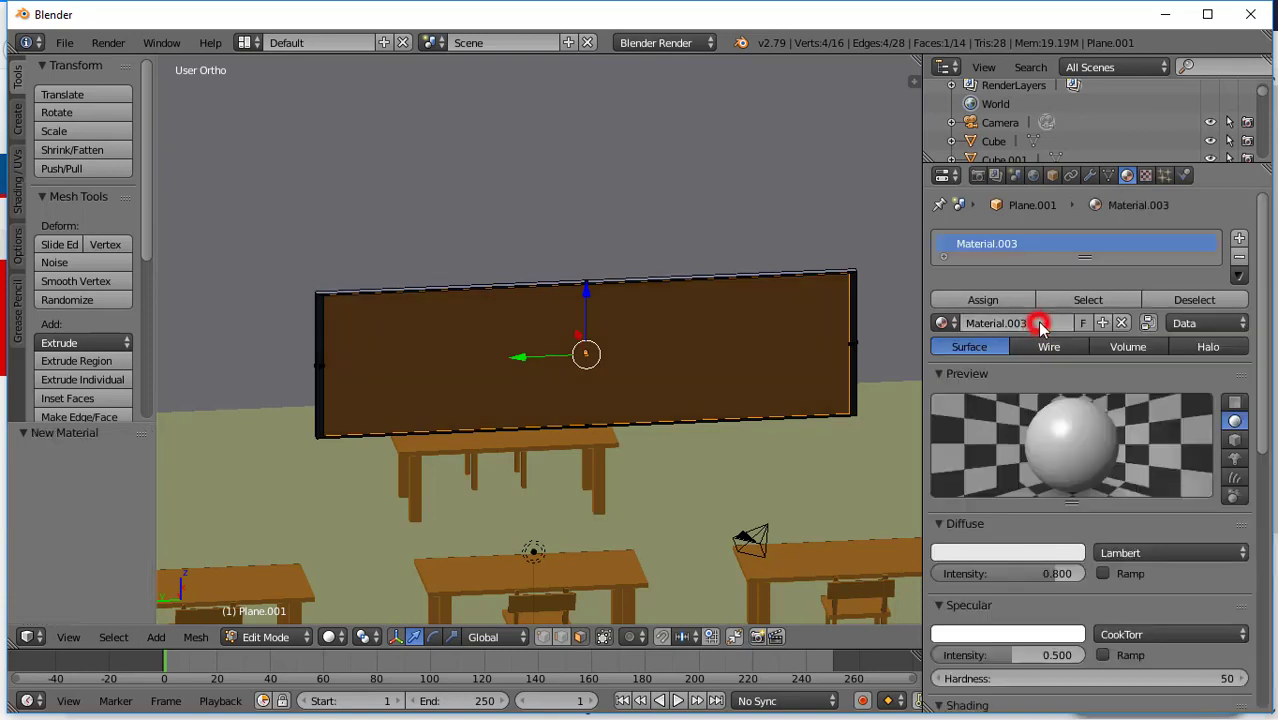
pyautogui.click(1019, 552)
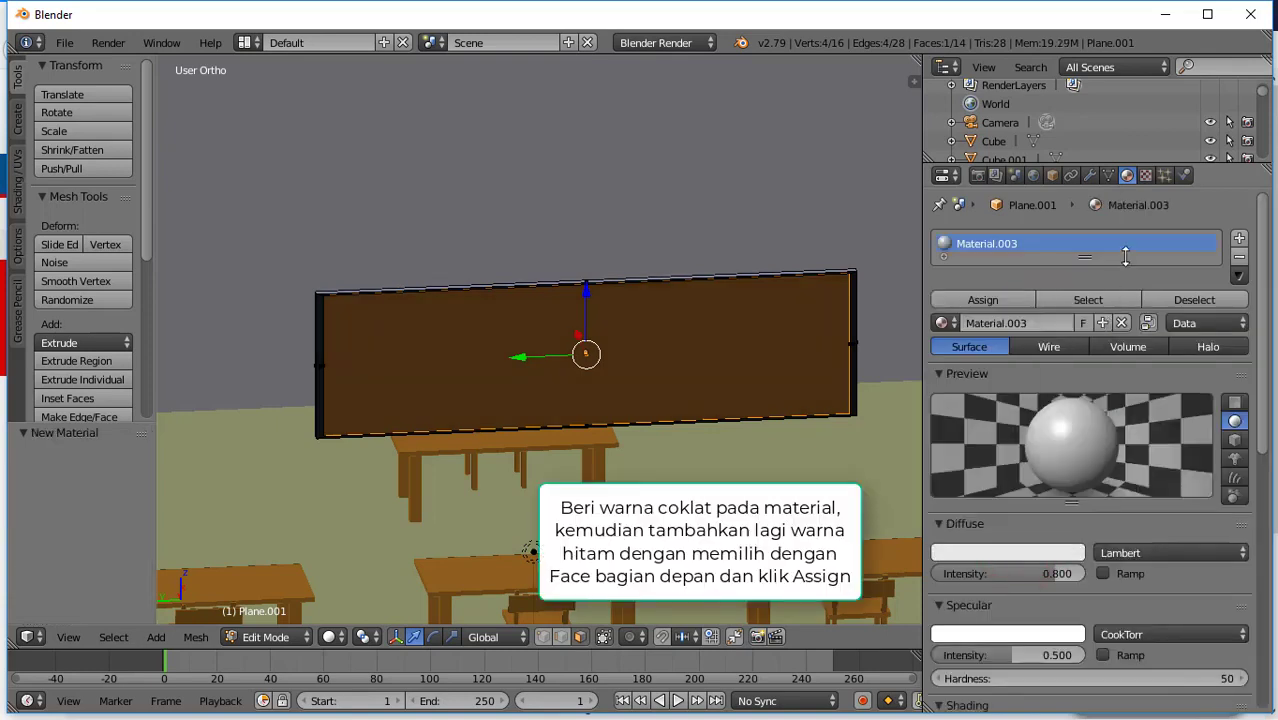
pyautogui.click(944, 323)
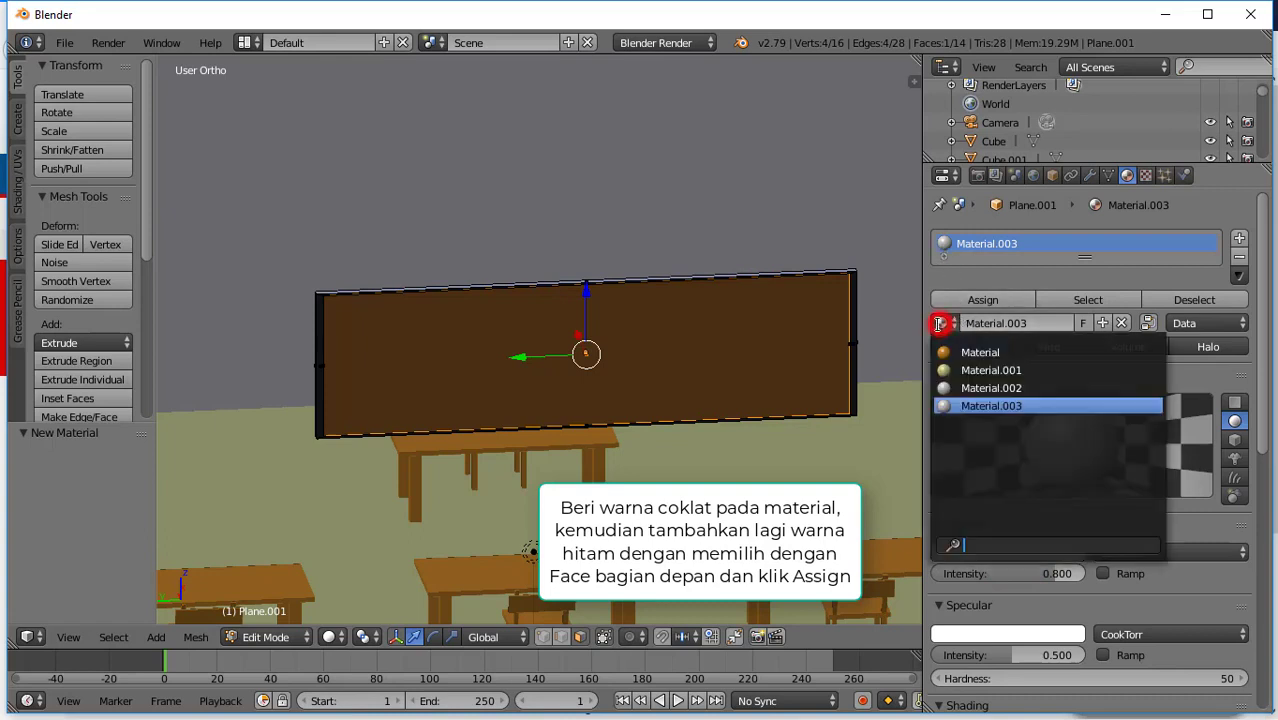
# - Add a second material to the board, darken its diffuse colour to near black and assign it to the recessed front face
pyautogui.rightClick(767, 357)
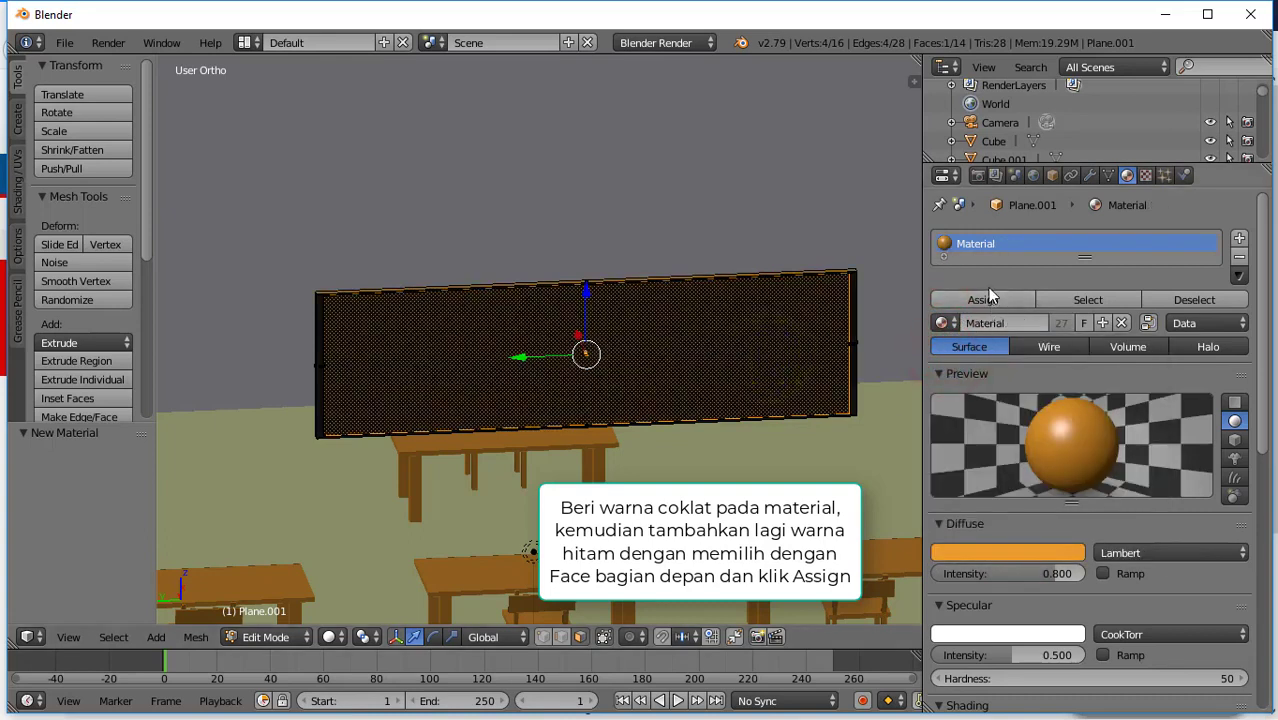
pyautogui.scroll(-1, 1025, 290)
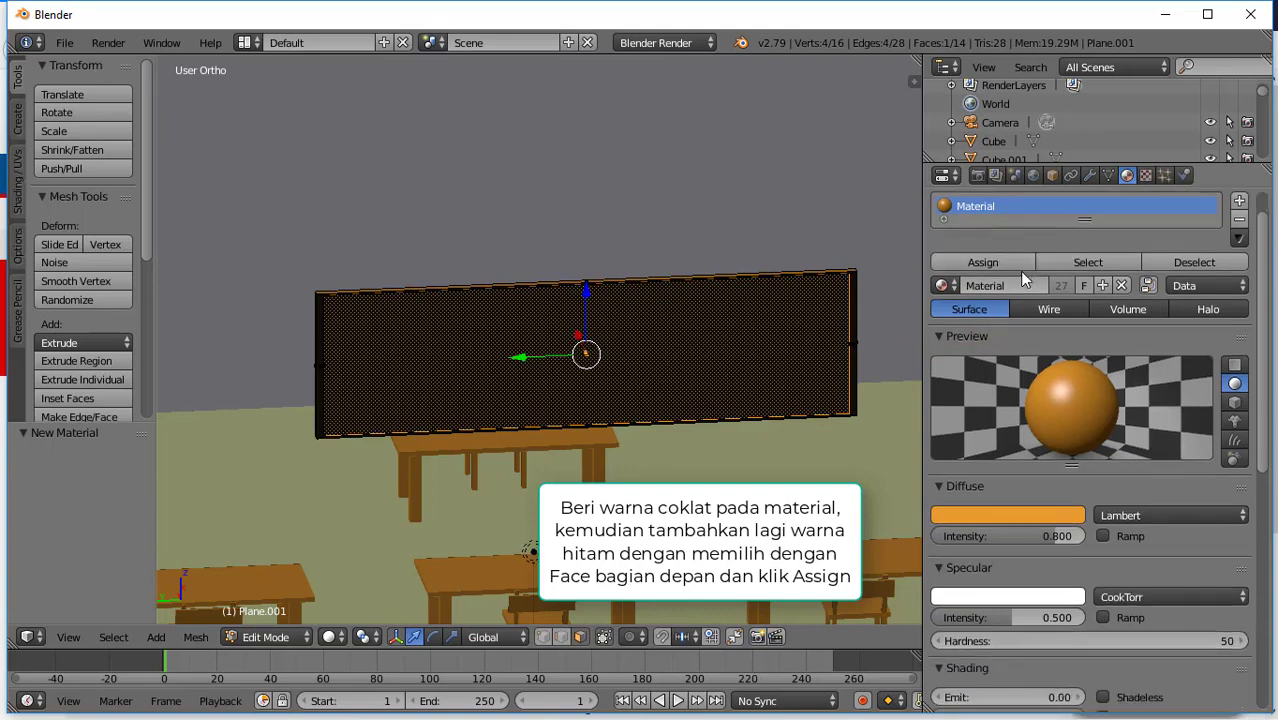
pyautogui.click(1240, 203)
pyautogui.click(1027, 327)
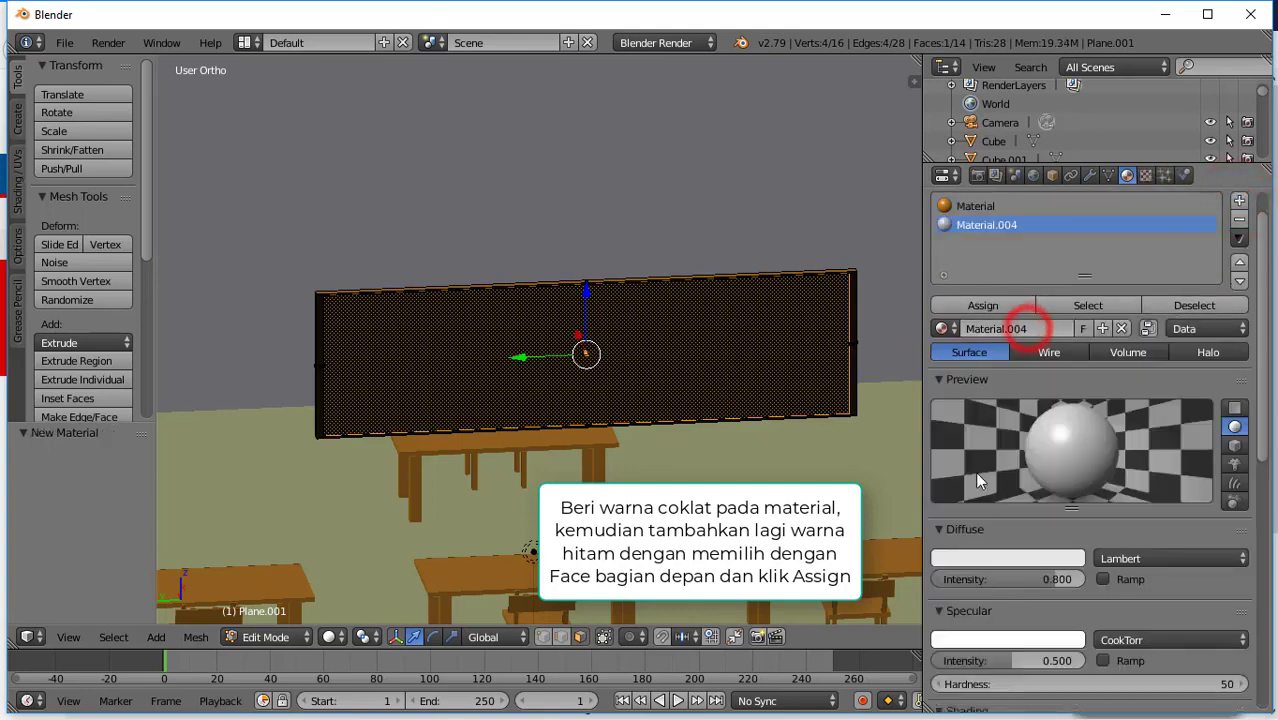
pyautogui.click(976, 558)
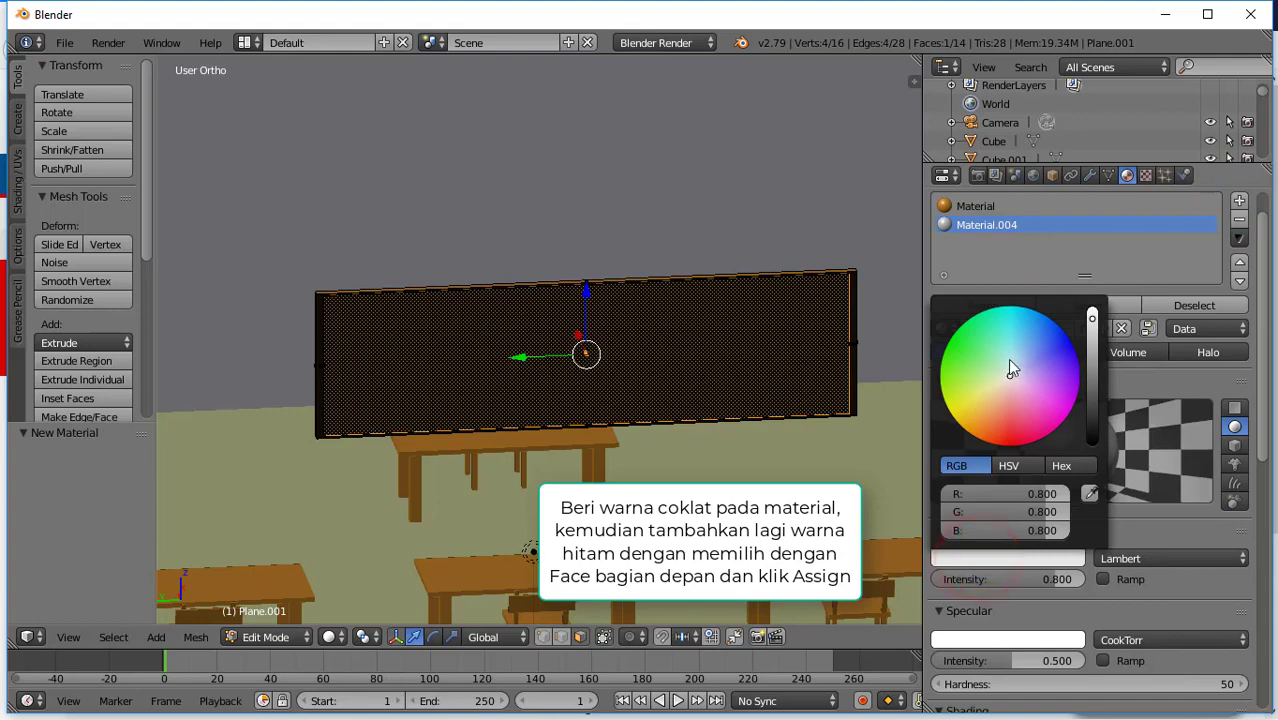
pyautogui.moveTo(1092, 402); pyautogui.dragTo(1092, 440)
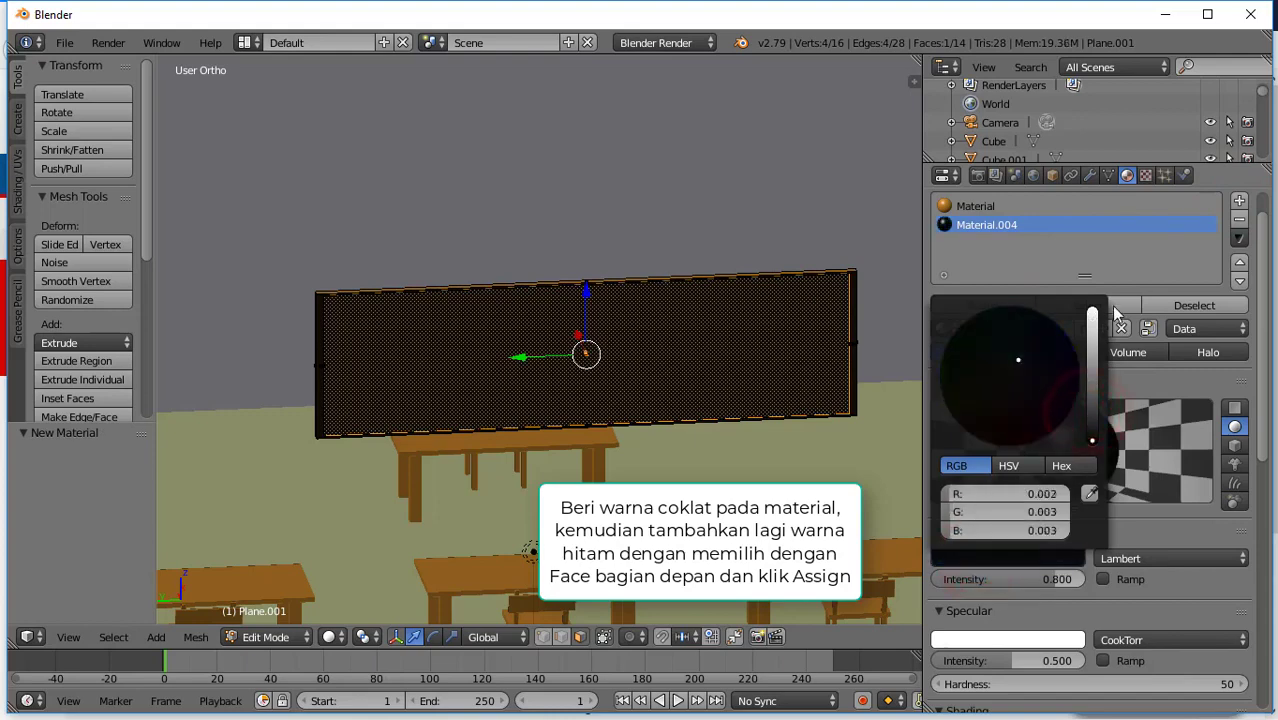
pyautogui.click(1008, 305)
pyautogui.press('Tab')
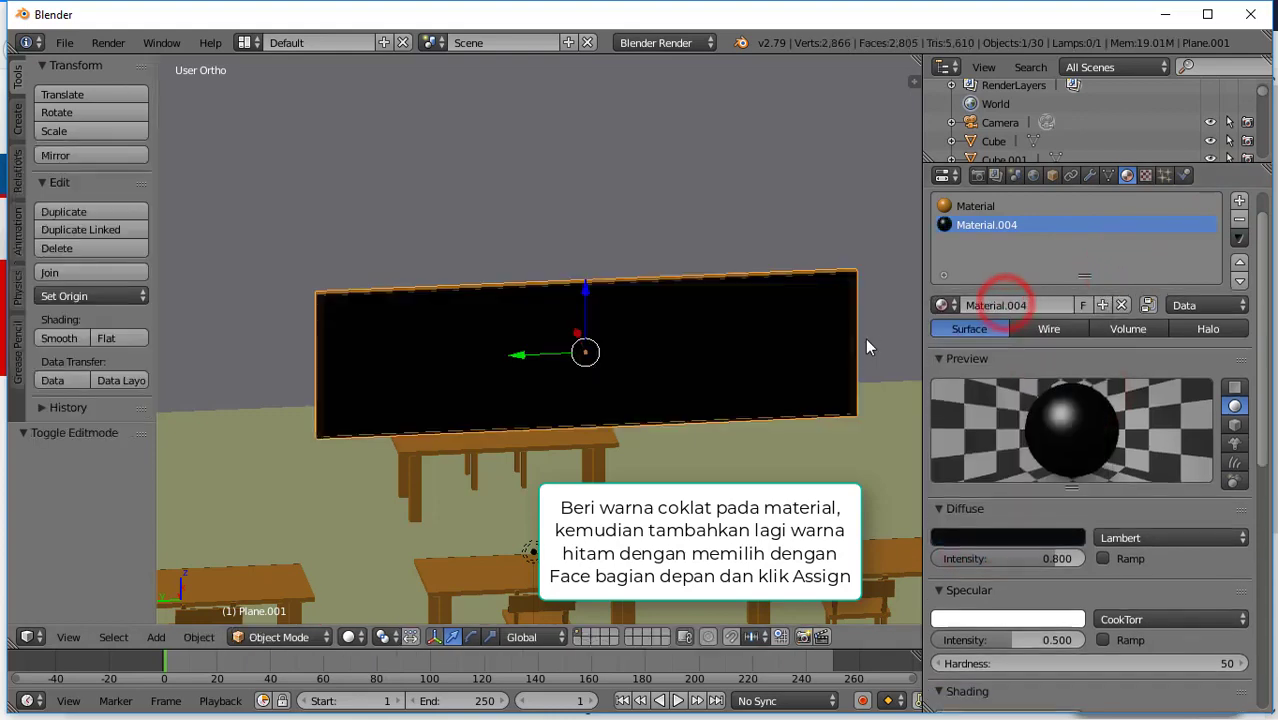
# - Move the blackboard along X past the desks towards the front wall behind the teacher's desk, ending with a 9.862 shift
pyautogui.moveTo(703, 419); pyautogui.dragTo(818, 392, button='middle')
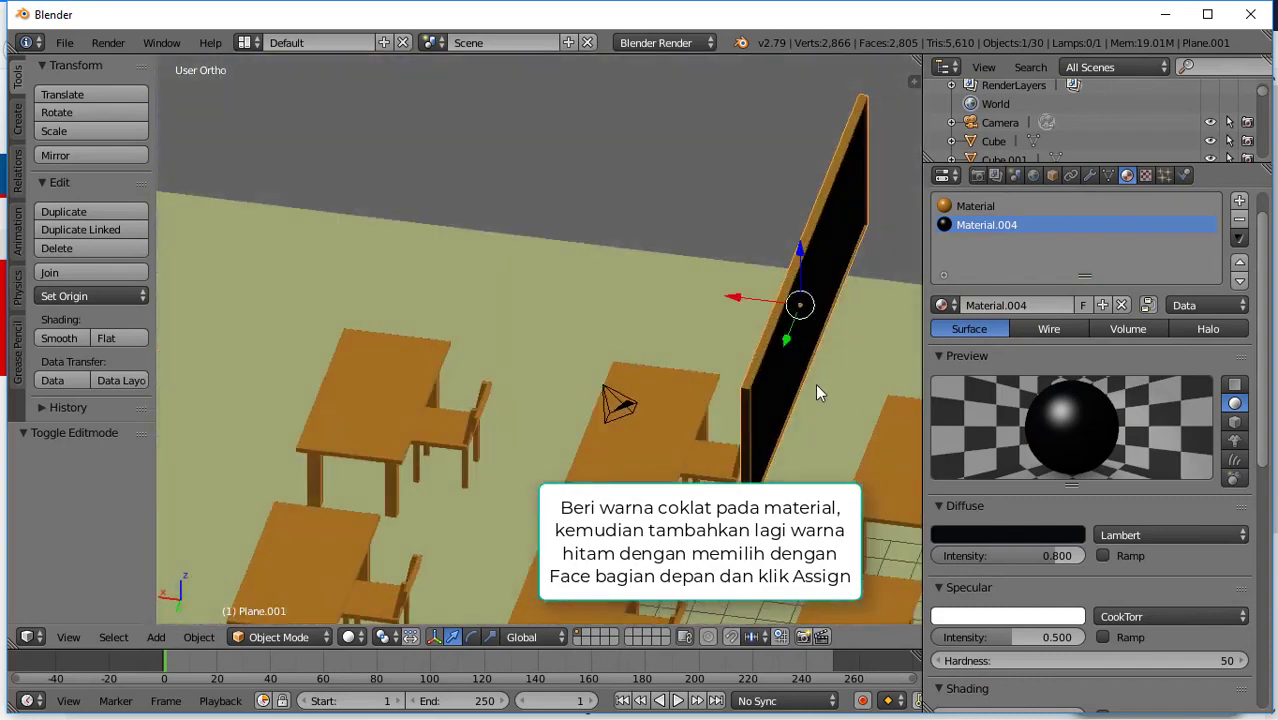
pyautogui.moveTo(766, 304); pyautogui.dragTo(374, 240)
pyautogui.scroll(-4, 378, 270)
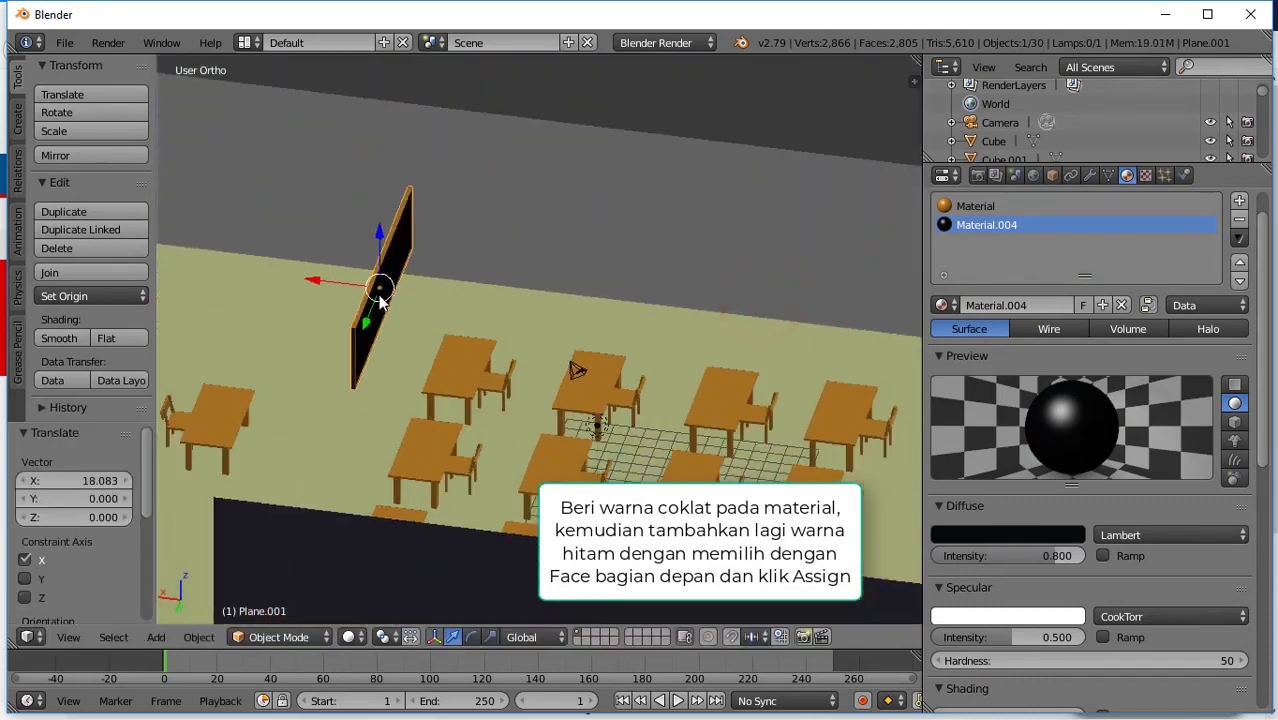
pyautogui.moveTo(331, 281); pyautogui.dragTo(175, 260)
pyautogui.scroll(-2, 378, 327)
pyautogui.keyDown('shift'); pyautogui.moveTo(380, 329); pyautogui.dragTo(580, 363, button='middle'); pyautogui.keyUp('shift')
pyautogui.moveTo(482, 319); pyautogui.dragTo(375, 291)
# - Lower the blackboard by 6.777 along Z and adjust it about 1 unit along X to sit against the front wall
pyautogui.moveTo(500, 337); pyautogui.dragTo(528, 292, button='middle')
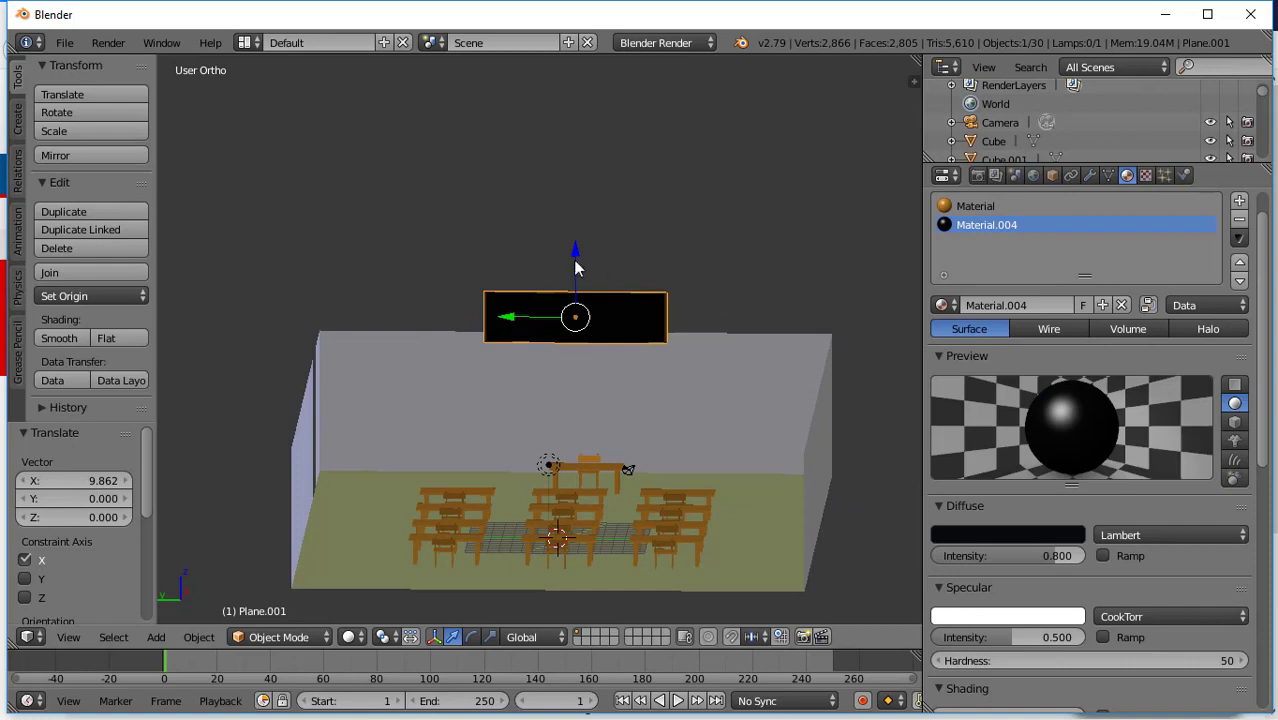
pyautogui.moveTo(575, 268); pyautogui.dragTo(594, 350)
pyautogui.moveTo(594, 350); pyautogui.dragTo(418, 421, button='middle')
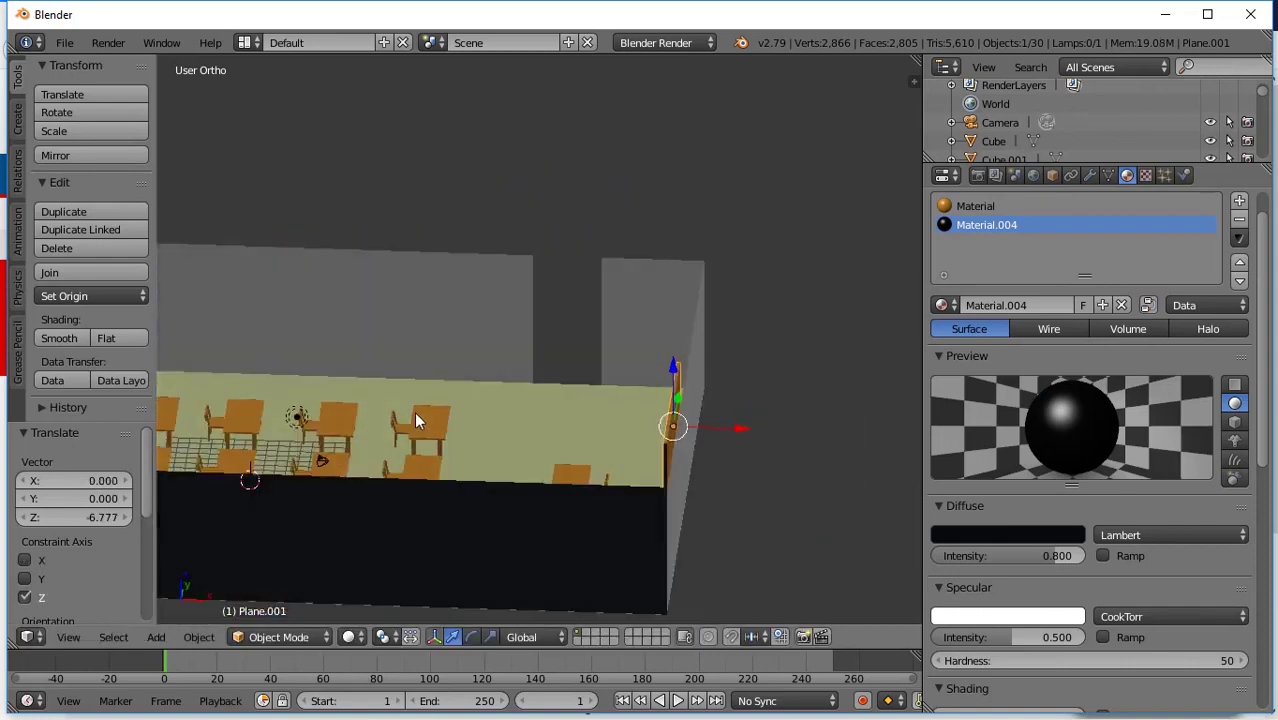
pyautogui.moveTo(760, 428); pyautogui.dragTo(735, 425)
pyautogui.moveTo(735, 425); pyautogui.dragTo(849, 452, button='middle')
# - Switch the view to perspective and walk through the classroom to examine the desks, walls and blackboard from inside
pyautogui.click(68, 637)
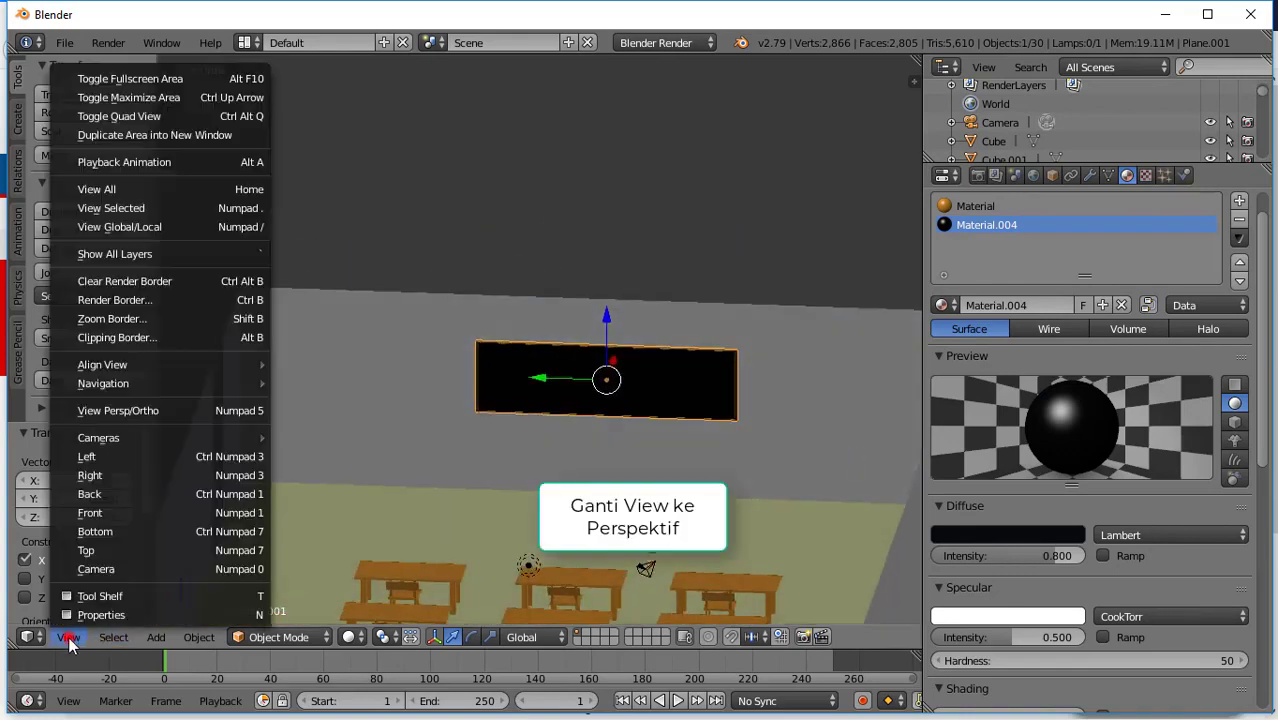
pyautogui.click(125, 414)
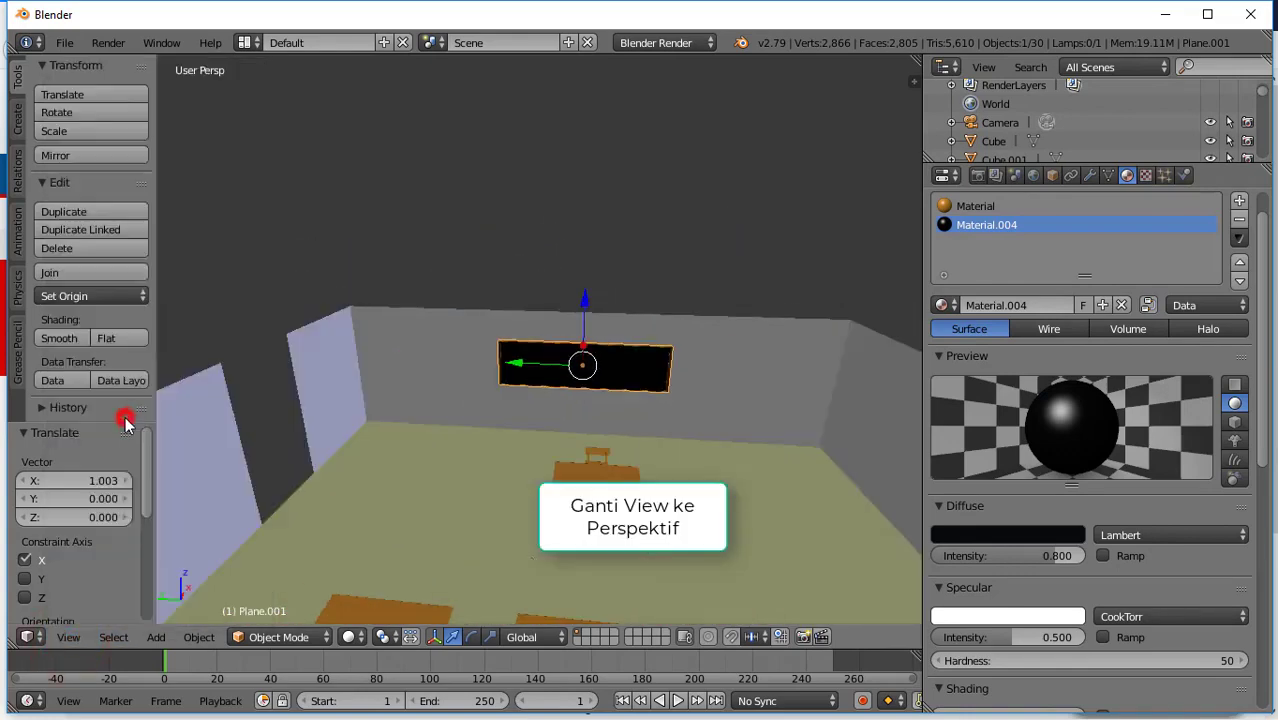
pyautogui.hotkey('shift', 'f')
pyautogui.scroll(-3, 573, 480)
pyautogui.hotkey('shift', 'f')
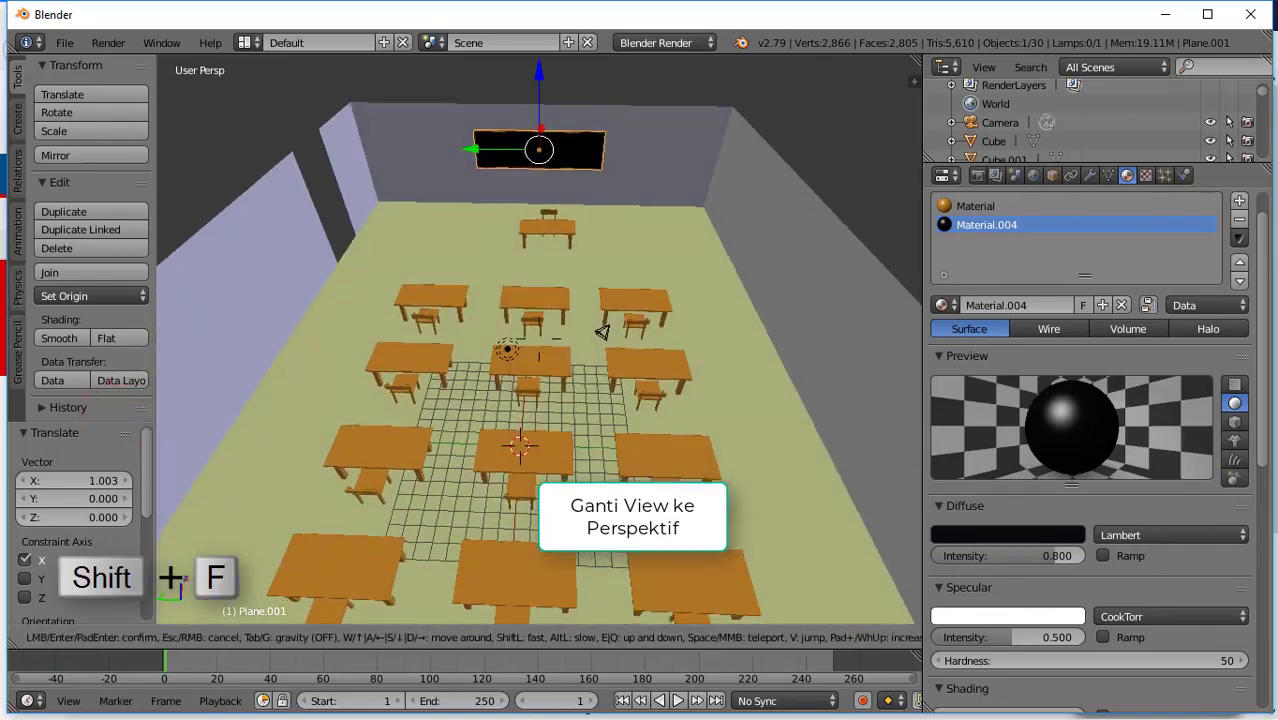
pyautogui.press('w')
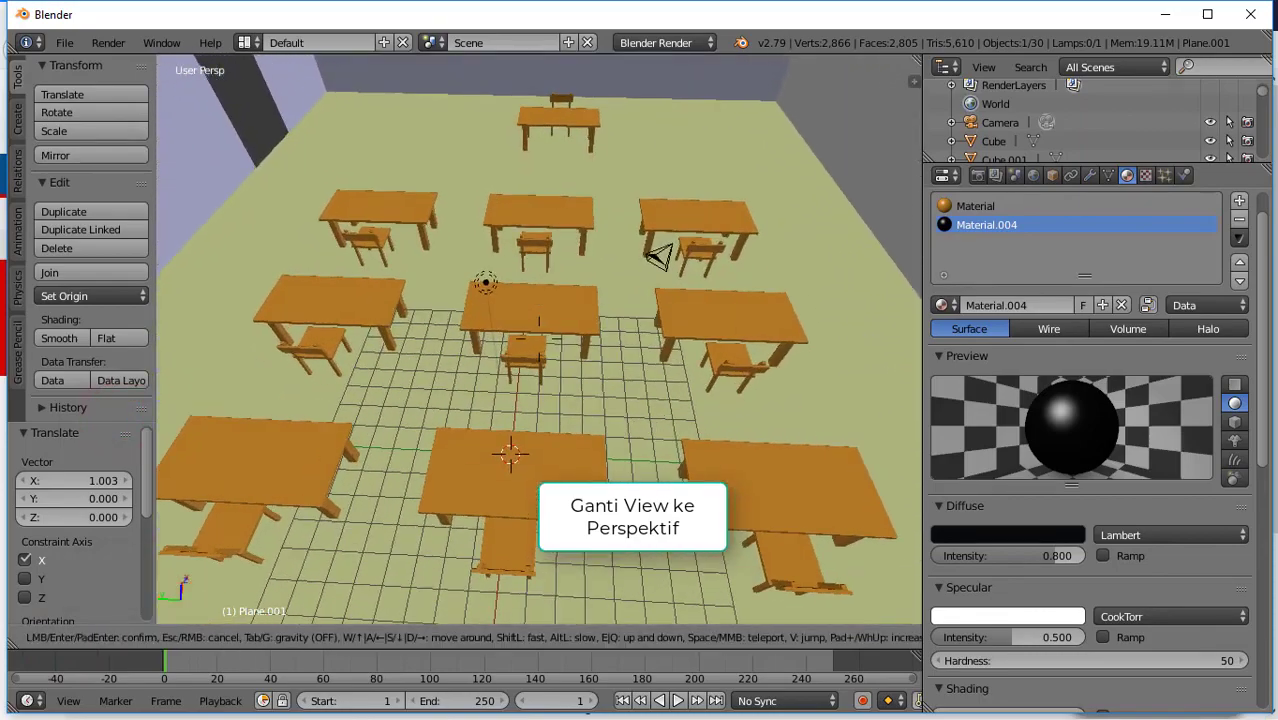
pyautogui.press('w')
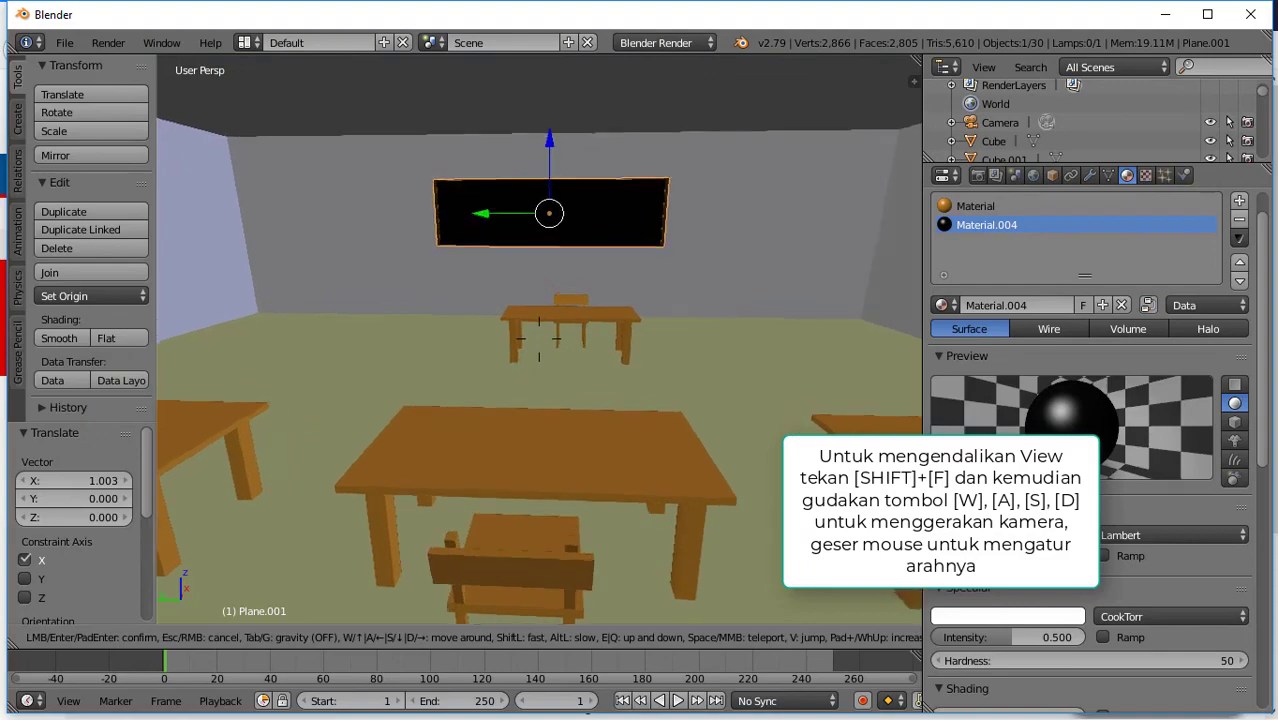
pyautogui.press('w')
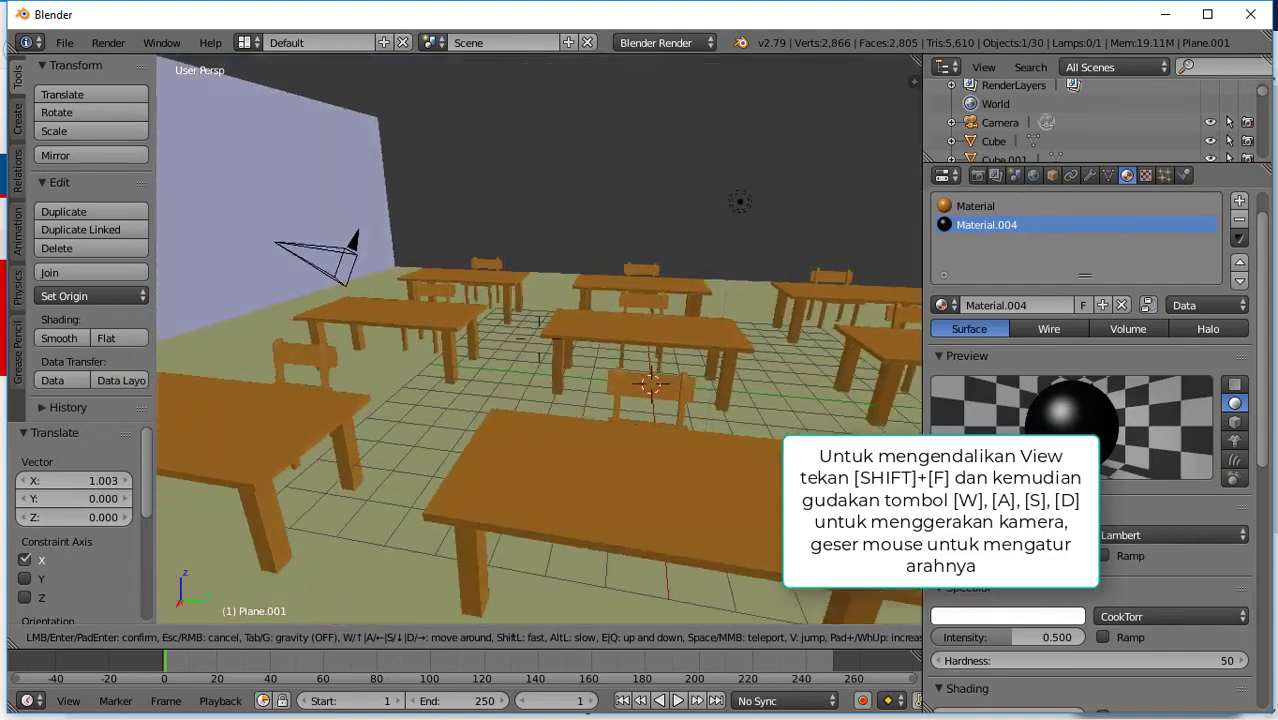
pyautogui.press('w')
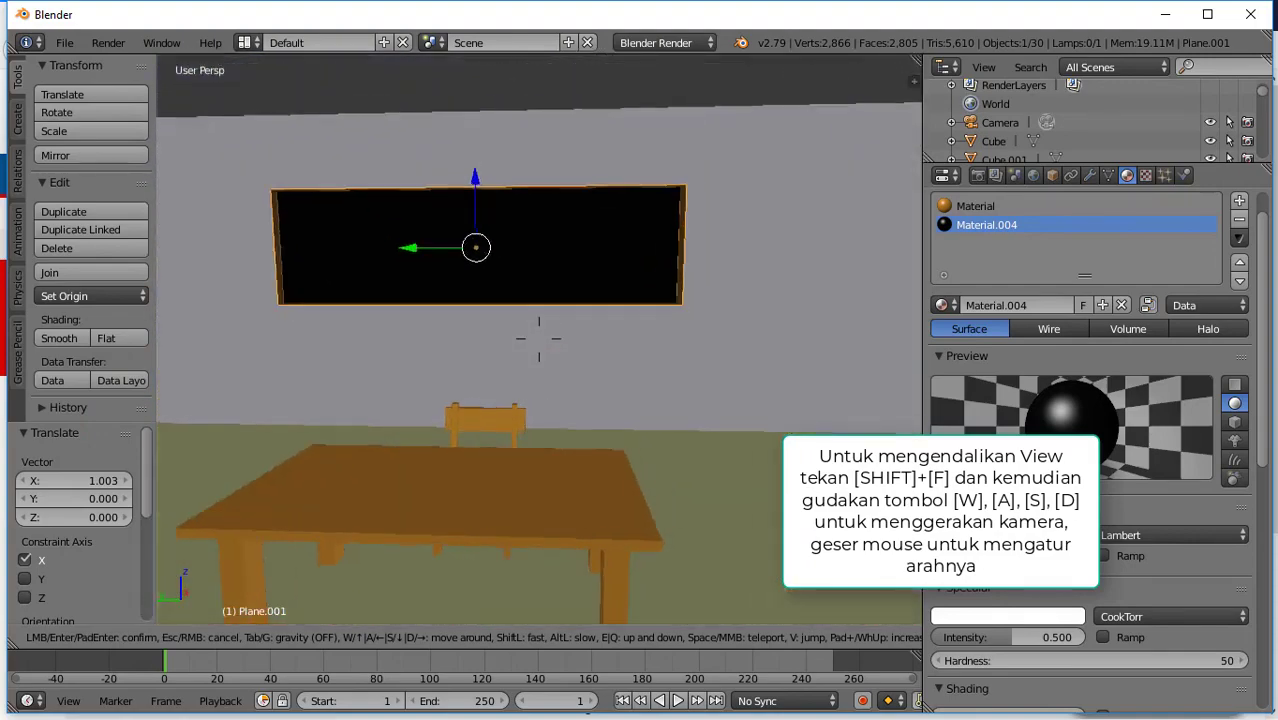
pyautogui.press('s')
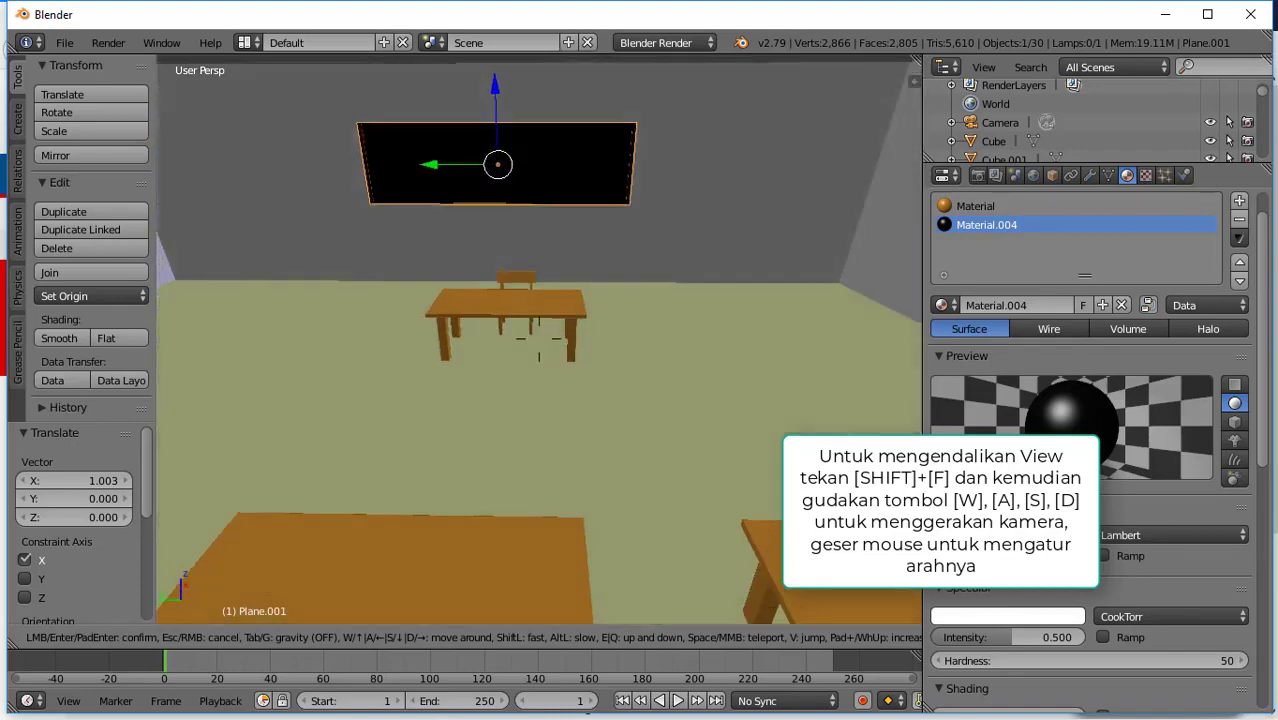
pyautogui.press('w')
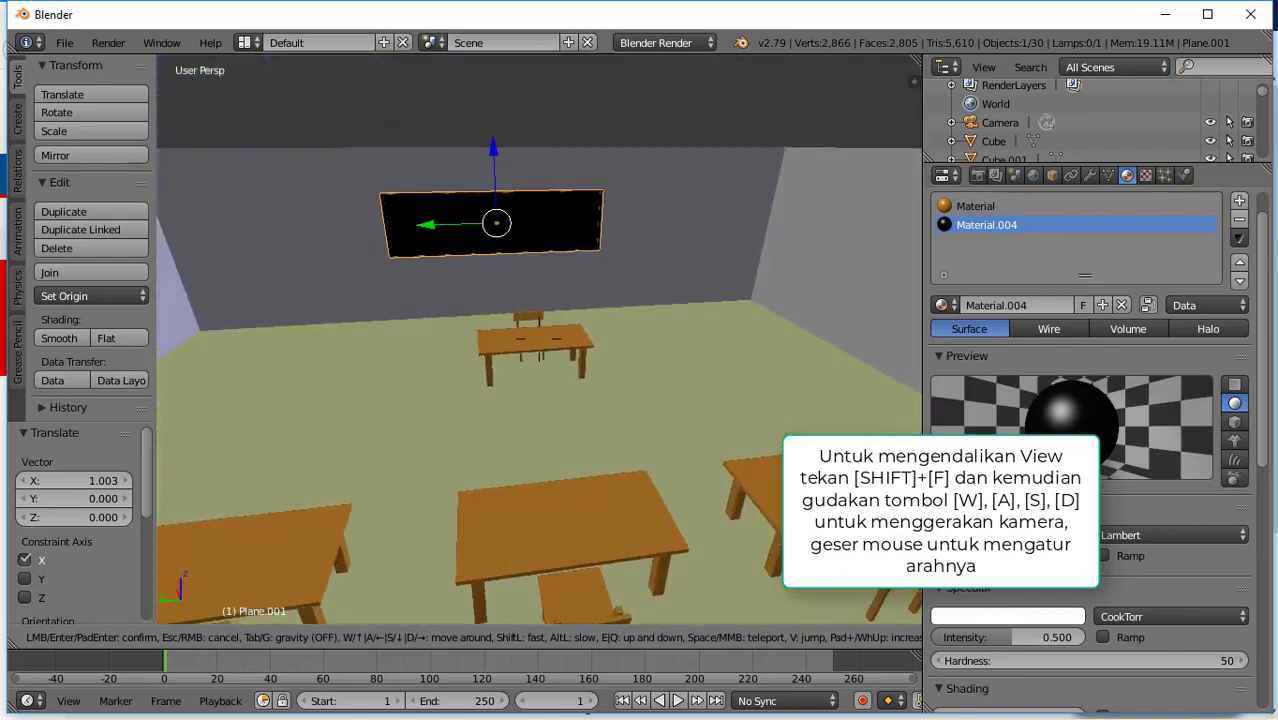
pyautogui.press('s')
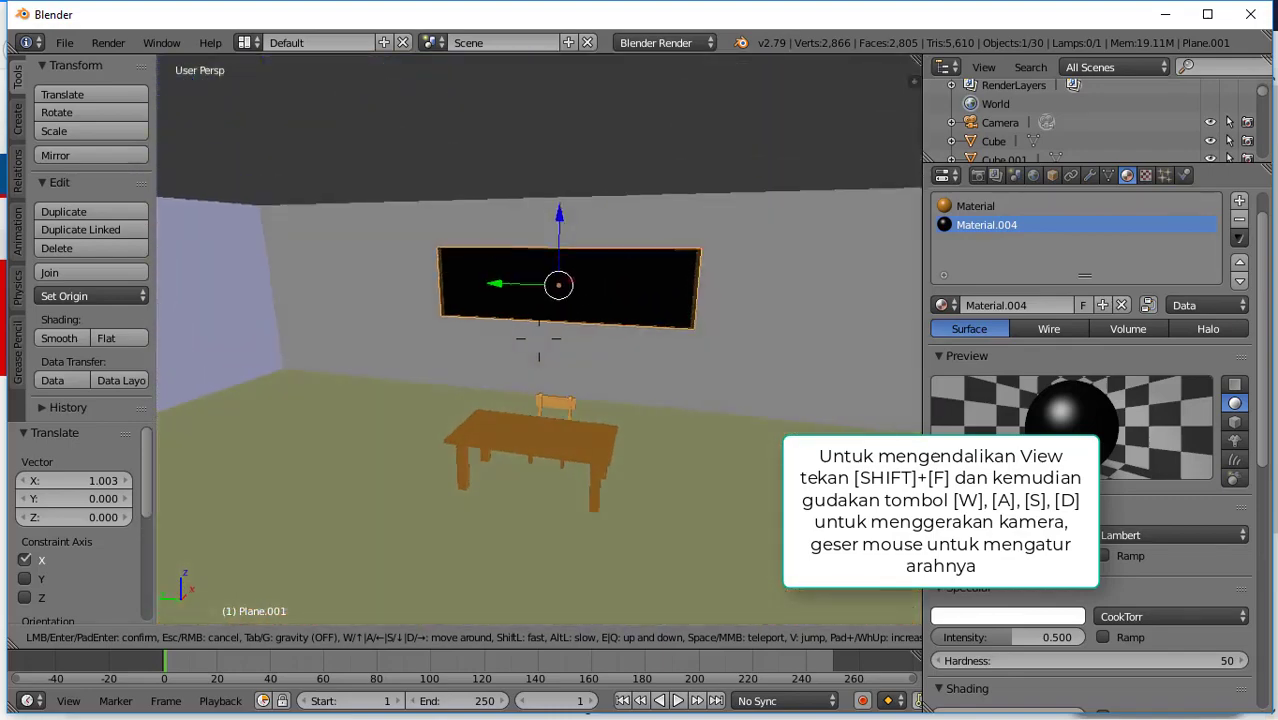
pyautogui.press('s')
pyautogui.press('w')
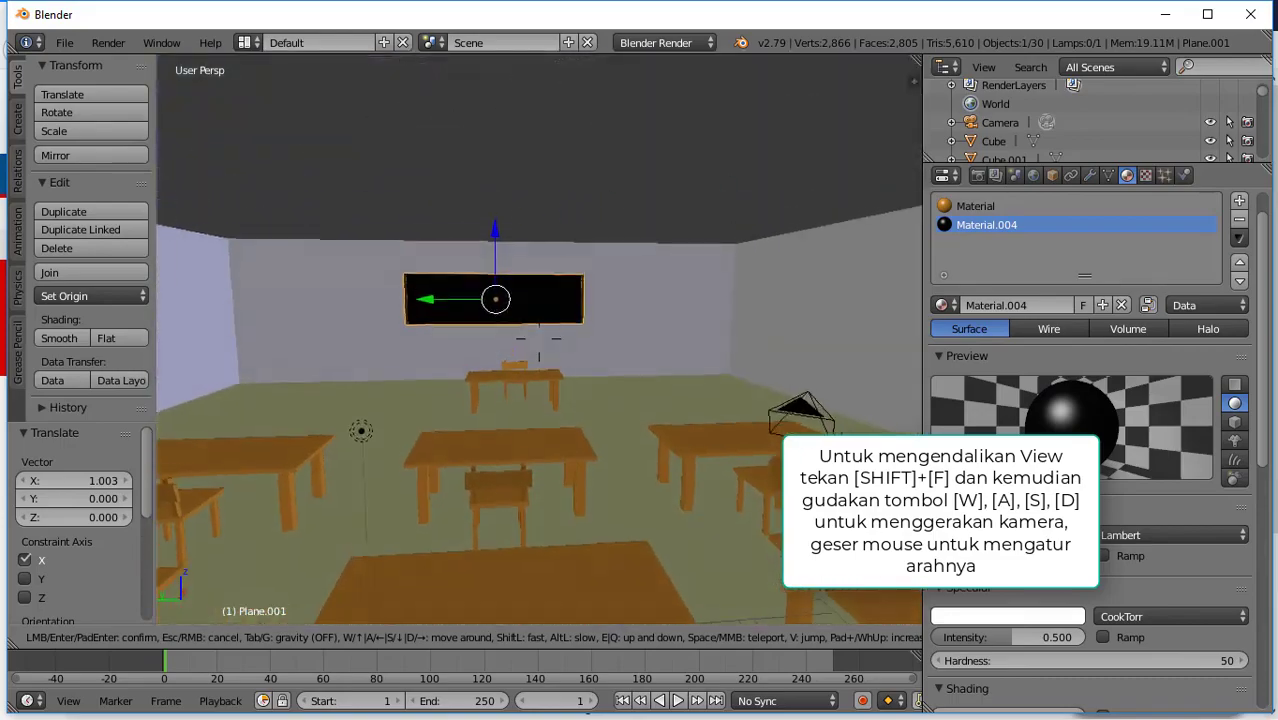
pyautogui.press('s')
pyautogui.press('w')
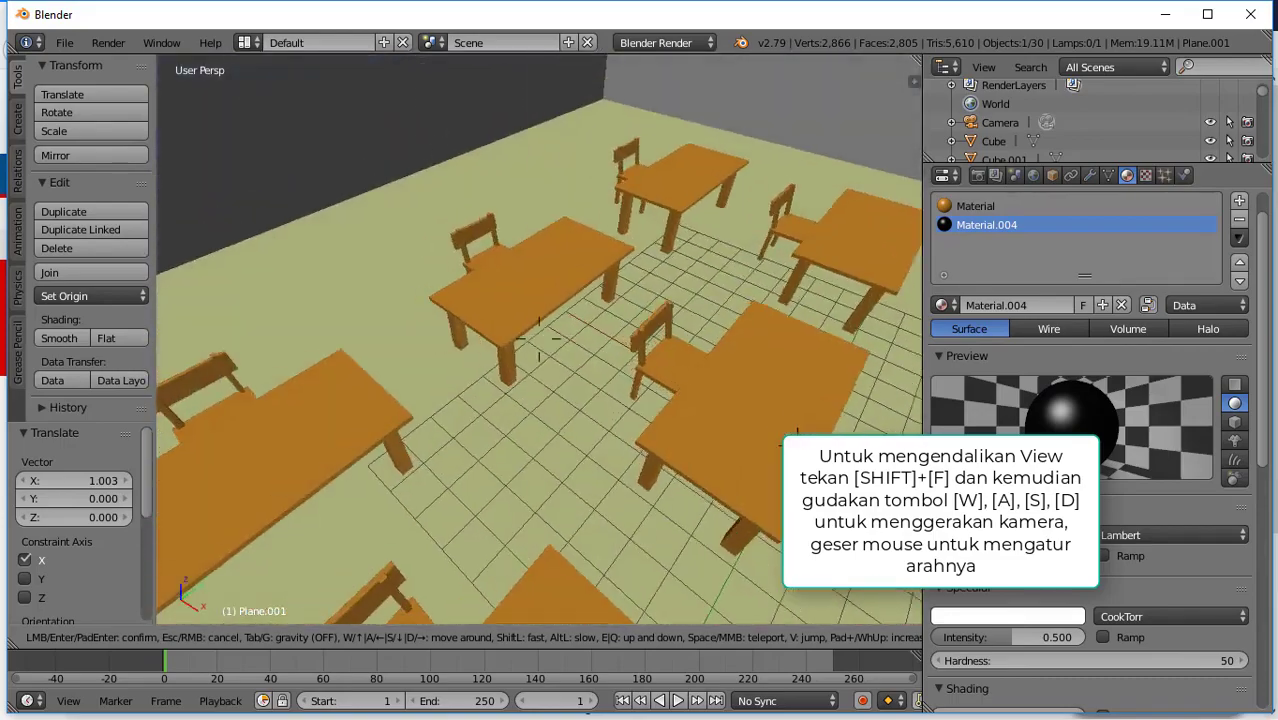
pyautogui.press('s')
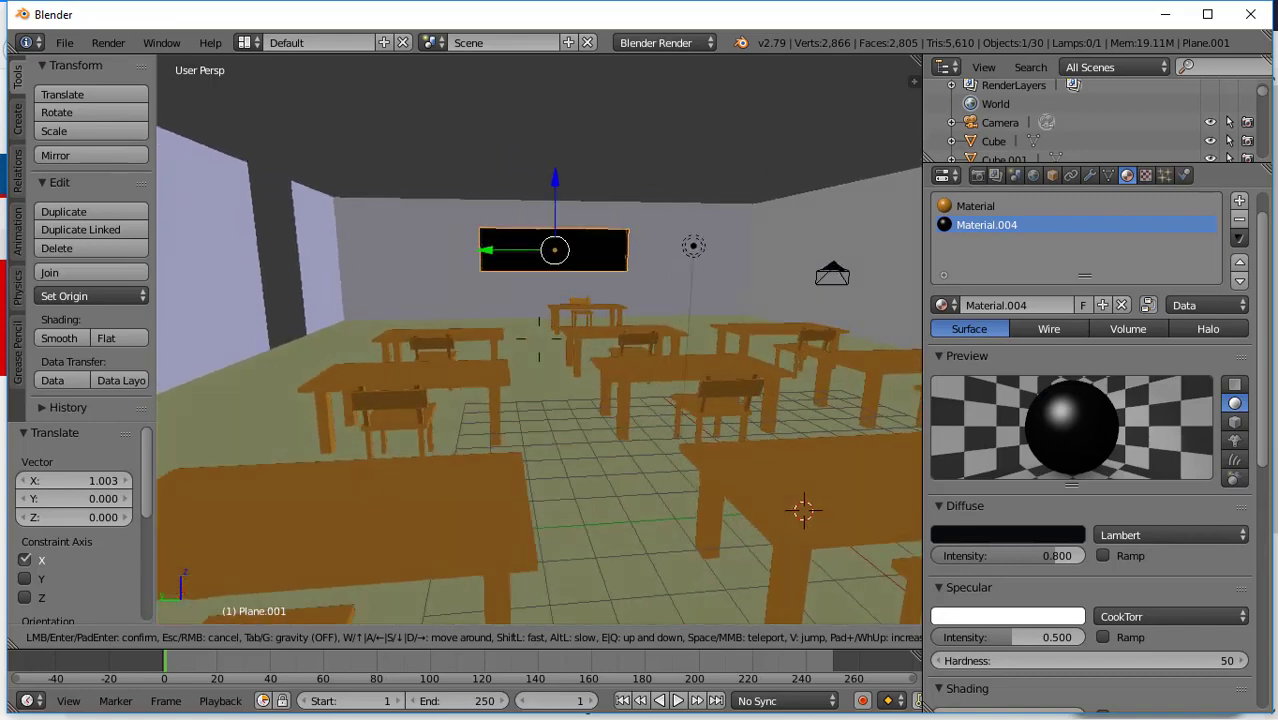
pyautogui.click(540, 344)
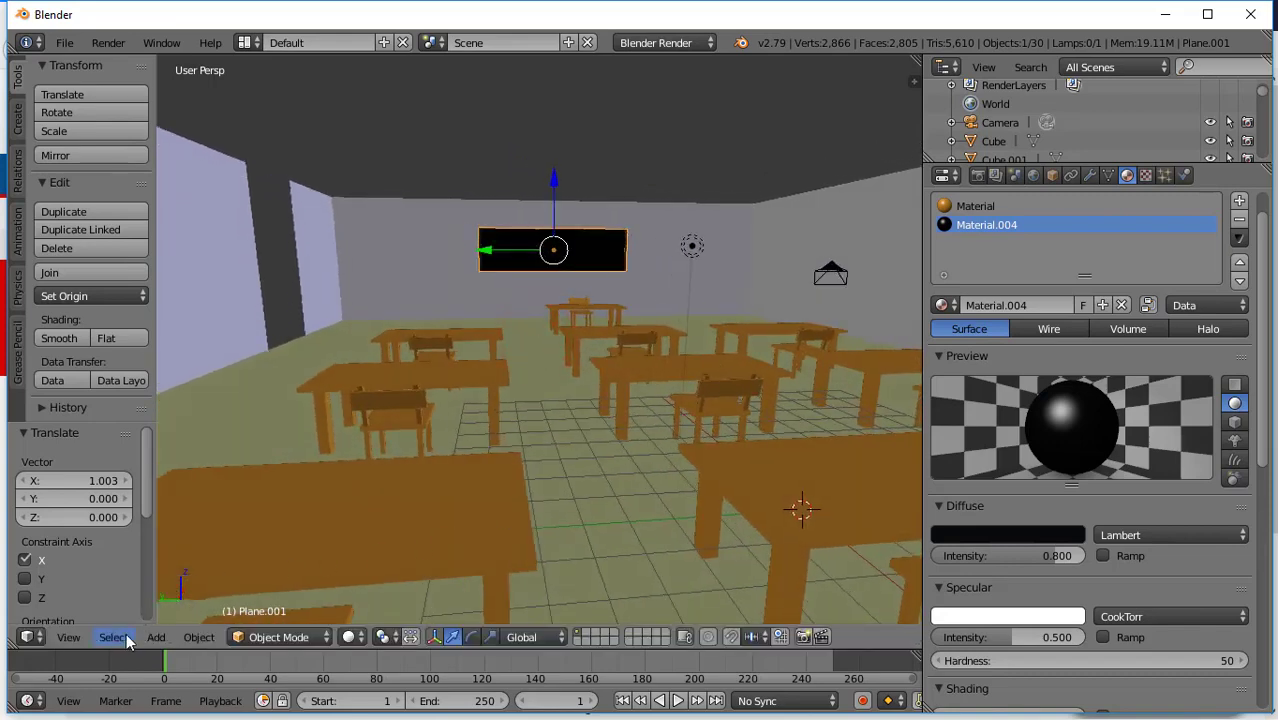
# - Move the active camera to the back of the classroom, framing the desks and blackboard, and render a test image
pyautogui.click(68, 637)
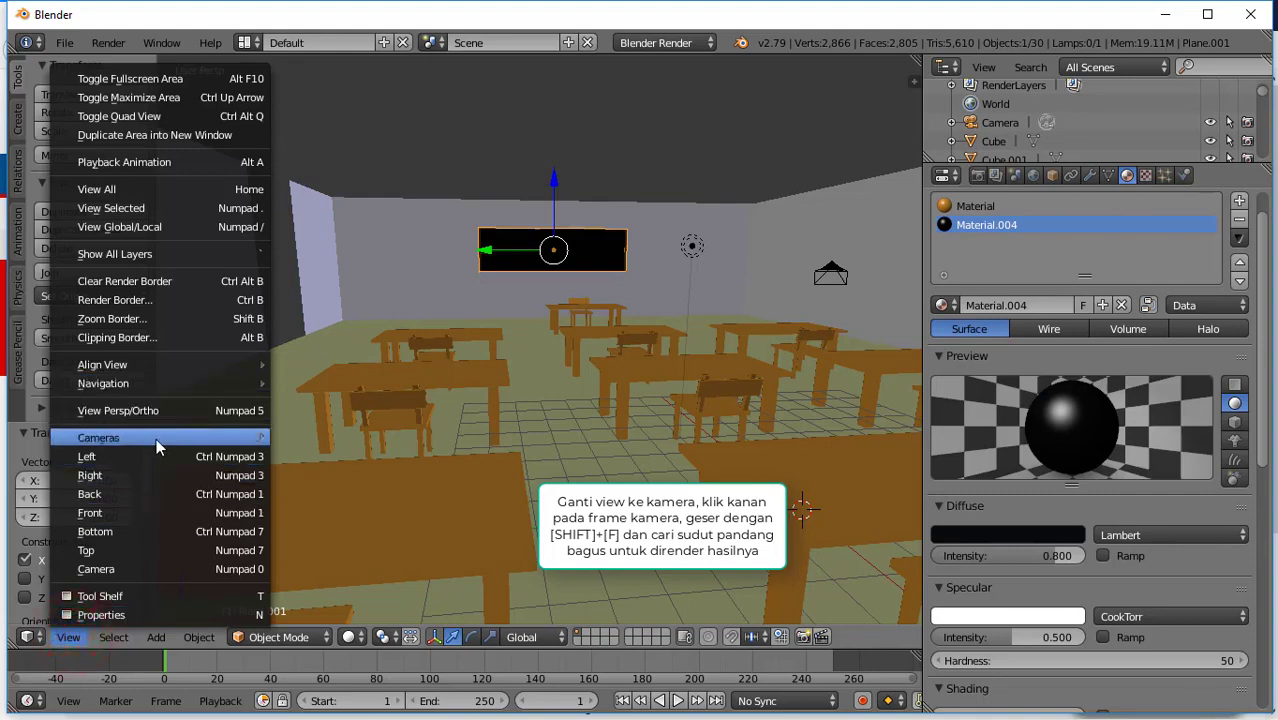
pyautogui.click(156, 438)
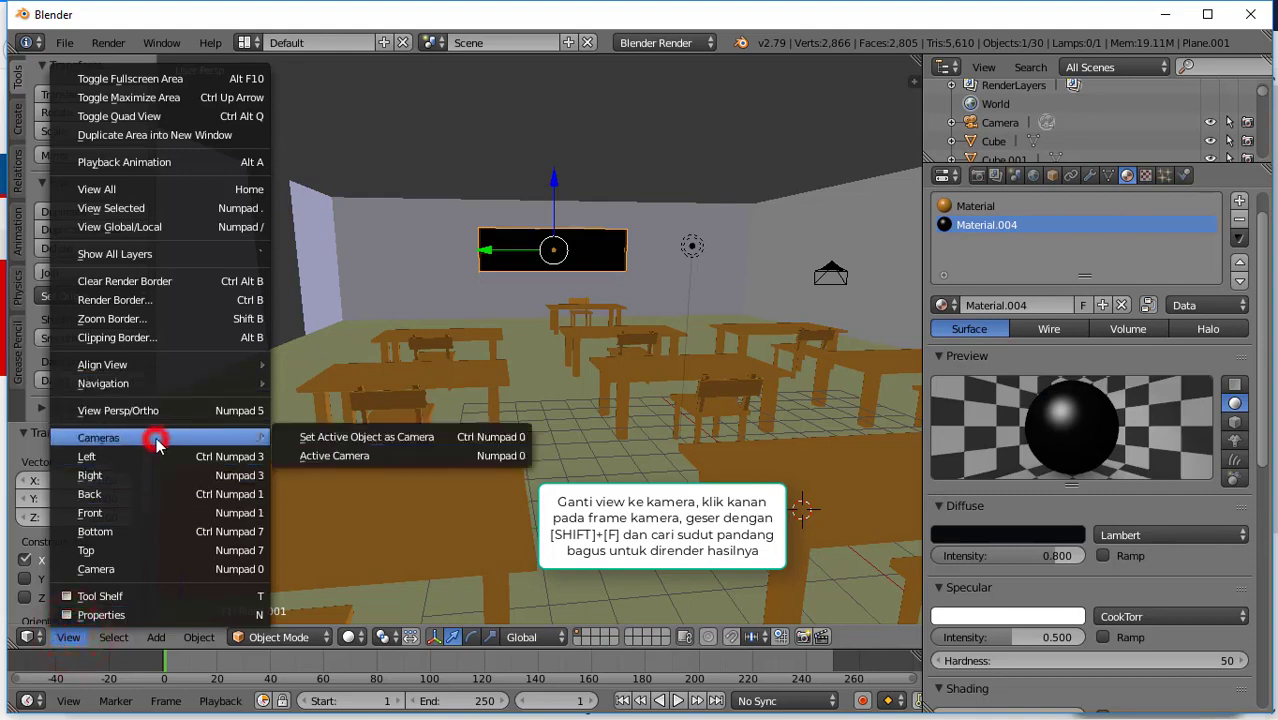
pyautogui.click(310, 457)
pyautogui.rightClick(346, 440)
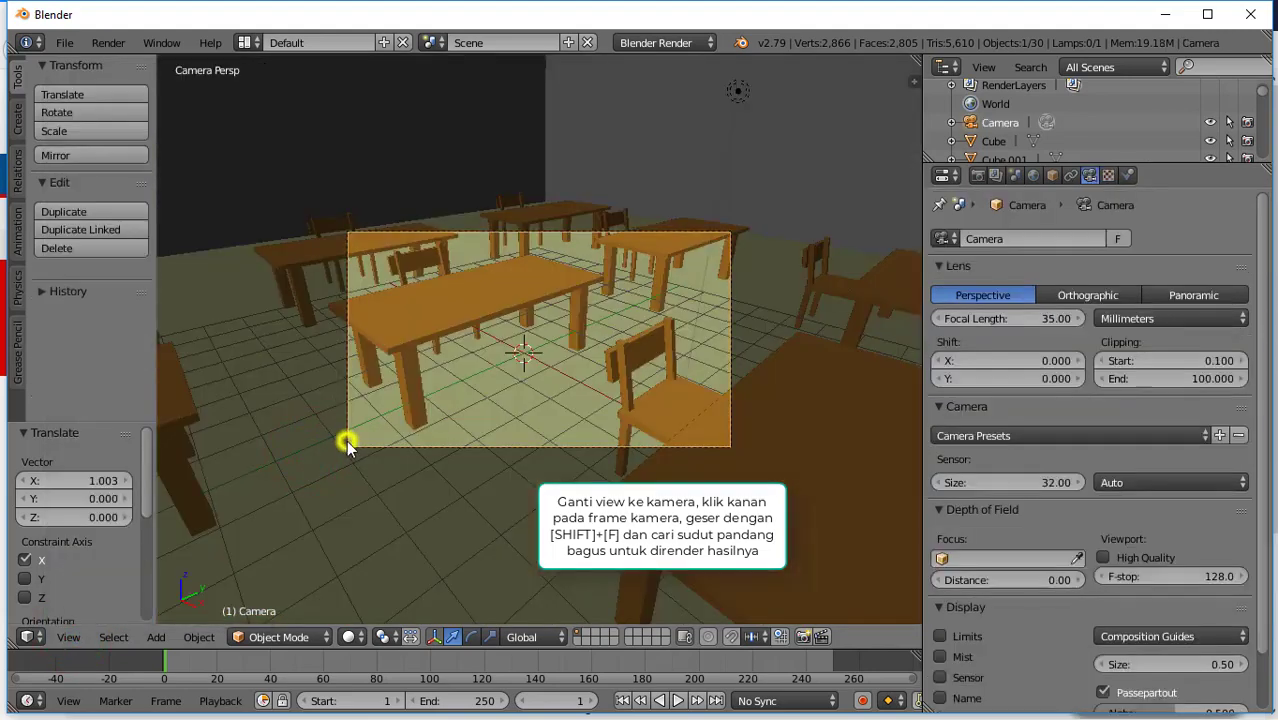
pyautogui.hotkey('shift', 'f')
pyautogui.press('s')
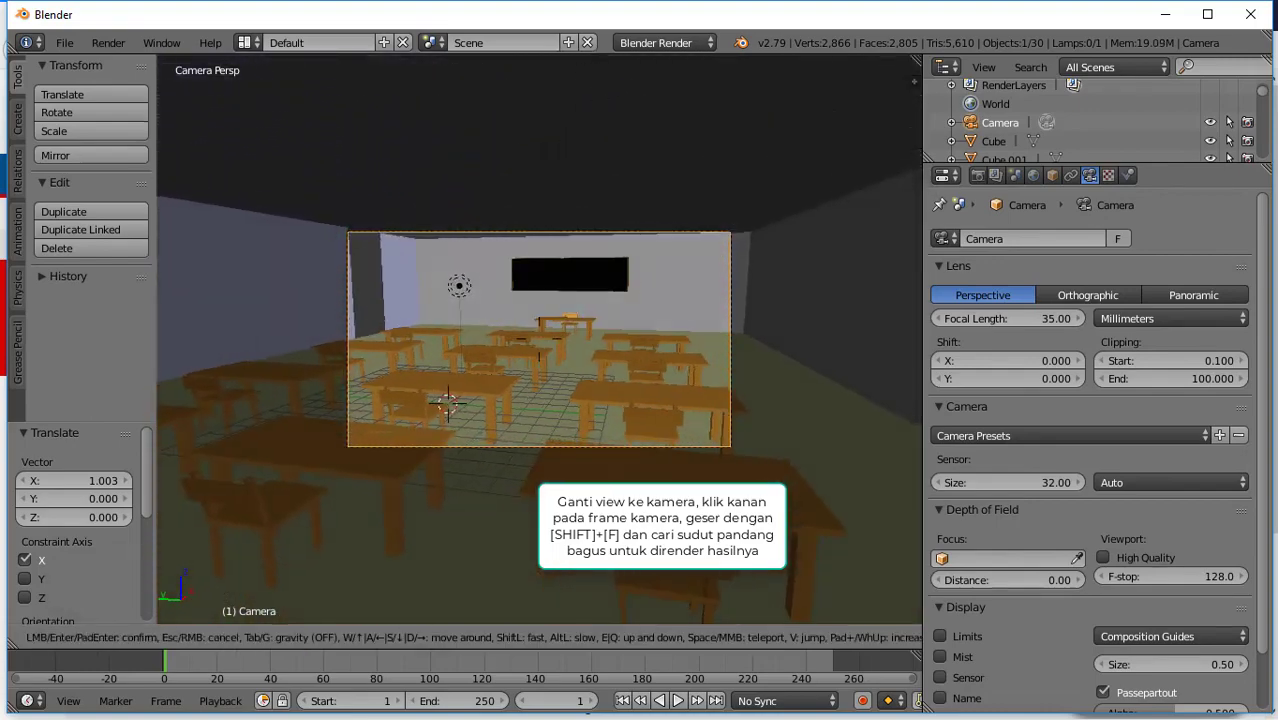
pyautogui.click(538, 340)
pyautogui.scroll(3, 538, 345)
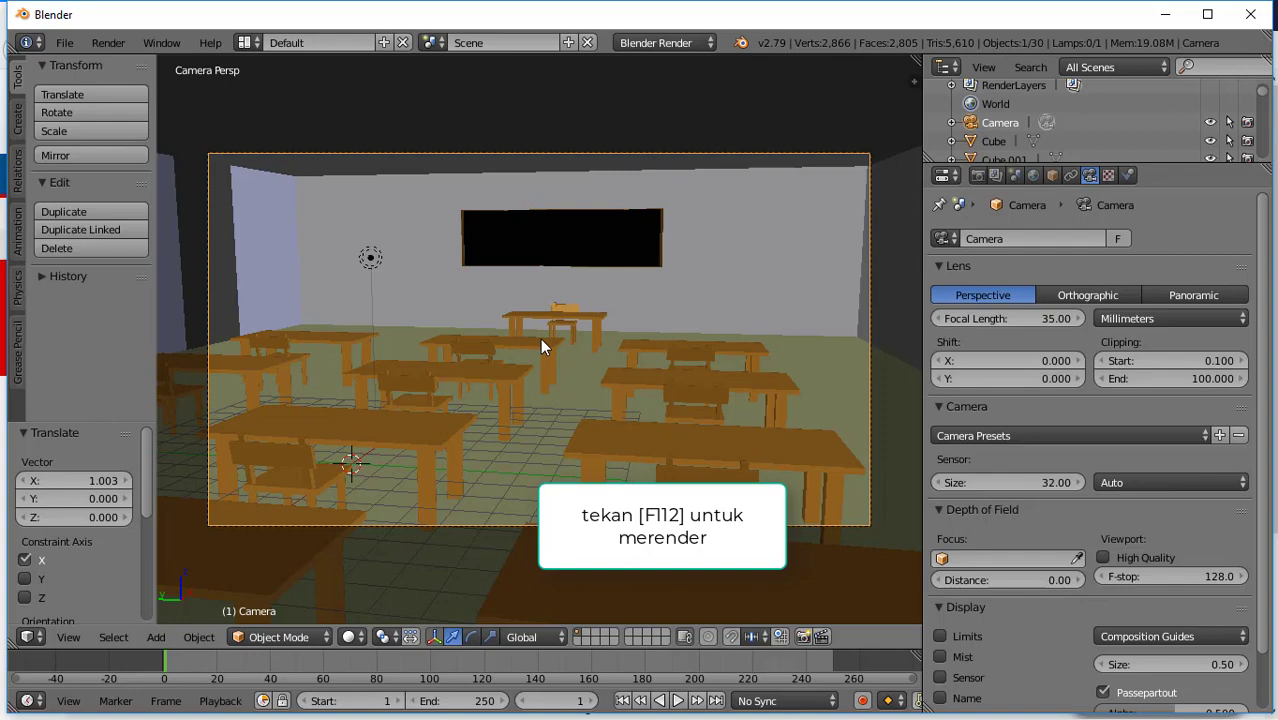
pyautogui.press('F12')
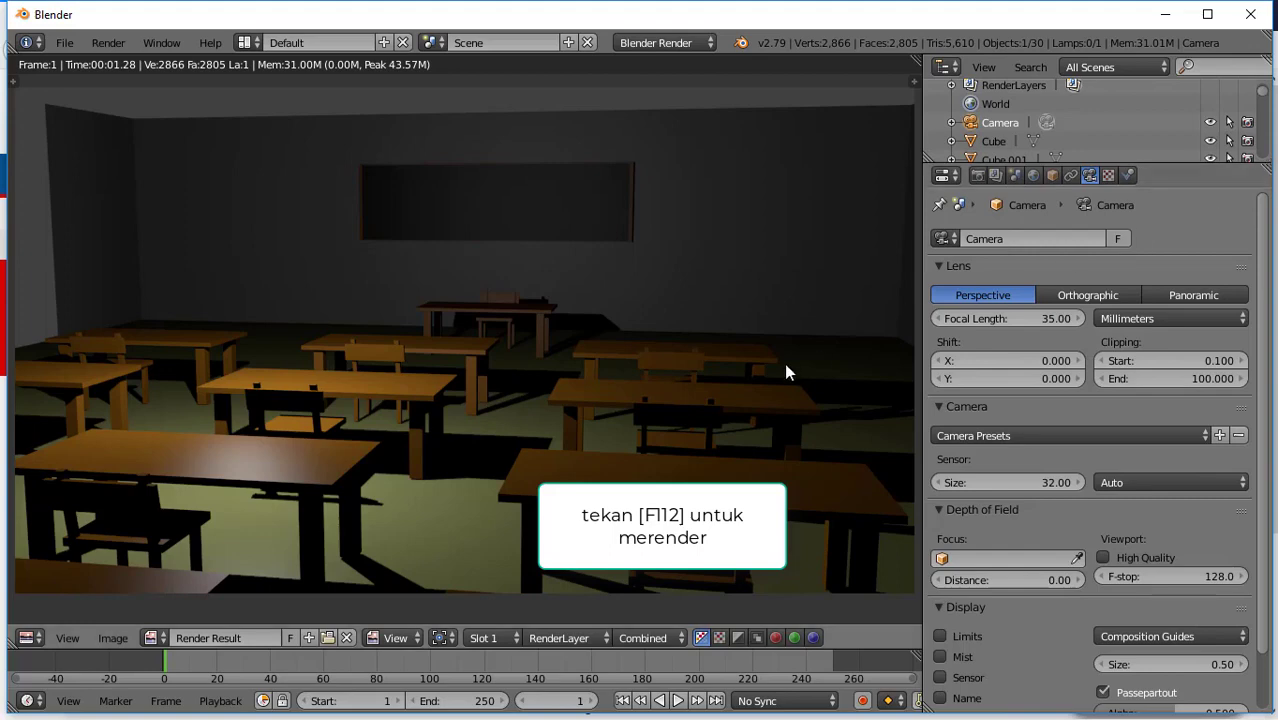
pyautogui.press('Escape')
# - Duplicate the point lamp and move the copy -14.333 along Y to the opposite side of the classroom
pyautogui.rightClick(370, 258)
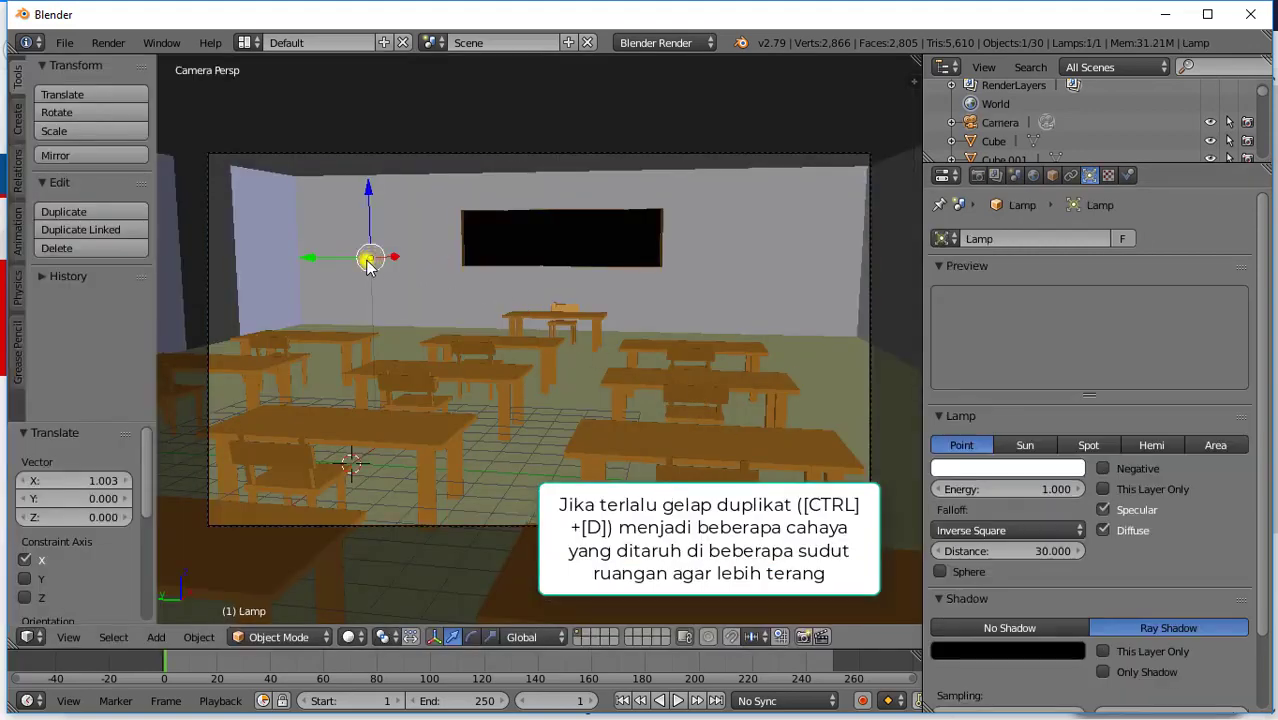
pyautogui.hotkey('shift', 'd')
pyautogui.rightClick(404, 265)
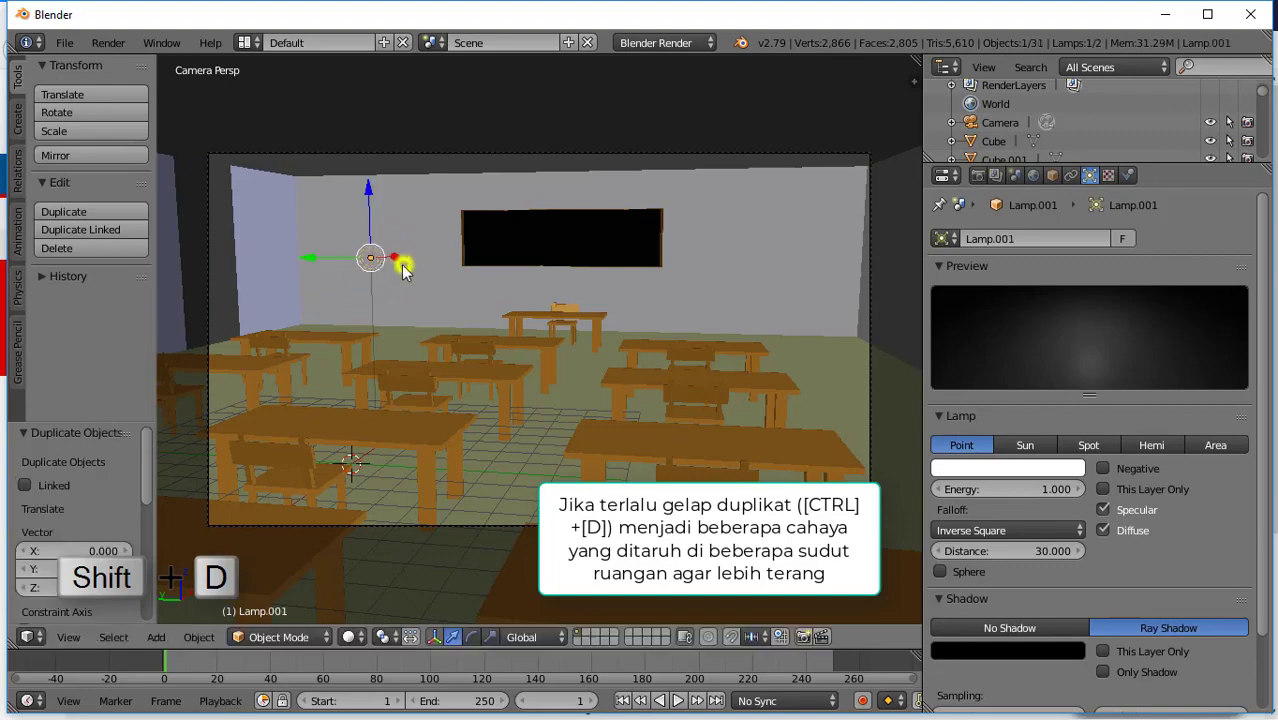
pyautogui.moveTo(329, 254); pyautogui.dragTo(772, 271)
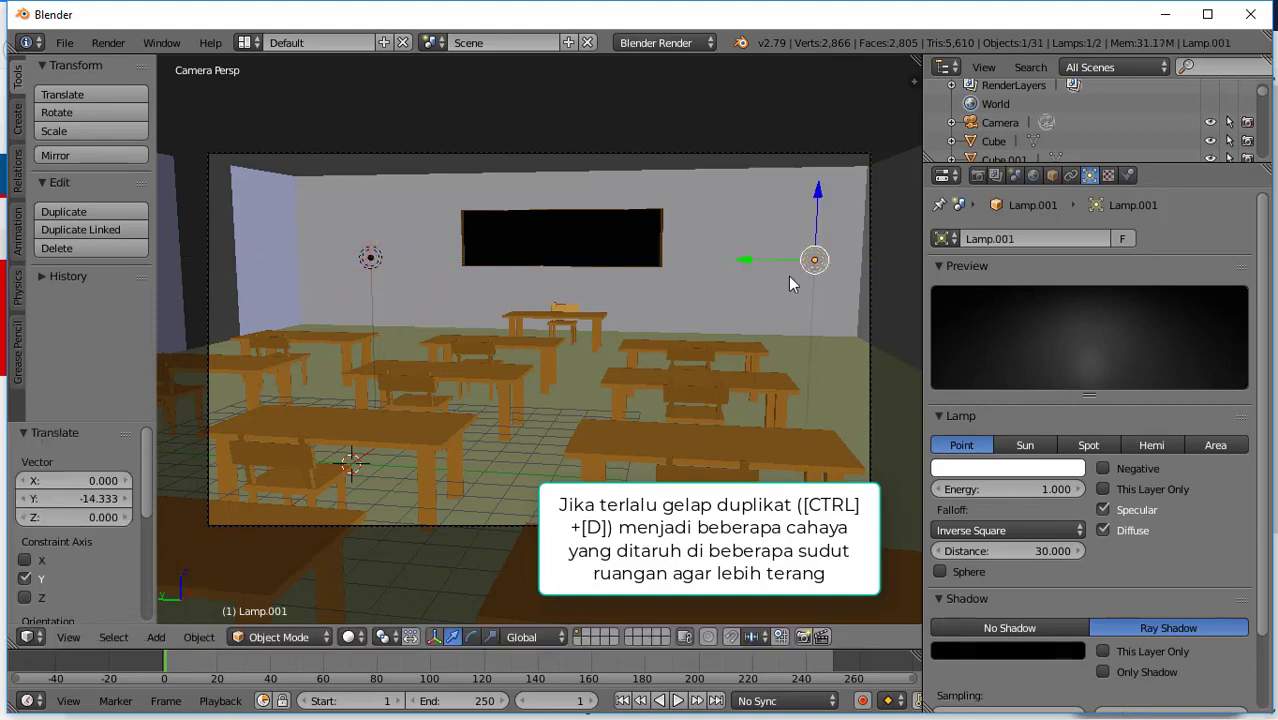
# - Duplicate the second lamp and move the copy -14.117 along X towards the back of the classroom
pyautogui.moveTo(788, 279); pyautogui.dragTo(602, 423, button='middle')
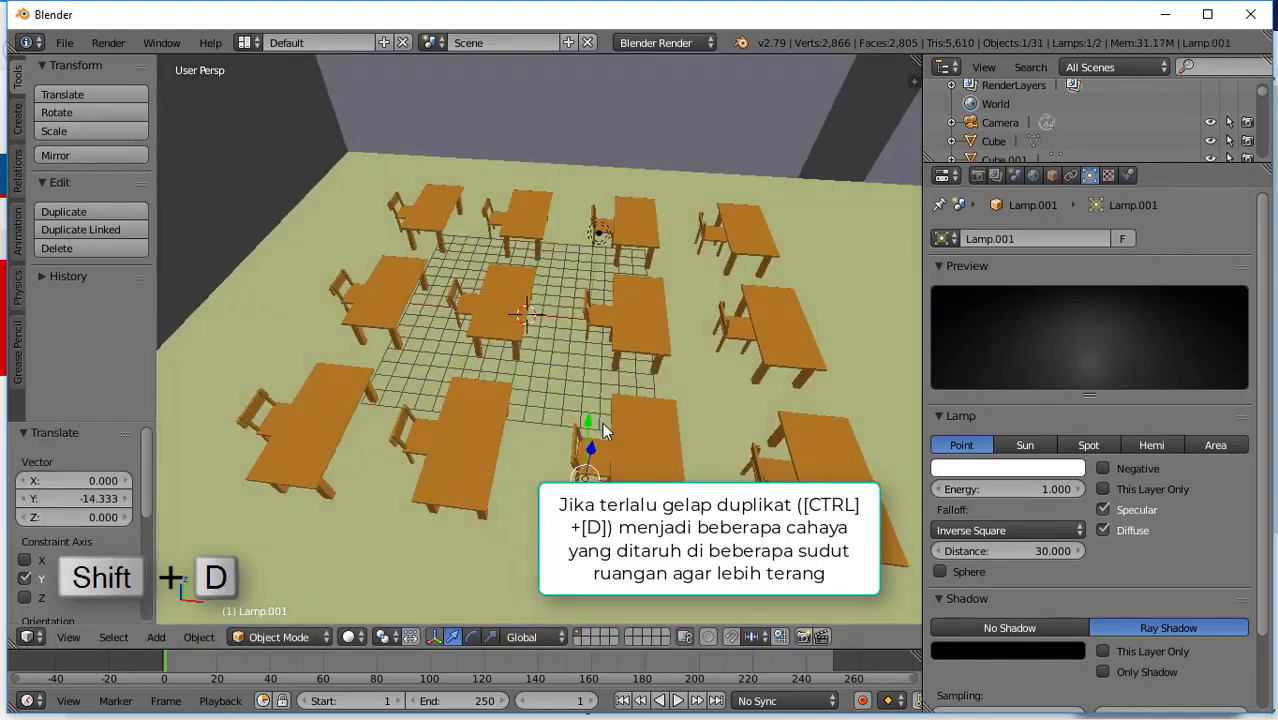
pyautogui.hotkey('shift', 'd')
pyautogui.click(633, 451)
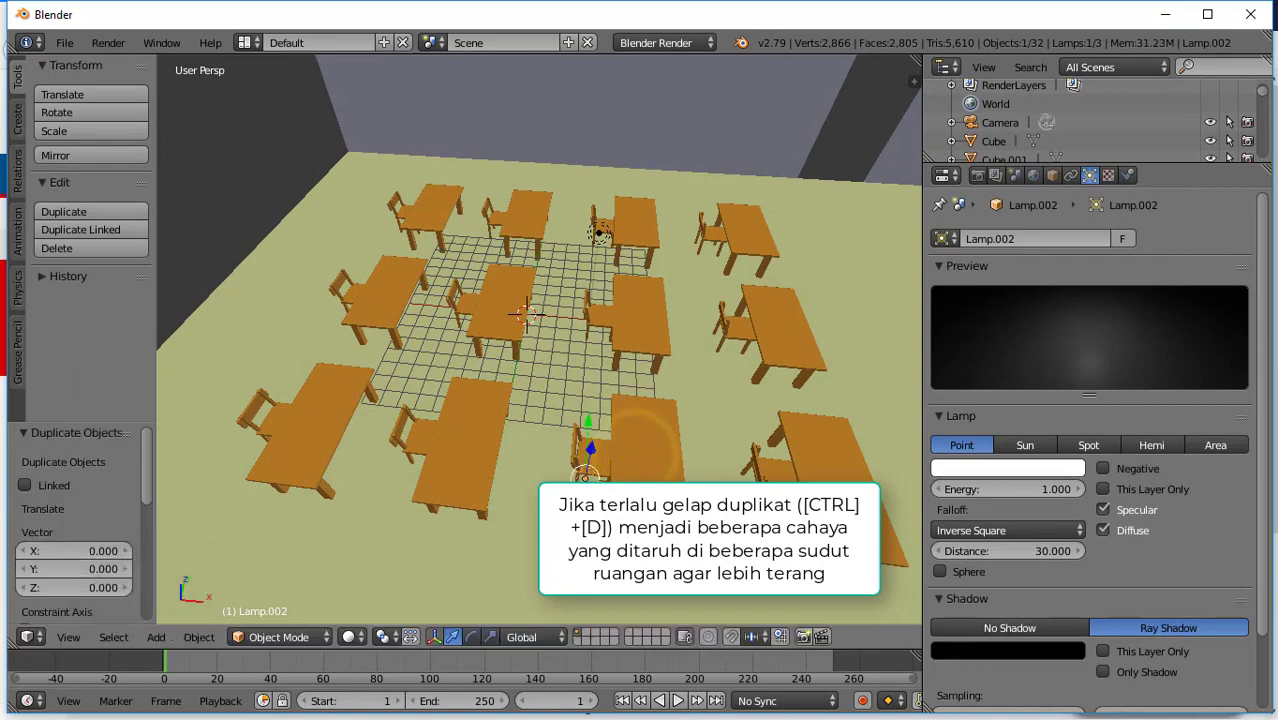
pyautogui.moveTo(648, 487); pyautogui.dragTo(341, 435)
pyautogui.moveTo(263, 425); pyautogui.dragTo(275, 431)
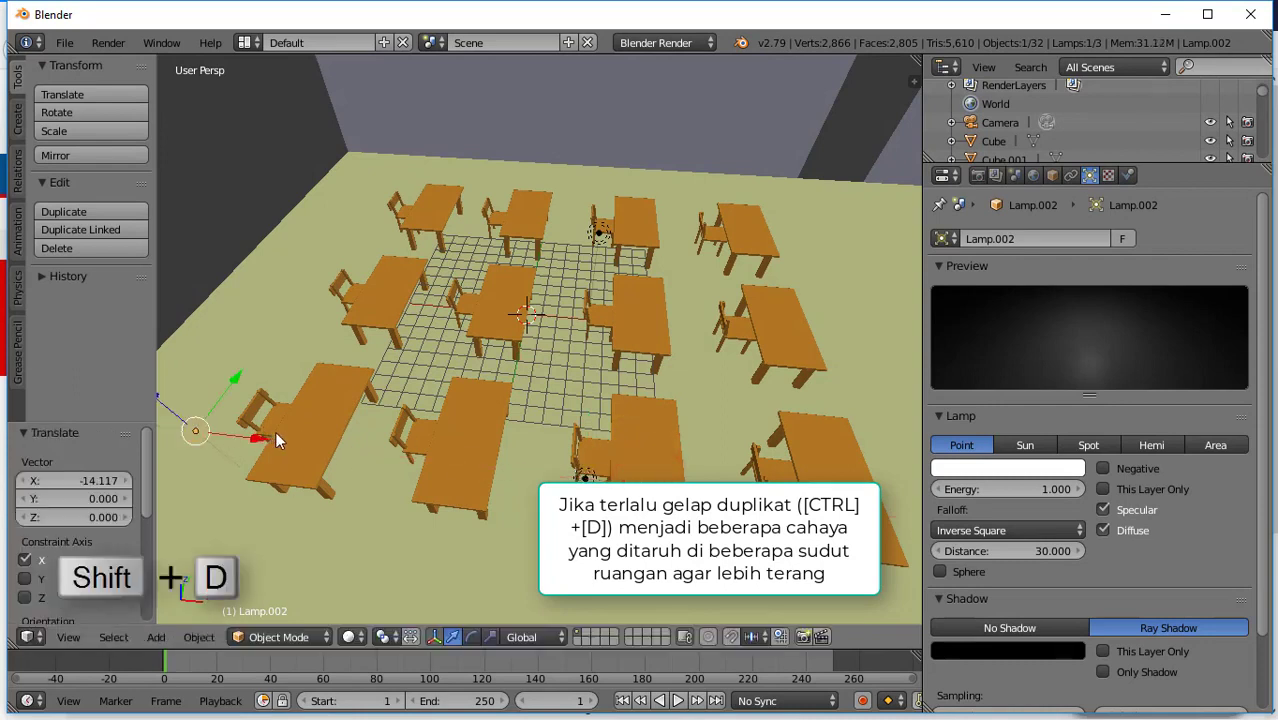
# - Duplicate the third lamp and move the copy 19.245 along Y to the other back corner
pyautogui.hotkey('shift', 'd')
pyautogui.click(277, 436)
pyautogui.moveTo(226, 396); pyautogui.dragTo(397, 125)
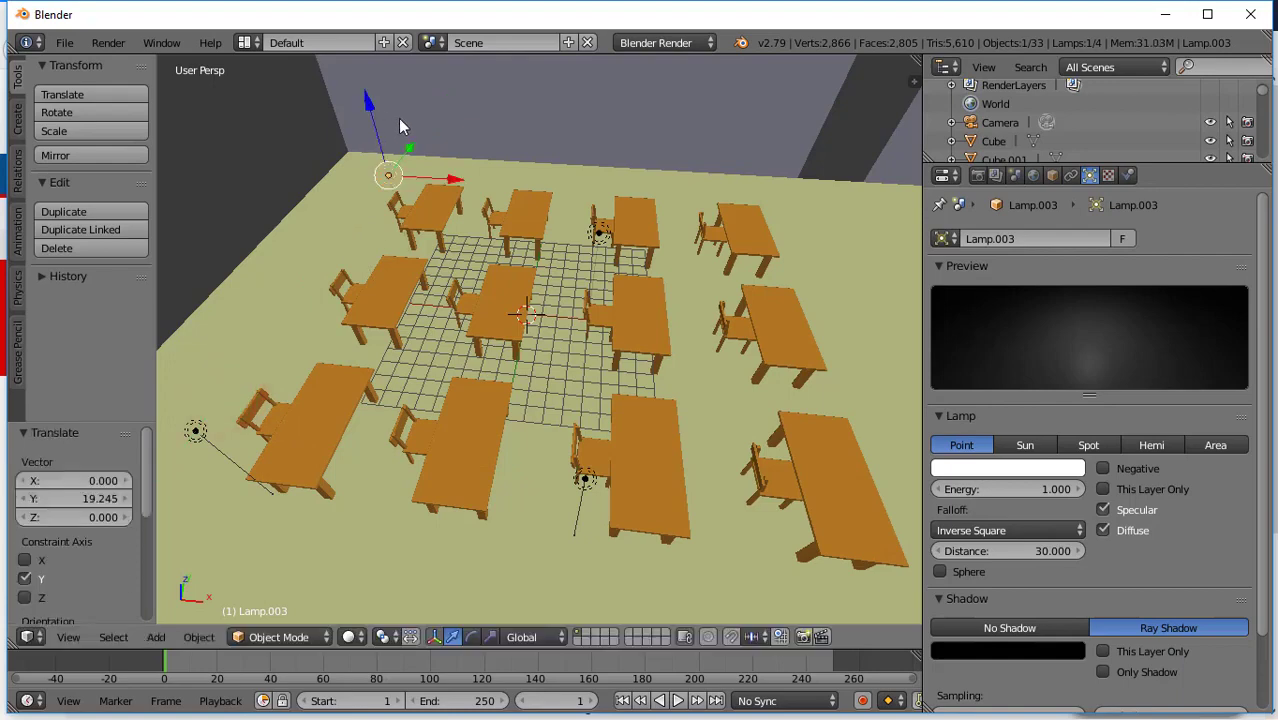
# - Render the scene with the four lamps and save the result as untitled.png on the DATA (D:) drive
pyautogui.press('F12')
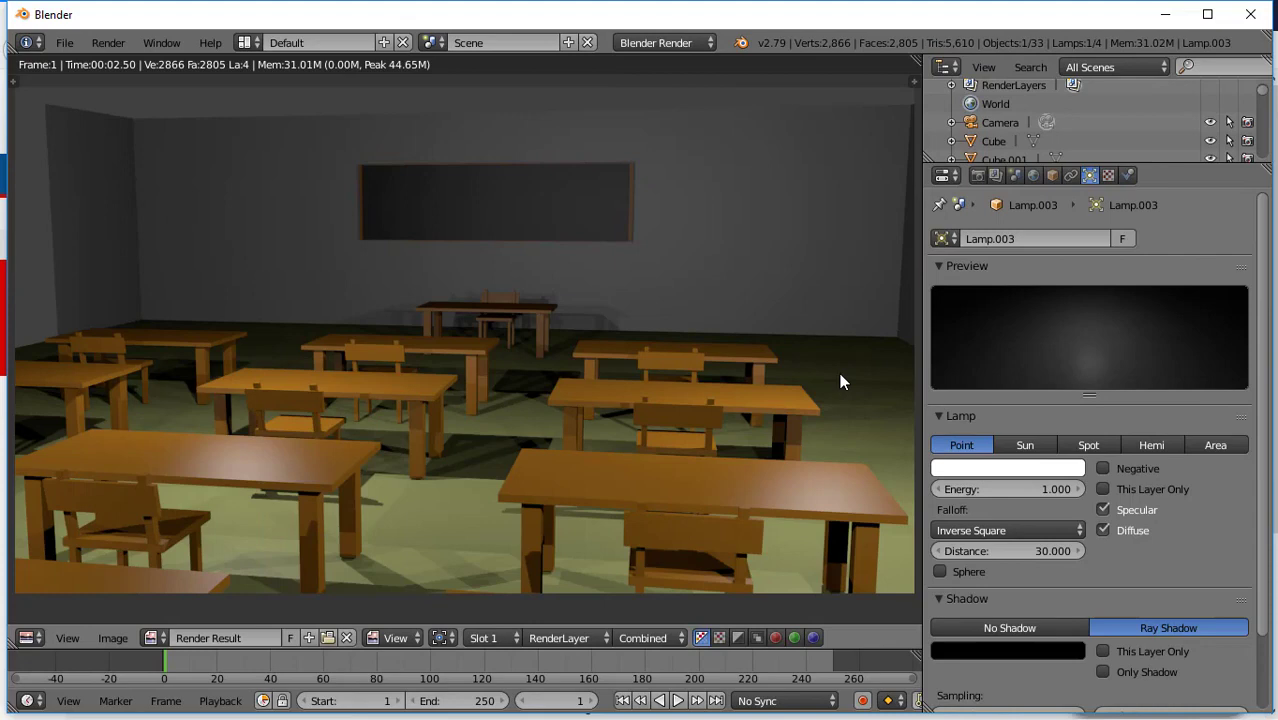
pyautogui.scroll(1, 840, 382)
pyautogui.scroll(-1, 840, 375)
pyautogui.click(118, 637)
pyautogui.click(188, 522)
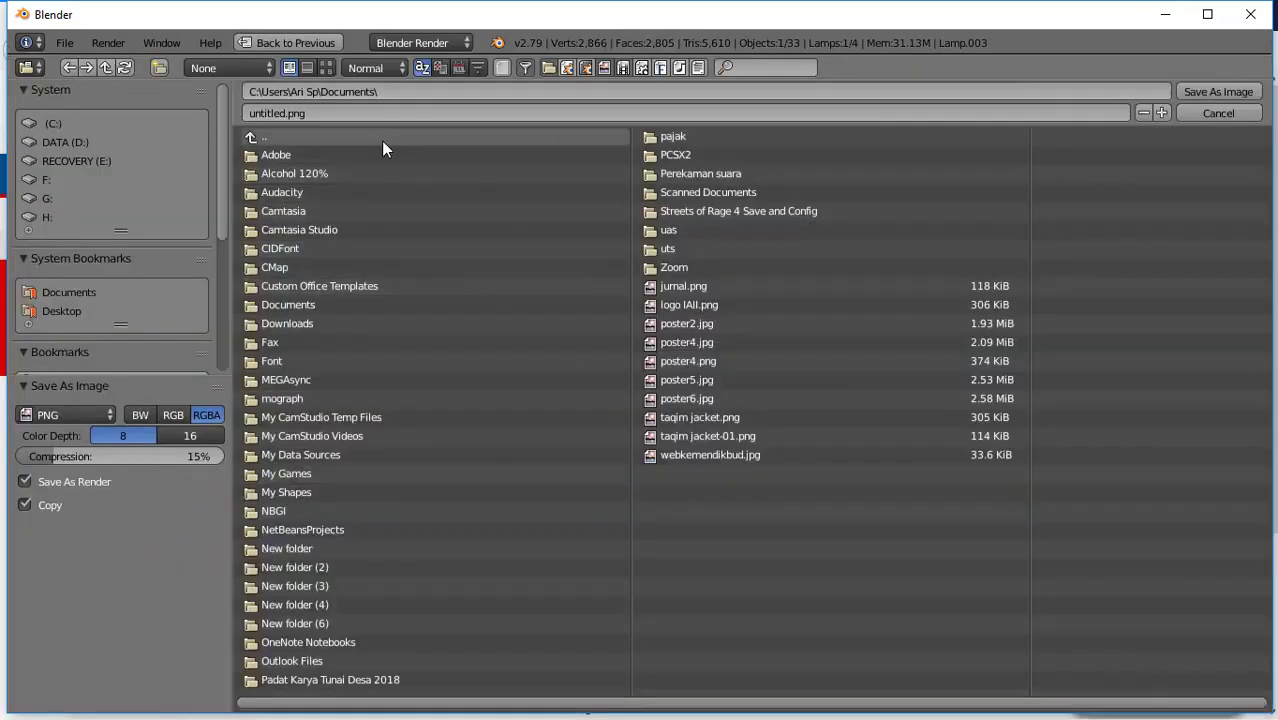
pyautogui.click(80, 143)
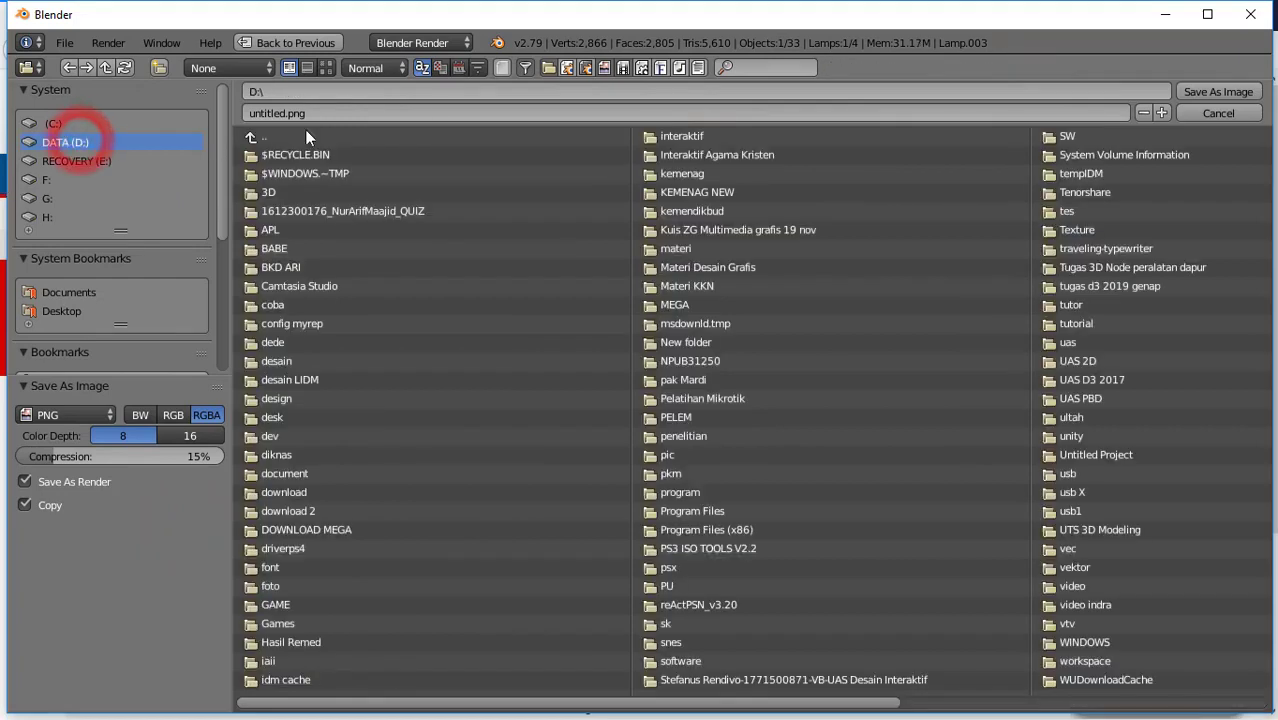
pyautogui.click(1218, 92)
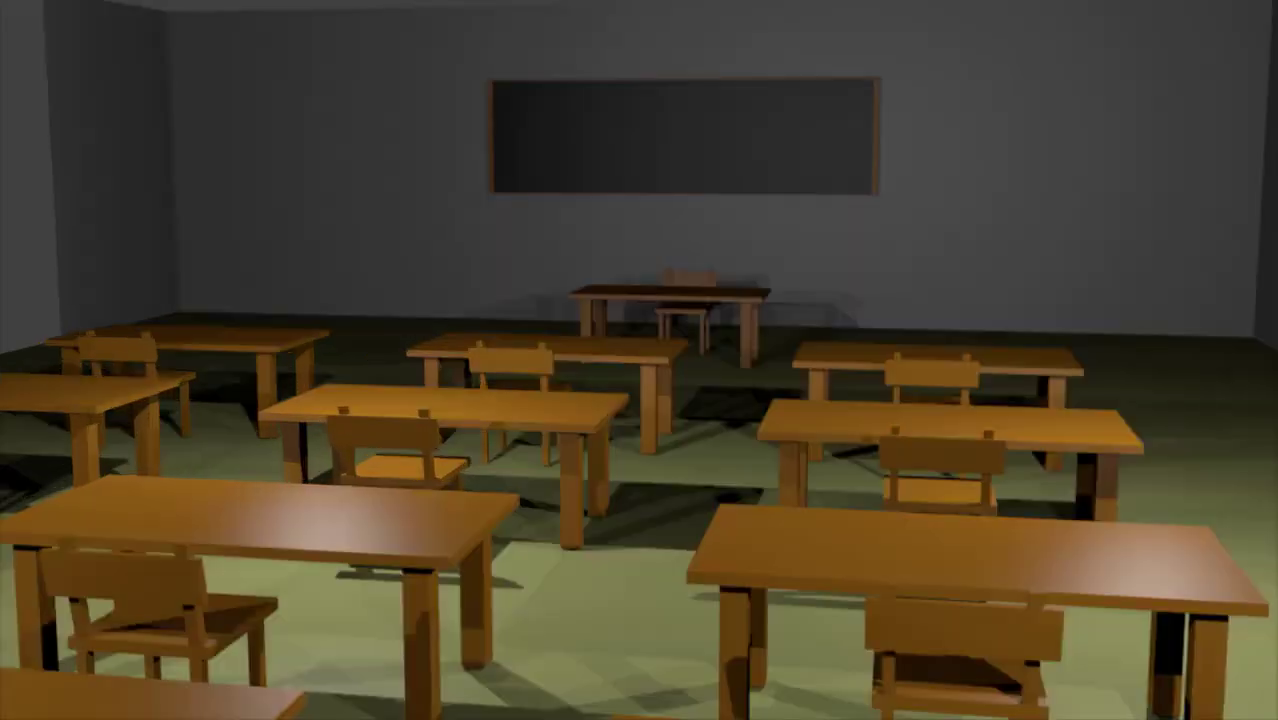